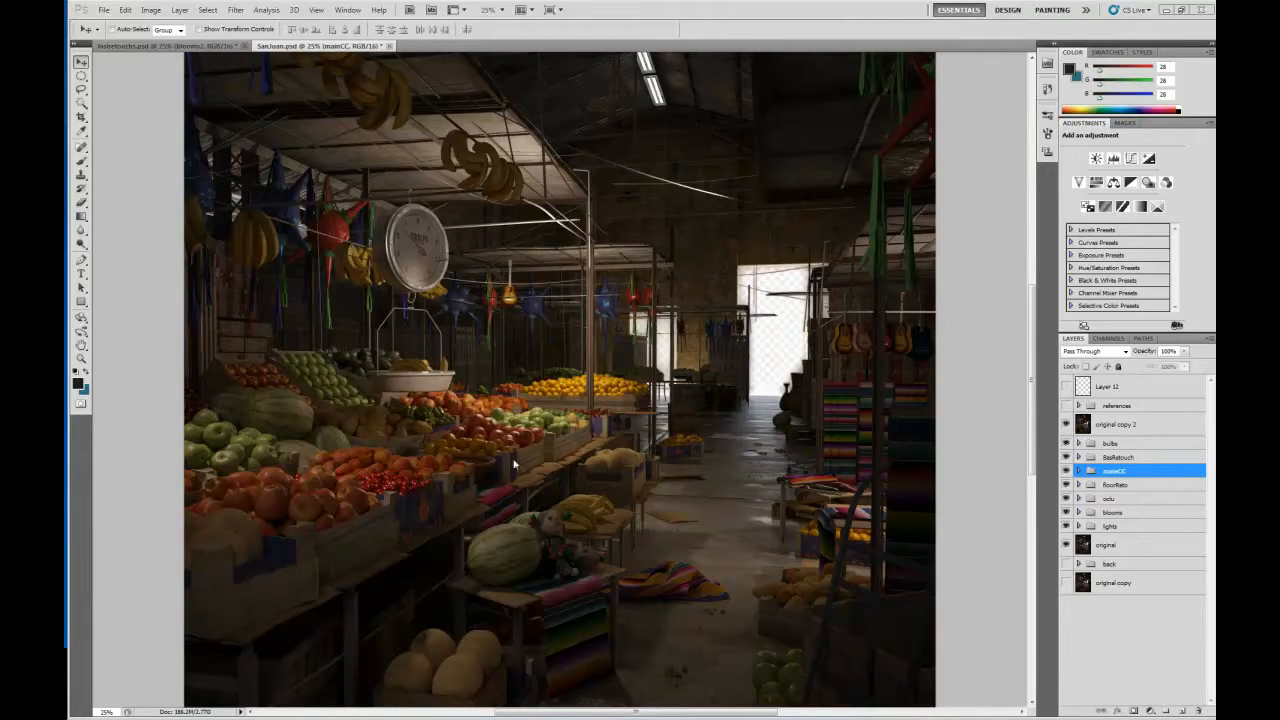
Examine the flat original market image as a whole and close up, including the fruit stalls, hanging decorations and floor.
{"action": "left_click_drag", "start_coordinate": [569, 409], "coordinate": [582, 330]}
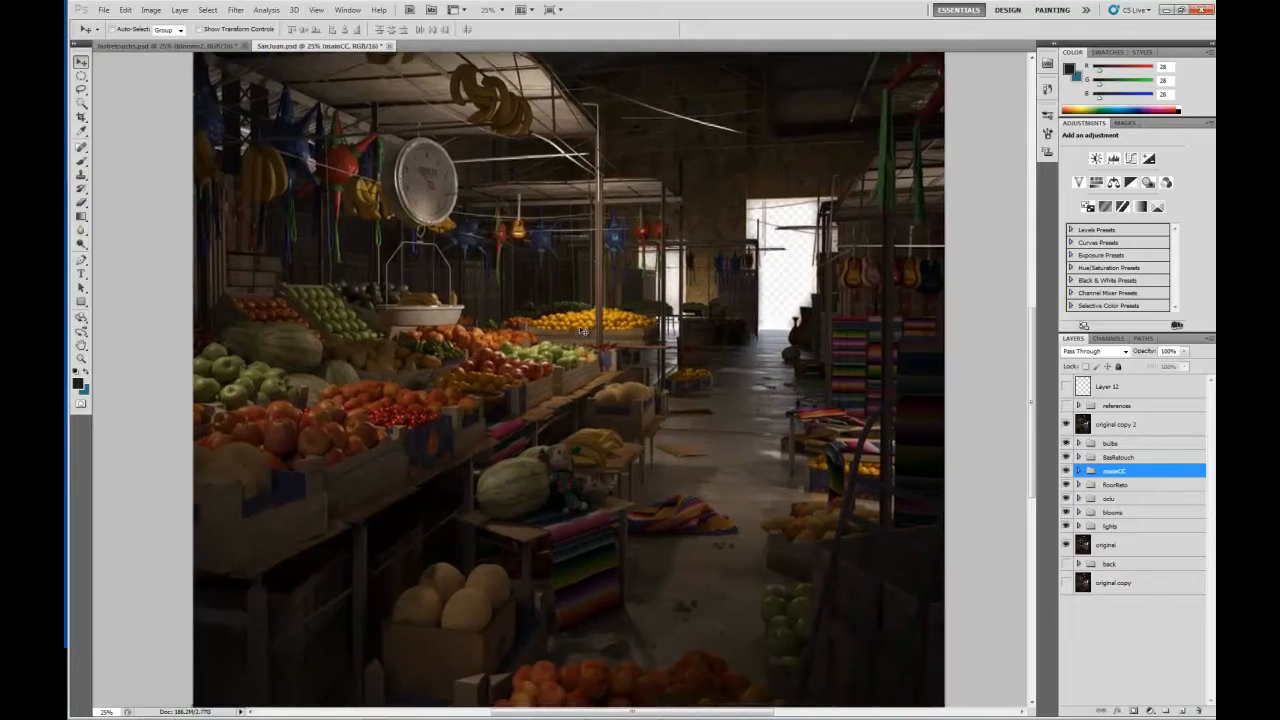
{"action": "key", "text": "ctrl+plus"}
{"action": "key", "text": "ctrl+plus"}
{"action": "key", "text": "ctrl+plus"}
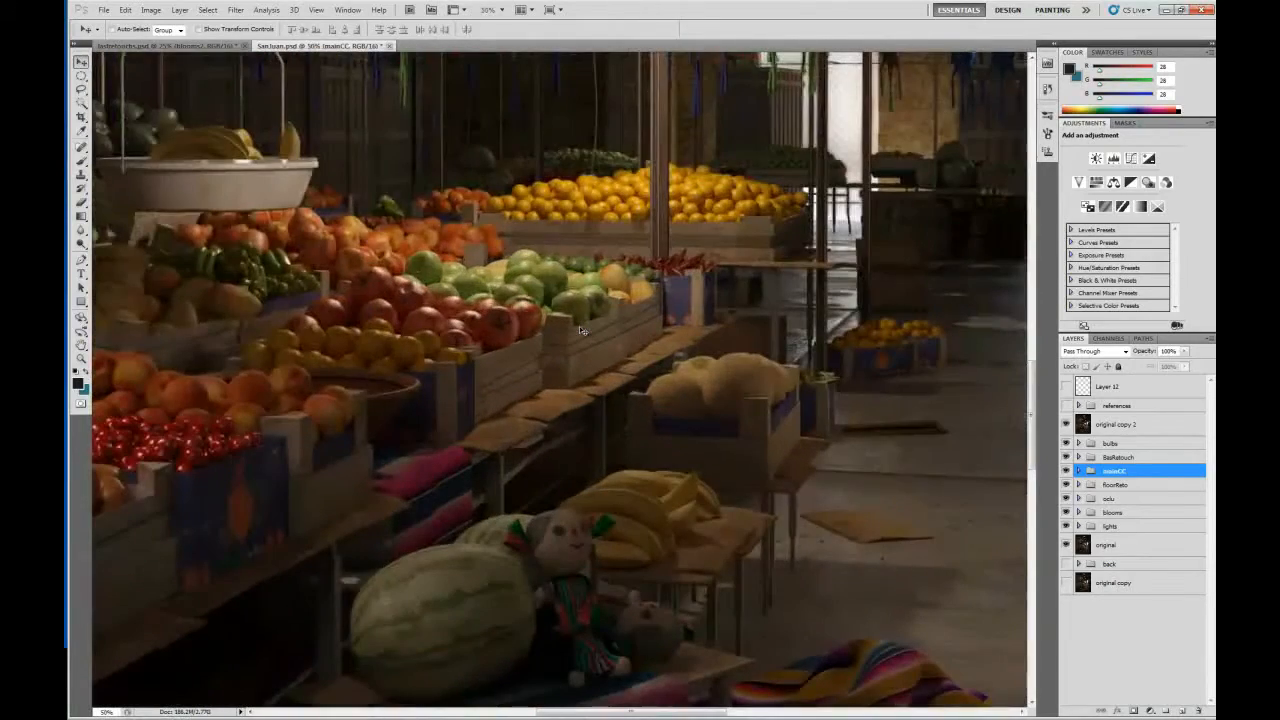
{"action": "key", "text": "ctrl+plus"}
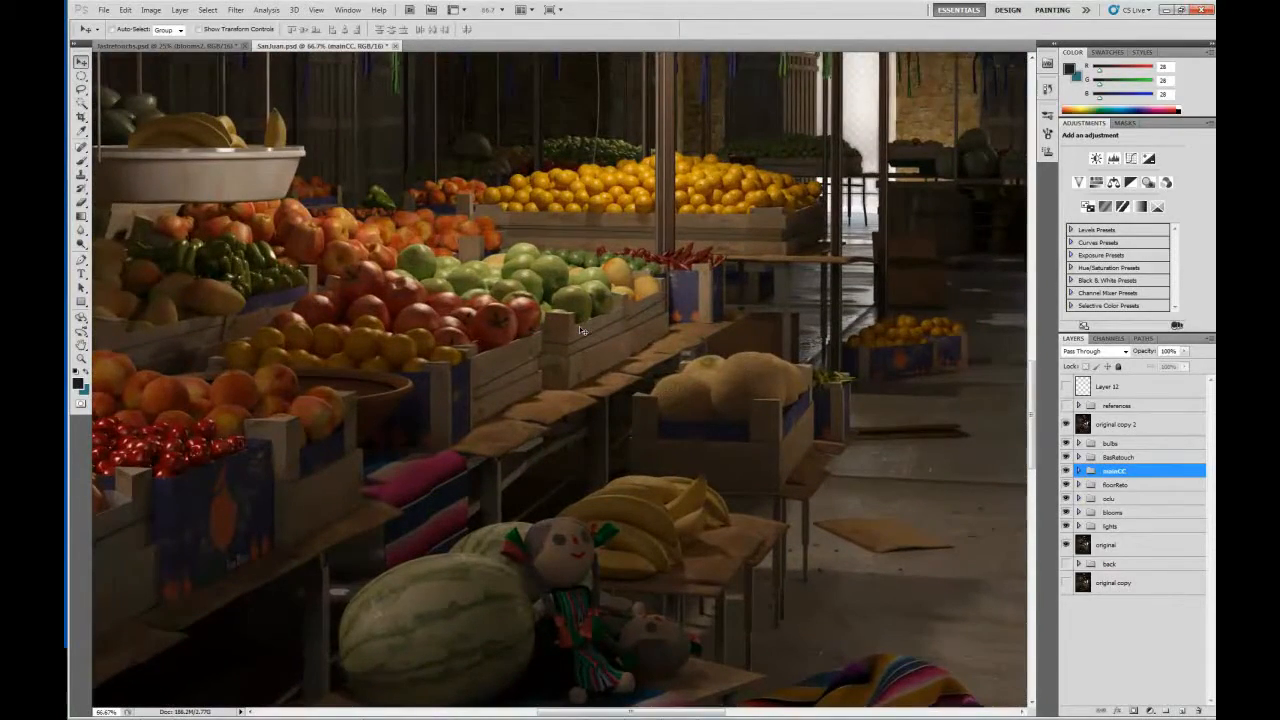
{"action": "left_click_drag", "start_coordinate": [343, 402], "coordinate": [530, 356]}
{"action": "left_click_drag", "start_coordinate": [366, 378], "coordinate": [438, 370]}
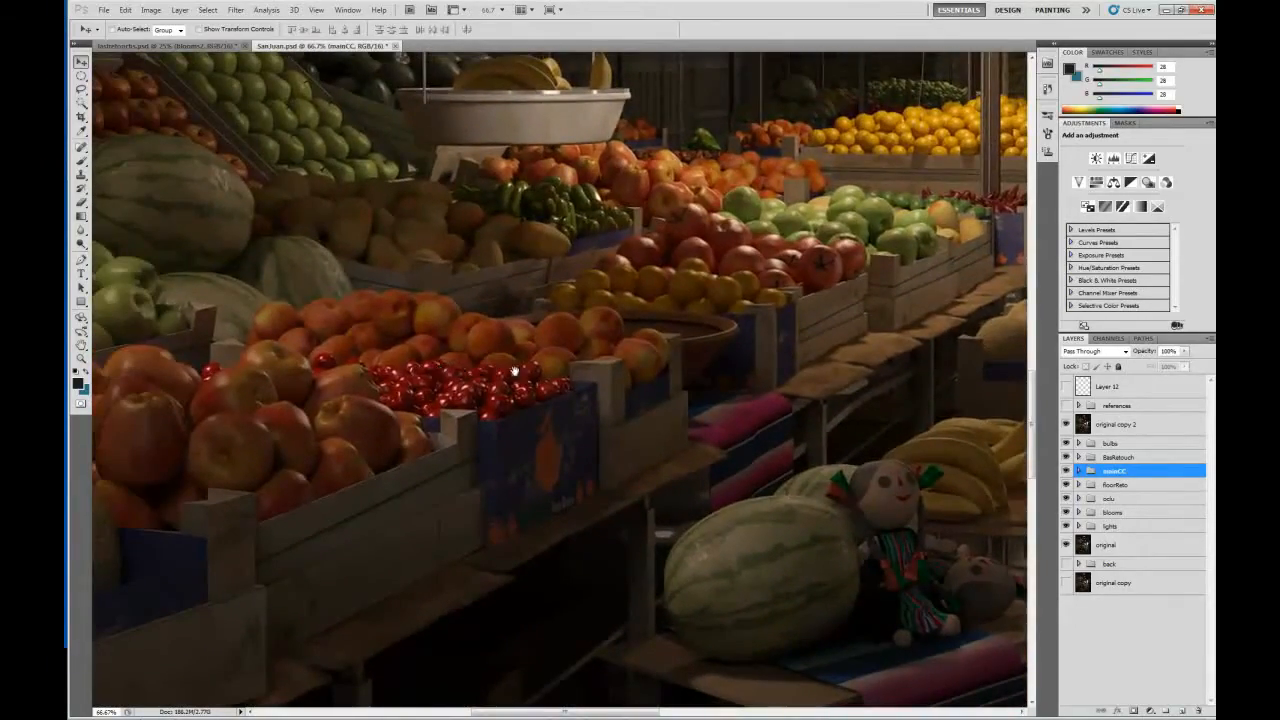
{"action": "key", "text": "ctrl+plus"}
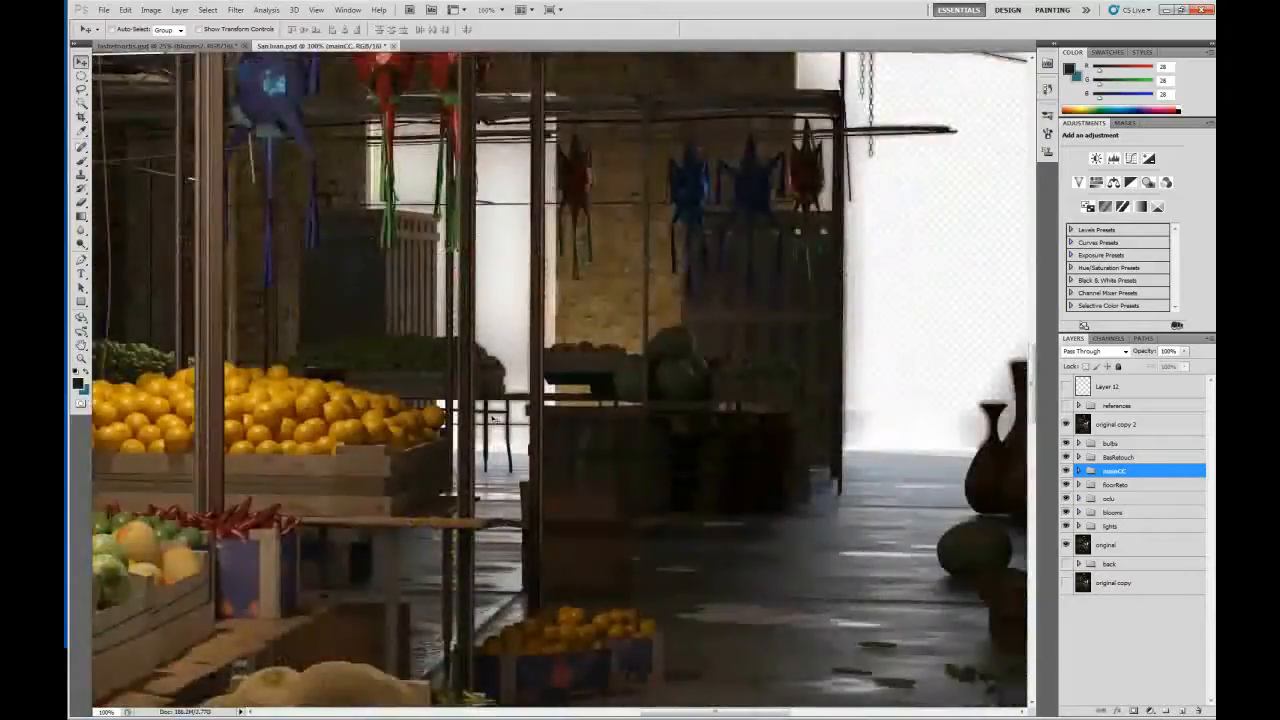
{"action": "left_click_drag", "start_coordinate": [495, 419], "coordinate": [558, 156]}
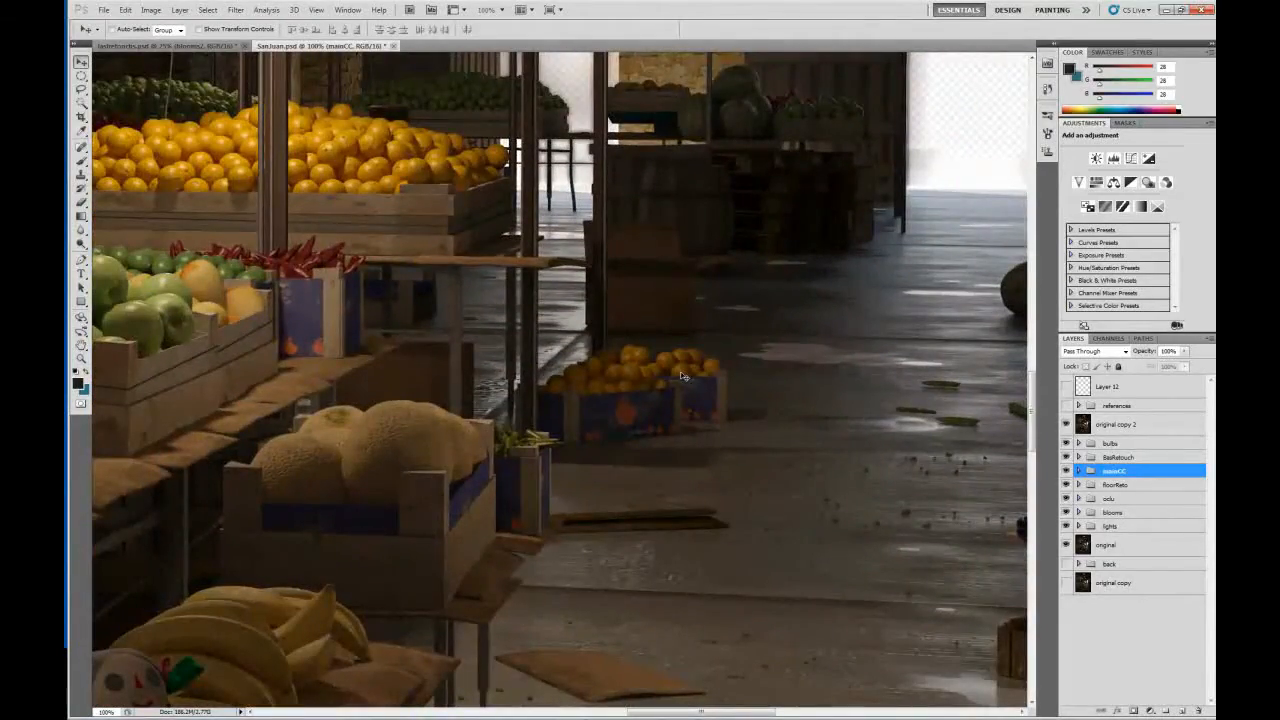
{"action": "key", "text": "ctrl+minus"}
{"action": "key", "text": "ctrl+minus"}
{"action": "key", "text": "ctrl+minus"}
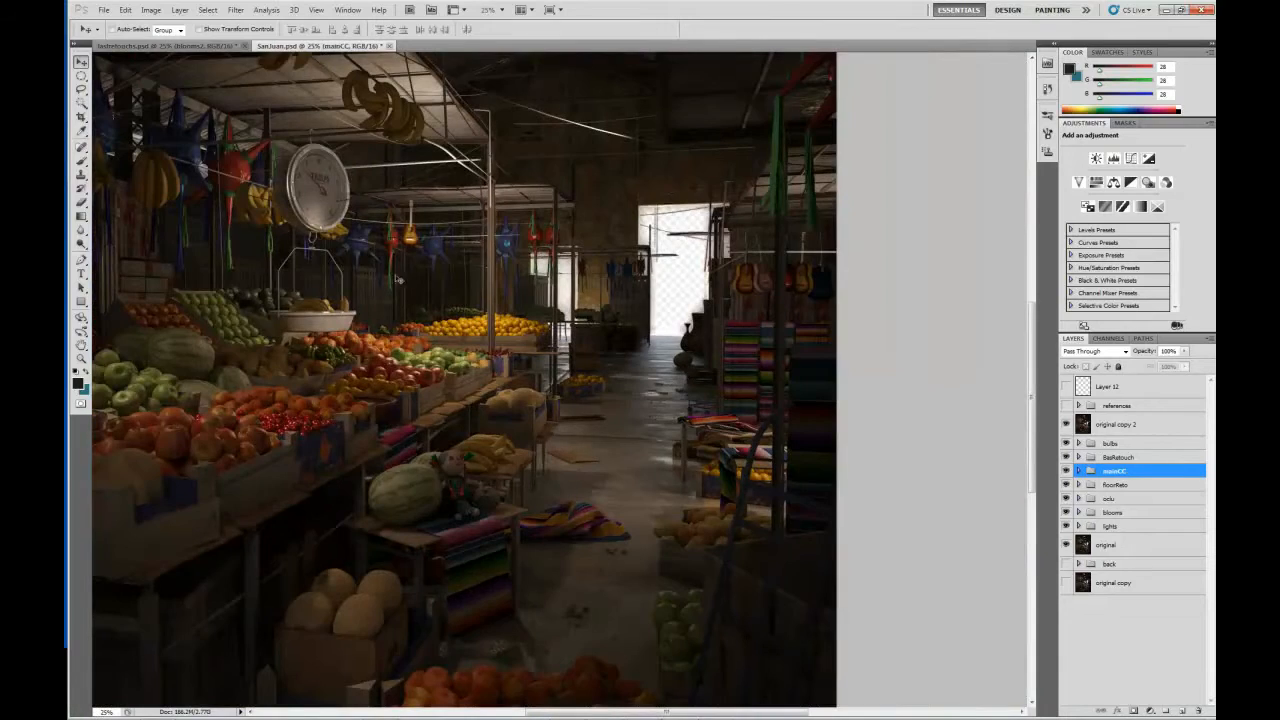
{"action": "left_click_drag", "start_coordinate": [385, 276], "coordinate": [568, 325]}
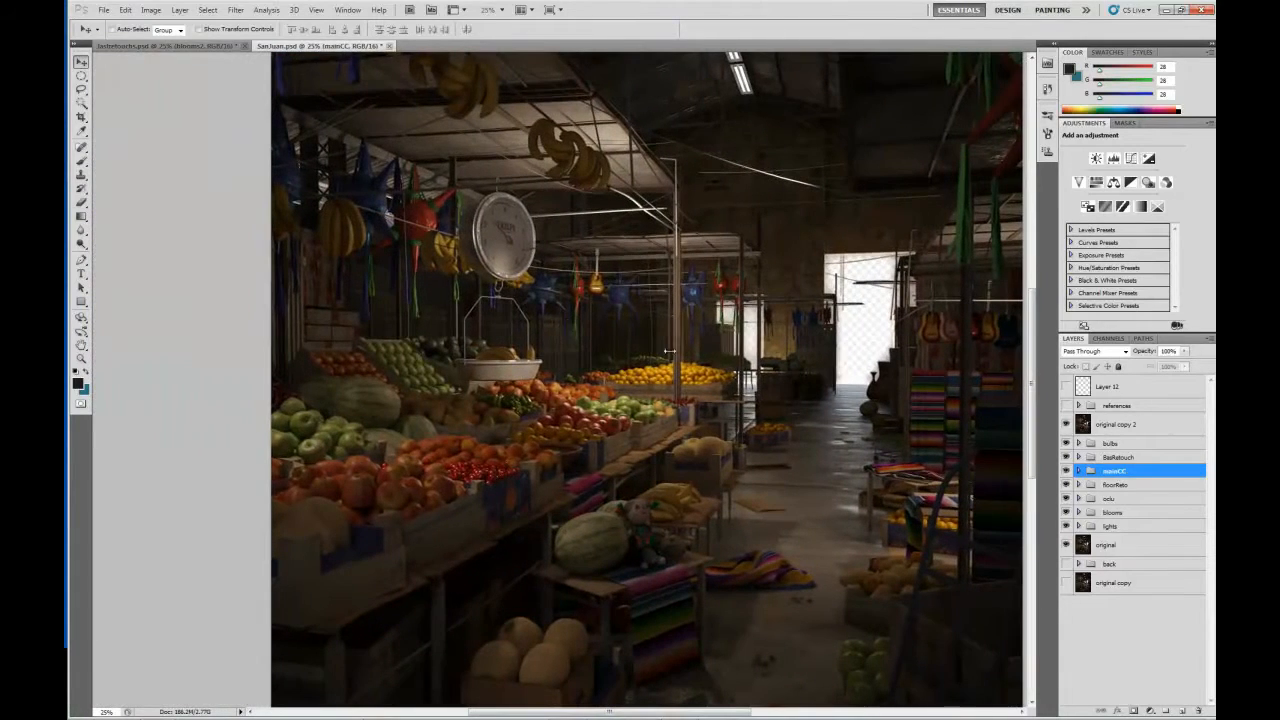
{"action": "left_click_drag", "start_coordinate": [769, 376], "coordinate": [693, 383]}
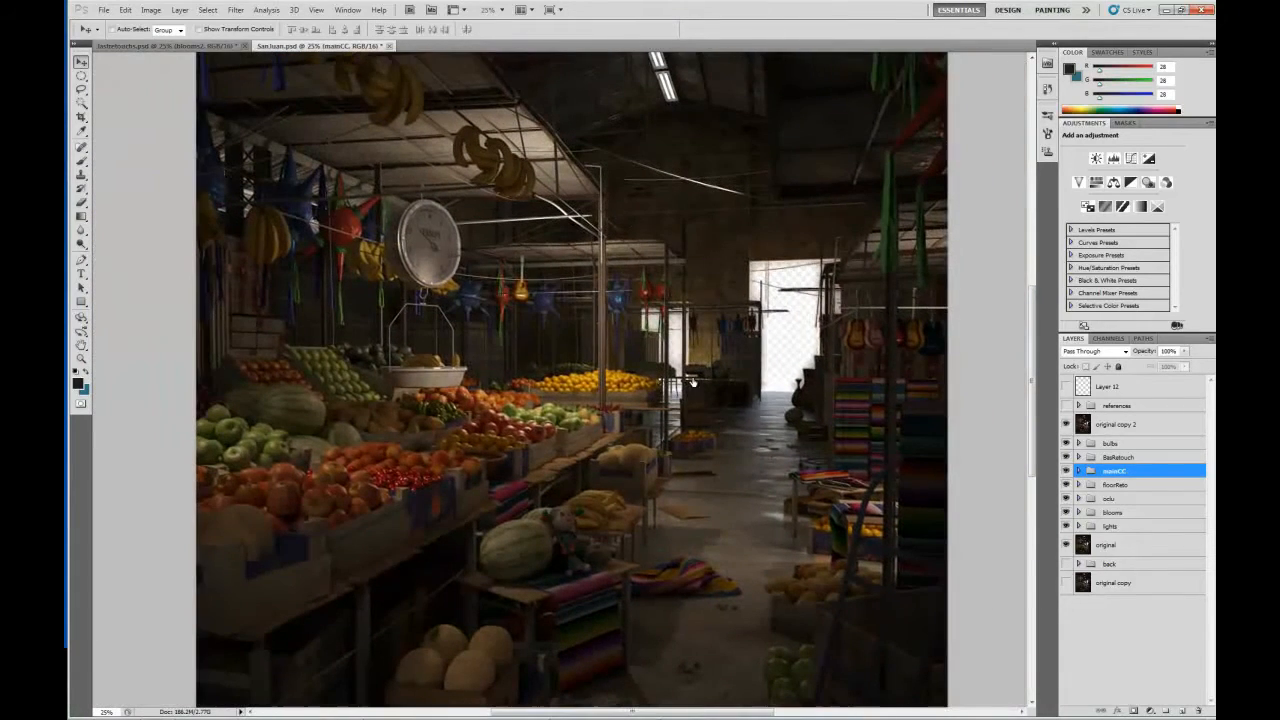
View the reference photos over the image, and compare it with and without the original copy 2 layer, leaving that layer hidden.
{"action": "left_click", "coordinate": [1066, 405]}
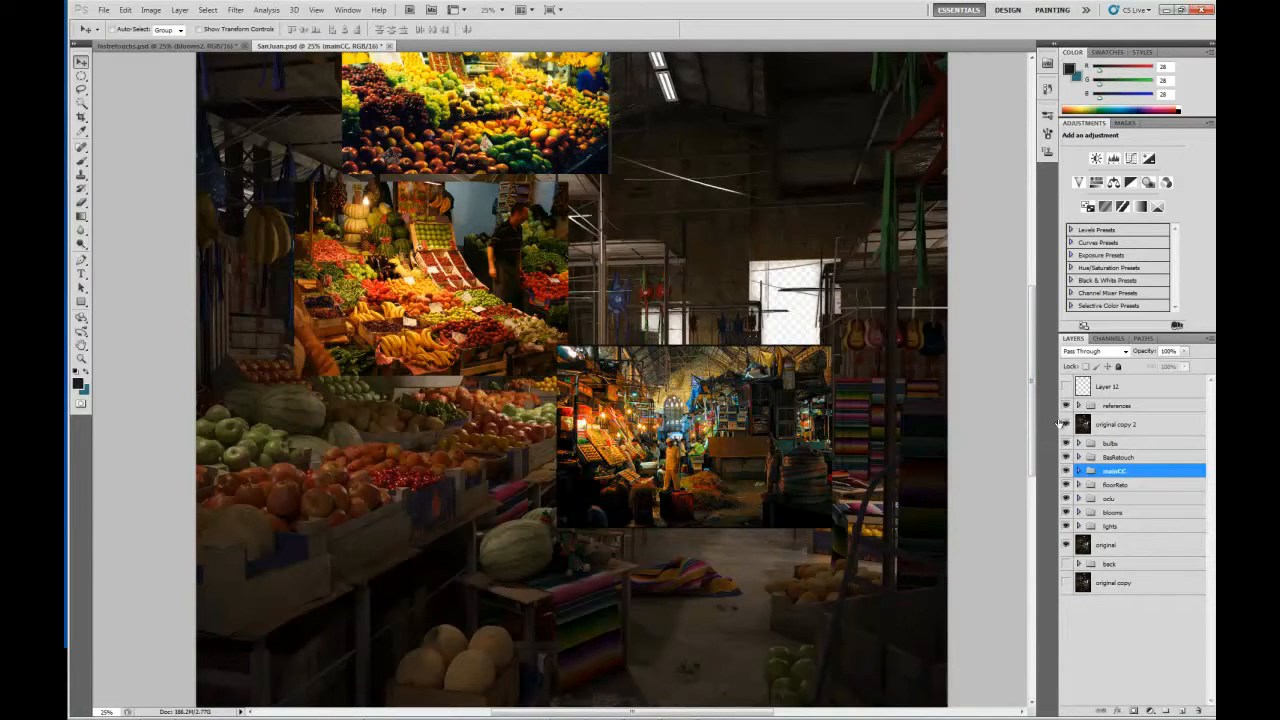
{"action": "left_click", "coordinate": [1067, 405]}
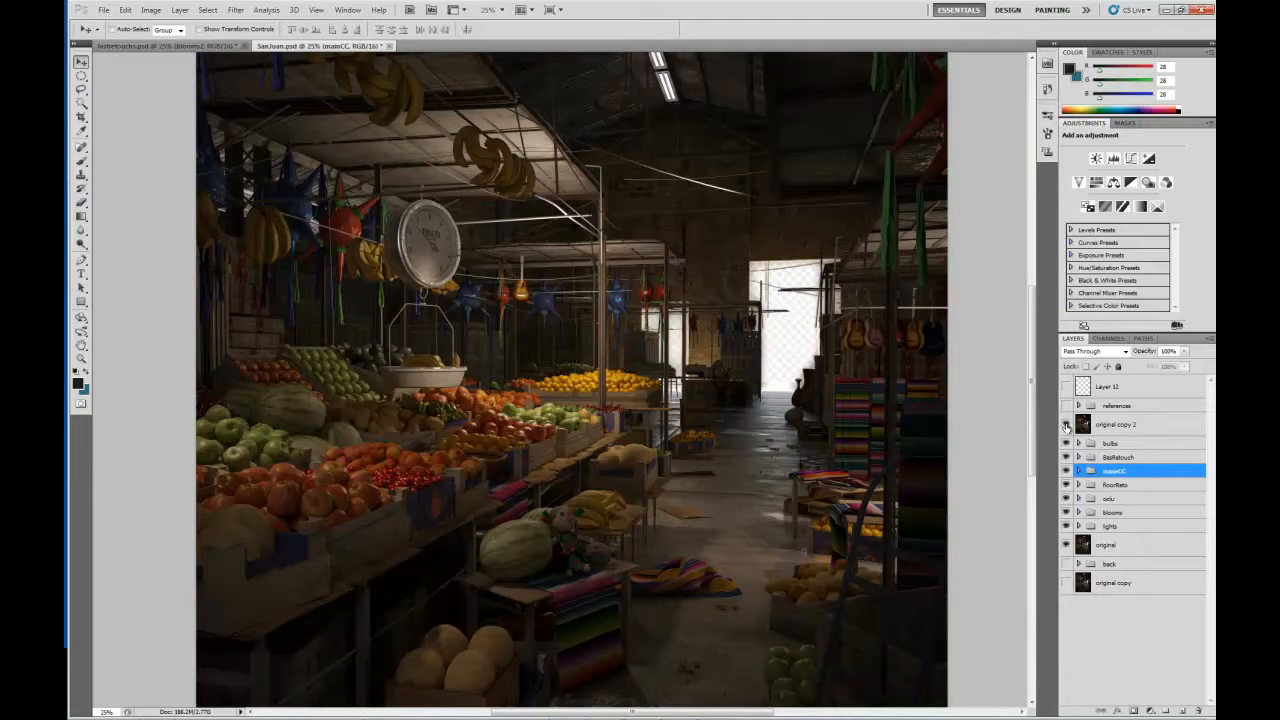
{"action": "left_click", "coordinate": [1067, 425]}
{"action": "left_click", "coordinate": [1067, 425]}
{"action": "left_click", "coordinate": [1067, 425]}
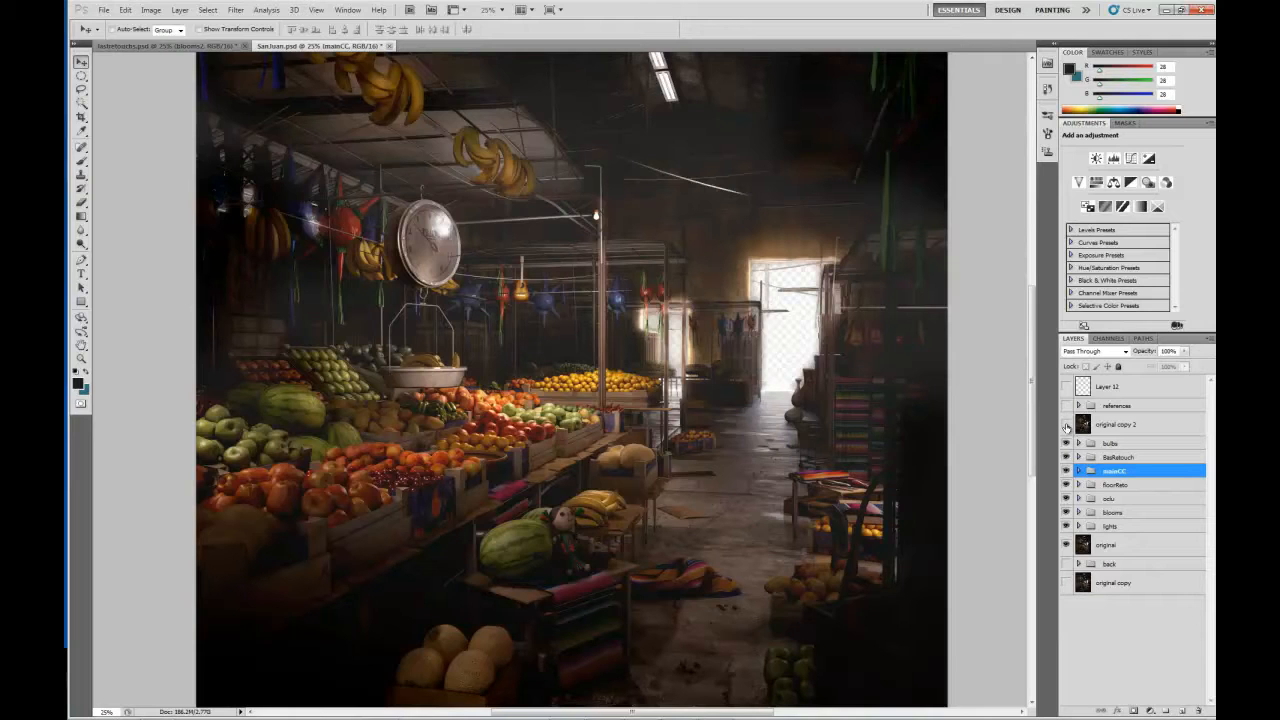
{"action": "left_click", "coordinate": [1067, 425]}
{"action": "left_click", "coordinate": [1067, 425]}
{"action": "left_click", "coordinate": [1067, 425]}
Hide all the groups from bulbs to lights except mainCC, and expand the mainCC group.
{"action": "left_click_drag", "start_coordinate": [1066, 442], "coordinate": [1068, 526]}
{"action": "left_click", "coordinate": [1066, 470]}
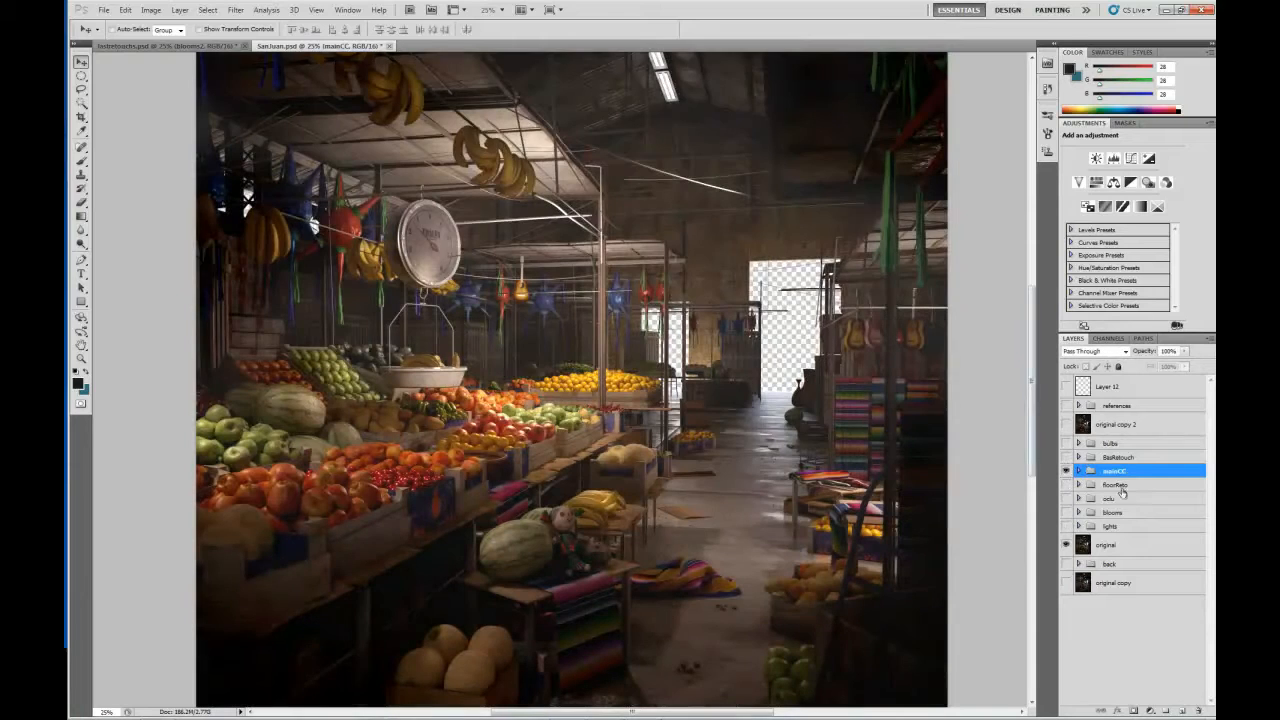
{"action": "left_click", "coordinate": [1079, 471]}
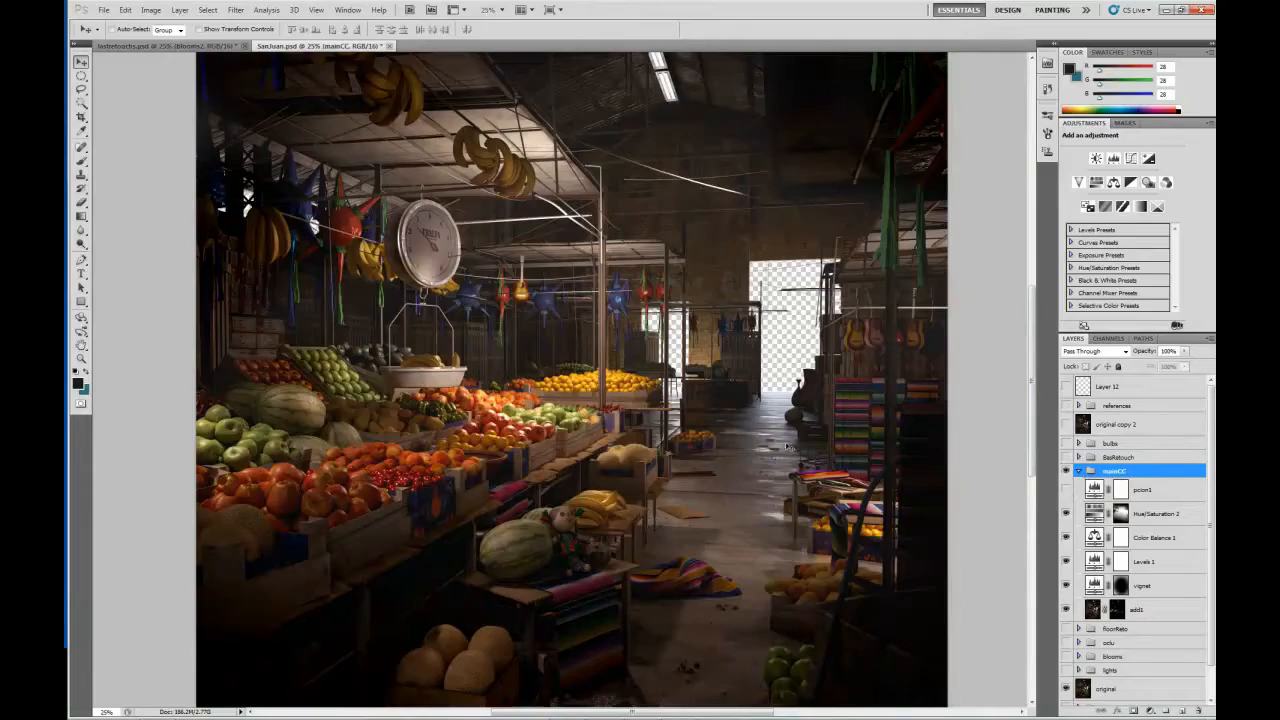
Open the Color Balance 1 settings and compare the market image with and without that adjustment.
{"action": "left_click_drag", "start_coordinate": [404, 382], "coordinate": [455, 268]}
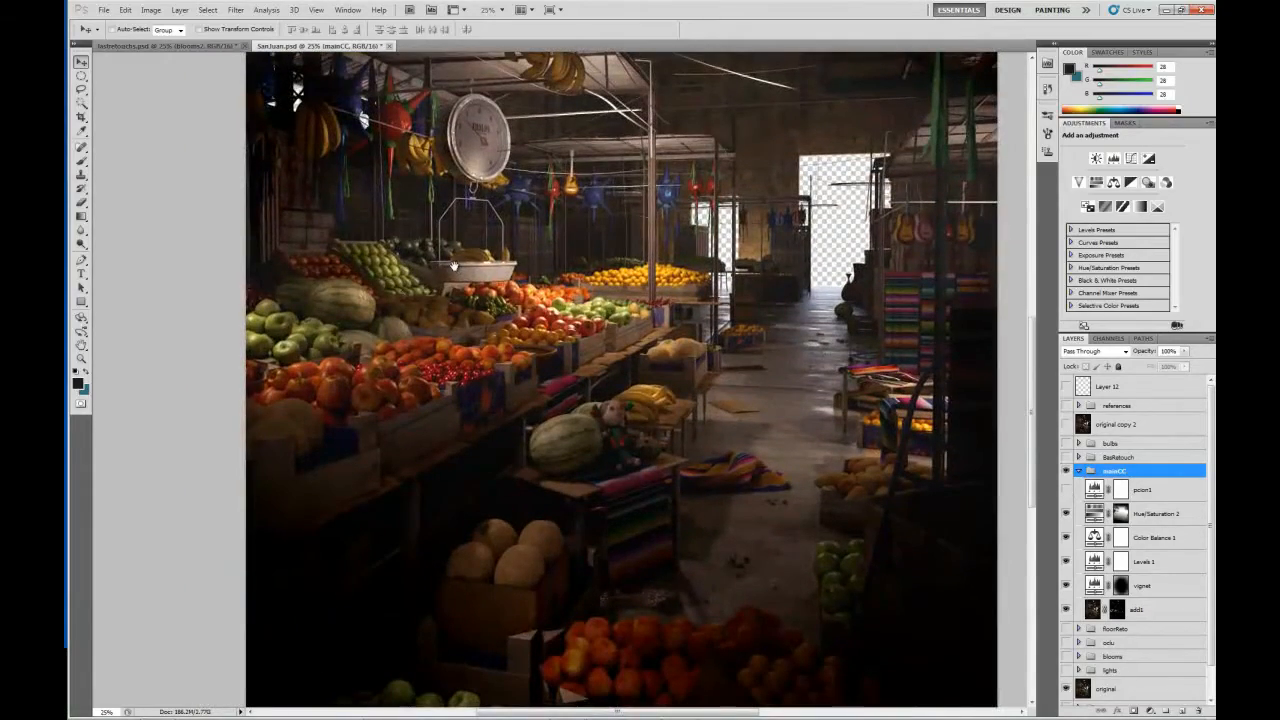
{"action": "key", "text": "ctrl+plus"}
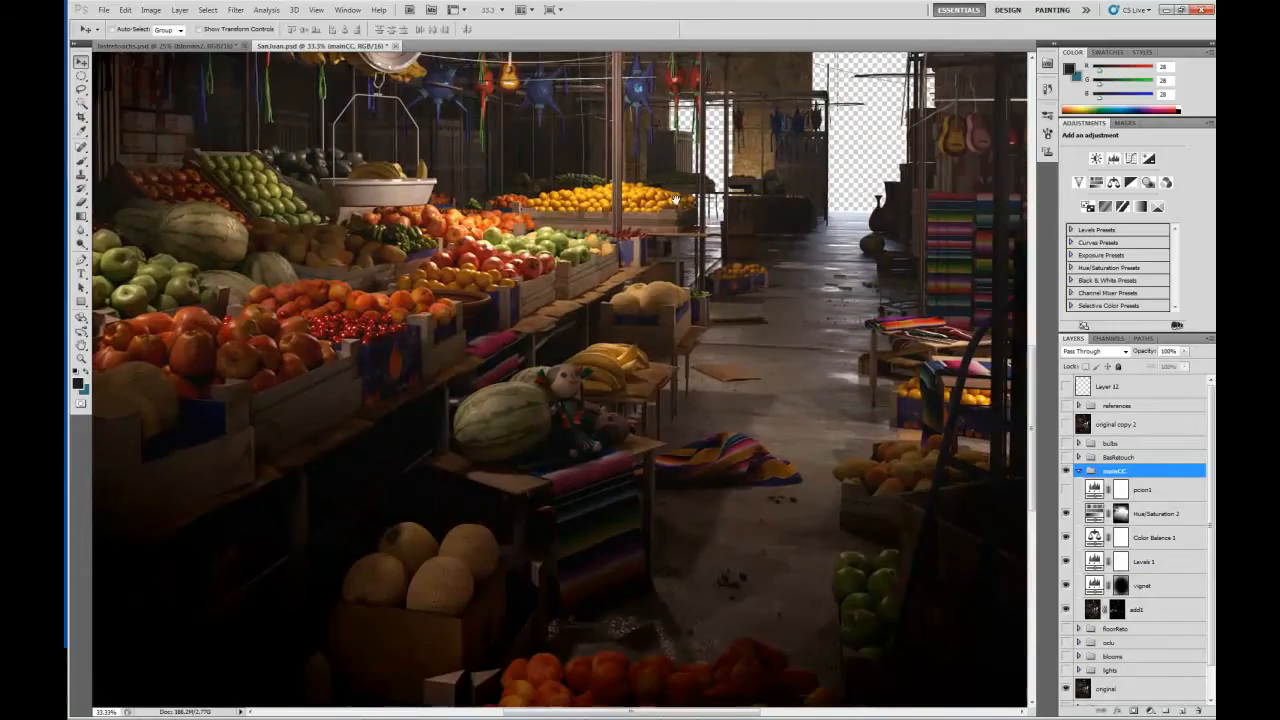
{"action": "left_click_drag", "start_coordinate": [667, 243], "coordinate": [707, 309]}
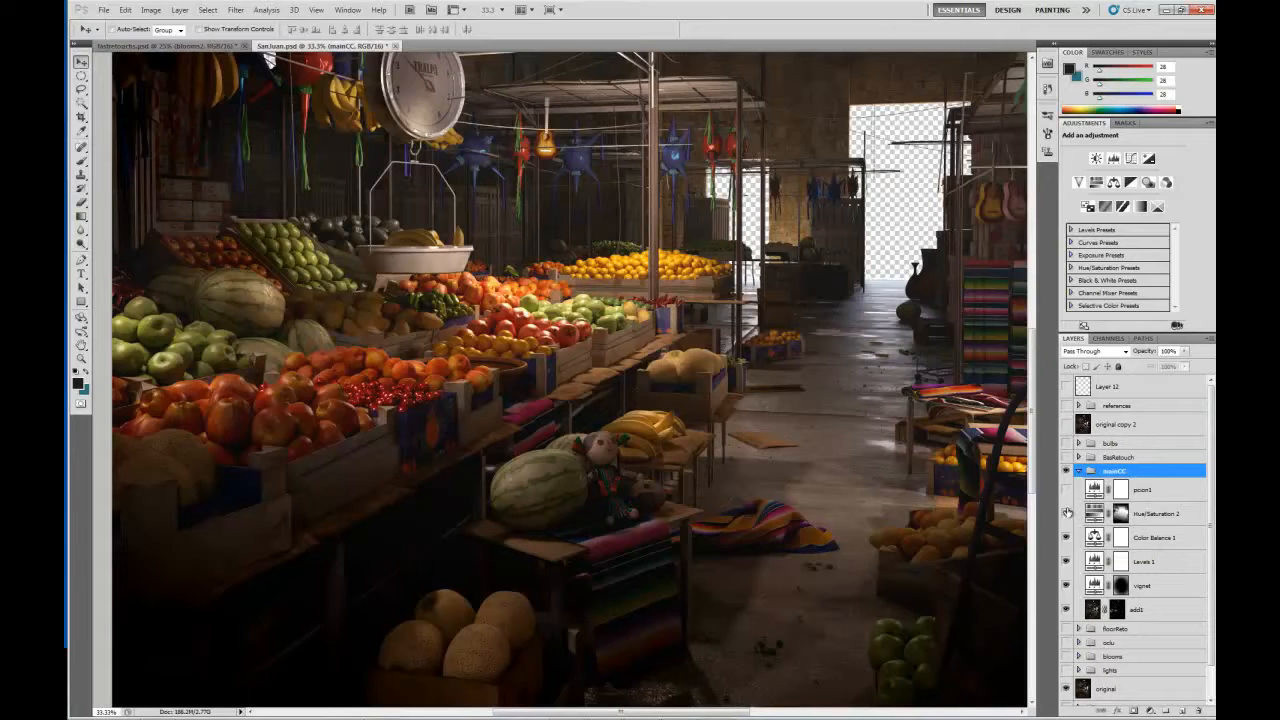
{"action": "left_click", "coordinate": [1067, 540]}
{"action": "left_click", "coordinate": [1096, 540]}
{"action": "key", "text": "ctrl+plus"}
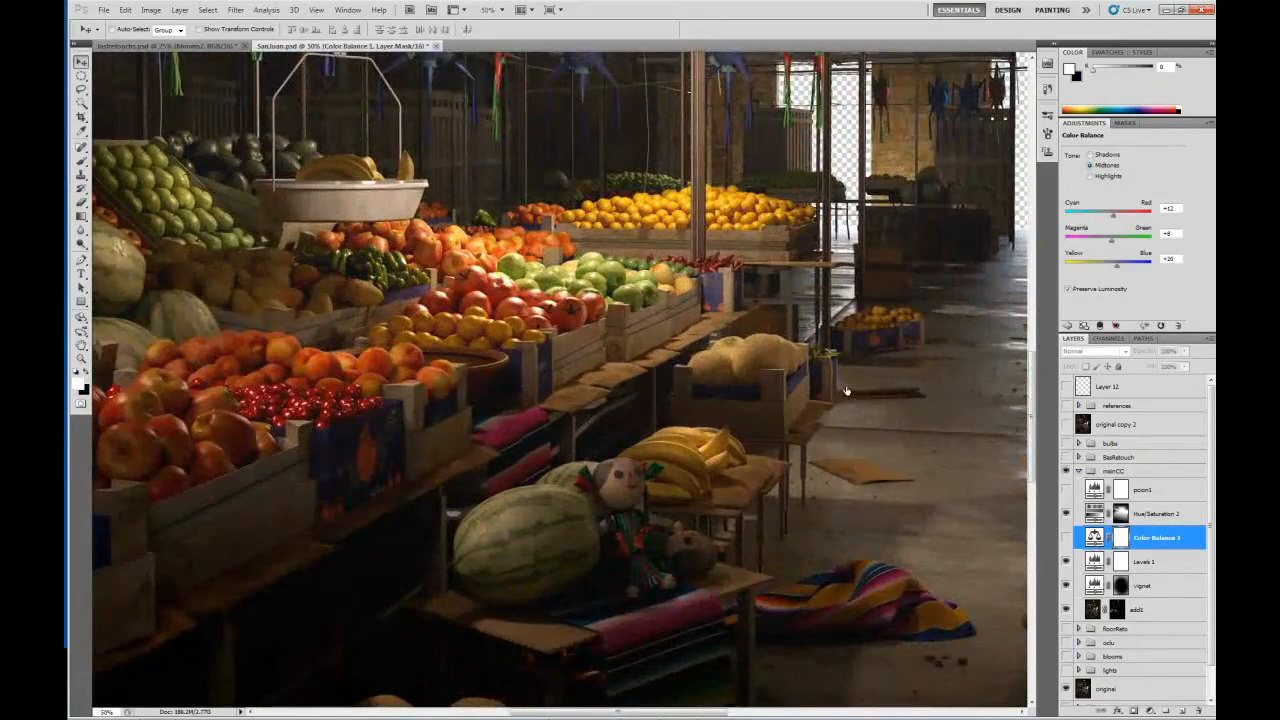
{"action": "left_click_drag", "start_coordinate": [846, 391], "coordinate": [703, 363]}
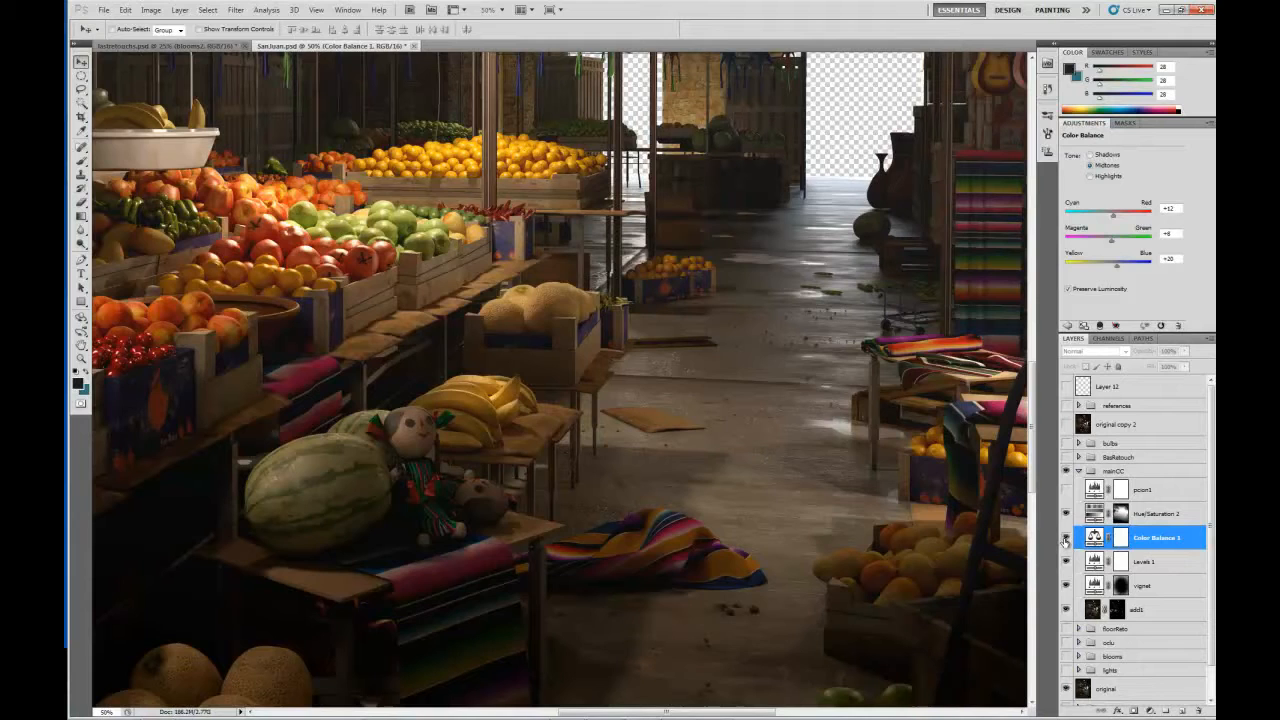
{"action": "left_click", "coordinate": [1066, 538]}
{"action": "left_click", "coordinate": [1066, 538]}
{"action": "left_click", "coordinate": [1066, 538]}
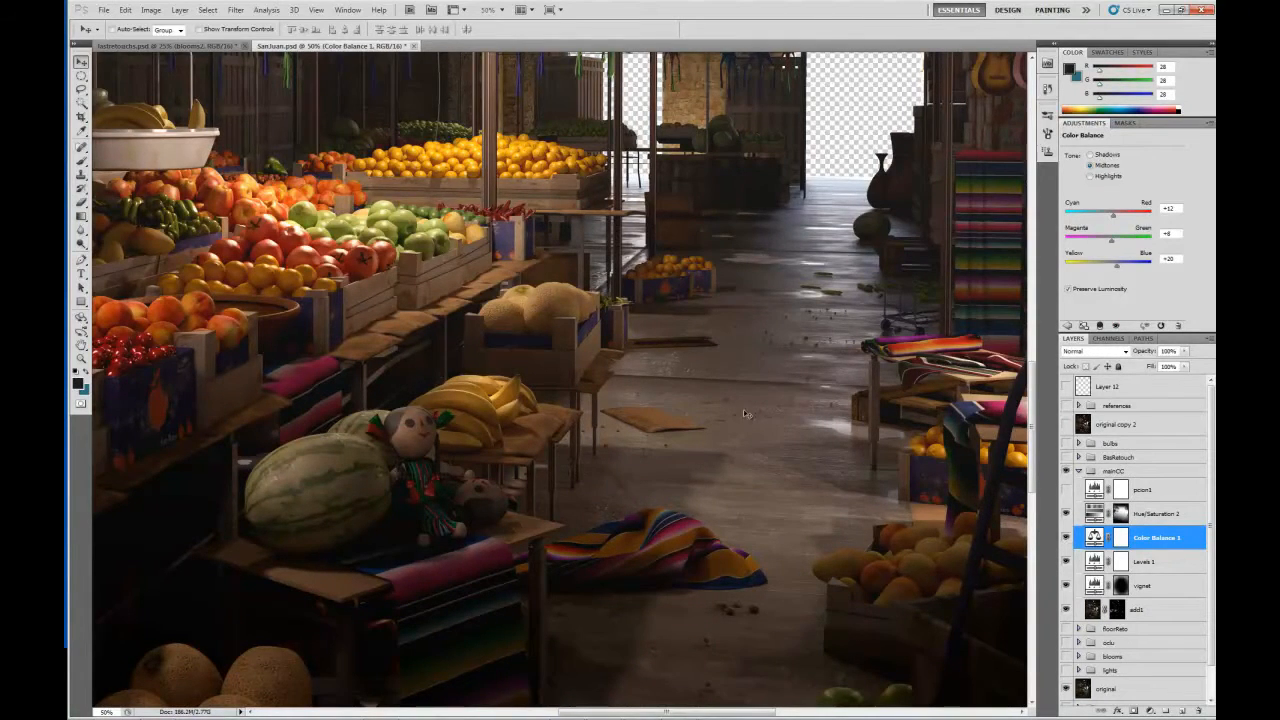
Examine the effect of Color Balance 1 close up on the fruit, watermelon, dolls and dark crates.
{"action": "key", "text": "ctrl+plus"}
{"action": "key", "text": "ctrl+plus"}
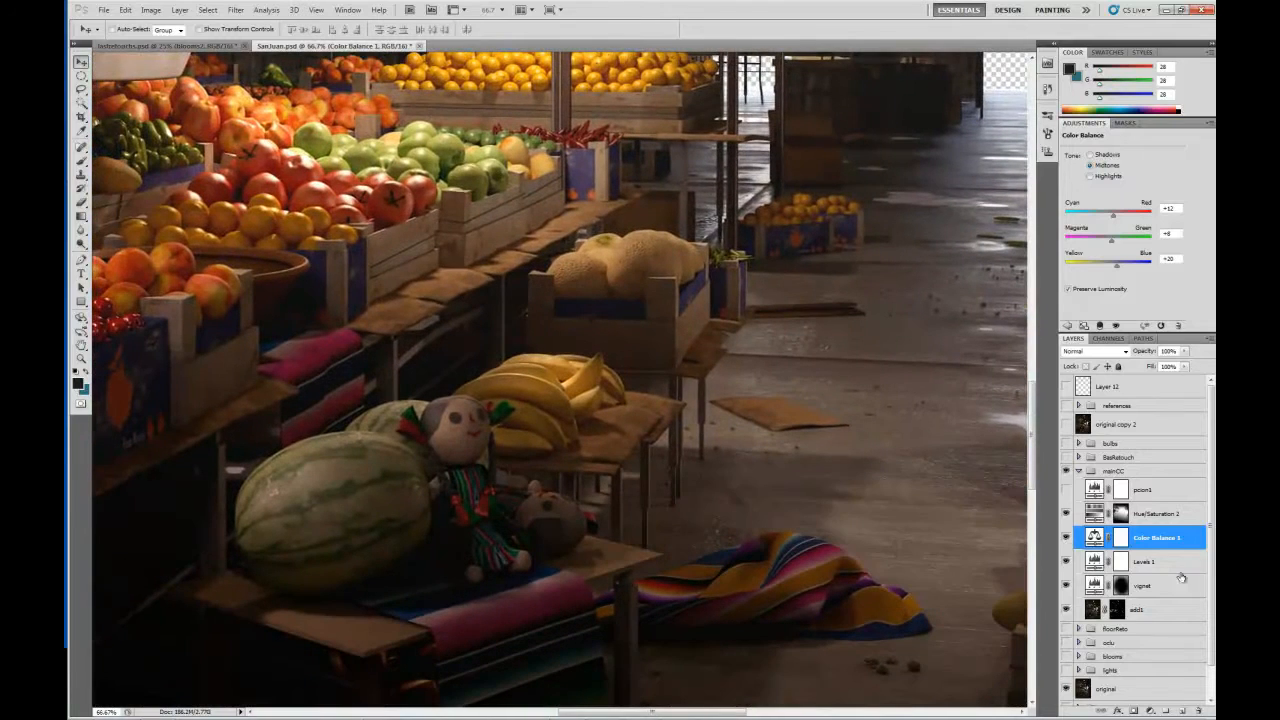
{"action": "left_click", "coordinate": [1066, 540]}
{"action": "left_click", "coordinate": [1066, 540]}
{"action": "left_click", "coordinate": [1066, 540]}
{"action": "left_click", "coordinate": [1066, 540]}
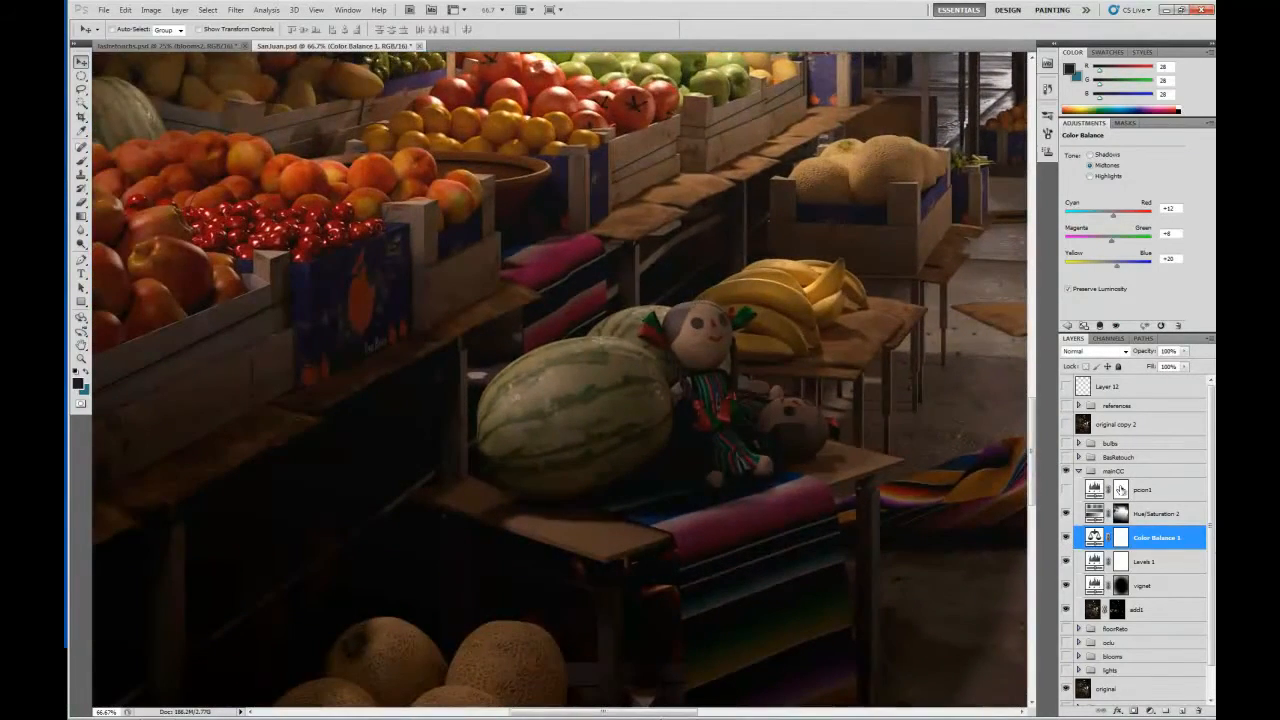
{"action": "left_click_drag", "start_coordinate": [416, 362], "coordinate": [603, 377]}
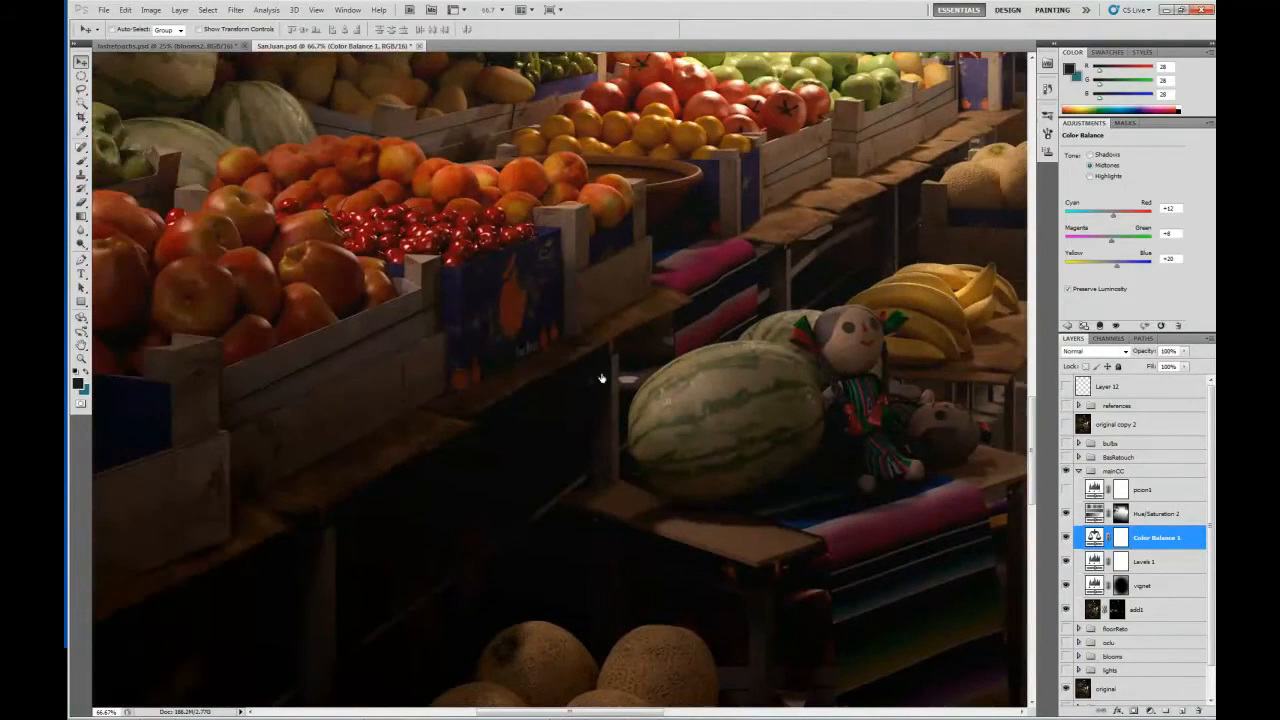
{"action": "left_click", "coordinate": [1066, 541]}
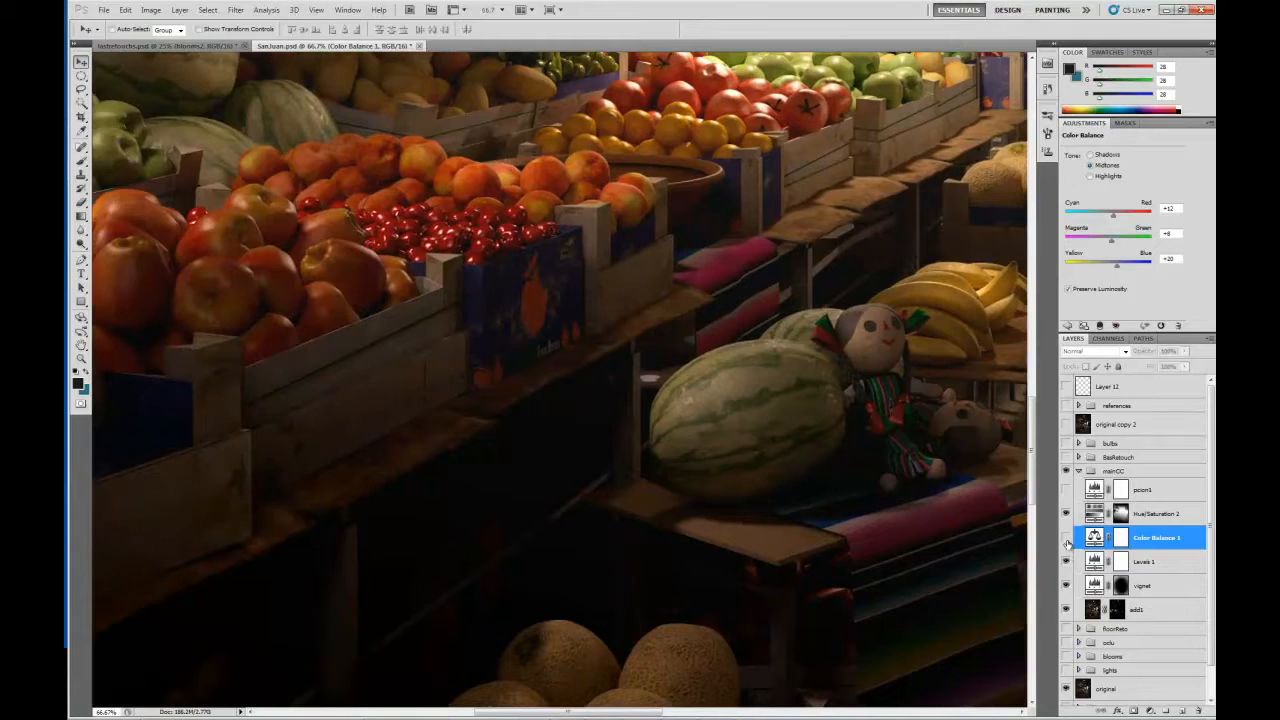
{"action": "left_click", "coordinate": [1067, 543]}
{"action": "key", "text": "ctrl+minus"}
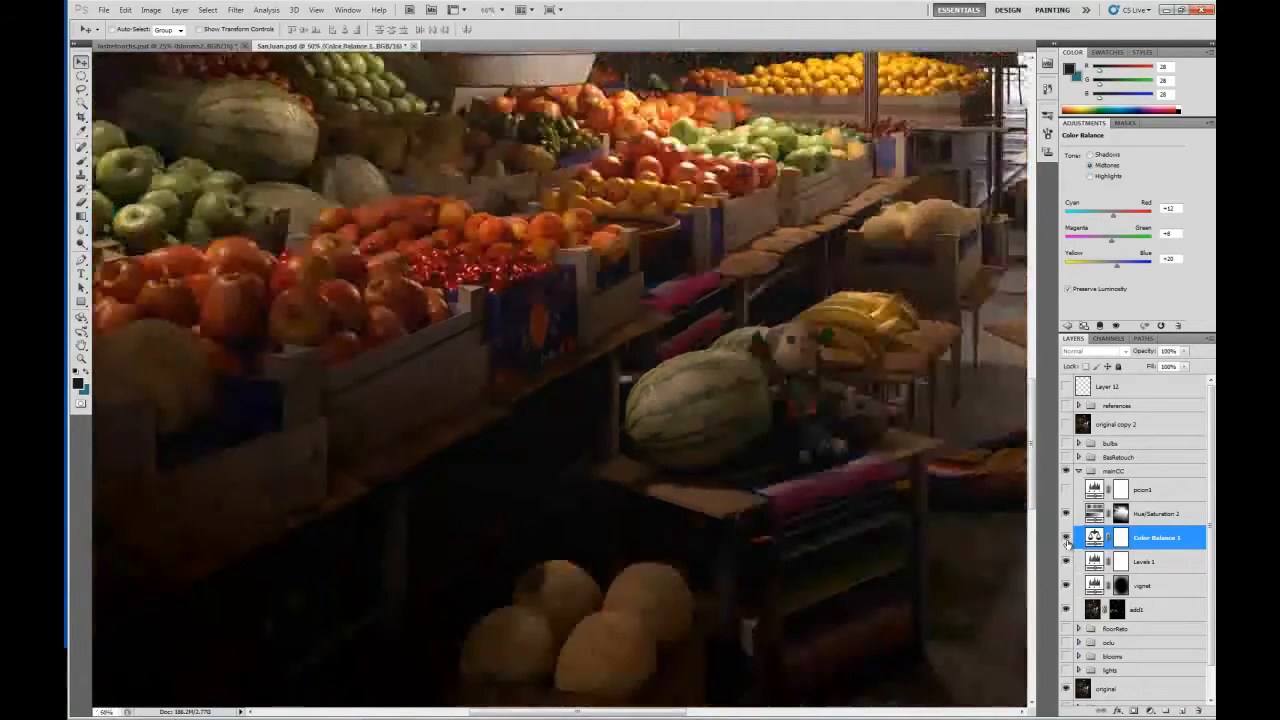
{"action": "key", "text": "ctrl+minus"}
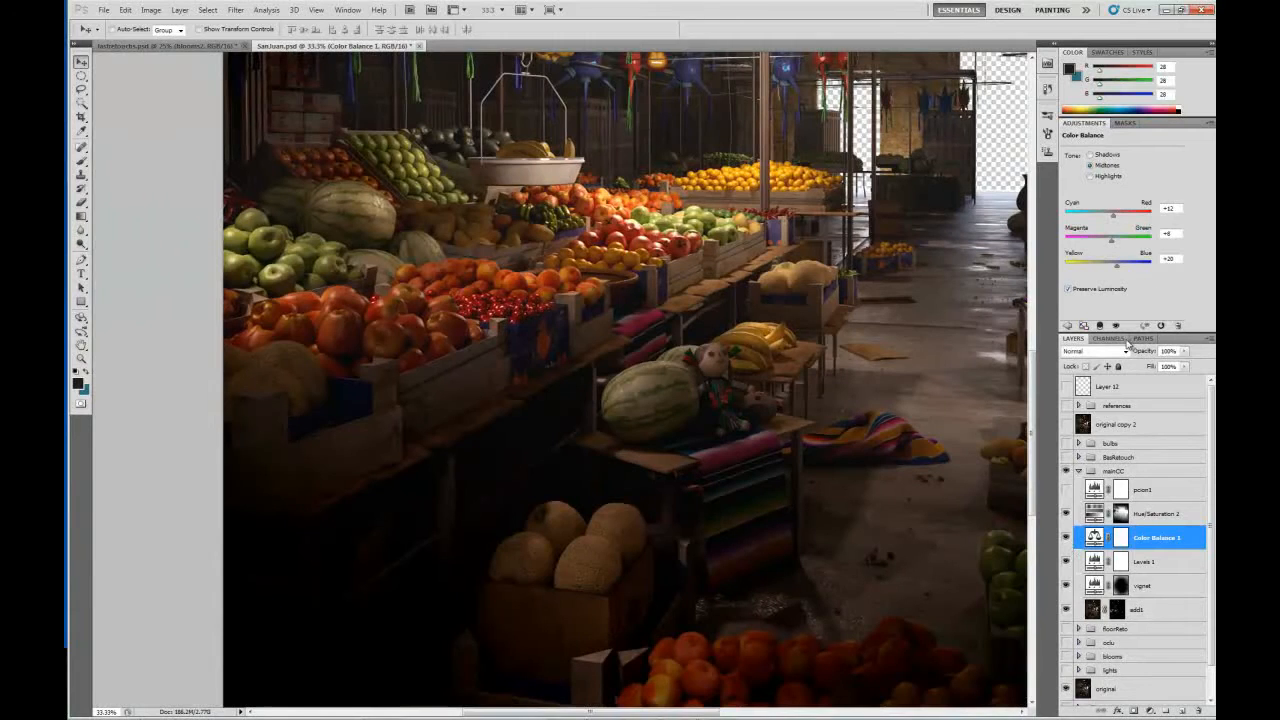
Compare the image with and without the Levels 1 adjustment, and open its settings.
{"action": "left_click_drag", "start_coordinate": [903, 319], "coordinate": [803, 373]}
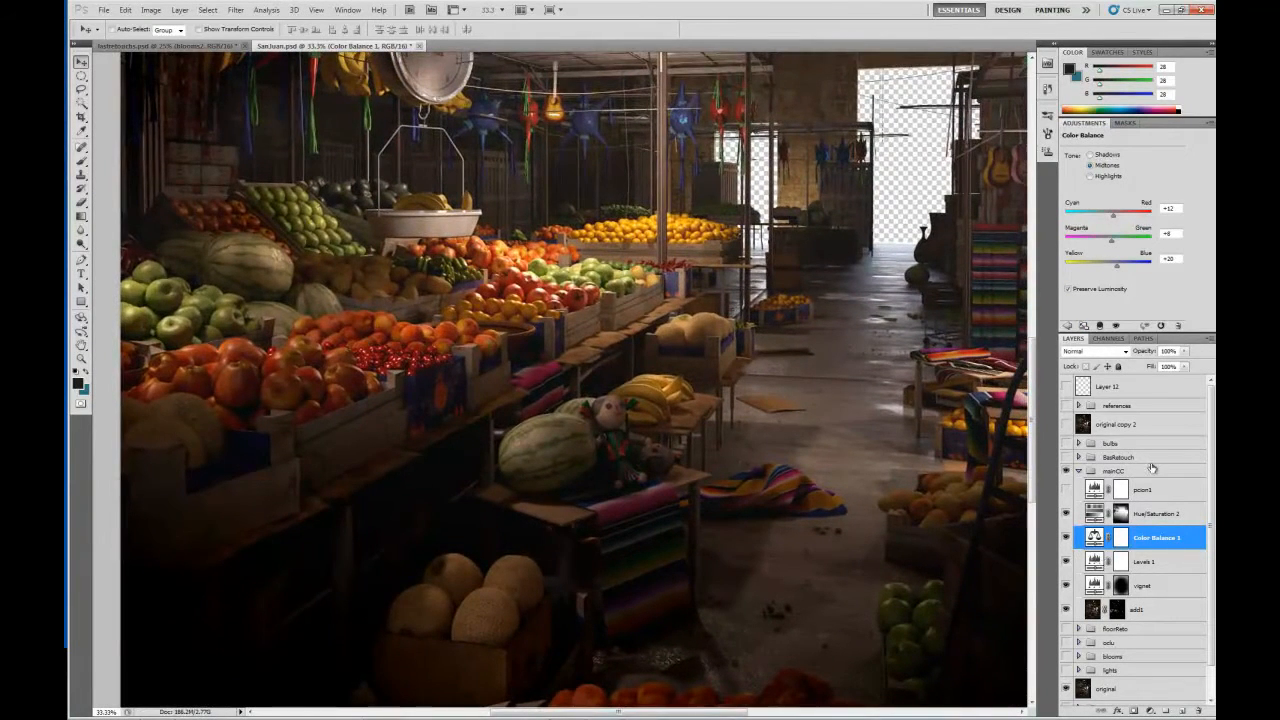
{"action": "left_click", "coordinate": [1066, 566]}
{"action": "left_click", "coordinate": [1066, 566]}
{"action": "left_click_drag", "start_coordinate": [431, 370], "coordinate": [468, 388]}
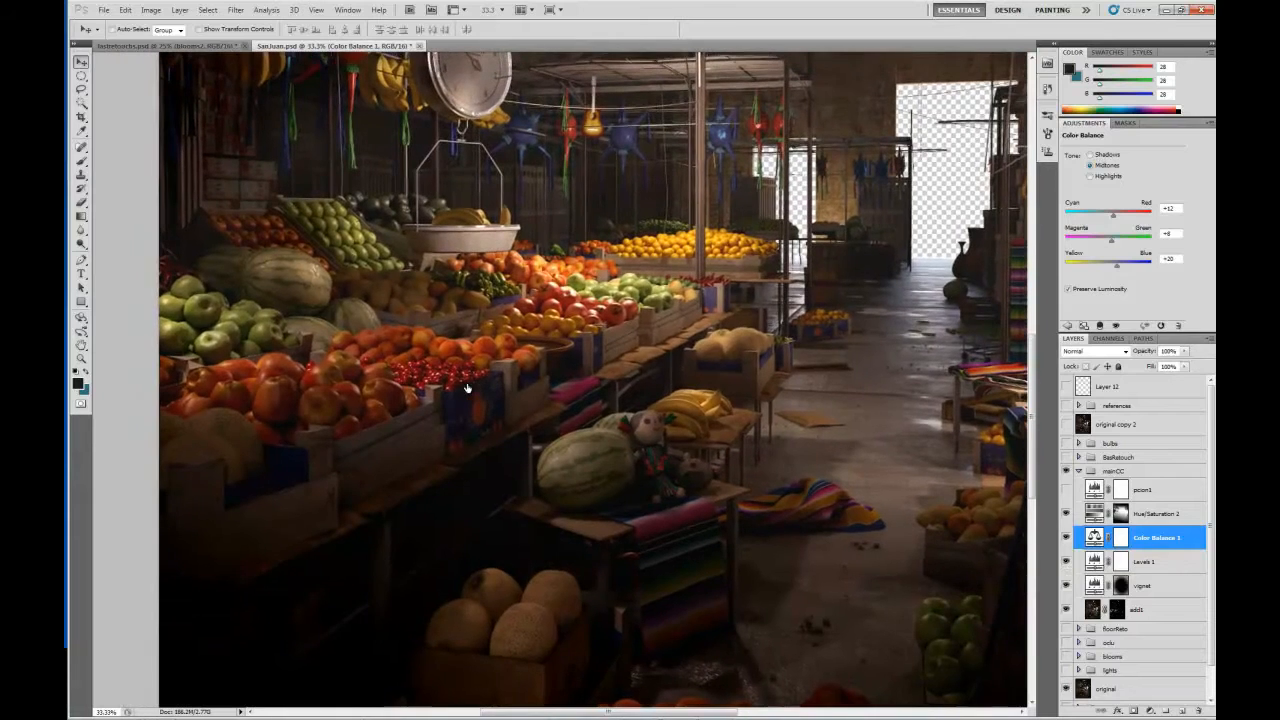
{"action": "left_click", "coordinate": [1104, 562]}
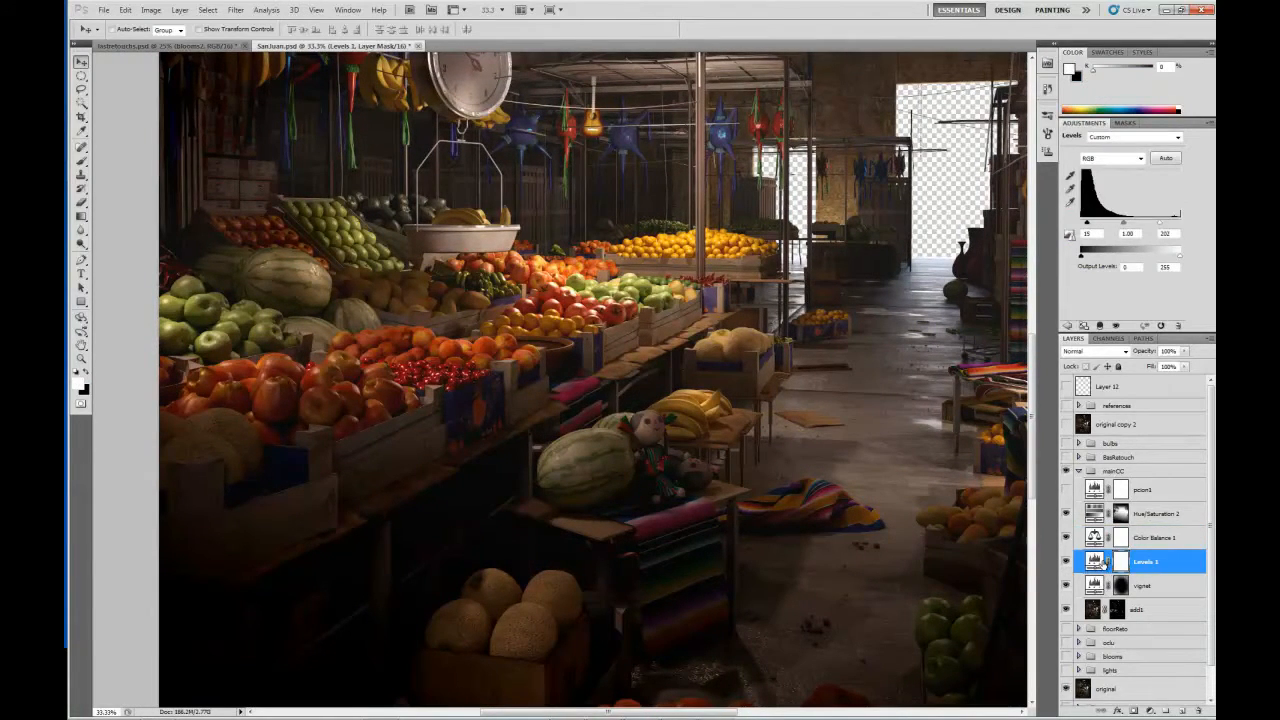
Hide the Hue/Saturation 2 adjustment and show the references group over the image.
{"action": "left_click", "coordinate": [1066, 514]}
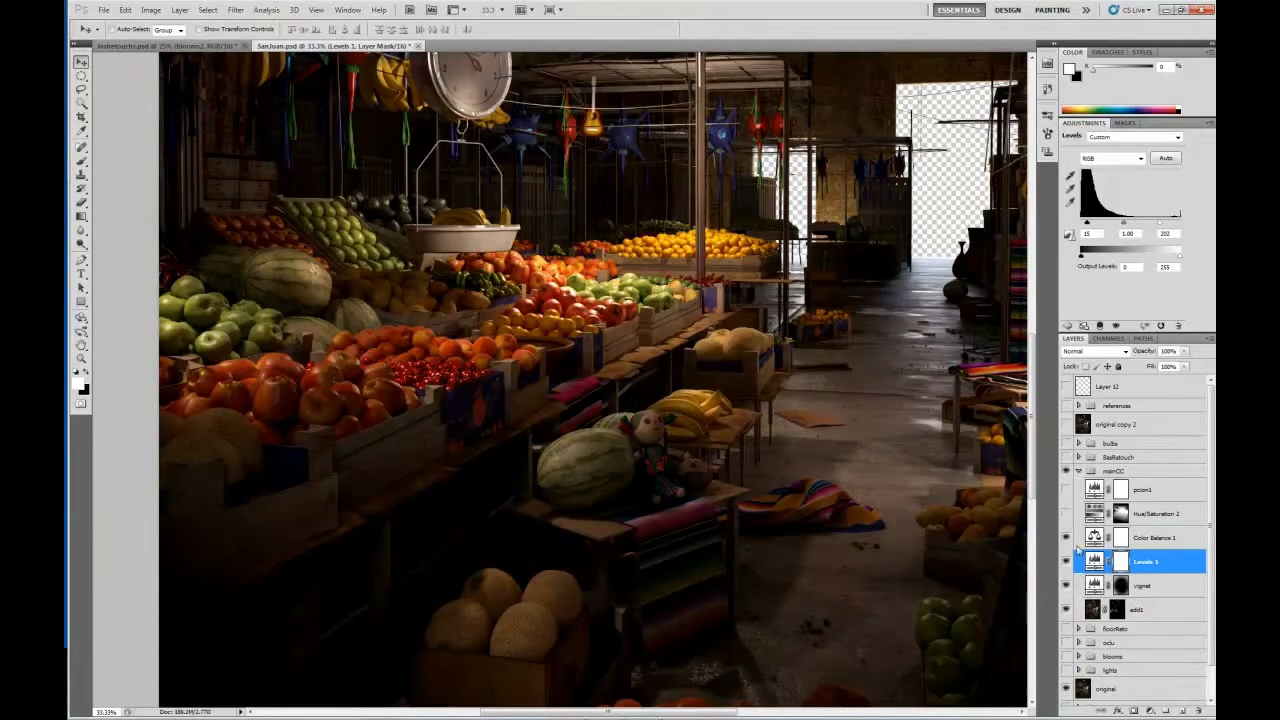
{"action": "scroll", "coordinate": [595, 410], "scroll_direction": "down", "scroll_amount": 3}
{"action": "left_click_drag", "start_coordinate": [595, 410], "coordinate": [559, 498]}
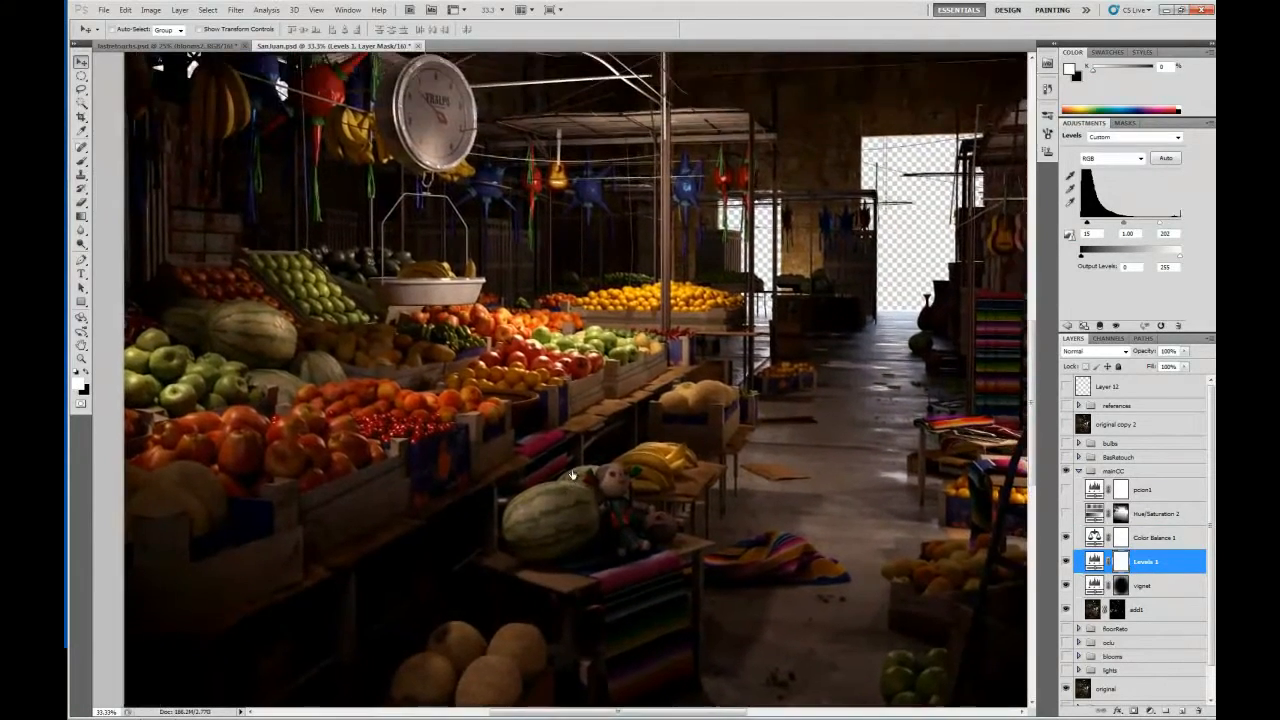
{"action": "left_click", "coordinate": [1066, 405]}
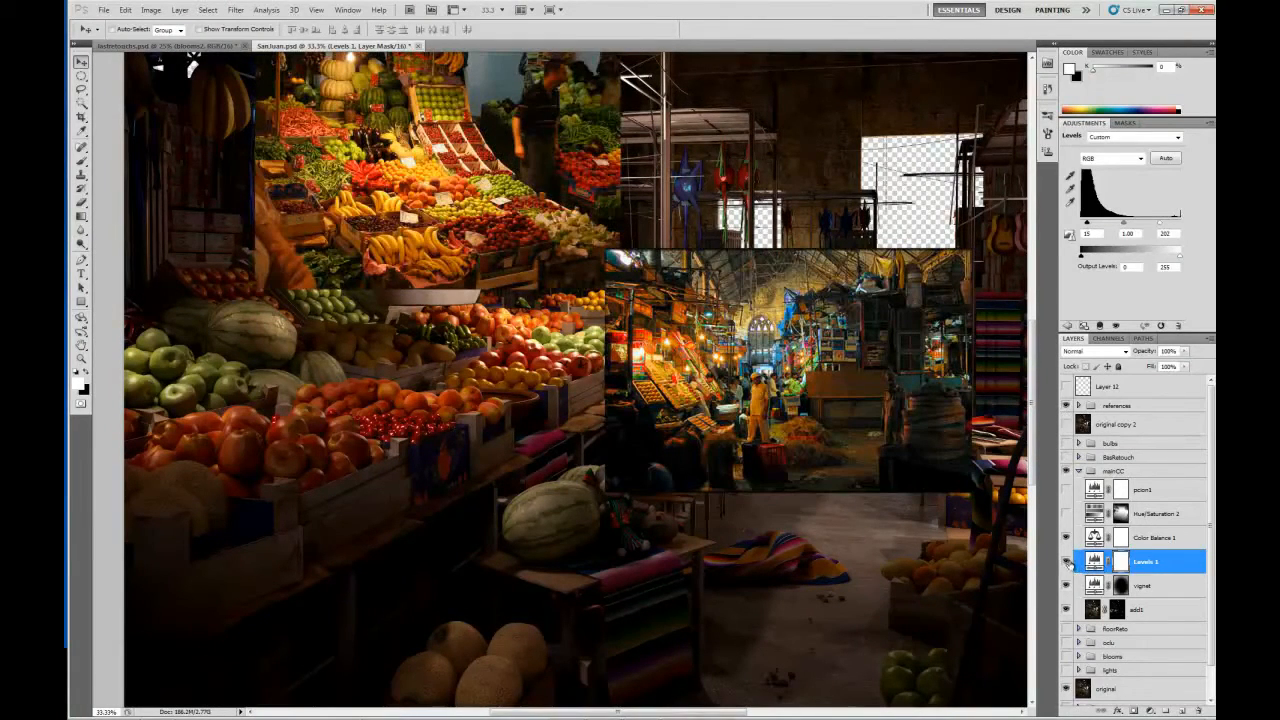
Compare the contrast of the image with and without Levels 1 against the reference photos.
{"action": "left_click", "coordinate": [1066, 562]}
{"action": "left_click", "coordinate": [1066, 562]}
{"action": "left_click", "coordinate": [1066, 562]}
{"action": "left_click", "coordinate": [1066, 562]}
{"action": "left_click_drag", "start_coordinate": [414, 147], "coordinate": [443, 211]}
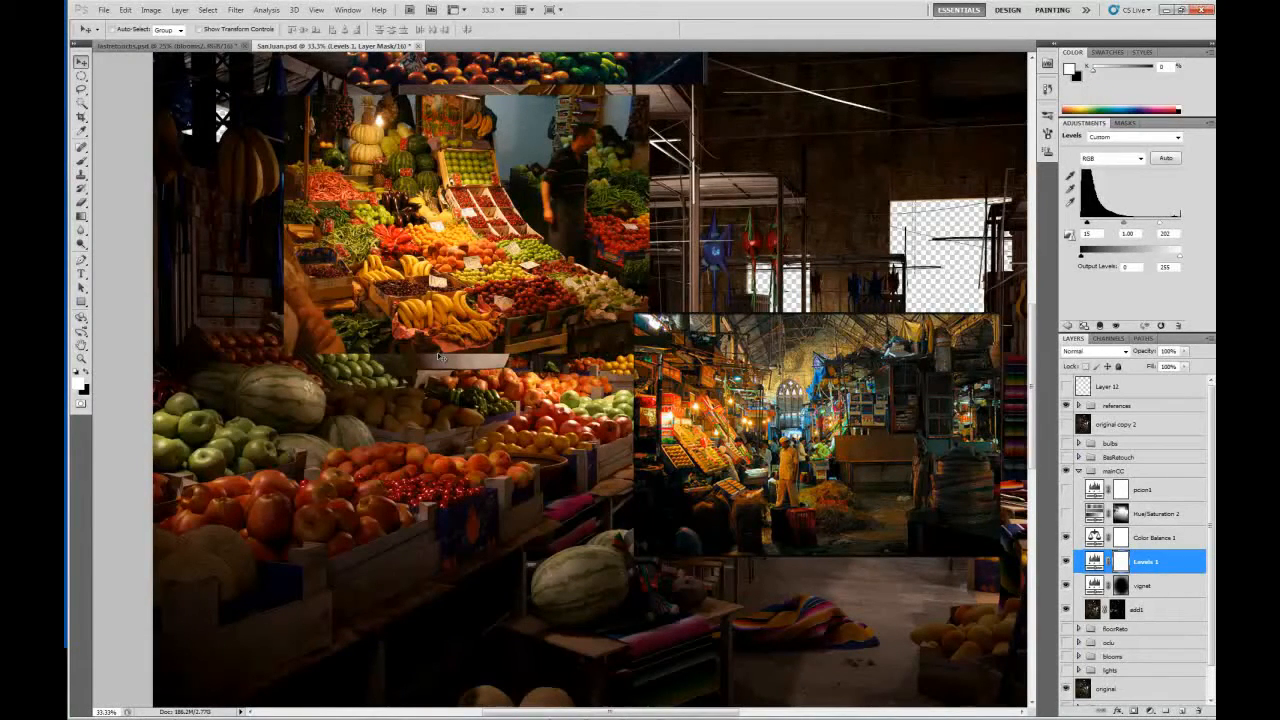
{"action": "left_click", "coordinate": [1066, 562]}
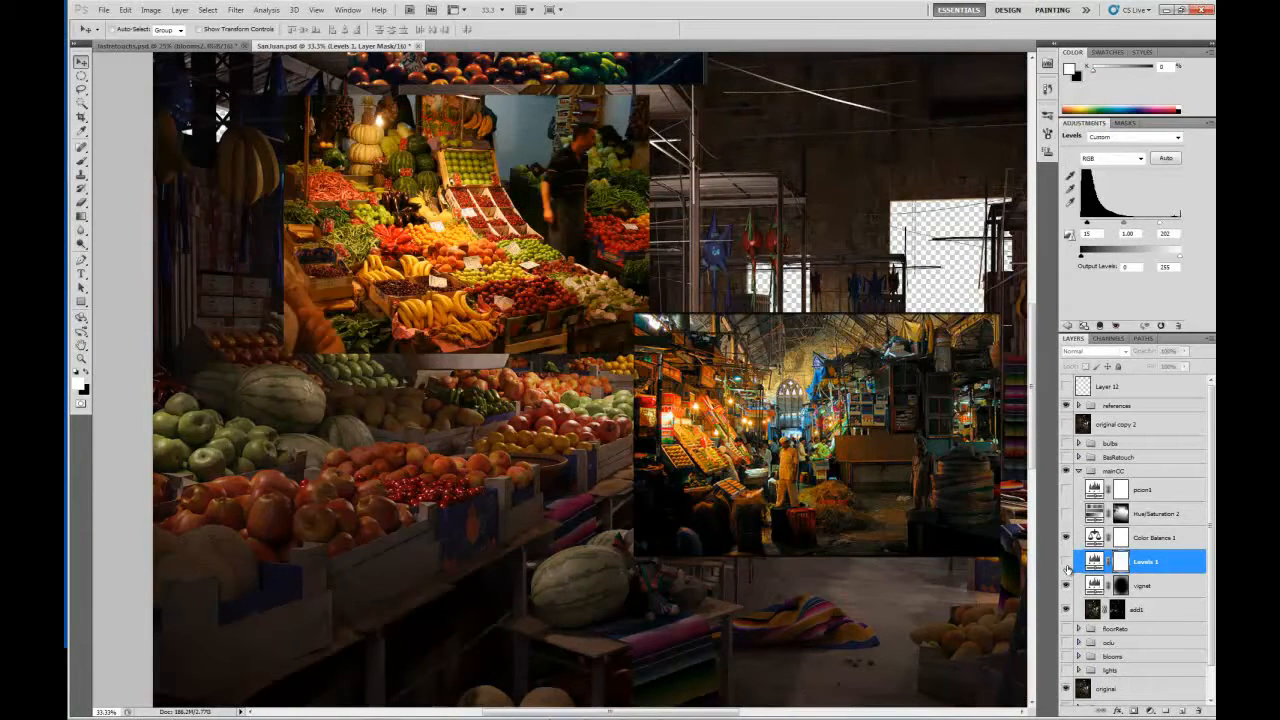
{"action": "left_click", "coordinate": [1066, 562]}
Set the white input level of Levels 1 to 195 and hide the references group.
{"action": "left_click", "coordinate": [1094, 562]}
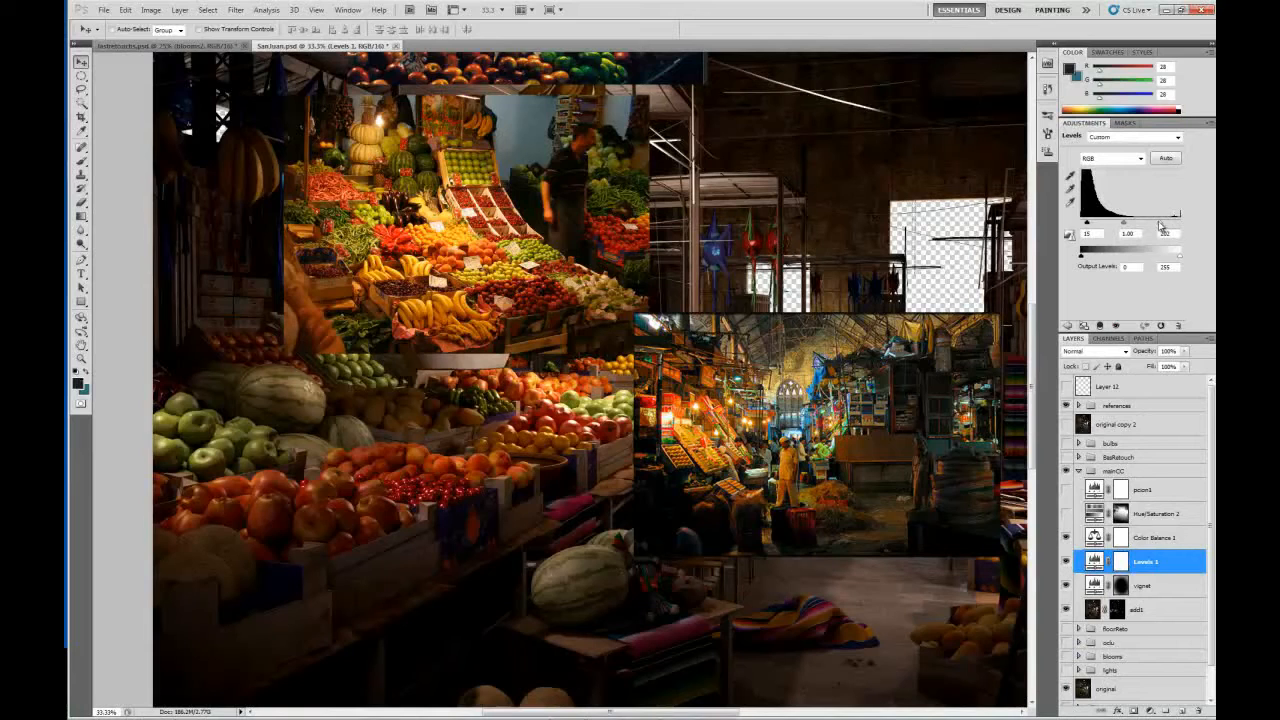
{"action": "mouse_move", "coordinate": [1160, 224]}
{"action": "left_mouse_down"}
{"action": "mouse_move", "coordinate": [1181, 225]}
{"action": "mouse_move", "coordinate": [1160, 230]}
{"action": "left_mouse_up"}
{"action": "left_click", "coordinate": [1066, 405]}
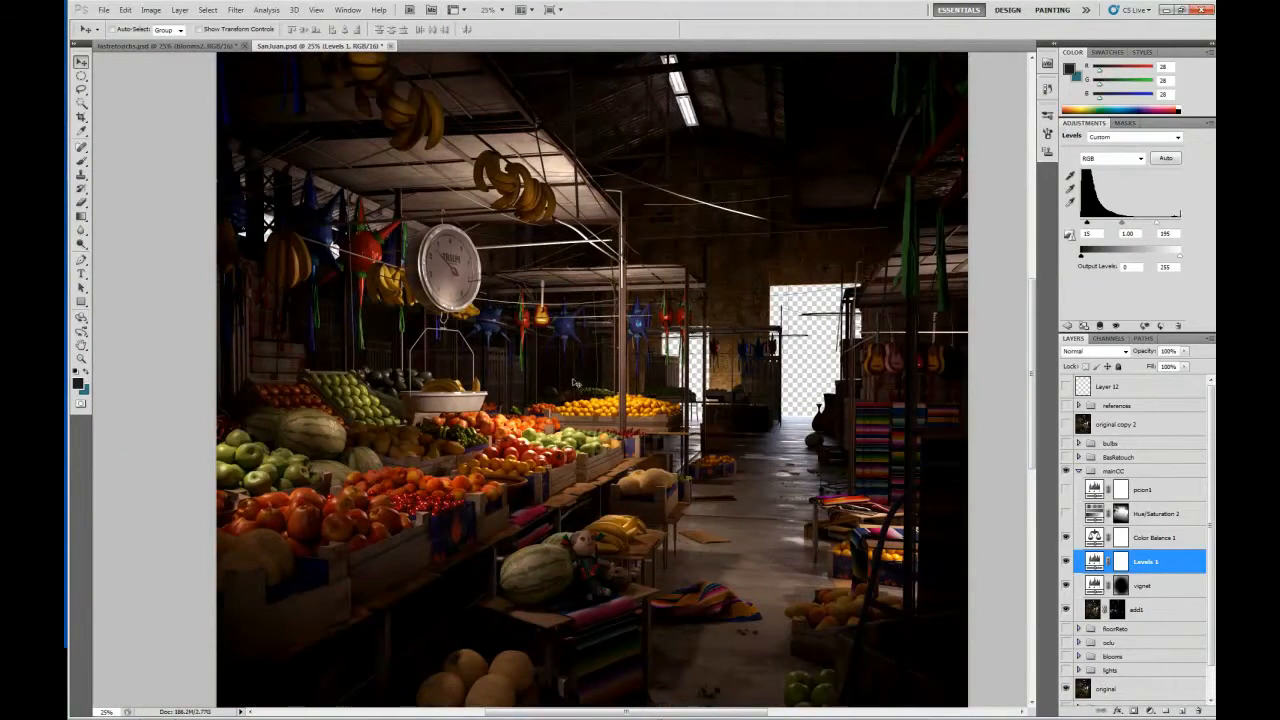
Show the Hue/Saturation 2 adjustment again, open its settings and compare the image with and without it.
{"action": "left_click_drag", "start_coordinate": [538, 453], "coordinate": [548, 347]}
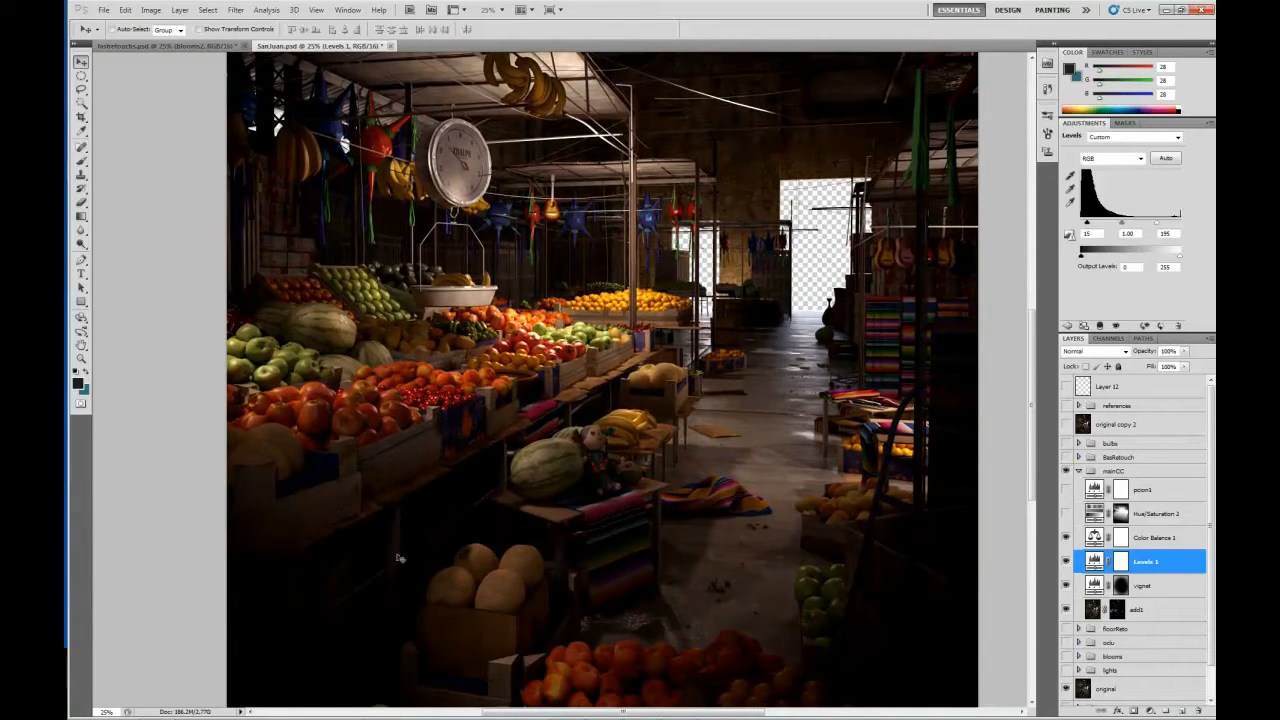
{"action": "left_click_drag", "start_coordinate": [532, 322], "coordinate": [521, 326]}
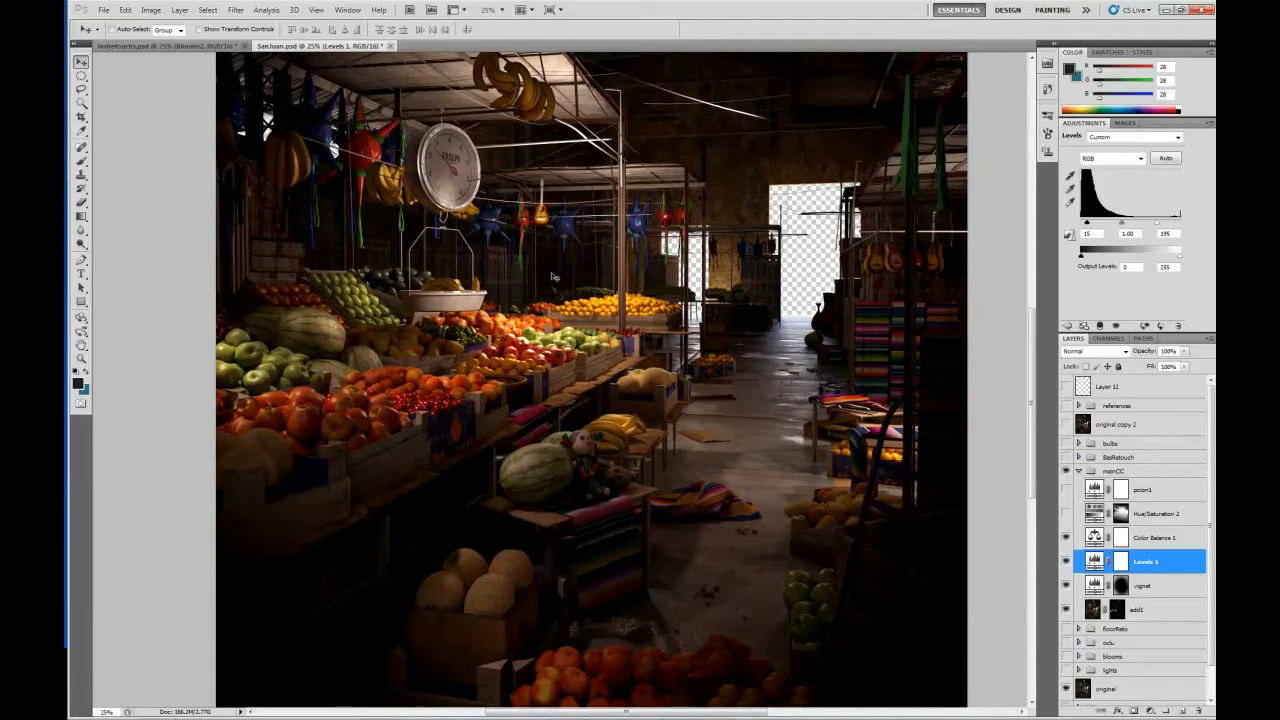
{"action": "left_click", "coordinate": [1066, 515]}
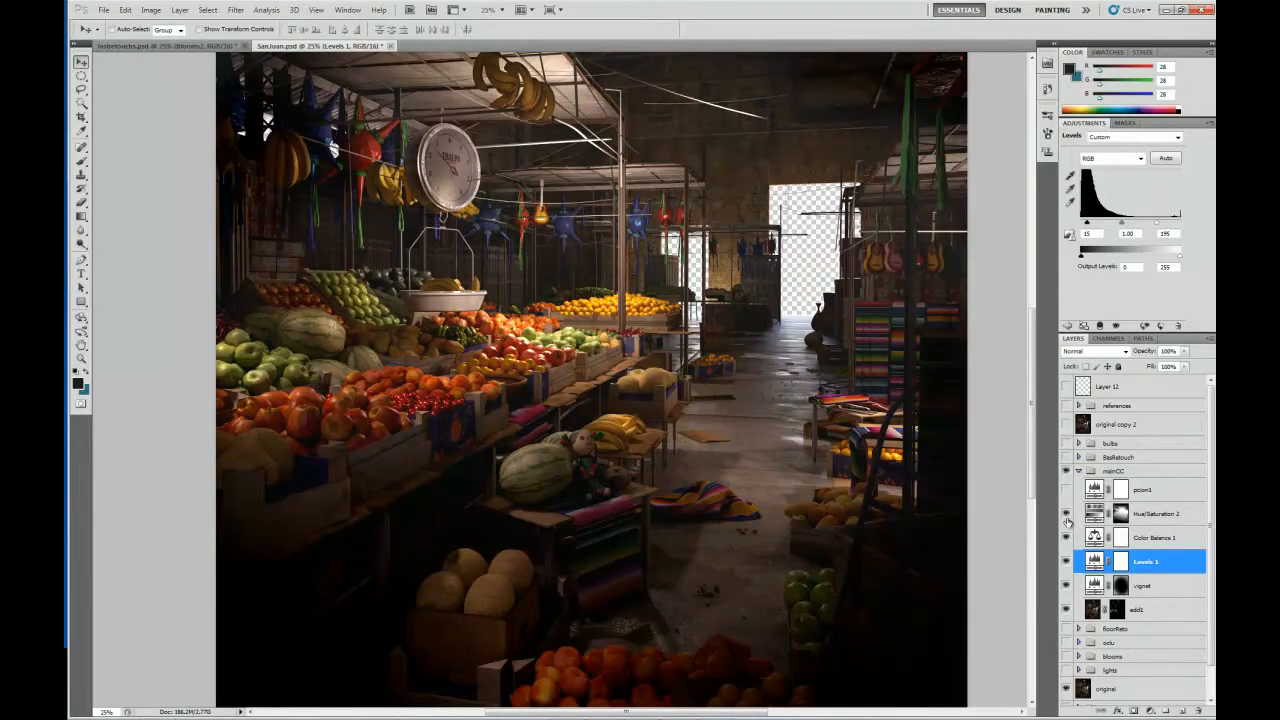
{"action": "left_click", "coordinate": [1066, 516]}
{"action": "left_click", "coordinate": [1066, 516]}
{"action": "left_click", "coordinate": [1096, 515]}
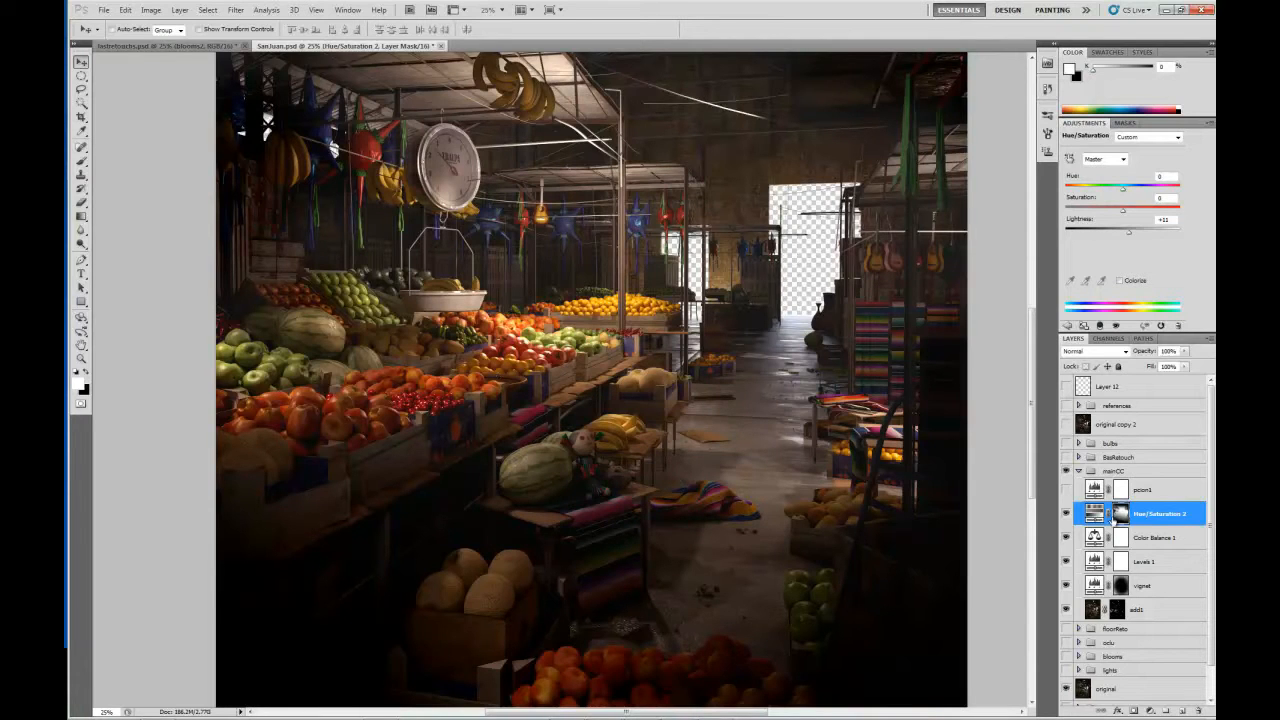
{"action": "left_click", "coordinate": [1066, 513]}
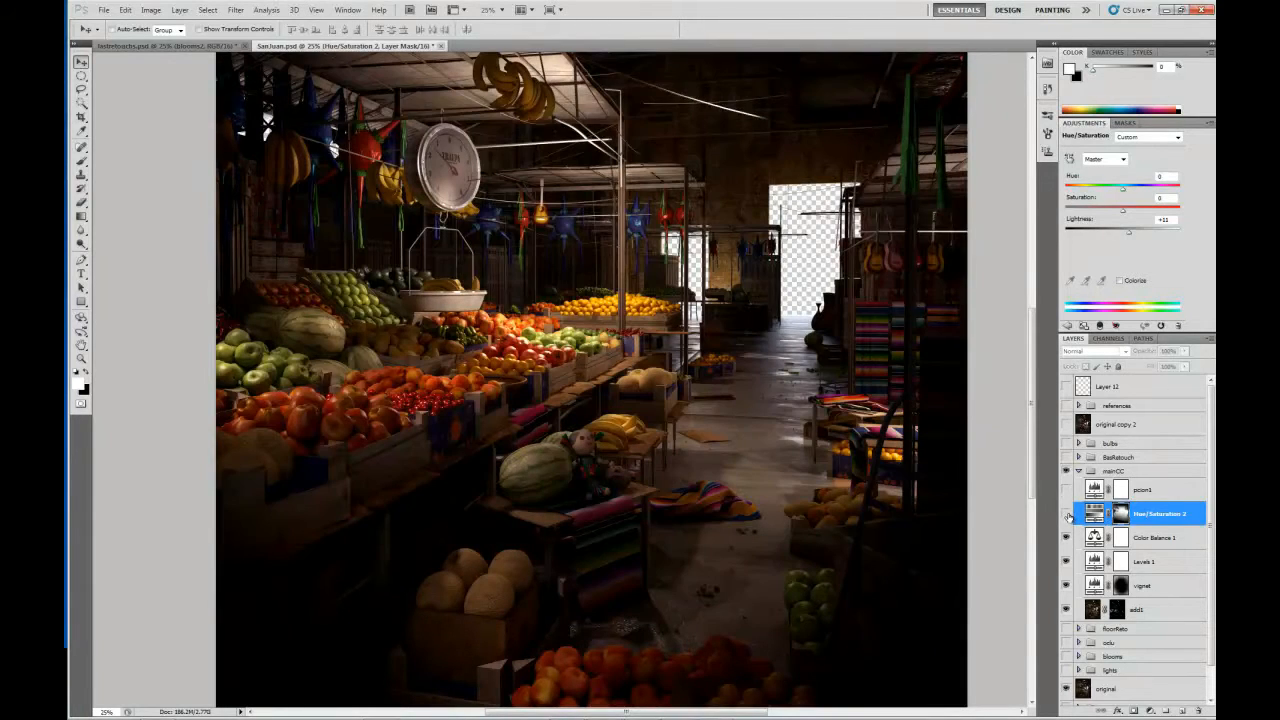
{"action": "left_click", "coordinate": [1066, 513]}
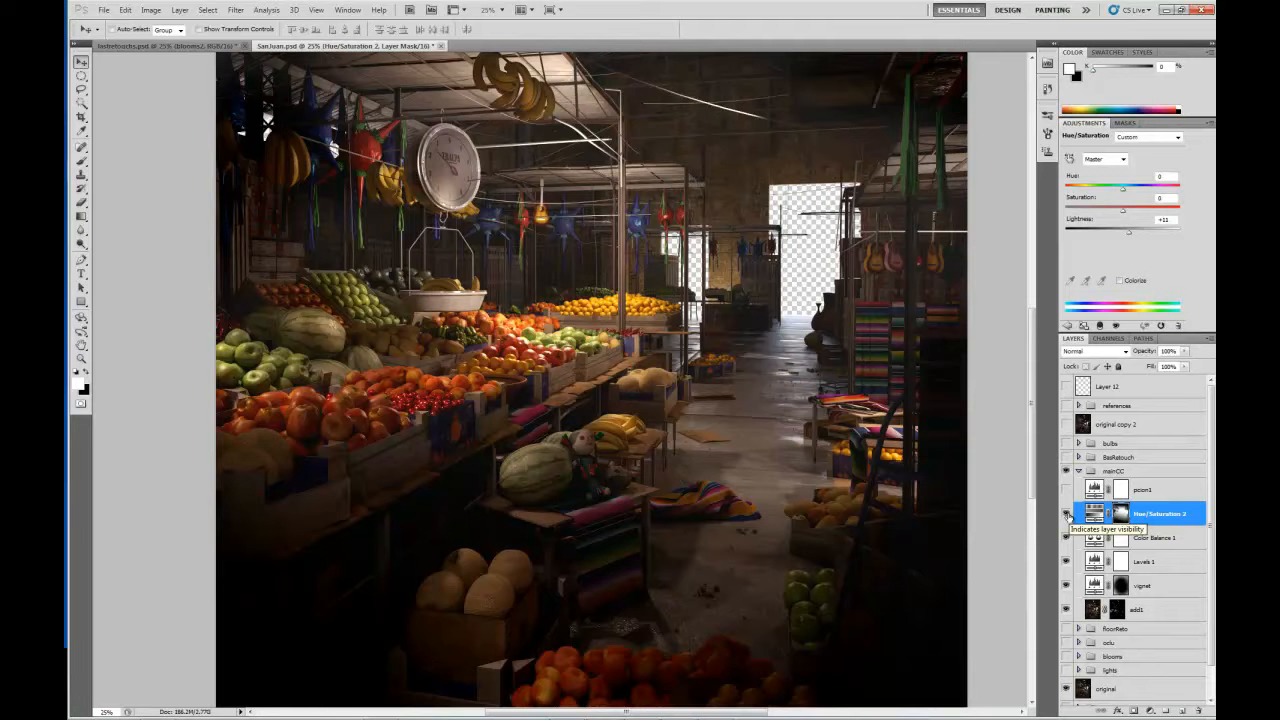
Inspect the layer mask of Hue/Saturation 2 on its own, and compare the image with and without the adjustment again.
{"action": "left_click", "coordinate": [1094, 513]}
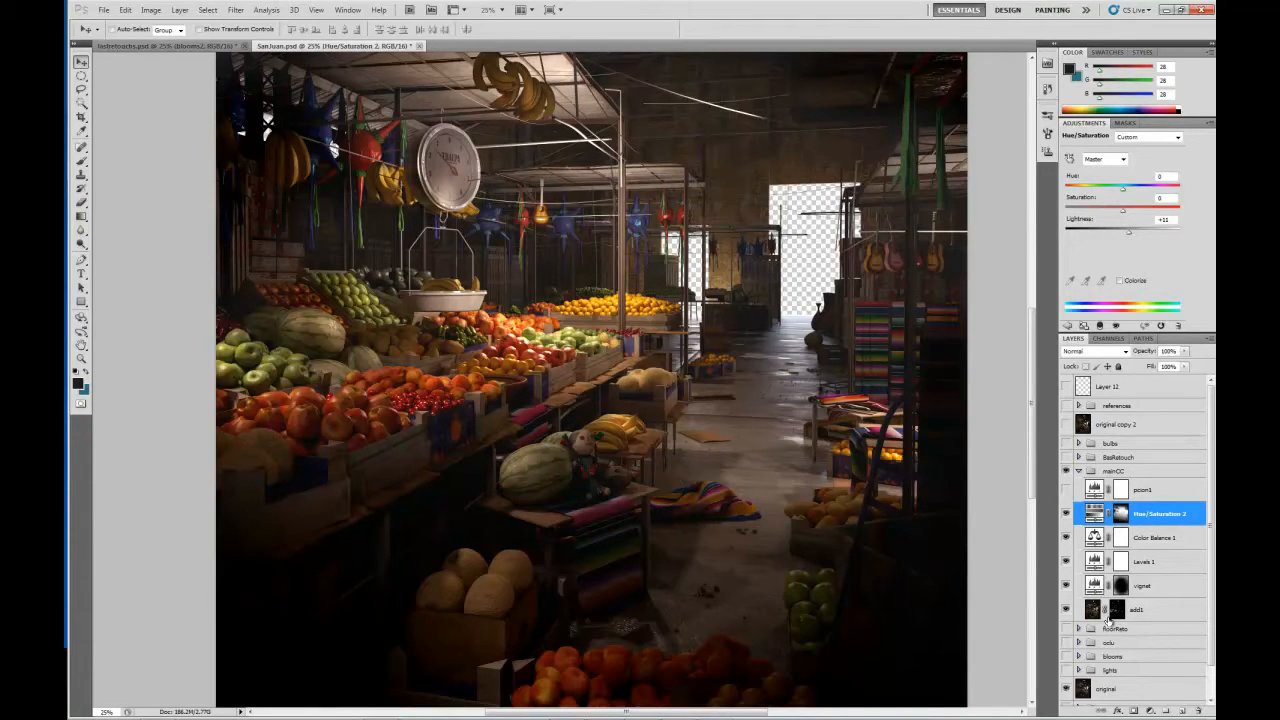
{"action": "left_click", "coordinate": [1121, 515], "text": "alt"}
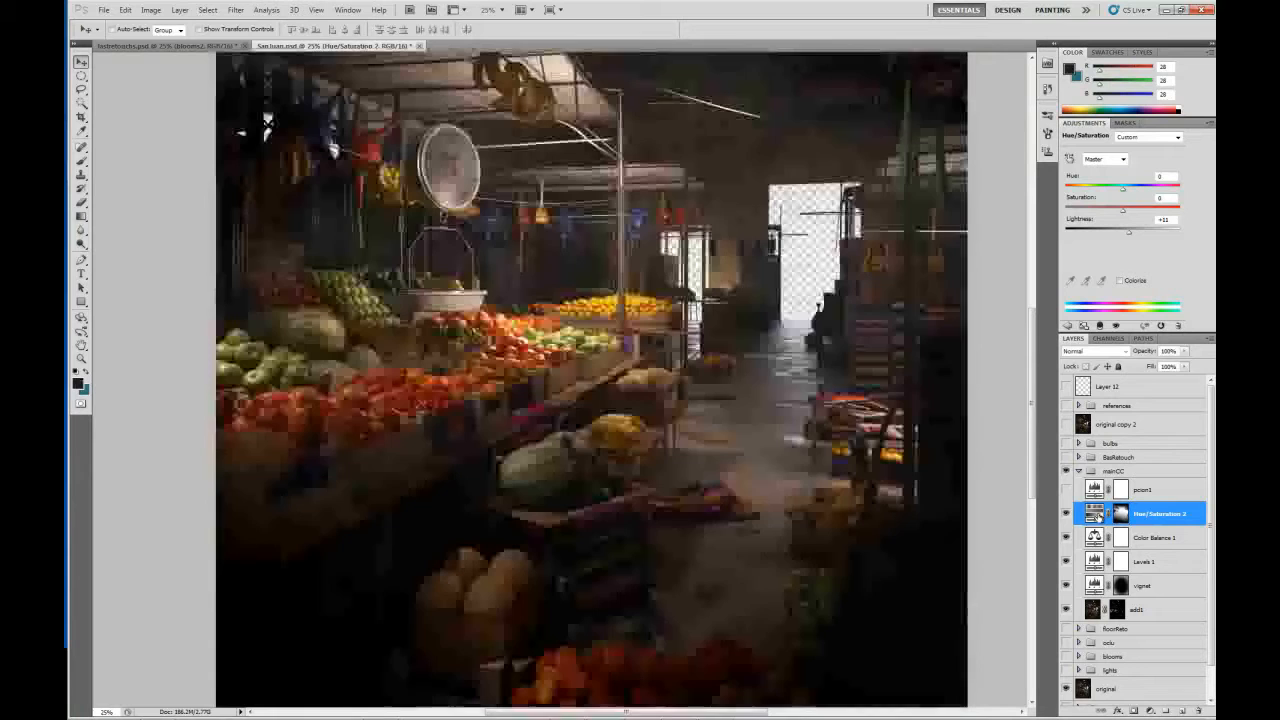
{"action": "left_click", "coordinate": [1094, 514]}
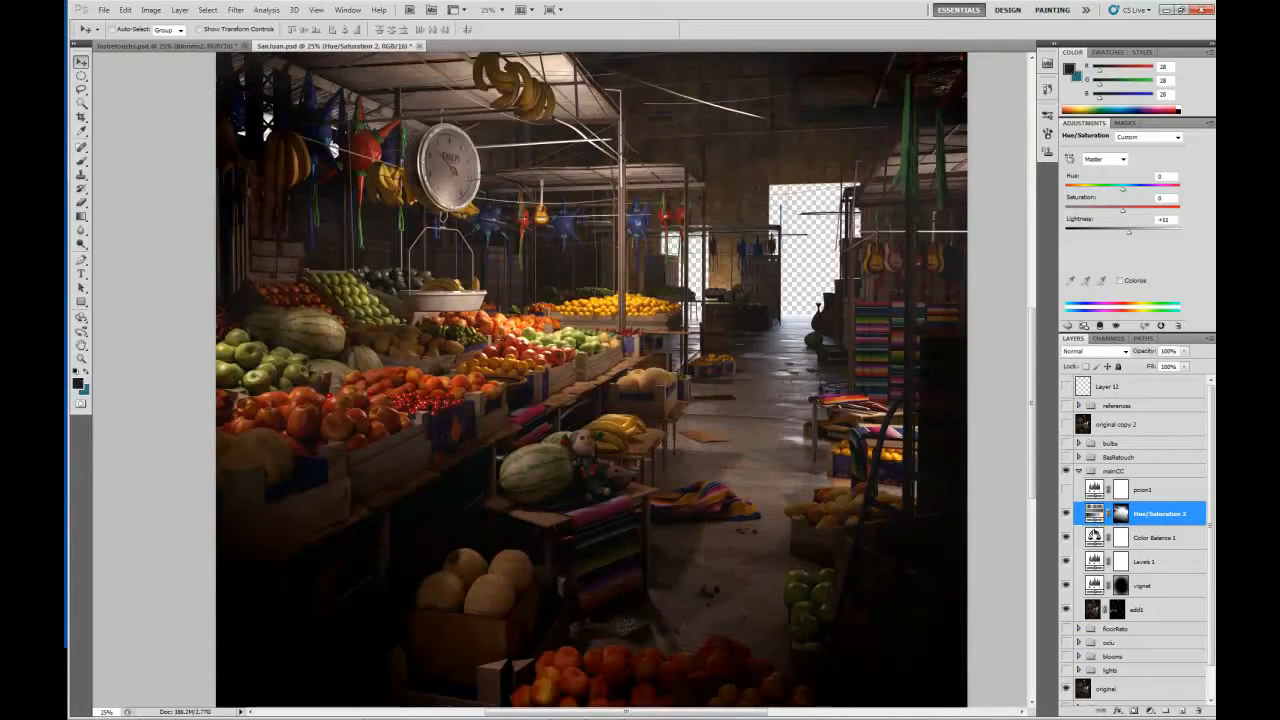
{"action": "left_click", "coordinate": [1066, 513]}
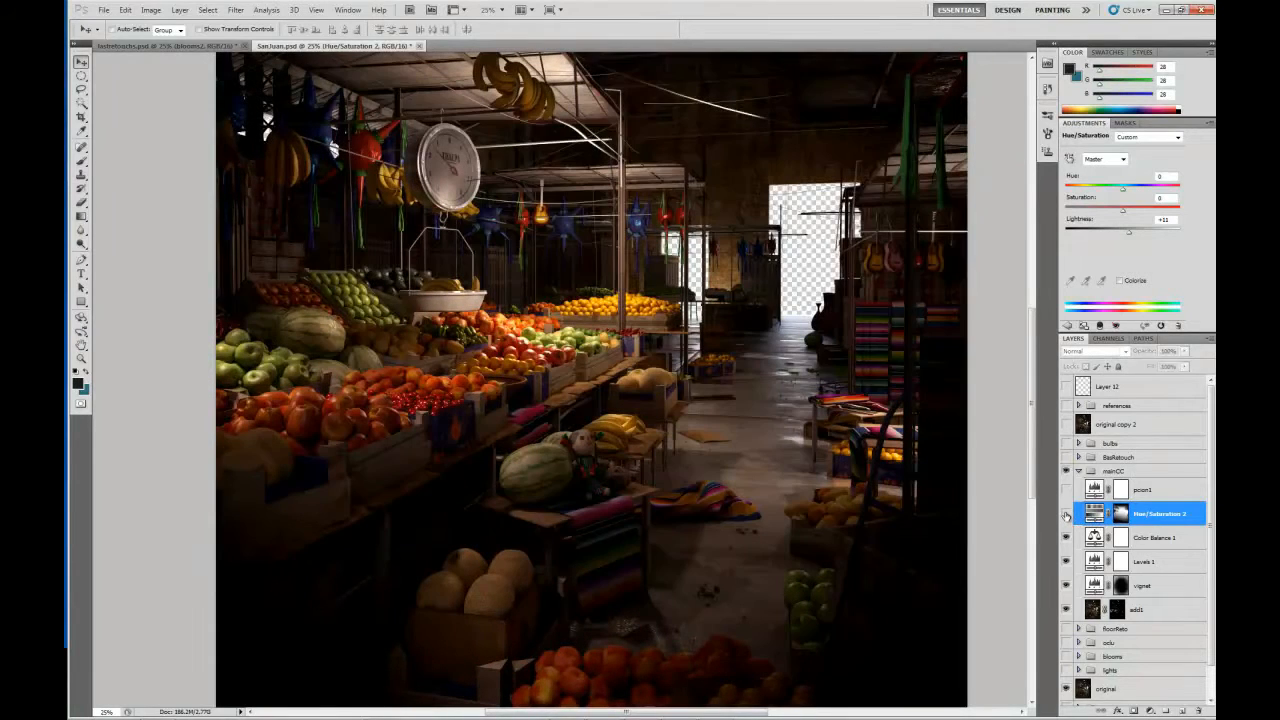
{"action": "left_click", "coordinate": [1067, 514]}
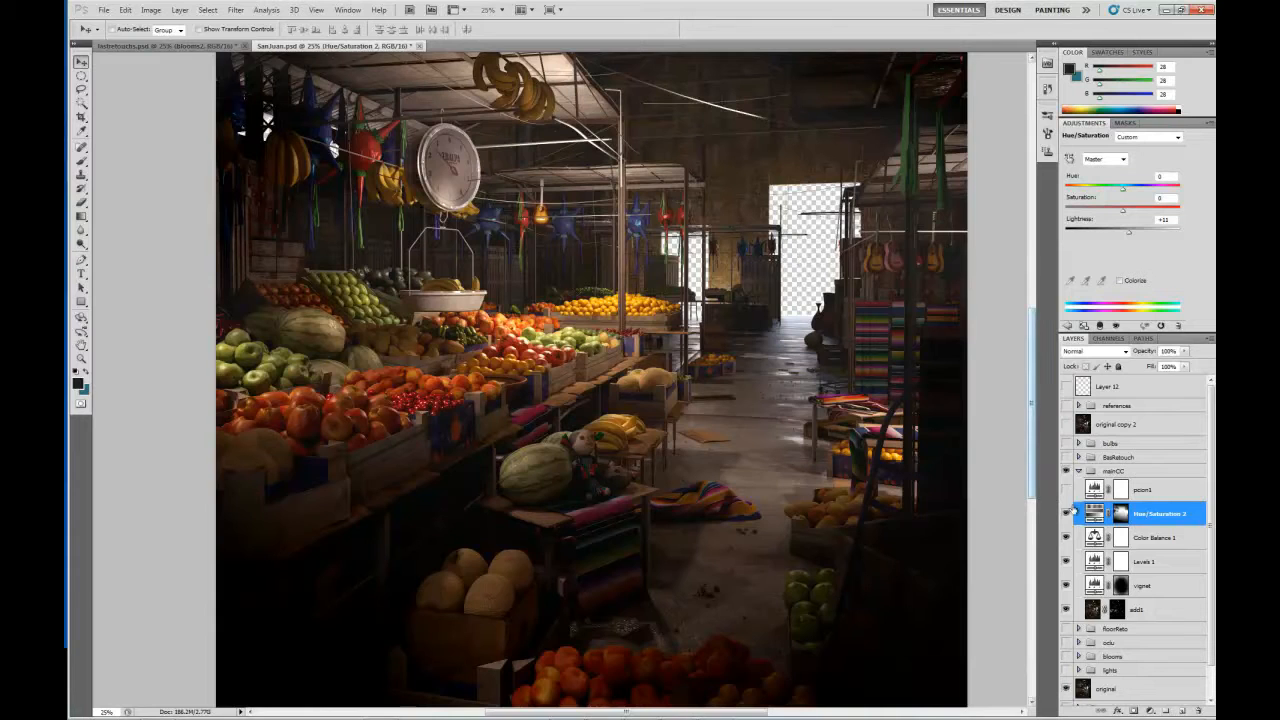
Check the vignet adjustment's effect on the lower part of the scene and compare the image against the references group.
{"action": "left_click_drag", "start_coordinate": [698, 460], "coordinate": [638, 338]}
{"action": "left_click", "coordinate": [1066, 585]}
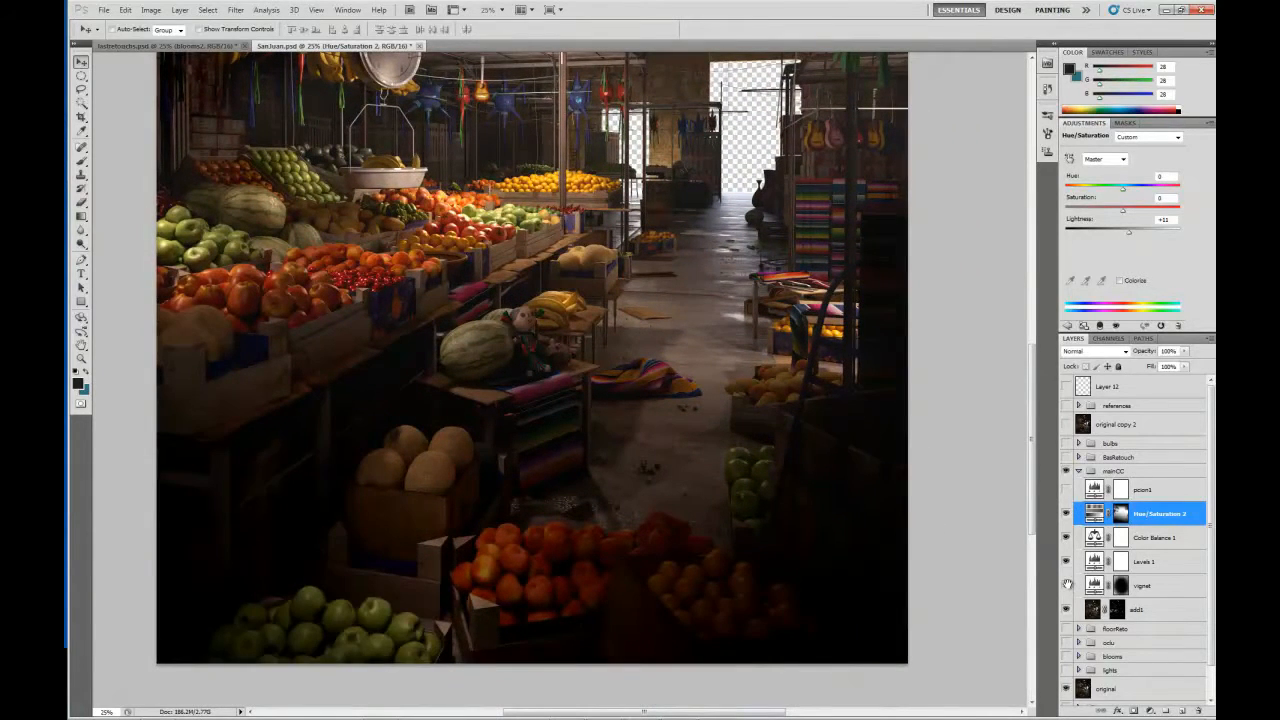
{"action": "left_click_drag", "start_coordinate": [583, 202], "coordinate": [651, 362]}
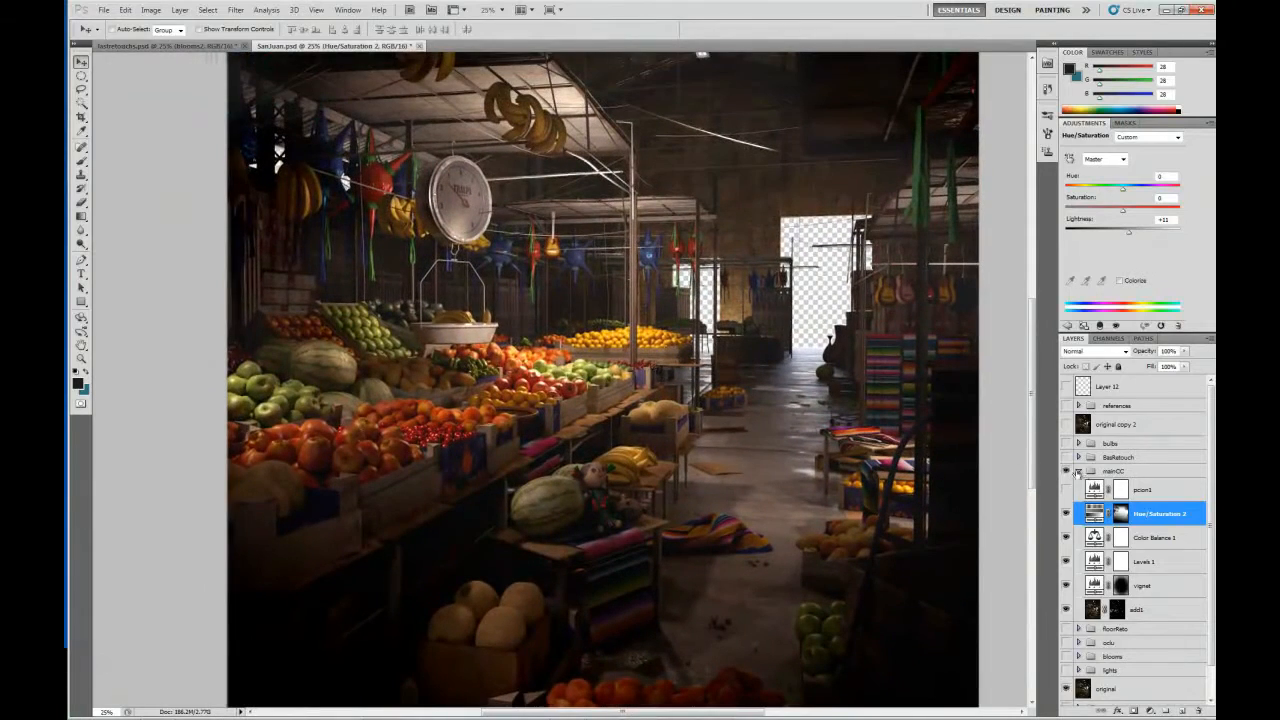
{"action": "left_click", "coordinate": [1066, 406]}
{"action": "left_click", "coordinate": [1066, 406]}
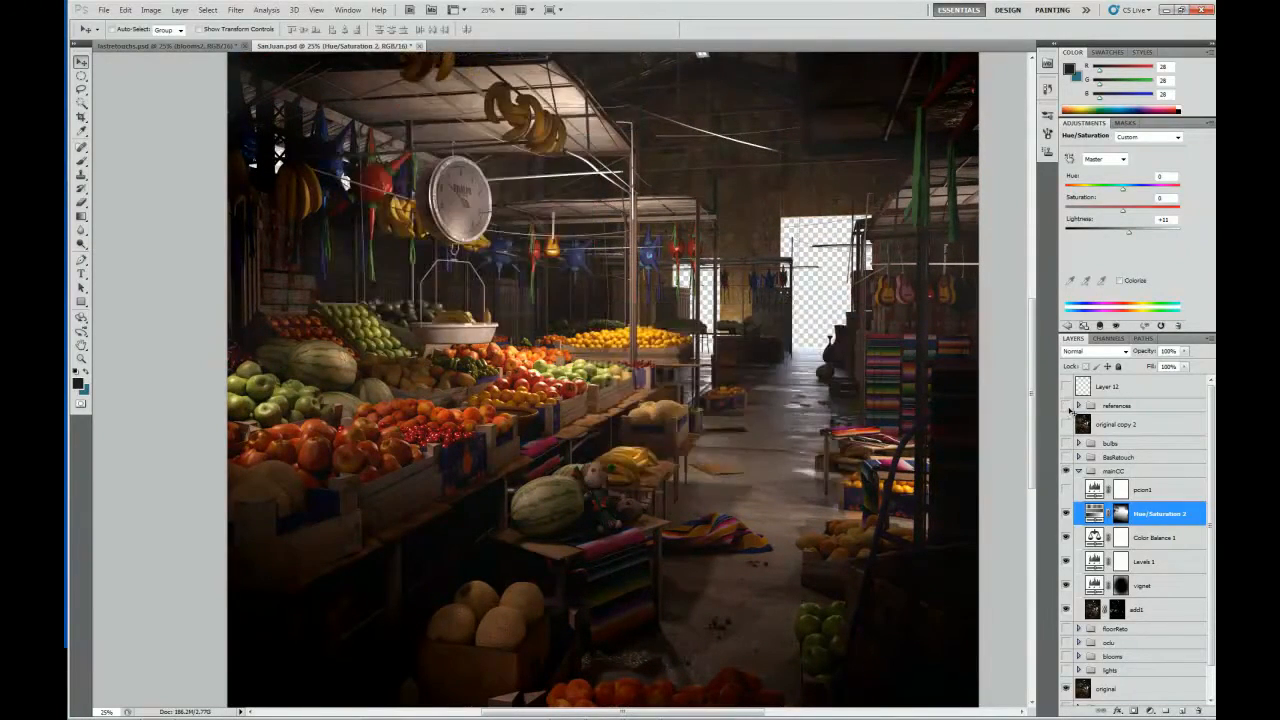
{"action": "left_click_drag", "start_coordinate": [754, 495], "coordinate": [651, 383]}
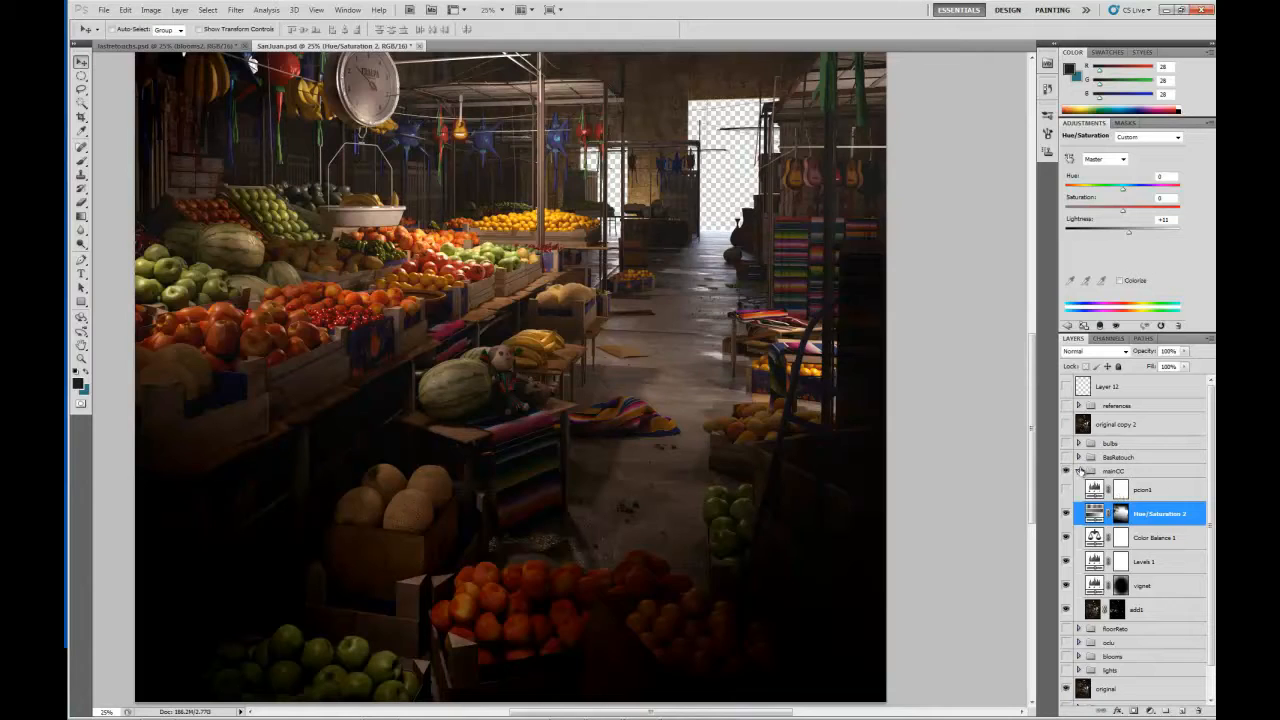
Collapse the mainCC group and compare the image with and without the whole colour correction.
{"action": "left_click", "coordinate": [1078, 471]}
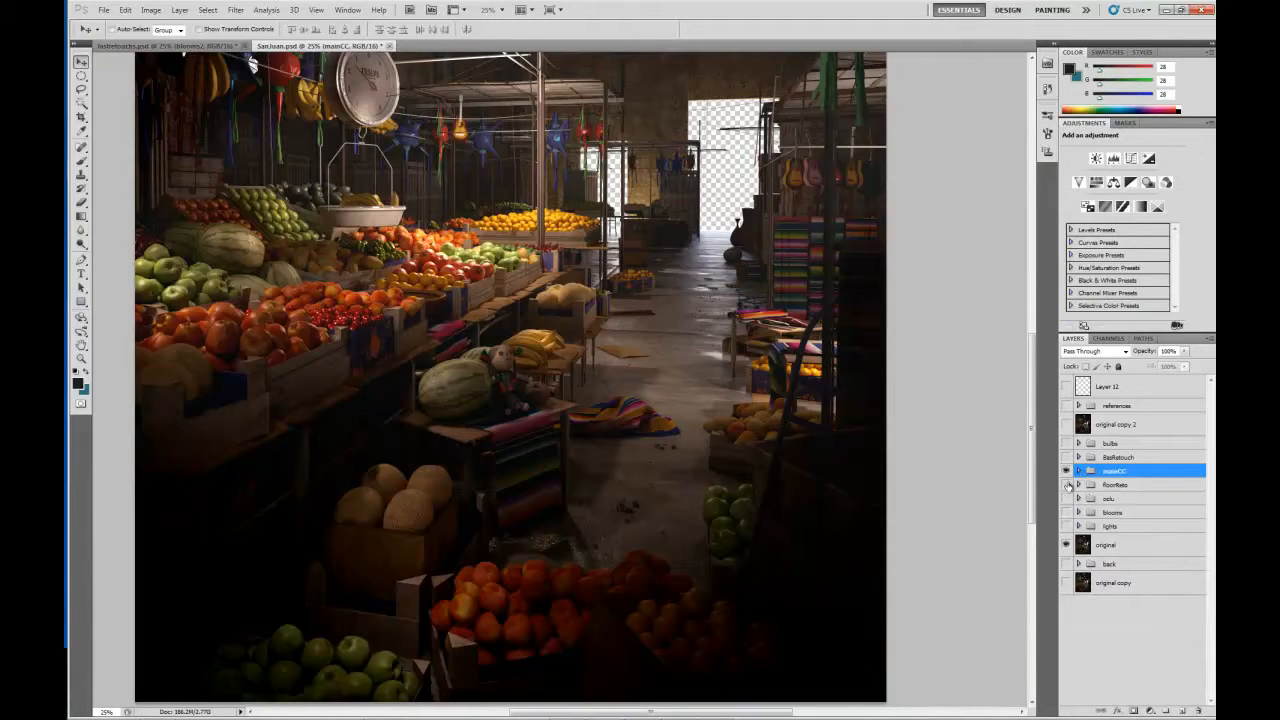
{"action": "left_click", "coordinate": [1066, 471]}
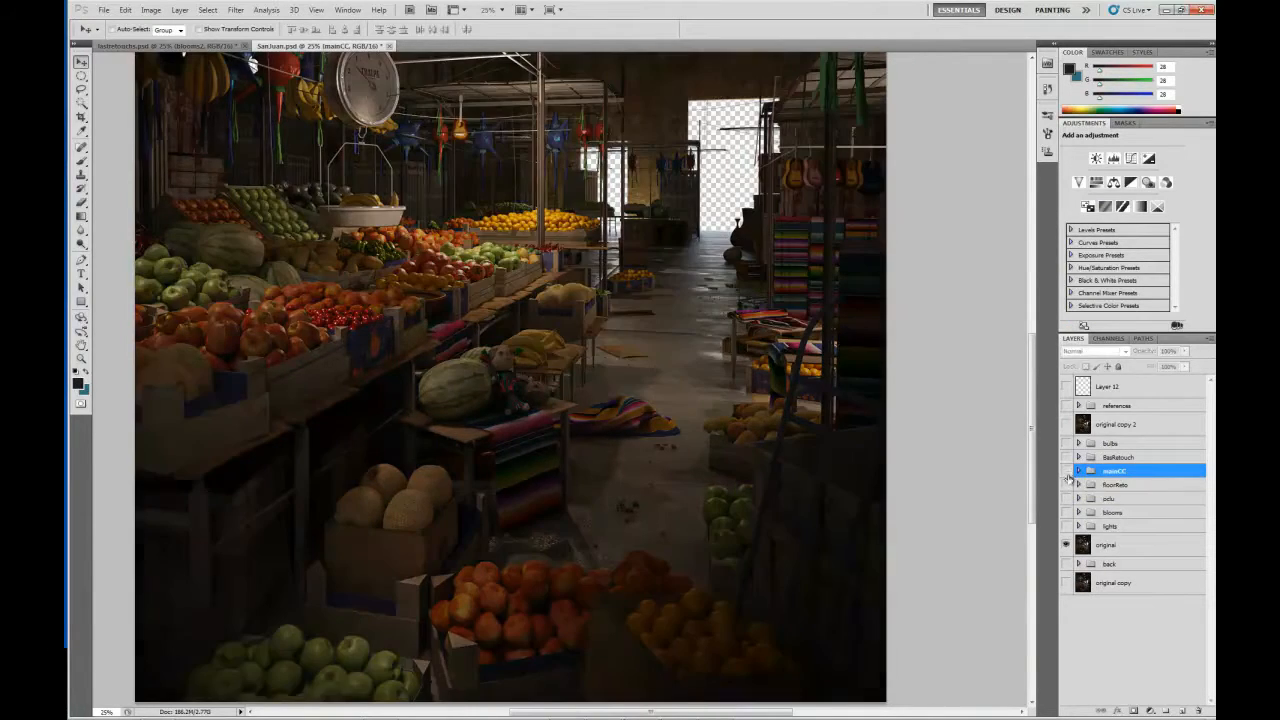
{"action": "left_click", "coordinate": [1066, 471]}
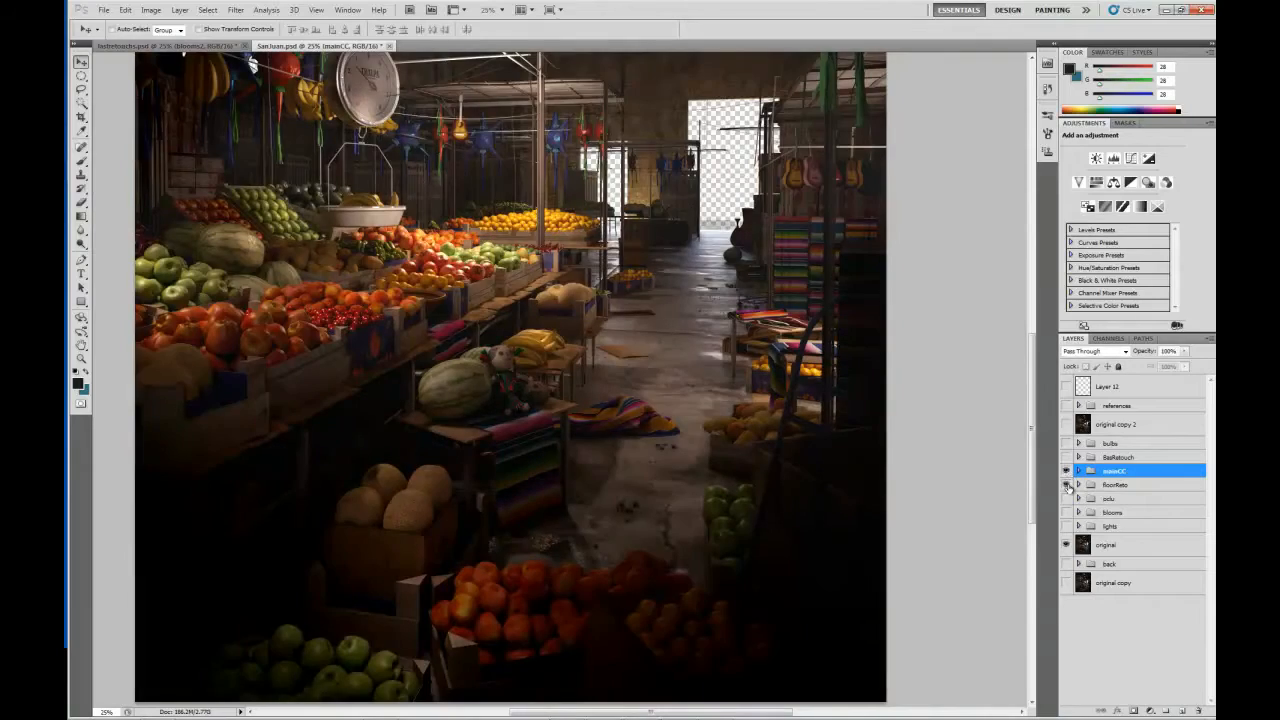
Show the floorReto group and compare a close view of the aisle floor with and without it.
{"action": "key", "text": "ctrl+plus"}
{"action": "key", "text": "ctrl+plus"}
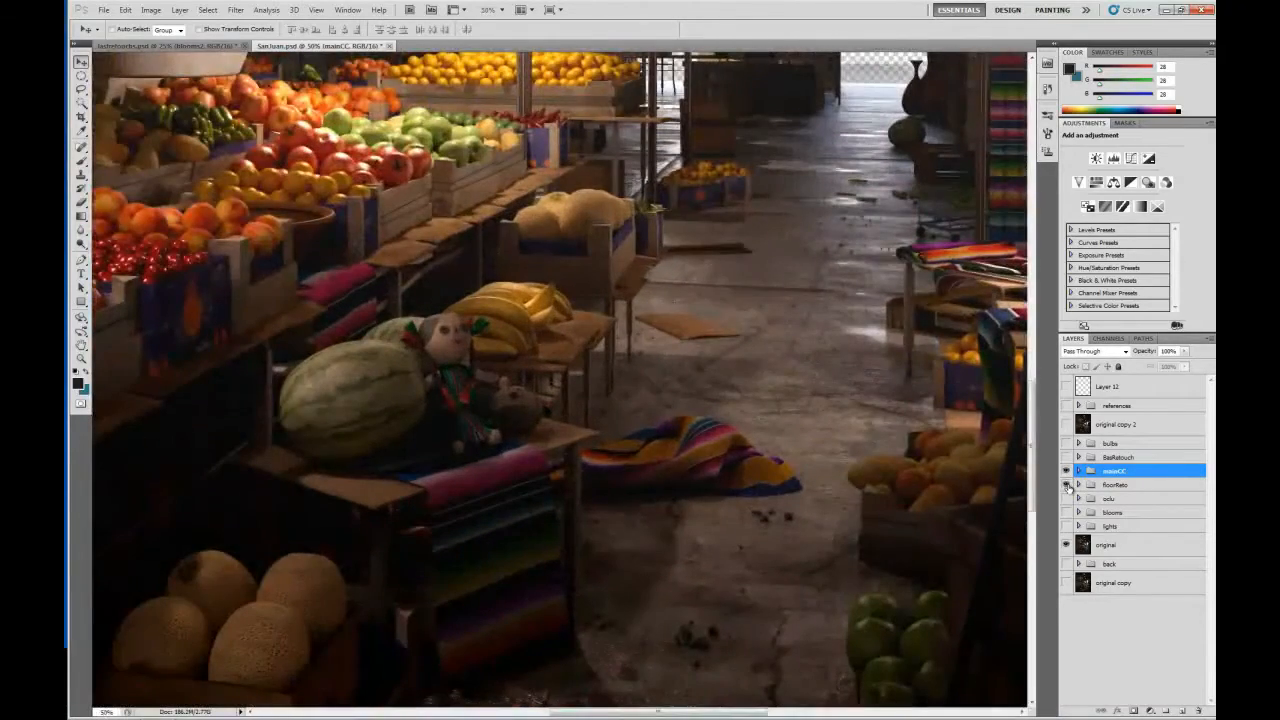
{"action": "left_click_drag", "start_coordinate": [694, 354], "coordinate": [486, 311]}
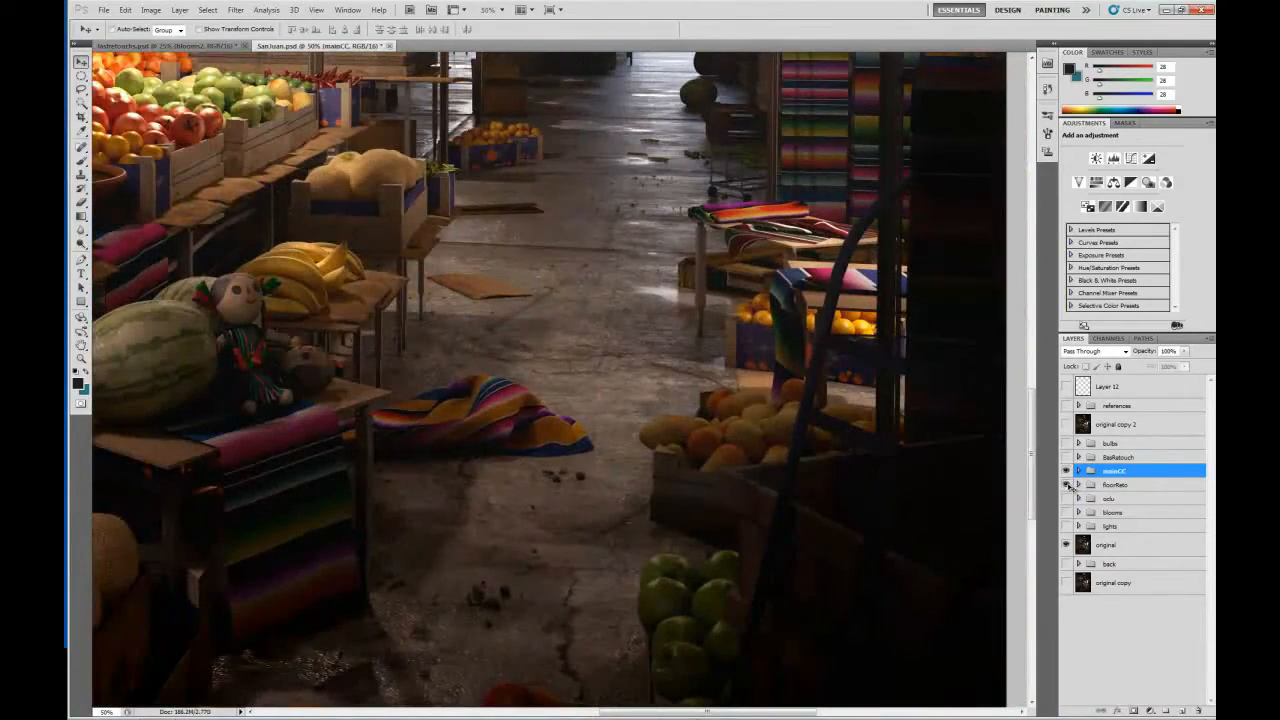
{"action": "left_click", "coordinate": [1067, 484]}
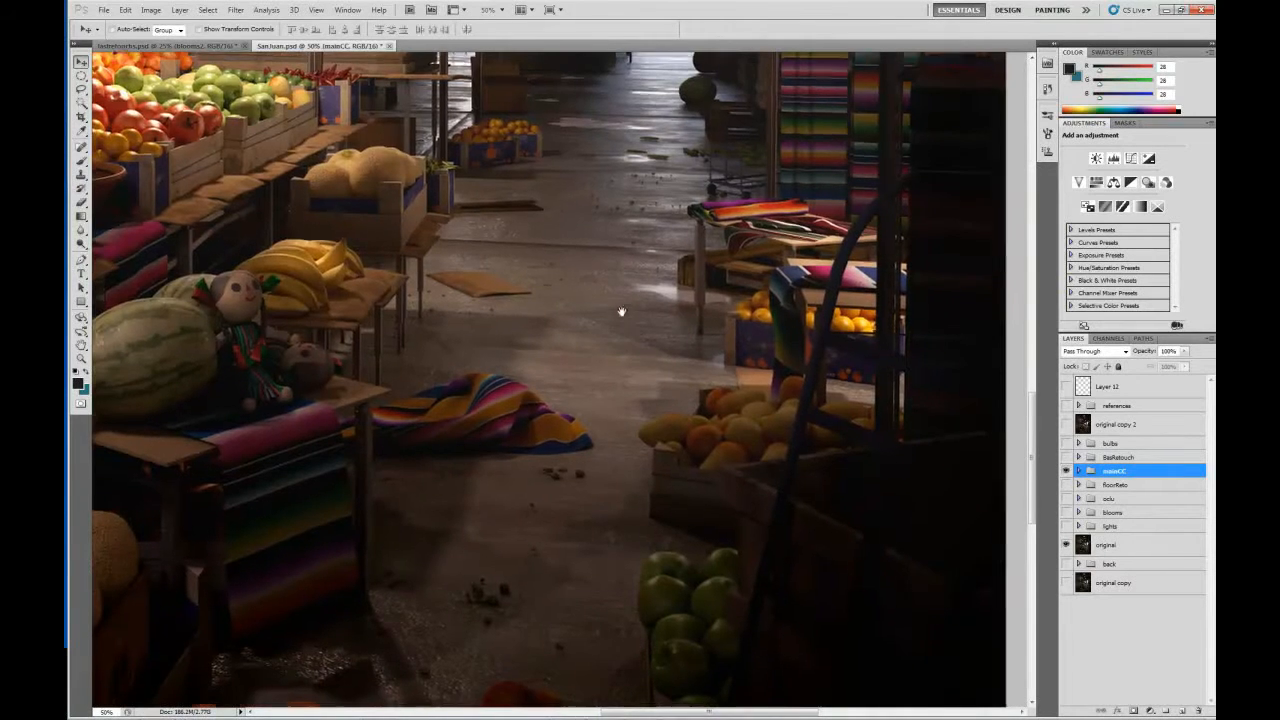
{"action": "left_click_drag", "start_coordinate": [622, 312], "coordinate": [590, 296]}
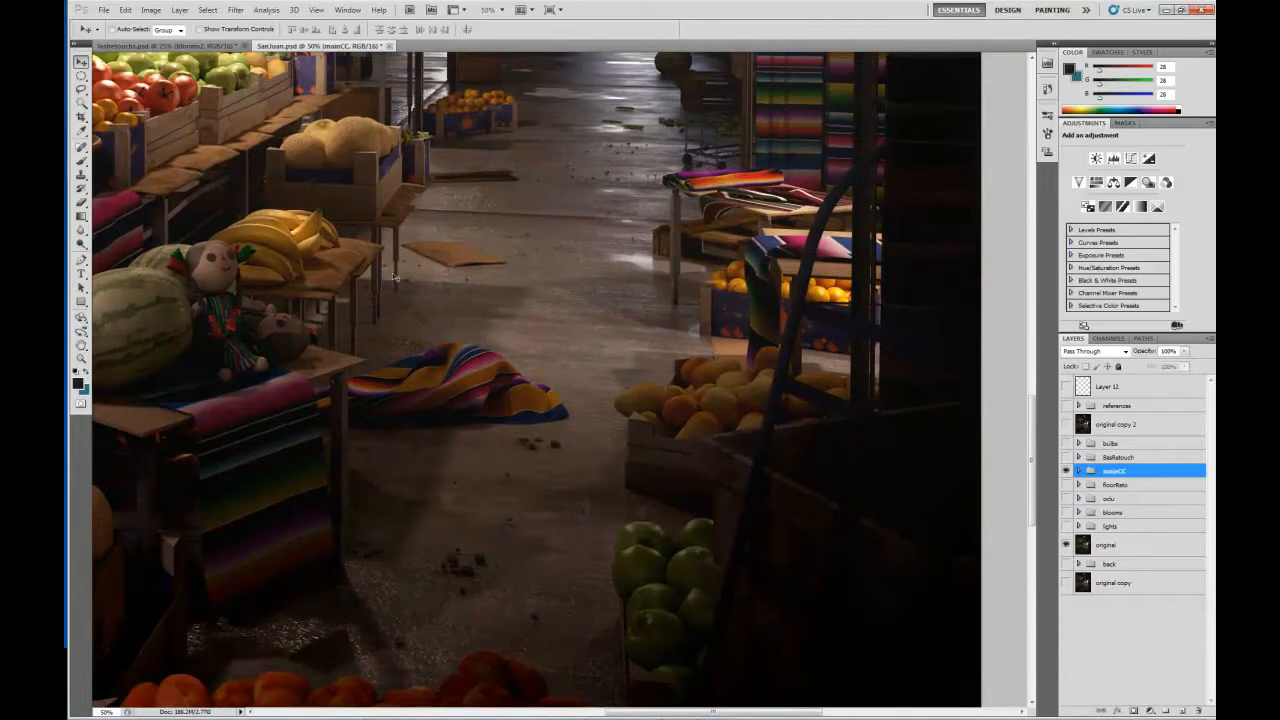
{"action": "left_click_drag", "start_coordinate": [519, 275], "coordinate": [523, 303]}
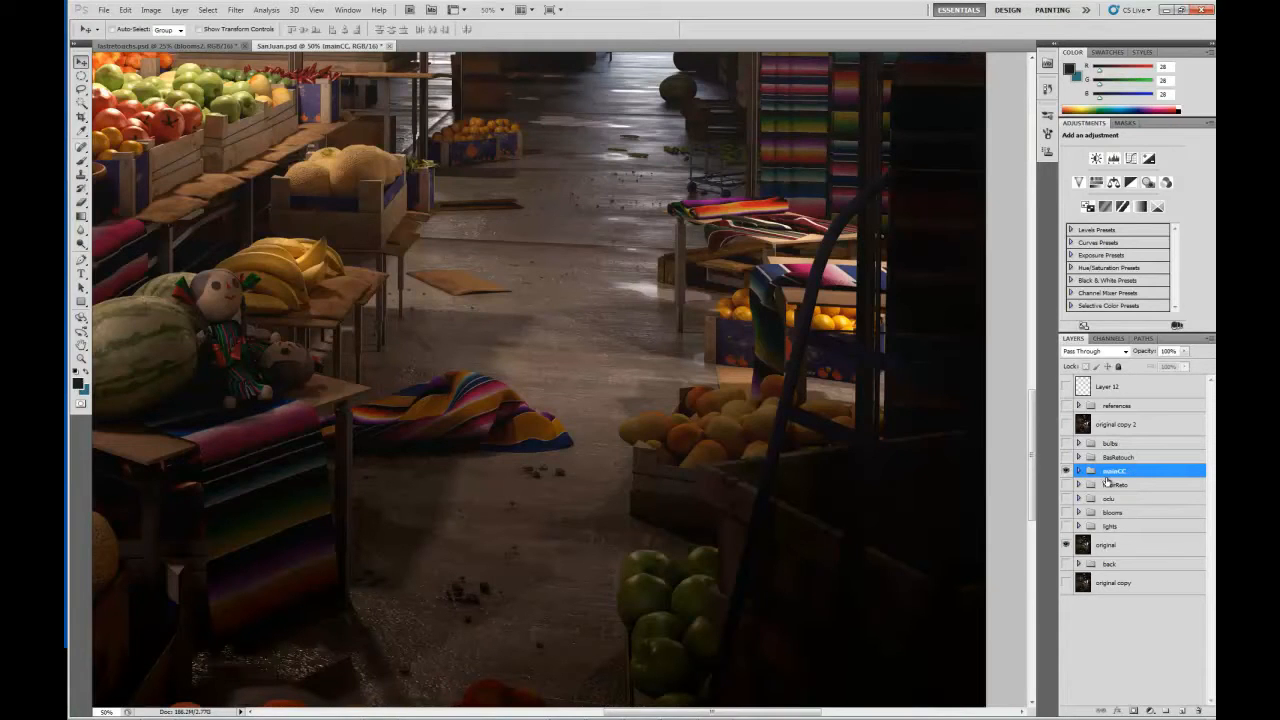
{"action": "left_click", "coordinate": [1066, 485]}
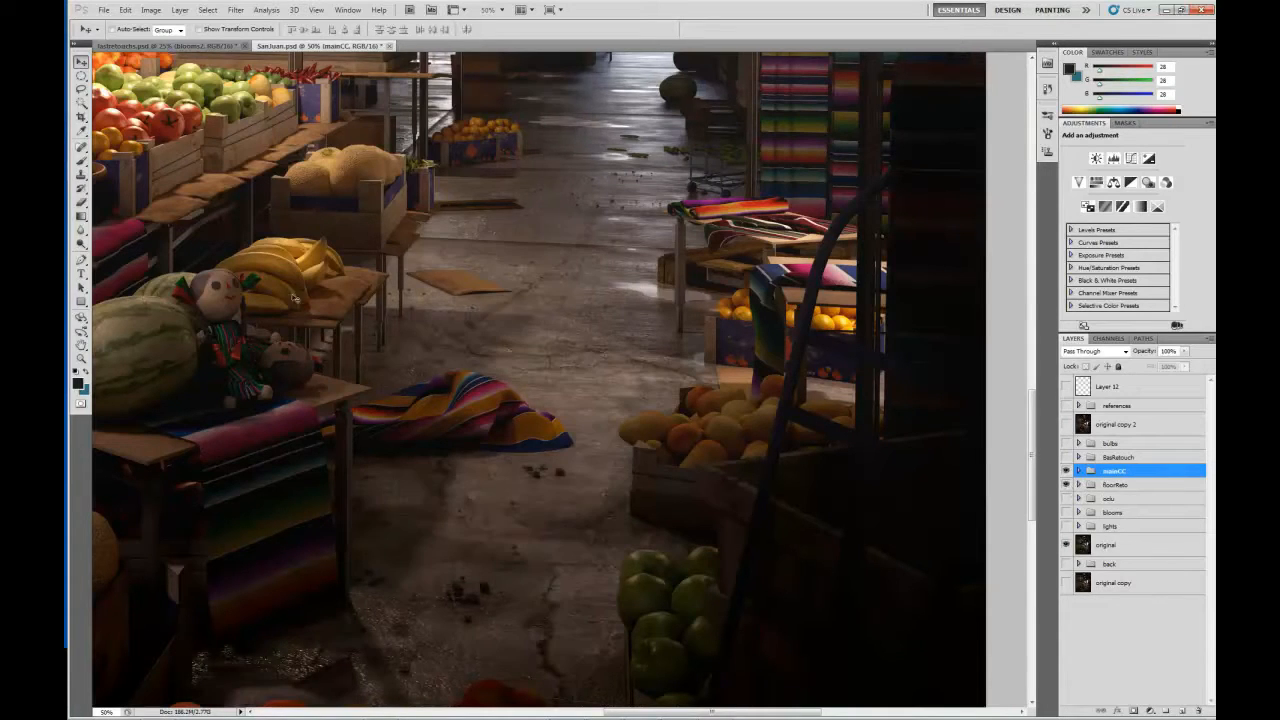
Expand the floorReto group and examine its masked layers alongside the retouched floor.
{"action": "left_click", "coordinate": [1079, 487]}
{"action": "scroll", "coordinate": [1113, 538], "scroll_direction": "down", "scroll_amount": 1}
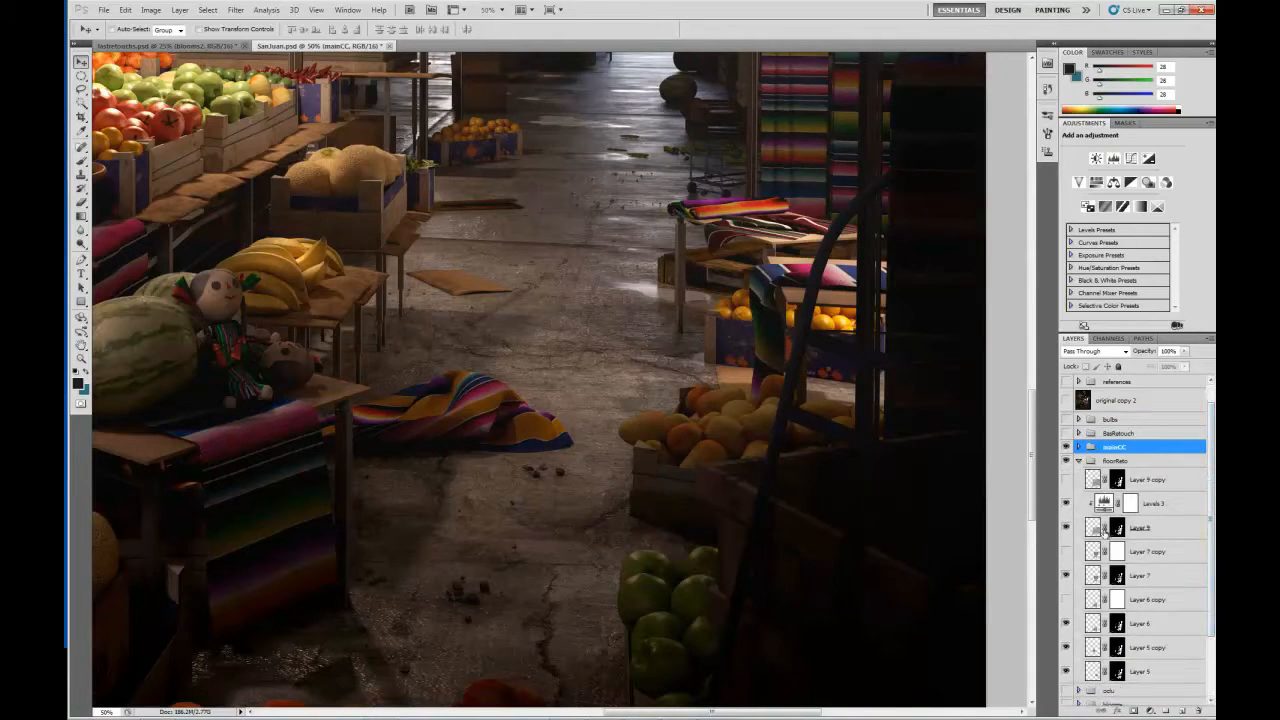
{"action": "scroll", "coordinate": [1150, 560], "scroll_direction": "down", "scroll_amount": 1}
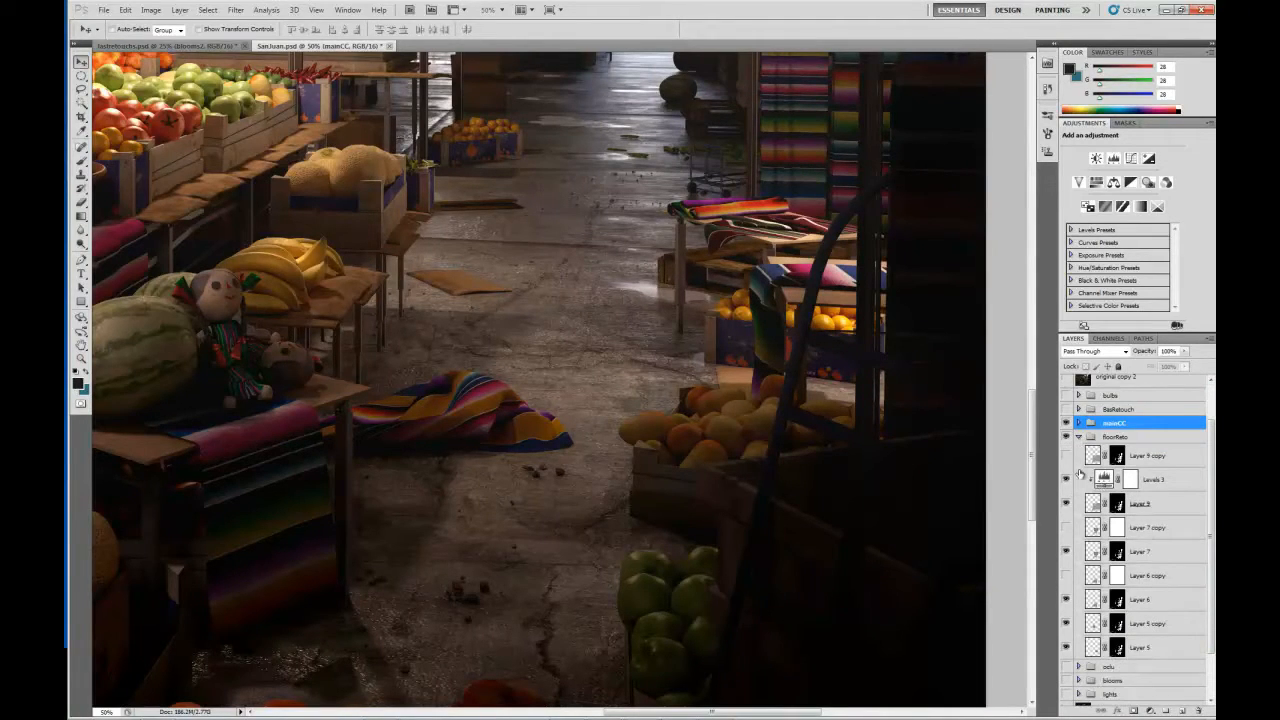
{"action": "mouse_move", "coordinate": [514, 329]}
{"action": "left_mouse_down"}
{"action": "mouse_move", "coordinate": [512, 514]}
{"action": "mouse_move", "coordinate": [526, 323]}
{"action": "left_mouse_up"}
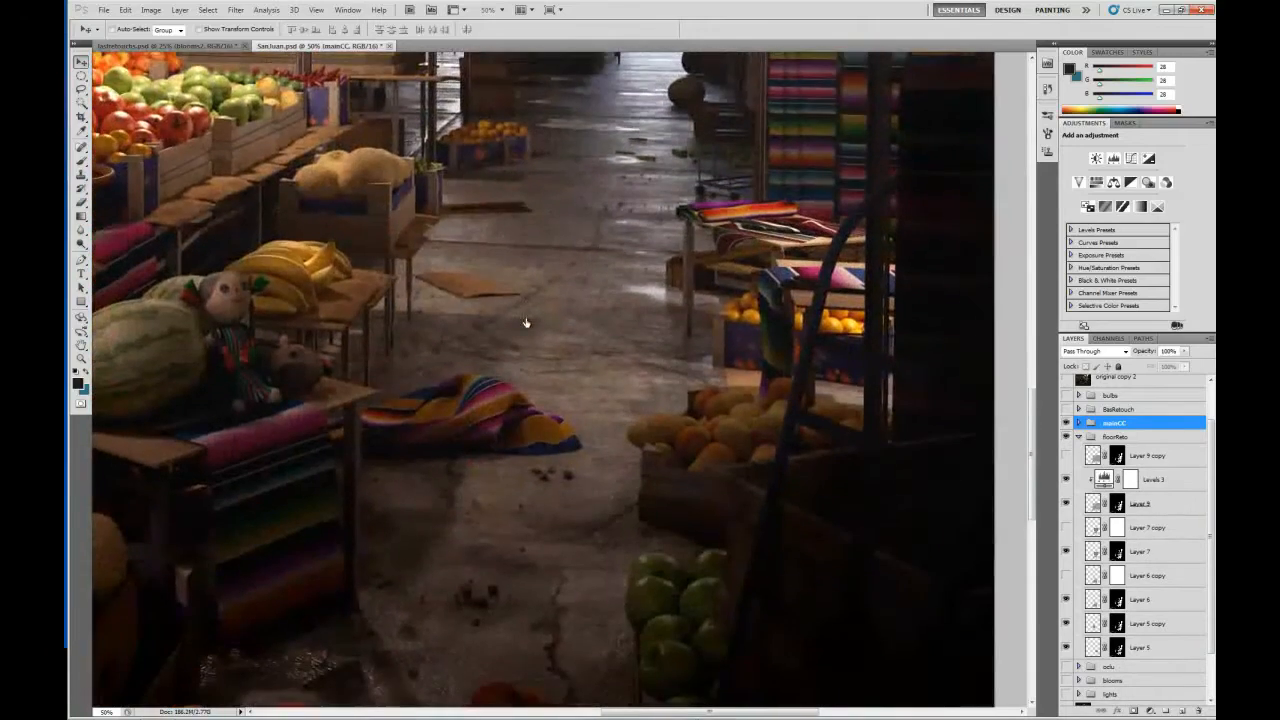
{"action": "left_click_drag", "start_coordinate": [621, 513], "coordinate": [607, 484]}
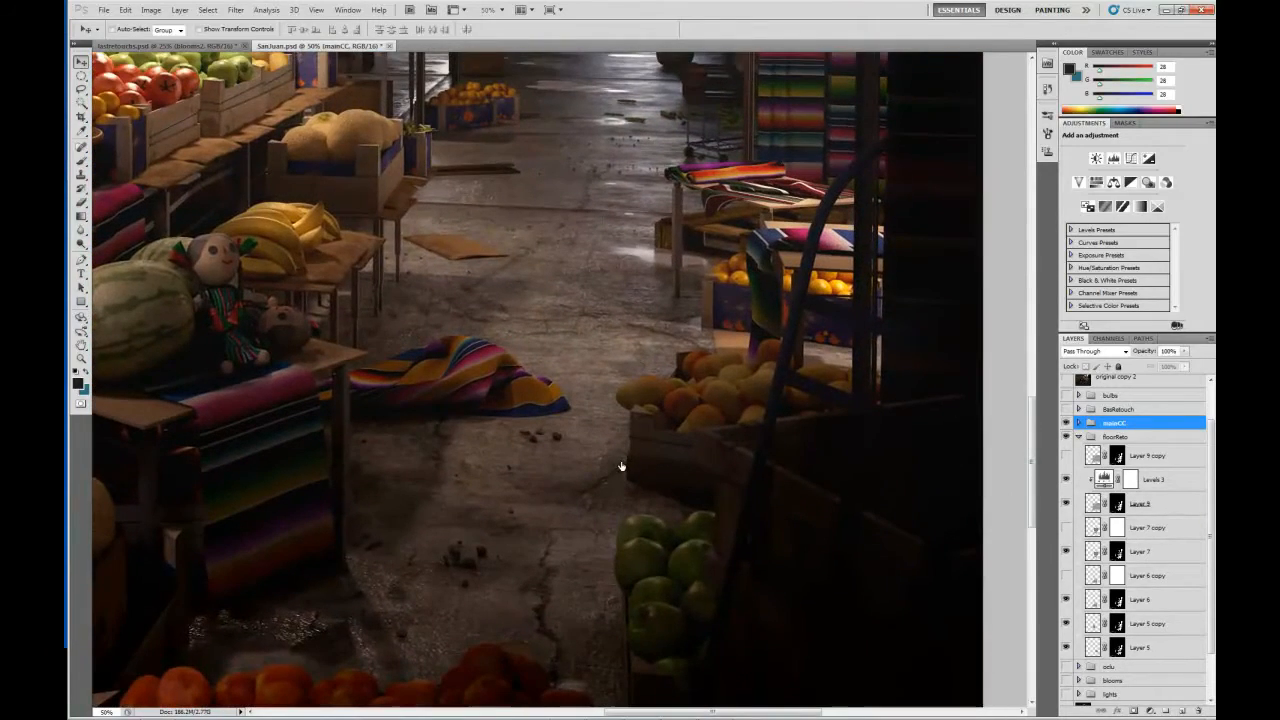
Check Layer 9 copy briefly, and show Layer 7 copy to examine the unmasked cracked concrete texture over the floor.
{"action": "left_click", "coordinate": [1067, 456]}
{"action": "left_click", "coordinate": [1067, 456]}
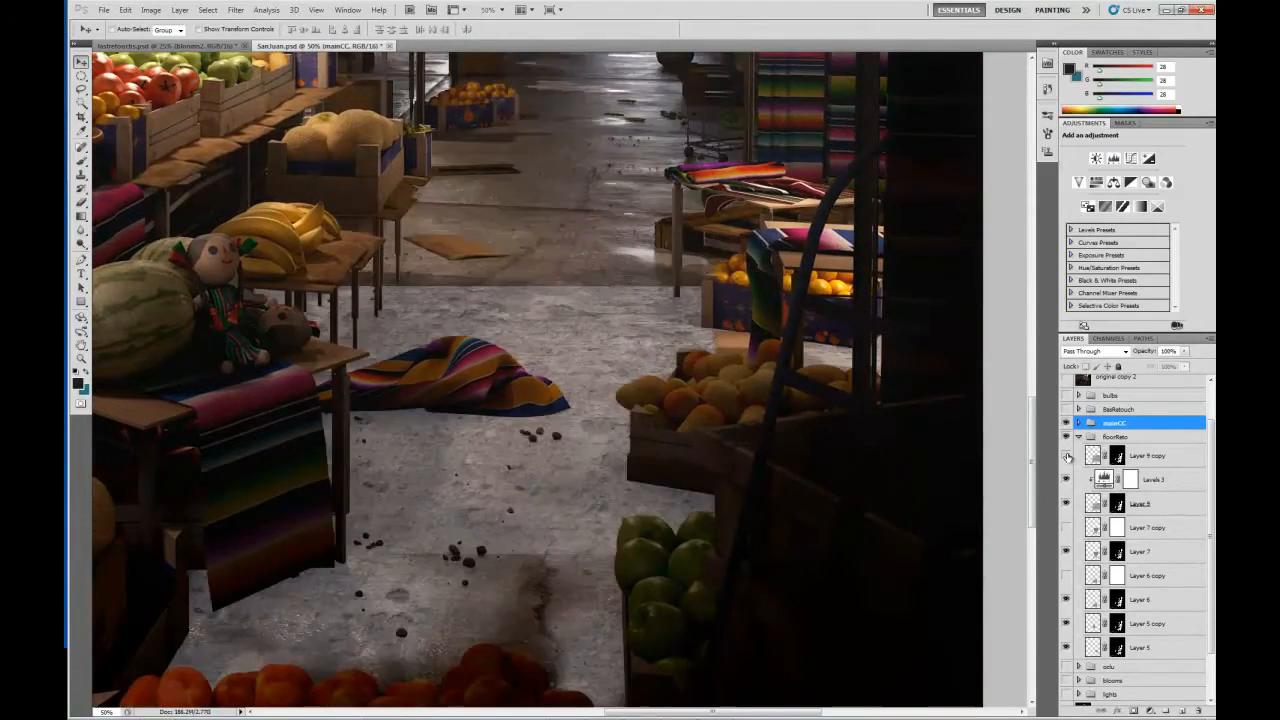
{"action": "left_click", "coordinate": [1067, 528]}
{"action": "left_click_drag", "start_coordinate": [552, 217], "coordinate": [545, 305]}
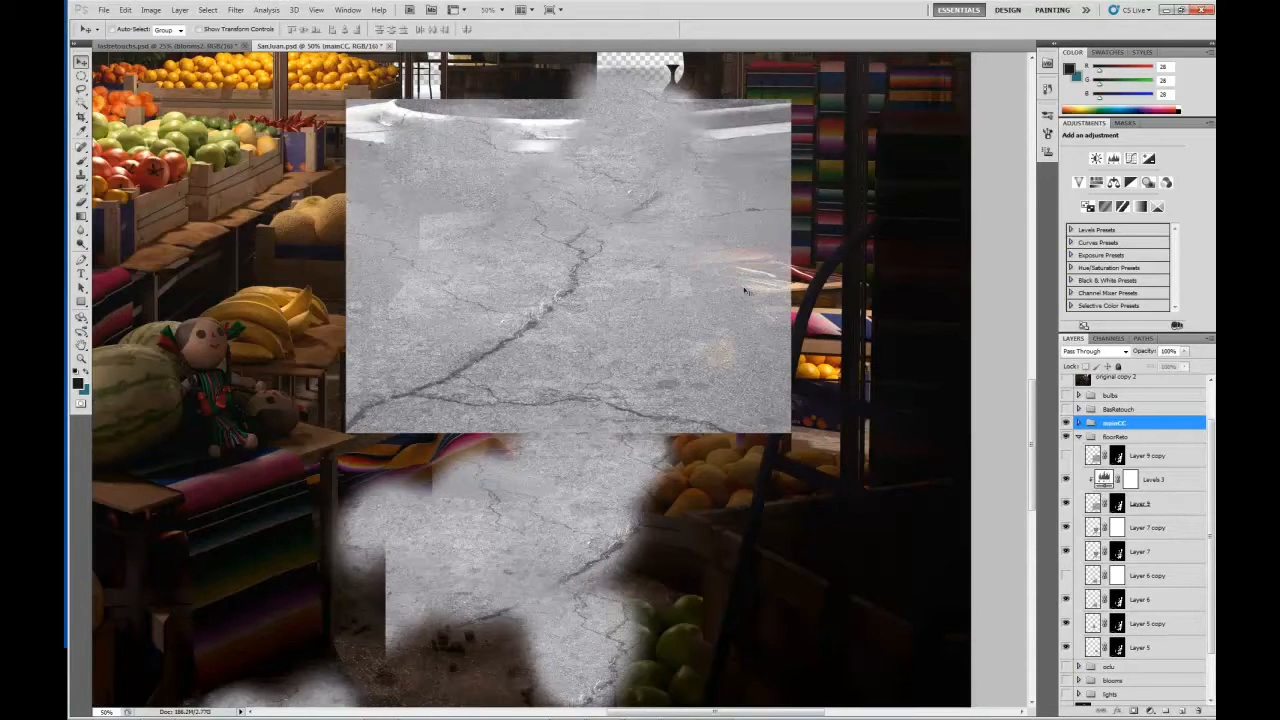
{"action": "left_click_drag", "start_coordinate": [583, 262], "coordinate": [590, 294]}
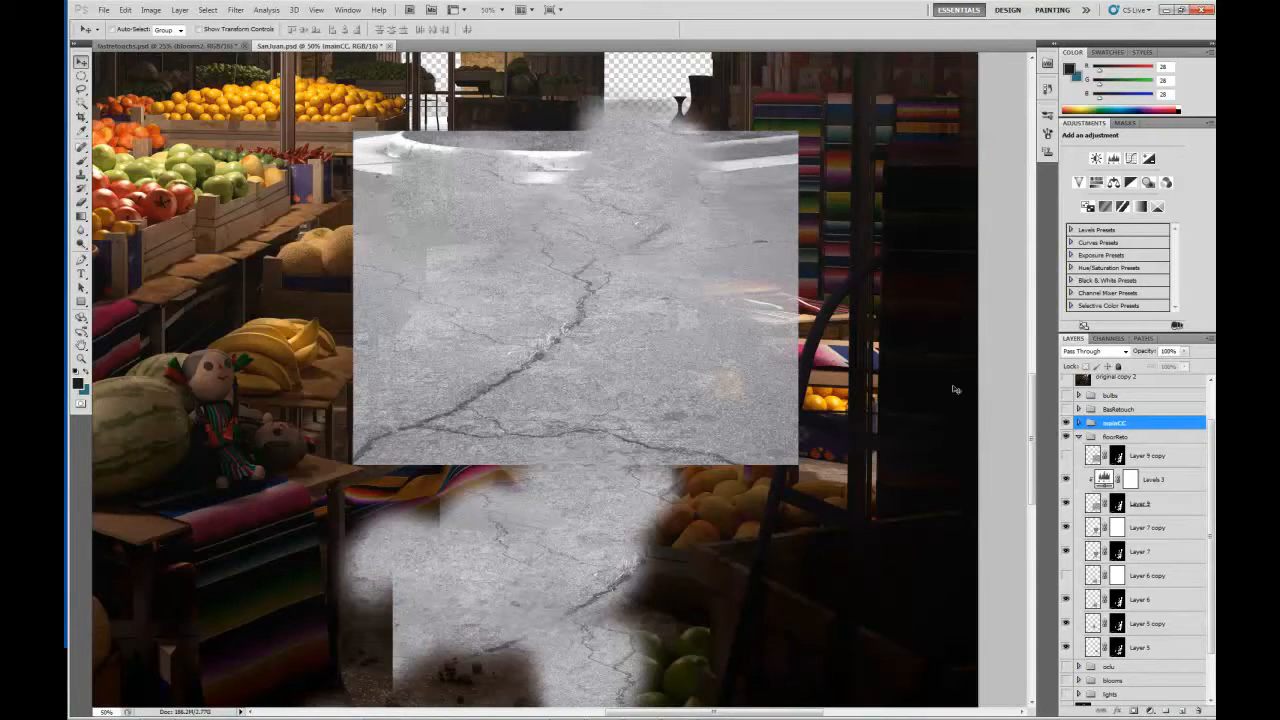
Compare the floor with and without Layer 9 and Layer 7 copy, leaving Layer 7 copy selected and hidden.
{"action": "left_click", "coordinate": [1094, 503]}
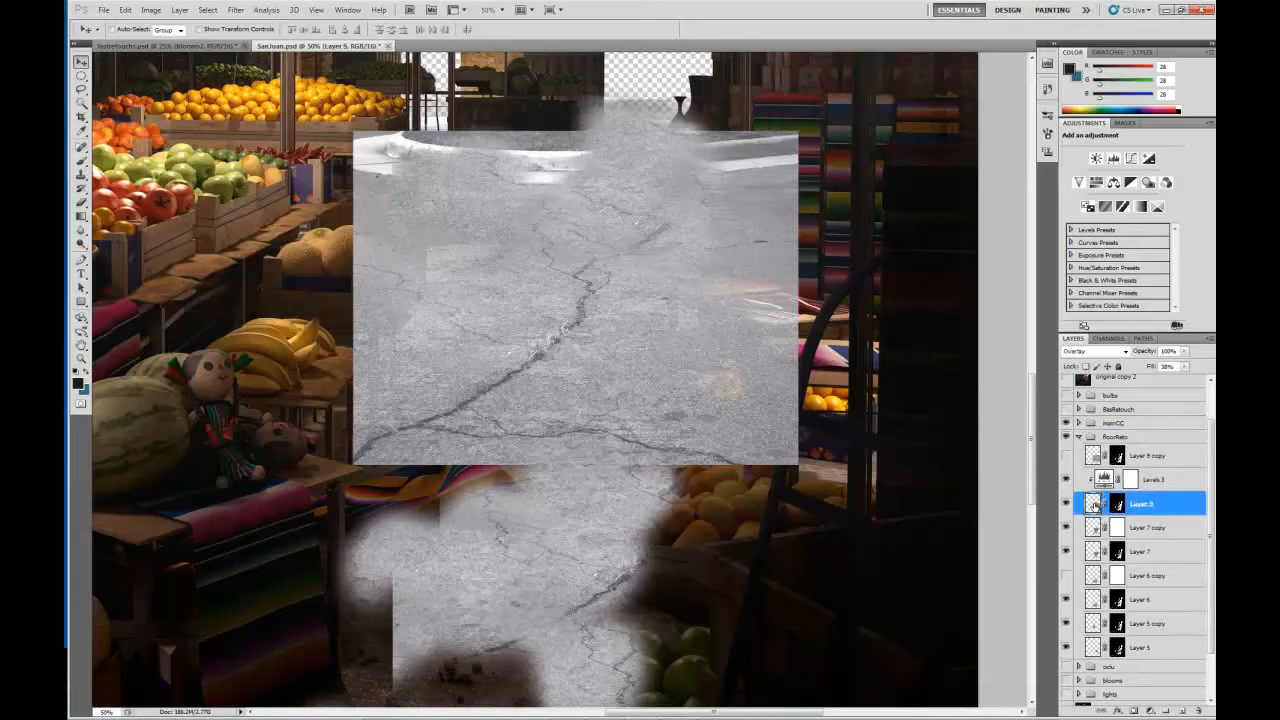
{"action": "left_click", "coordinate": [1066, 504]}
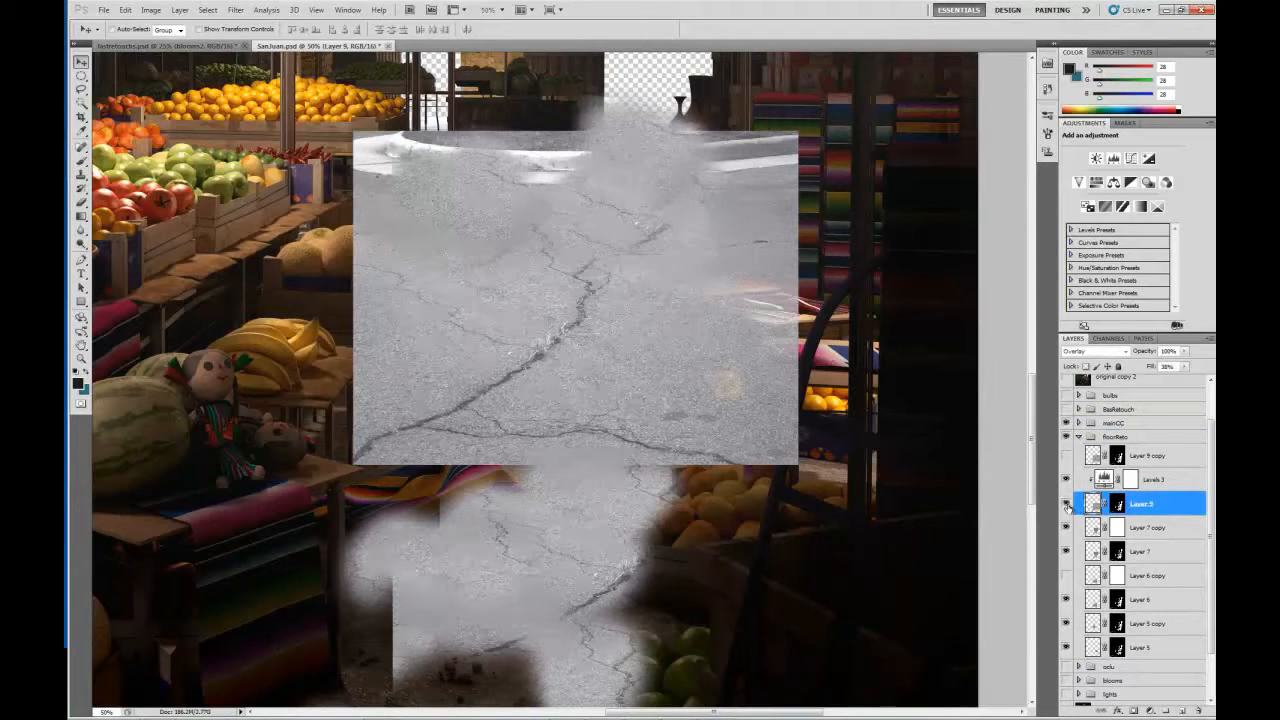
{"action": "left_click", "coordinate": [1066, 528]}
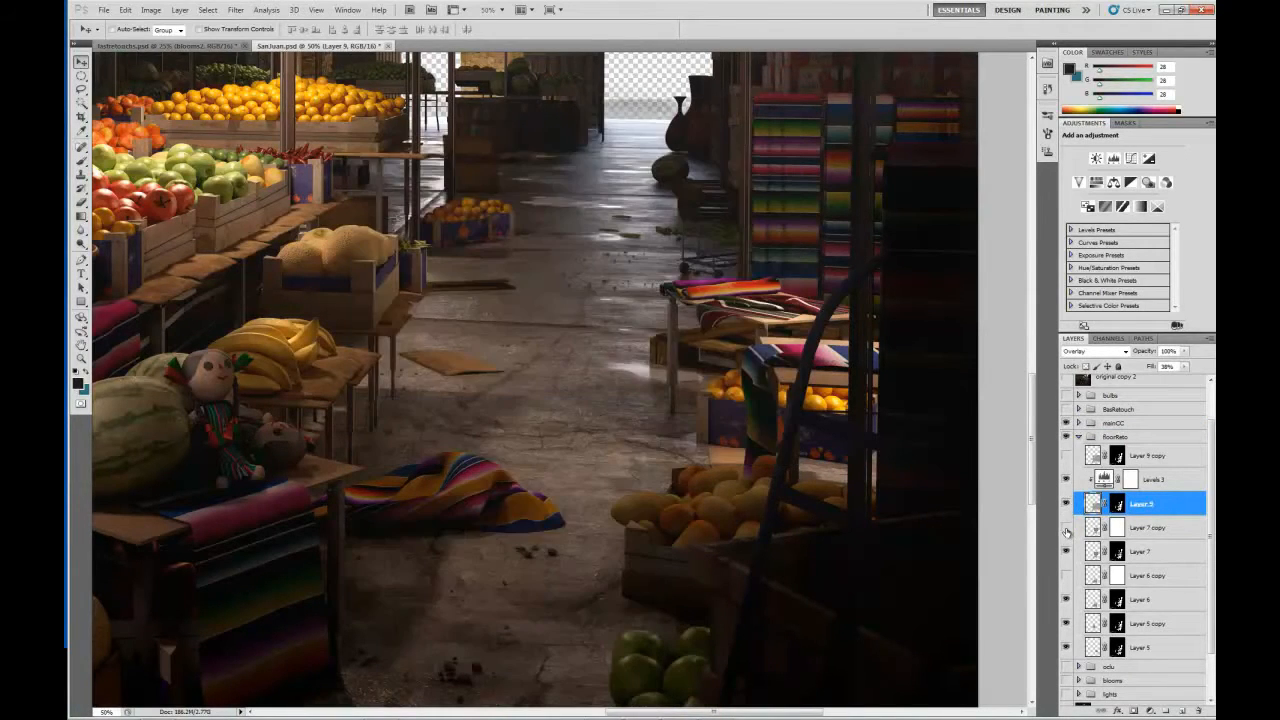
{"action": "left_click", "coordinate": [1066, 528]}
{"action": "left_click", "coordinate": [1093, 528]}
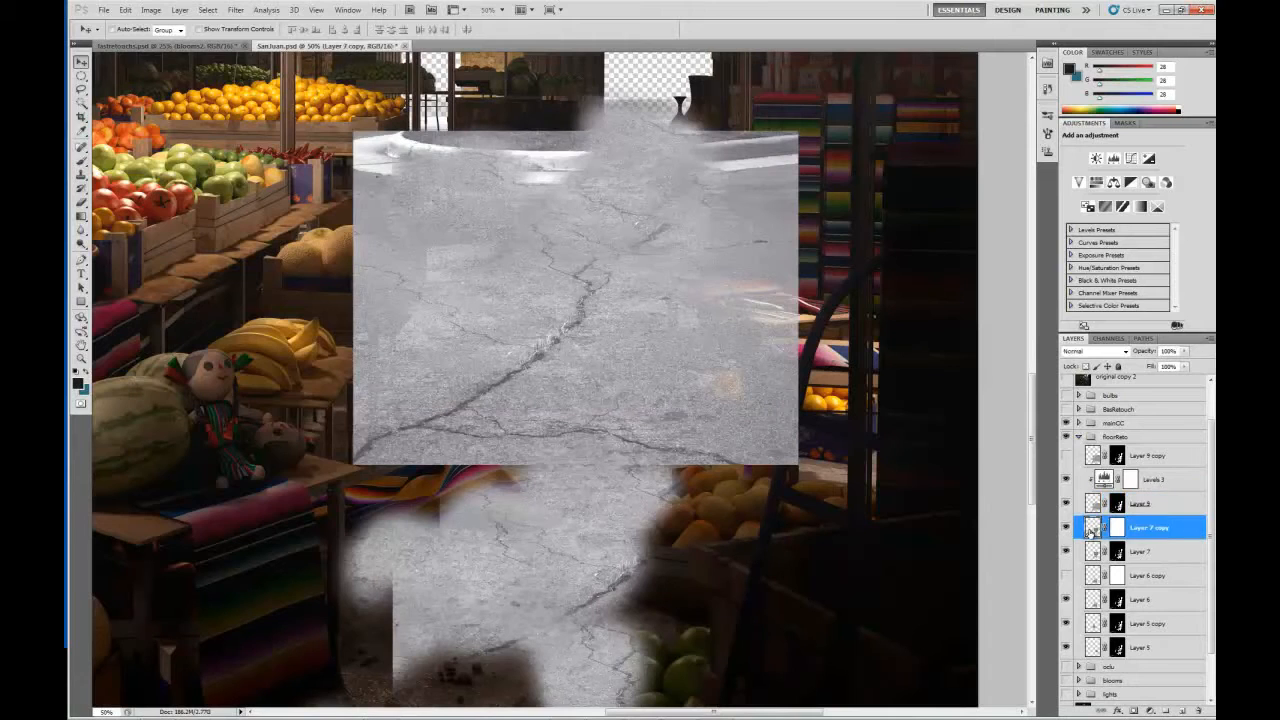
{"action": "left_click", "coordinate": [1066, 528]}
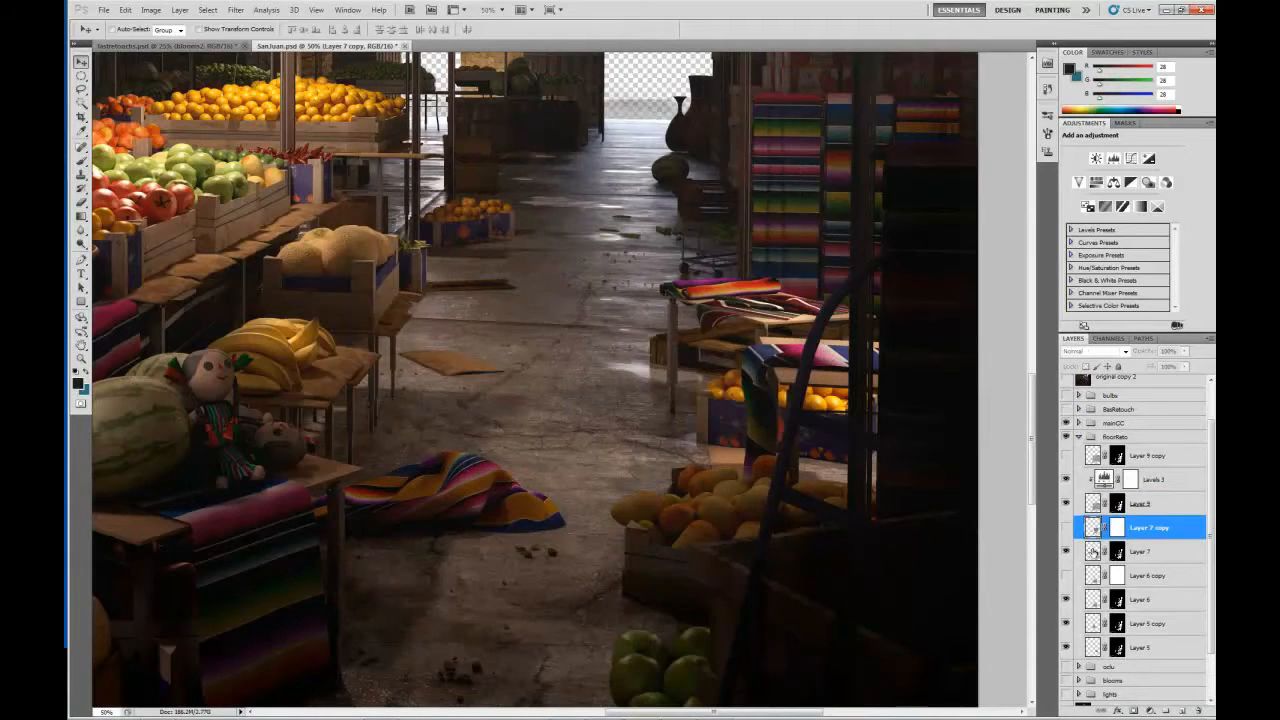
Set Layer 7's blend mode to Normal and view its layer mask alone to examine how the floor texture is masked.
{"action": "left_click", "coordinate": [1093, 551]}
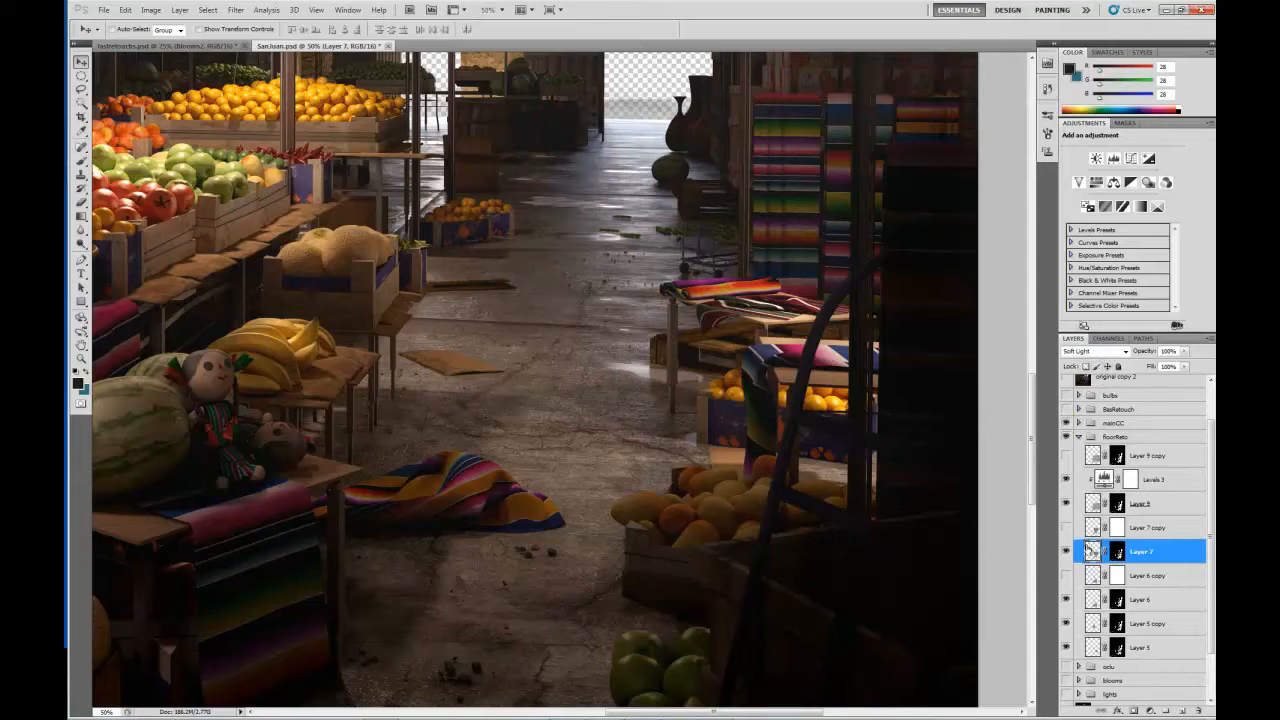
{"action": "left_click", "coordinate": [1126, 354]}
{"action": "left_click", "coordinate": [1085, 543]}
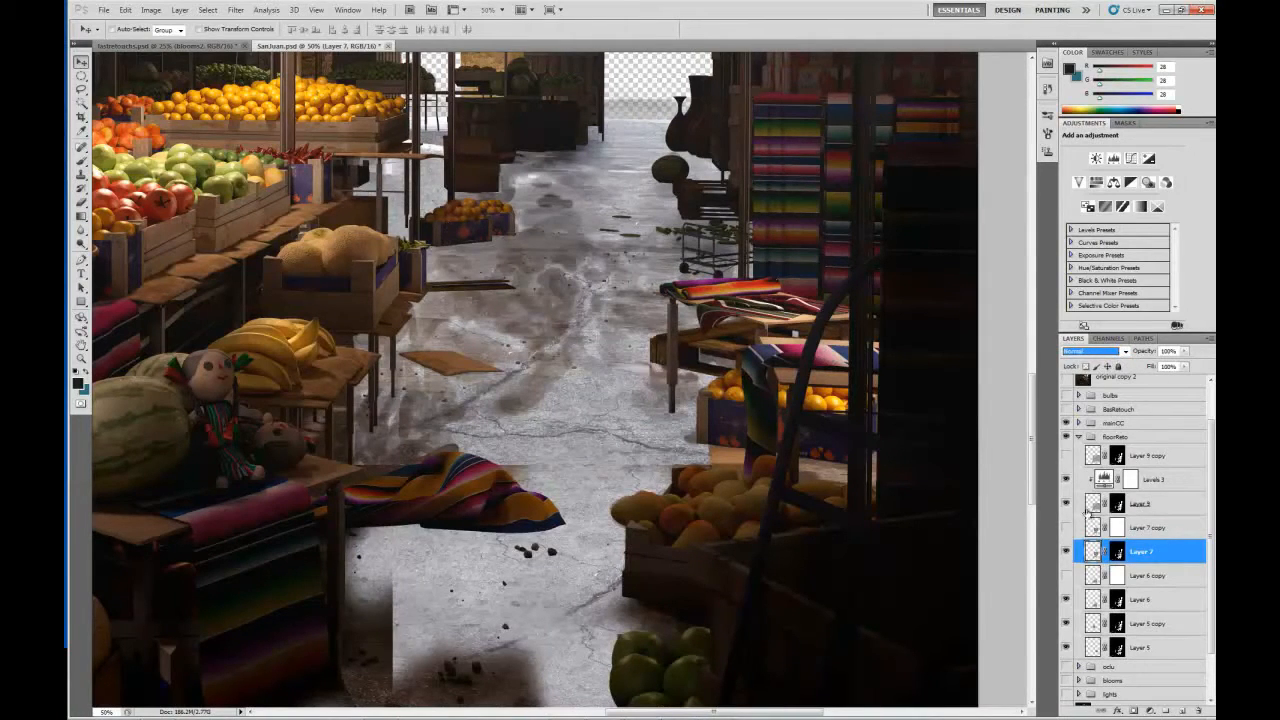
{"action": "left_click", "coordinate": [1117, 552]}
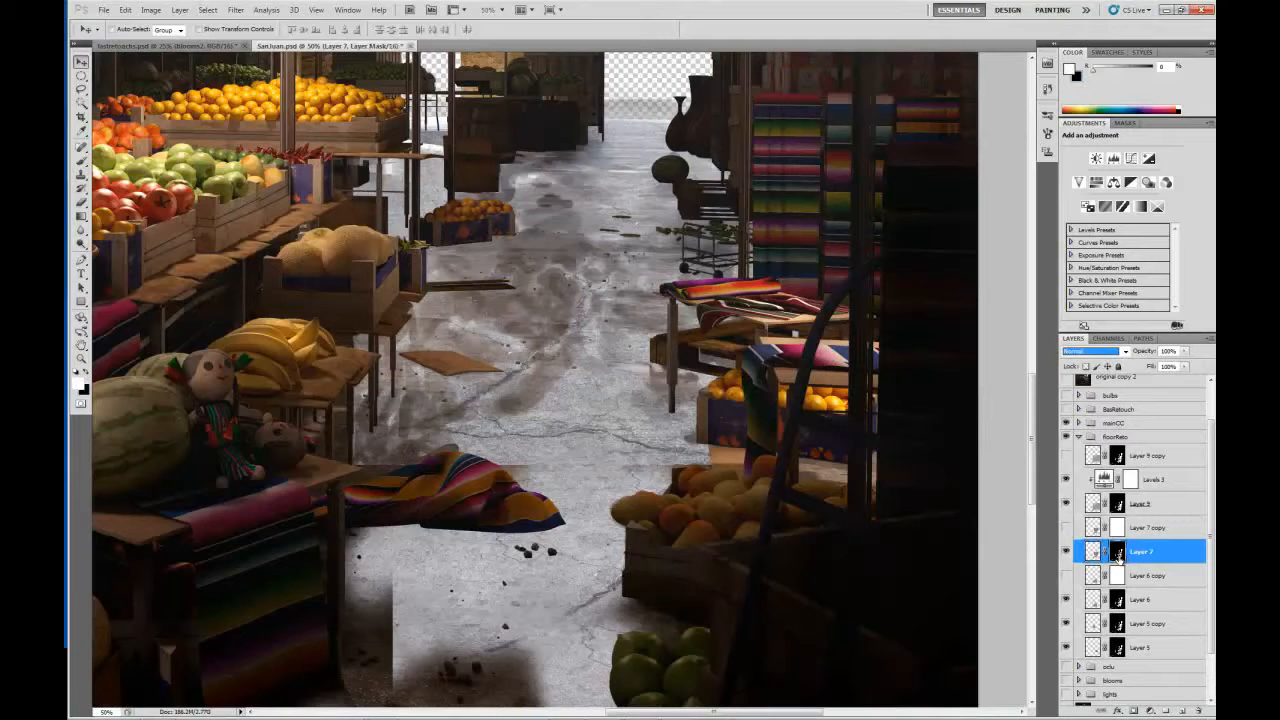
{"action": "left_click", "coordinate": [1117, 552], "text": "alt"}
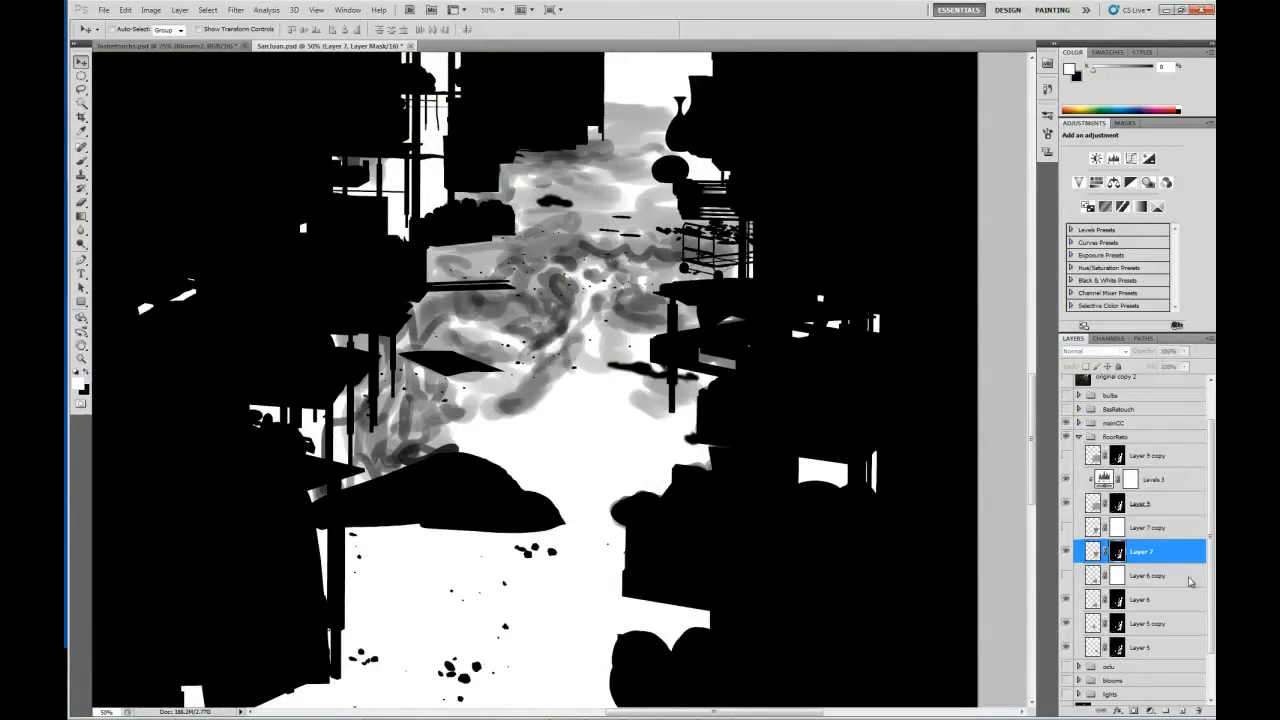
{"action": "left_click", "coordinate": [1094, 552]}
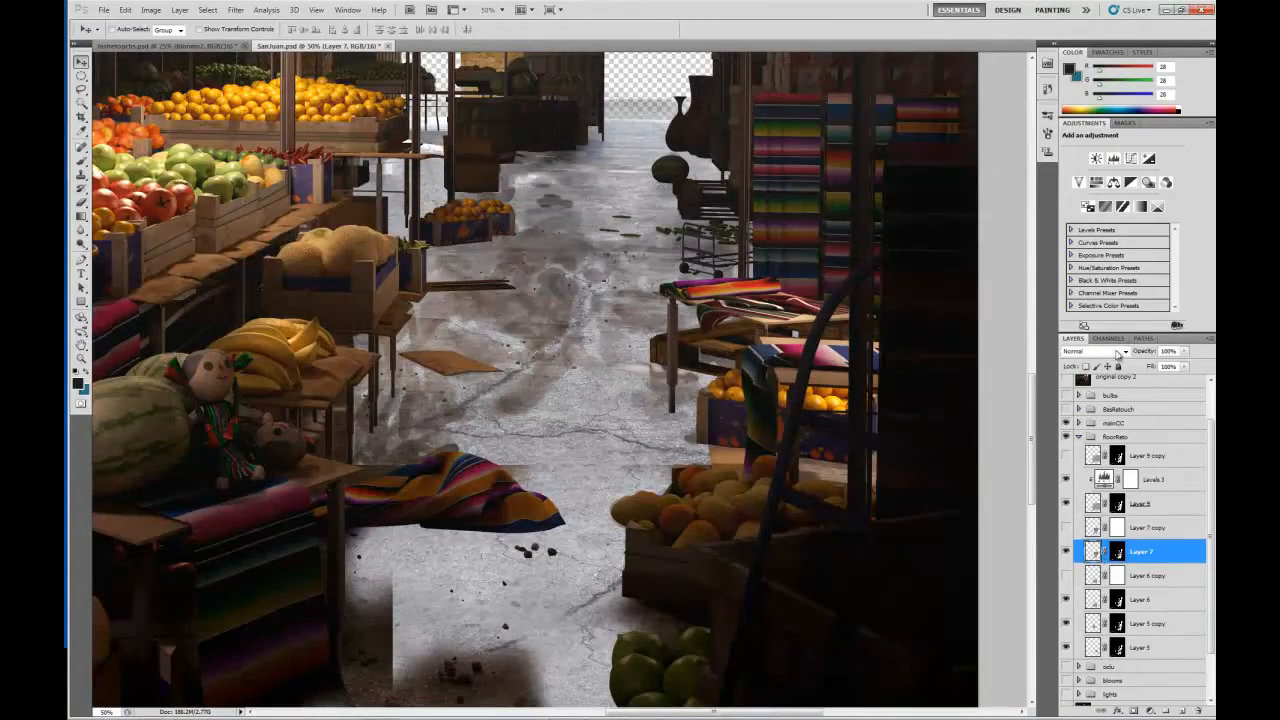
Restore Layer 7's blend mode to Soft Light and check the unmasked texture of Layer 7 copy, leaving the copy hidden.
{"action": "left_click", "coordinate": [1114, 357]}
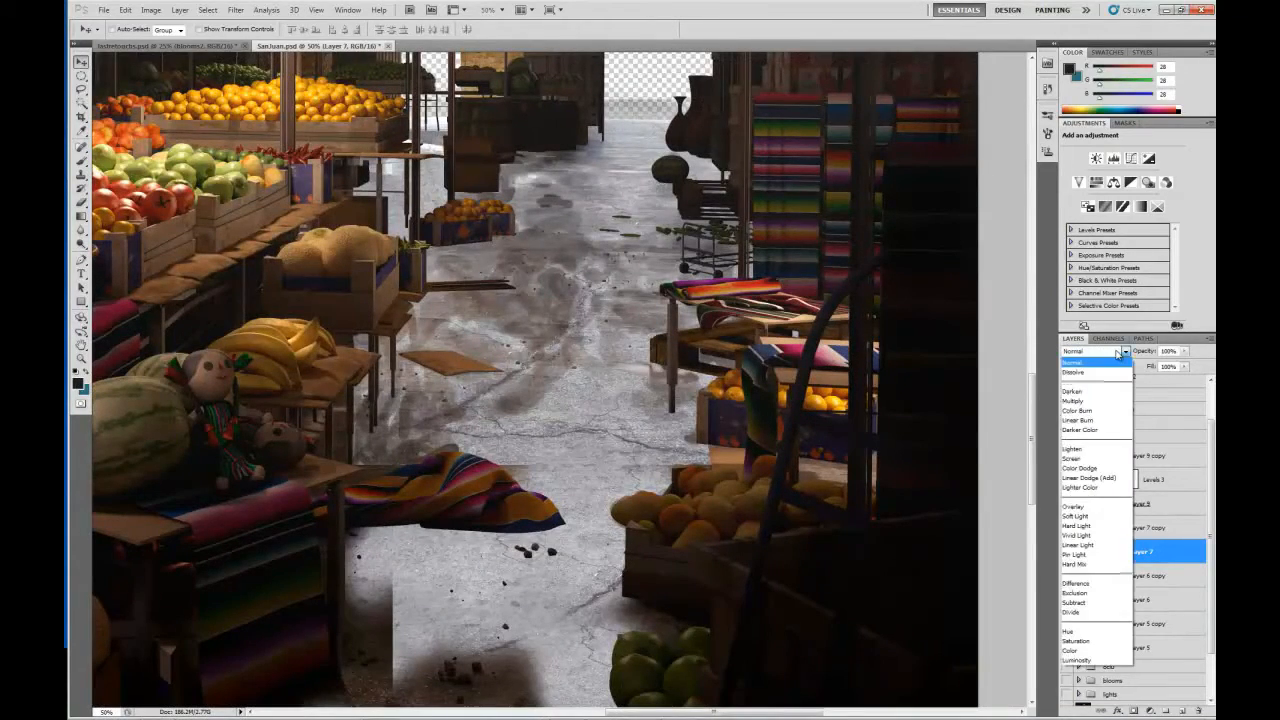
{"action": "left_click", "coordinate": [1094, 517]}
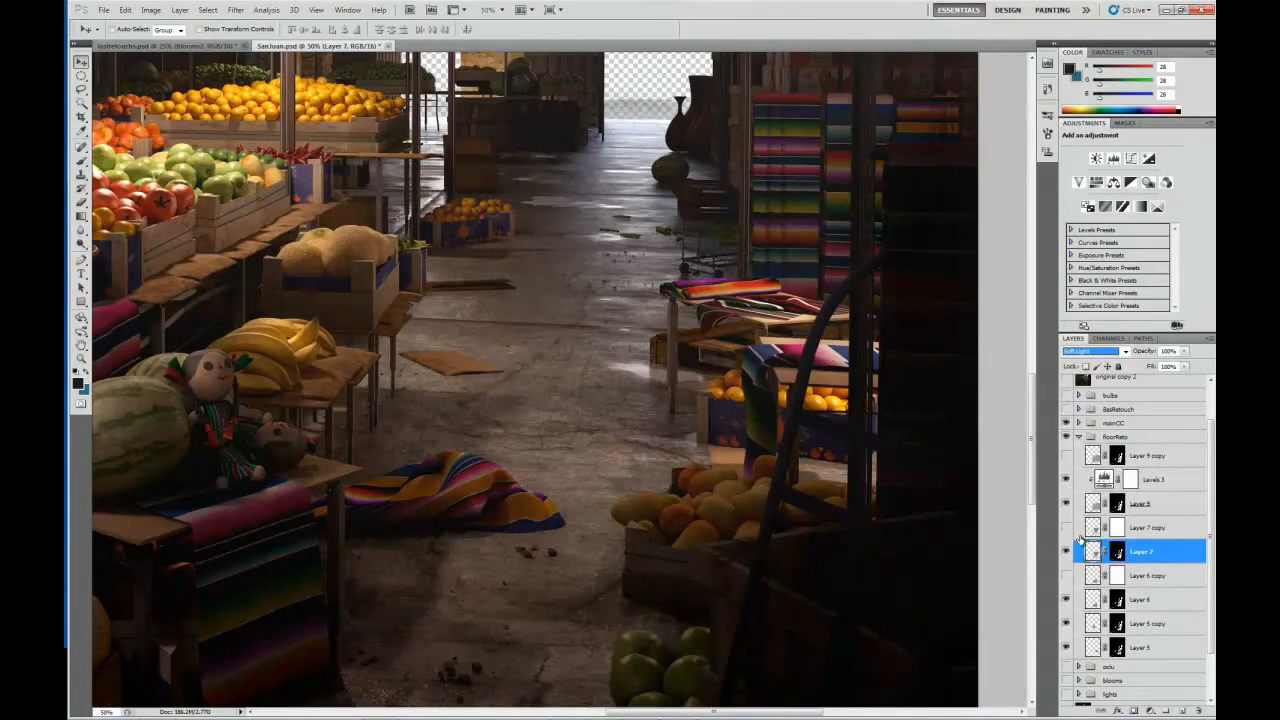
{"action": "left_click", "coordinate": [1067, 527]}
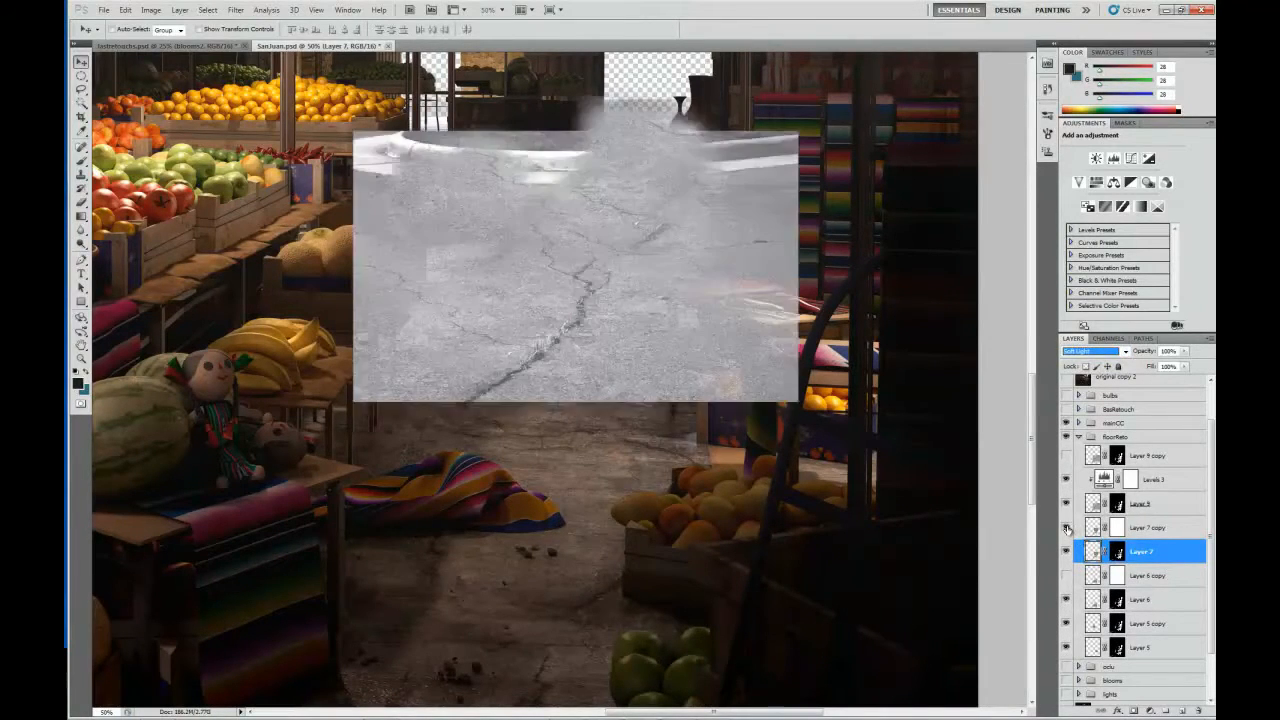
{"action": "left_click", "coordinate": [1067, 527]}
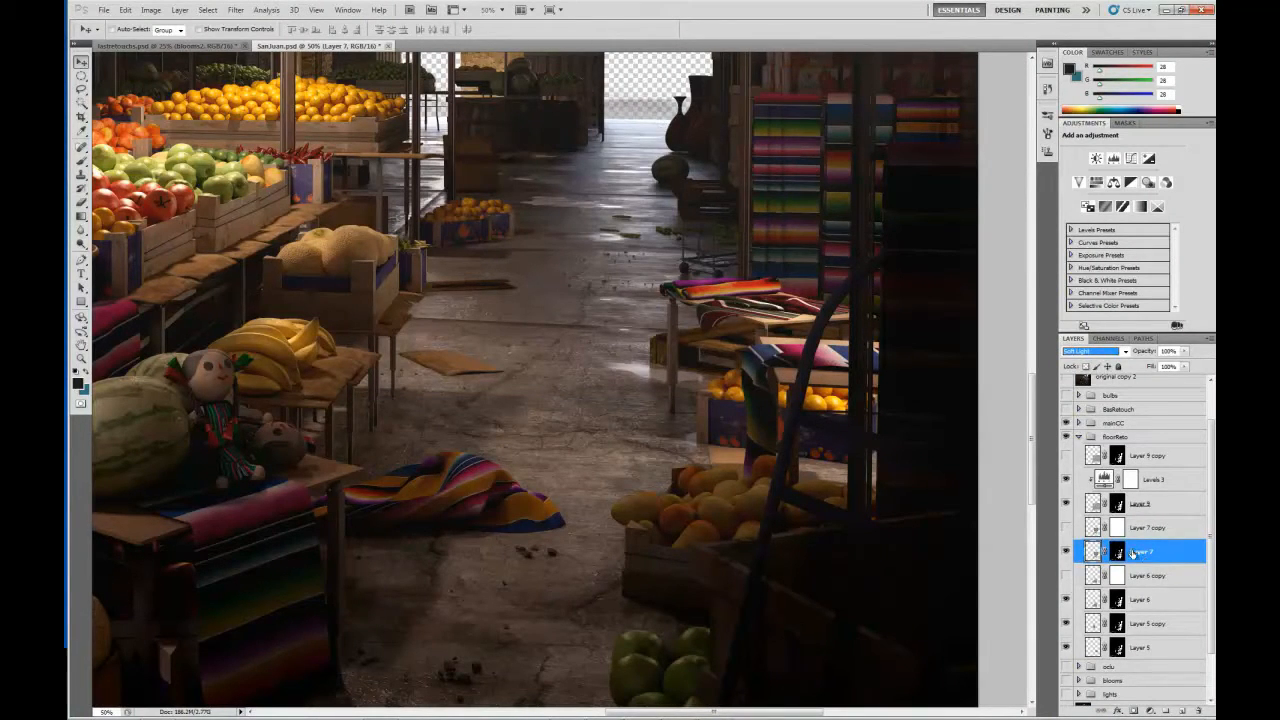
Check Layer 6 on the near part of the aisle floor and show Layer 6 copy's unmasked cracked concrete texture.
{"action": "scroll", "coordinate": [1134, 553], "scroll_direction": "down", "scroll_amount": 2}
{"action": "left_click_drag", "start_coordinate": [599, 548], "coordinate": [600, 277]}
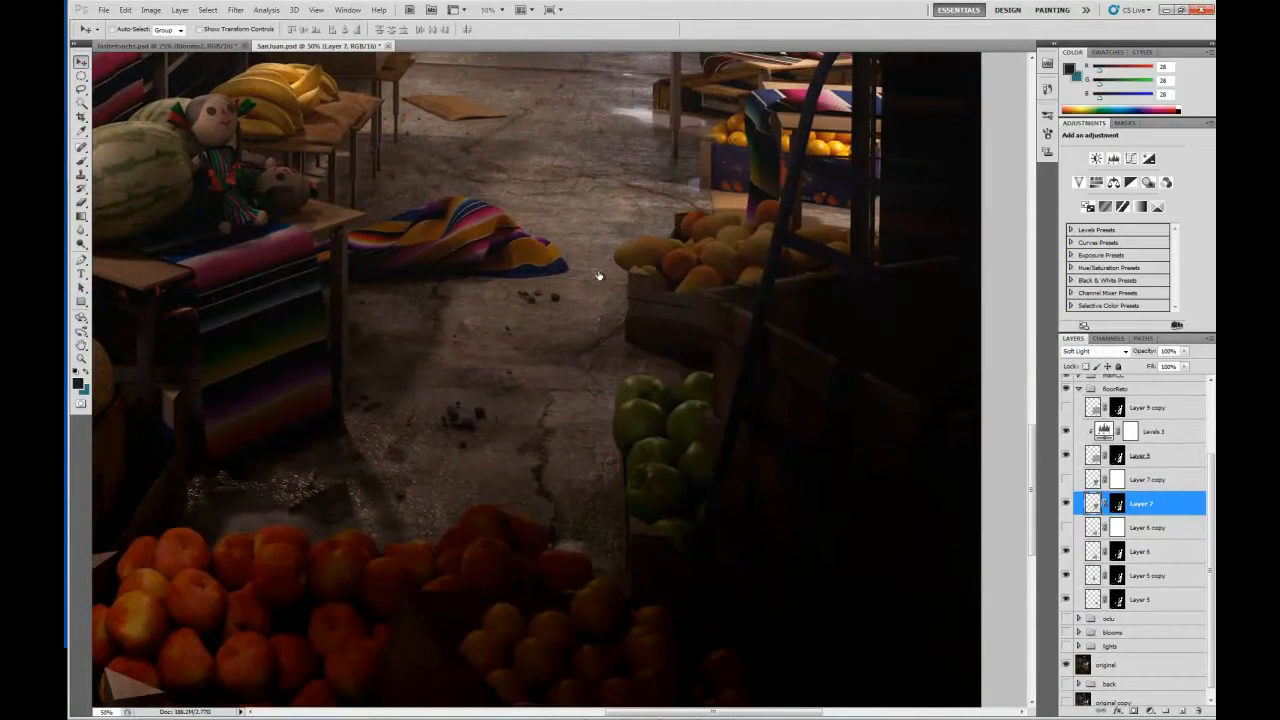
{"action": "left_click", "coordinate": [1067, 551]}
{"action": "left_click", "coordinate": [1067, 530]}
{"action": "left_click", "coordinate": [1067, 530]}
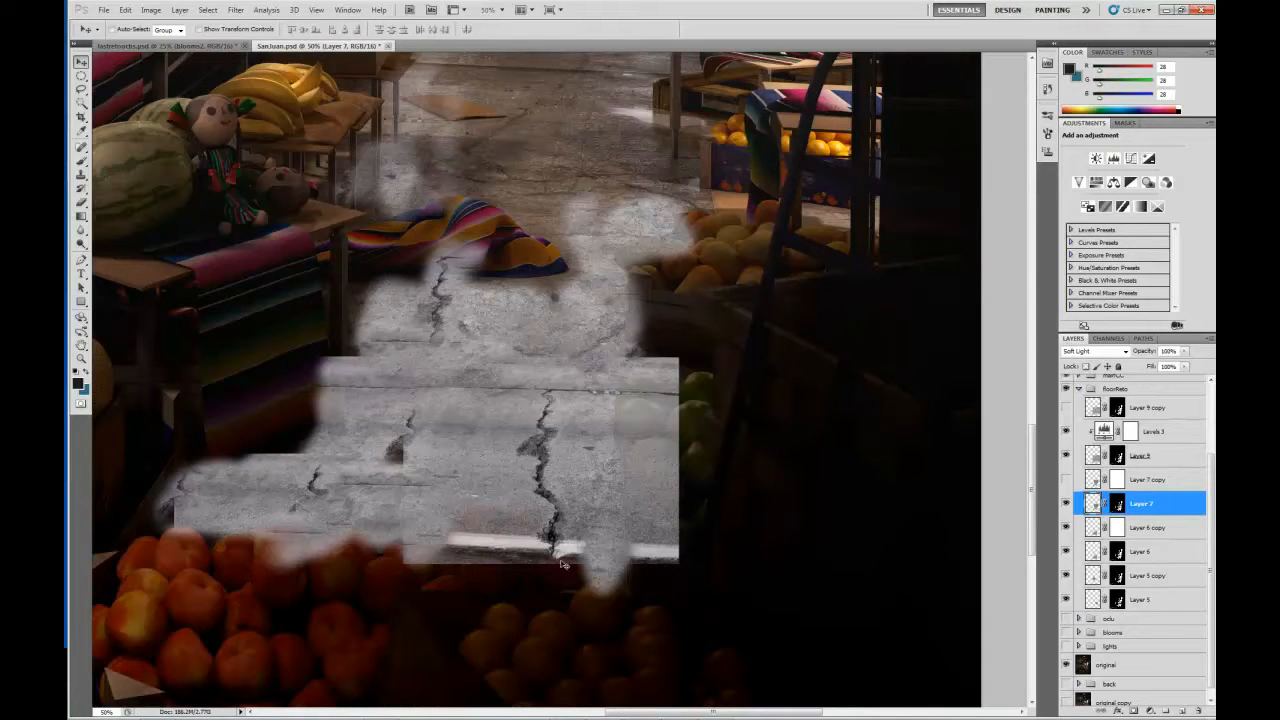
Select Layer 6 and compare the near floor with and without Layer 6 and Layer 6 copy, leaving the copy hidden.
{"action": "left_click_drag", "start_coordinate": [436, 463], "coordinate": [470, 456]}
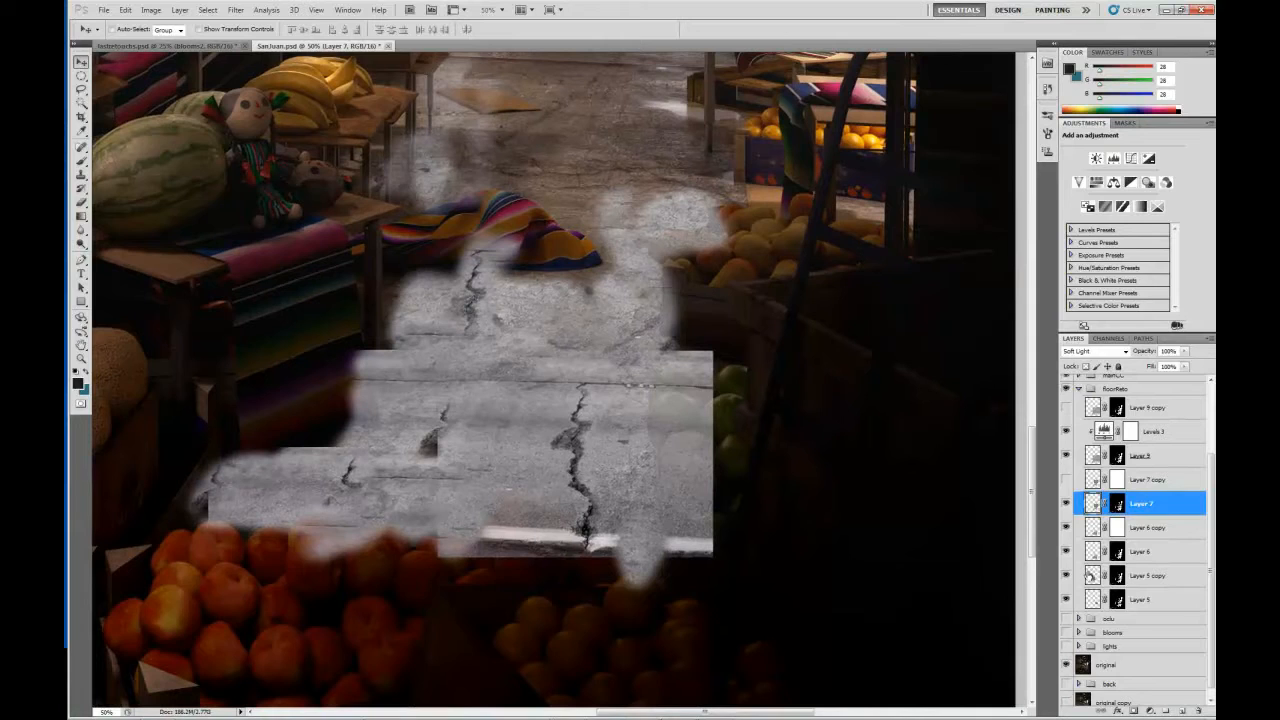
{"action": "left_click", "coordinate": [1089, 558]}
{"action": "left_click", "coordinate": [1066, 551]}
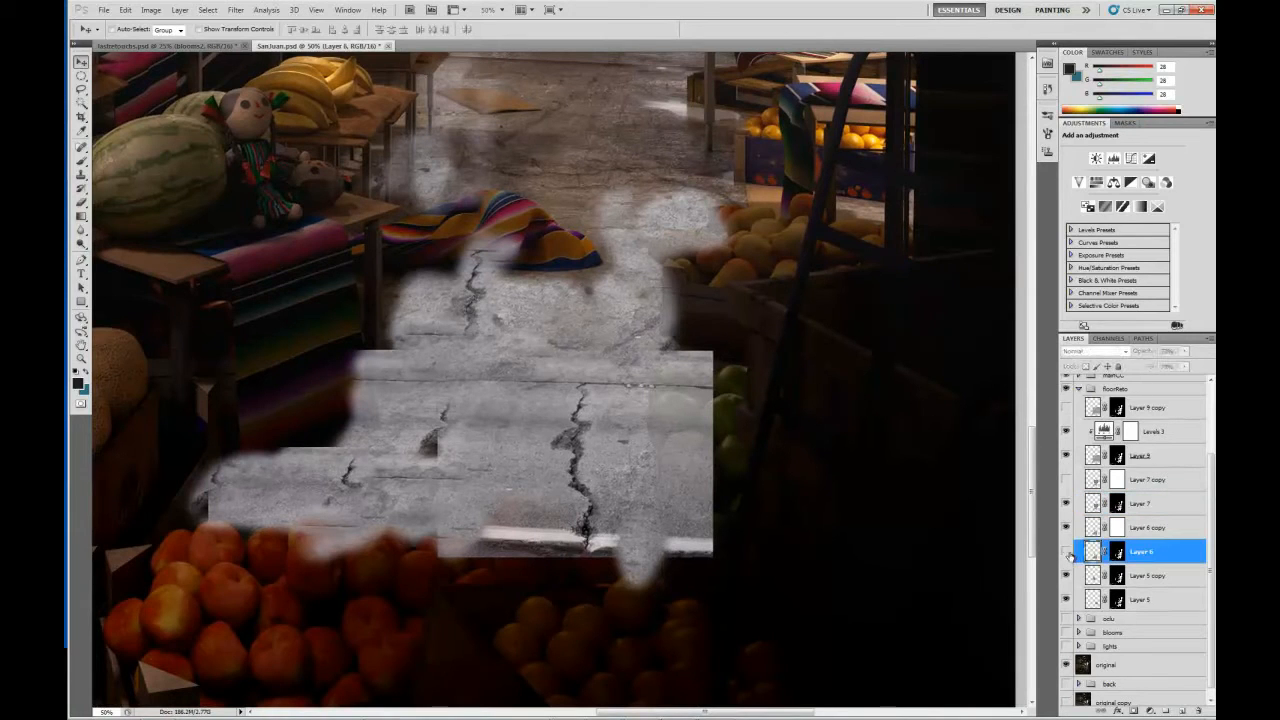
{"action": "left_click", "coordinate": [1066, 552]}
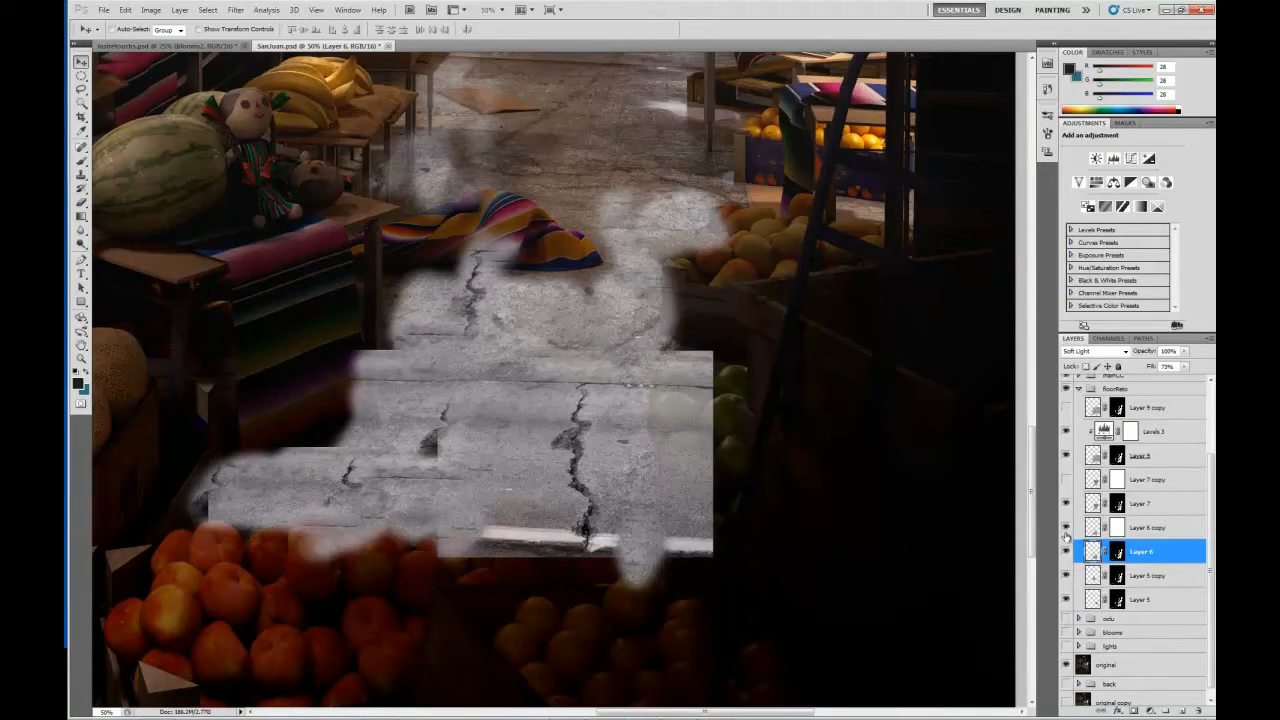
{"action": "left_click", "coordinate": [1066, 528]}
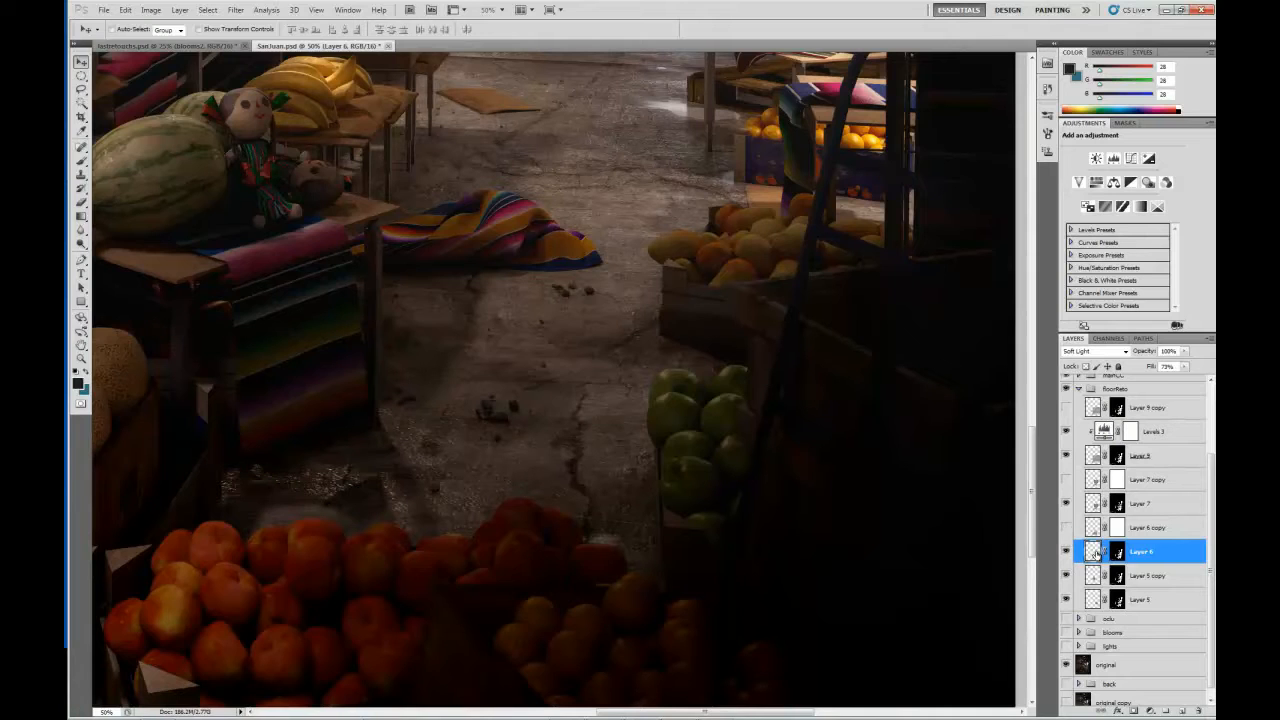
{"action": "left_click_drag", "start_coordinate": [580, 289], "coordinate": [575, 317]}
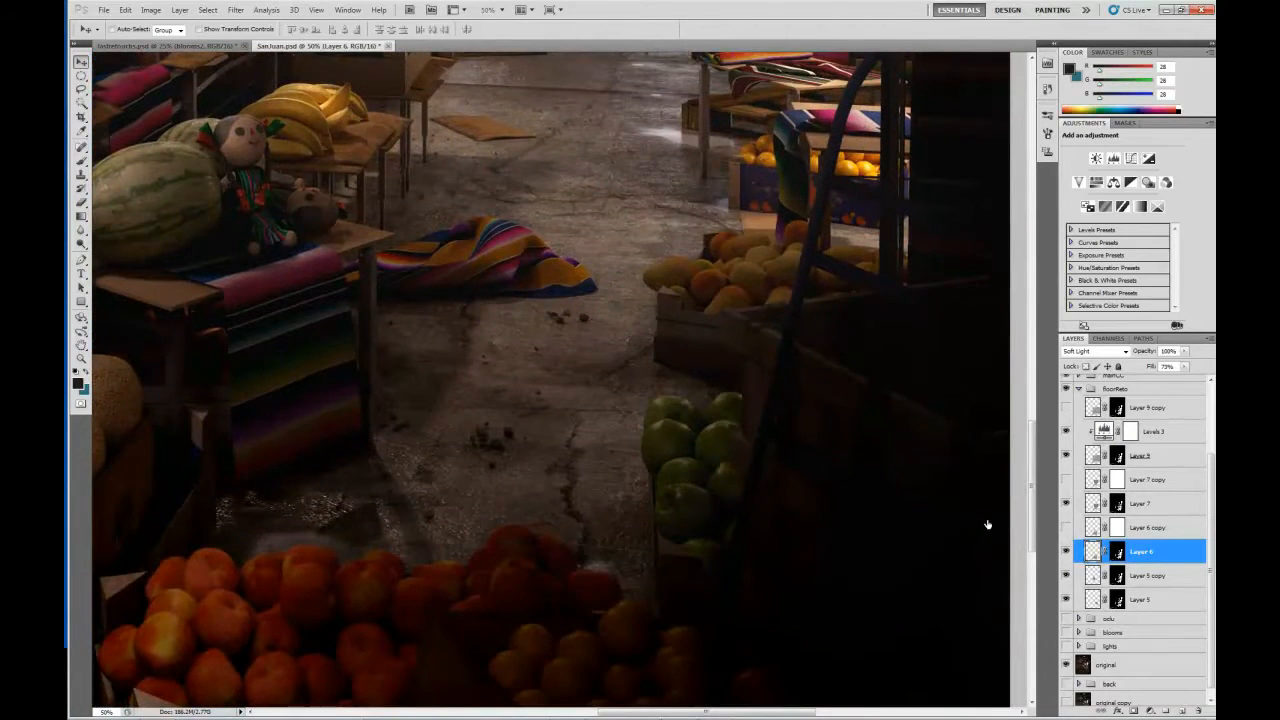
{"action": "left_click", "coordinate": [1066, 528]}
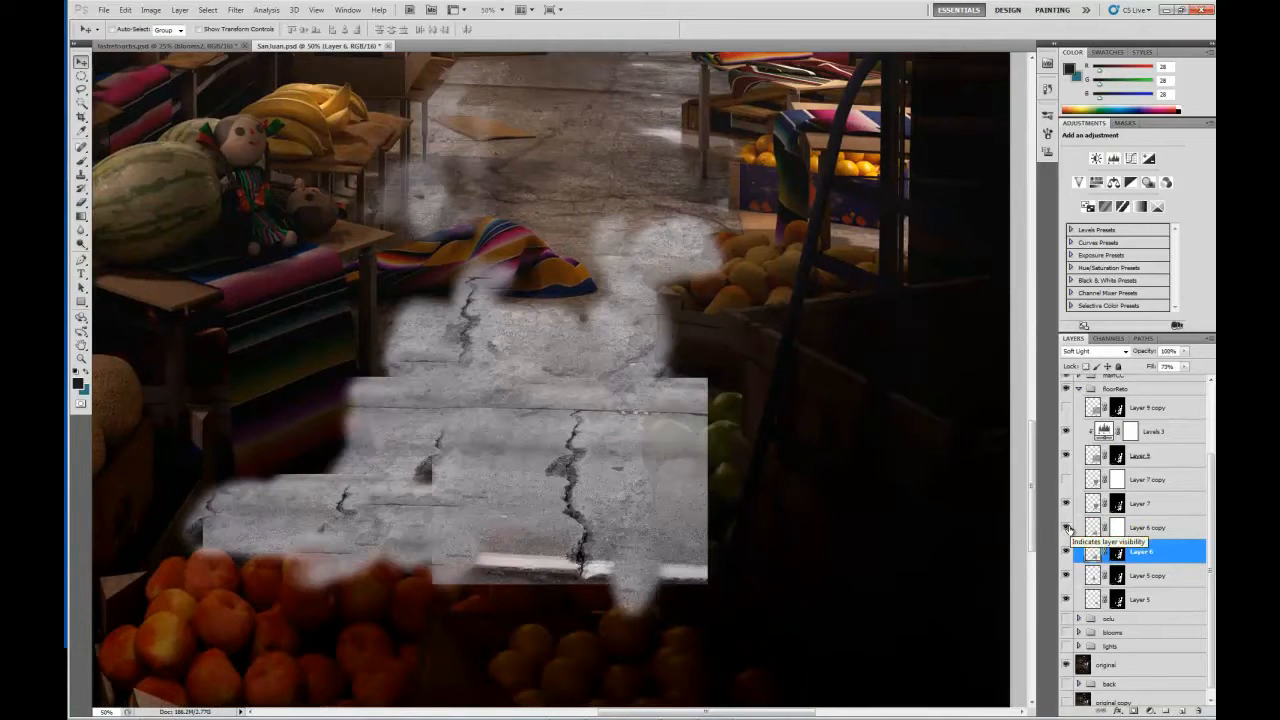
{"action": "left_click", "coordinate": [1066, 528]}
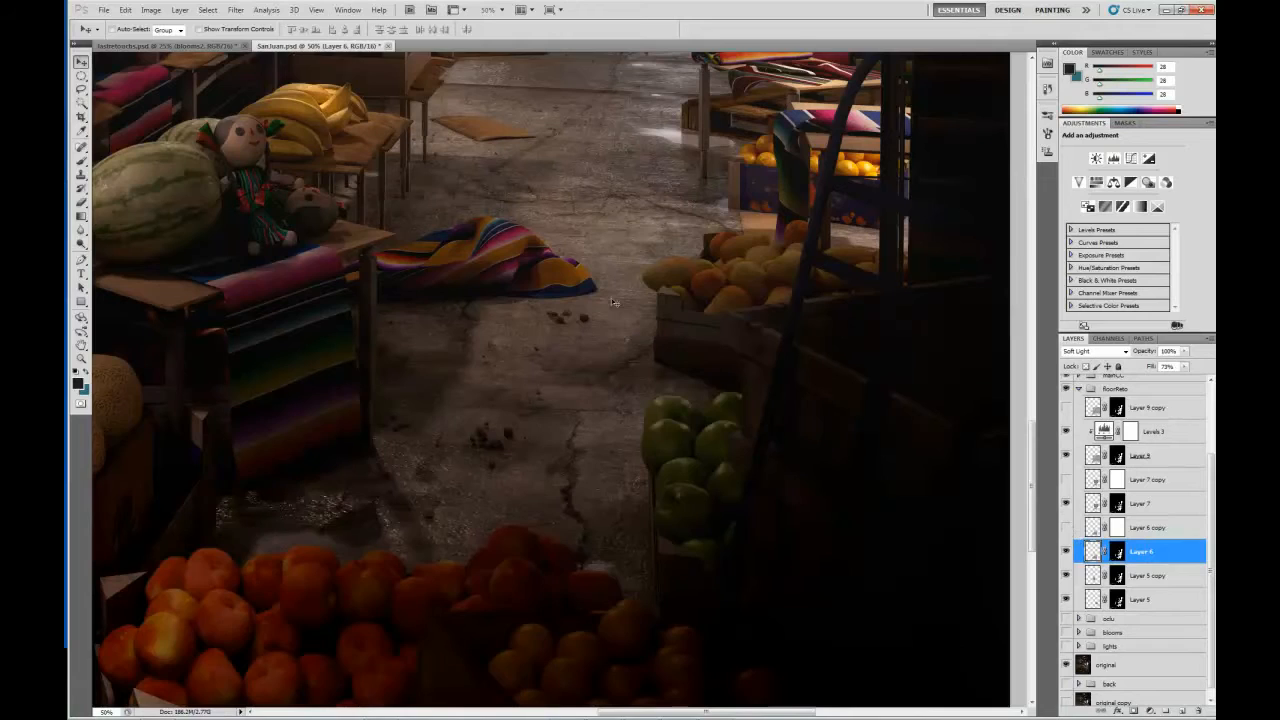
Check Layer 9 briefly and show Layer 9 copy to examine its concrete texture closely along the aisle floor.
{"action": "scroll", "coordinate": [620, 310], "scroll_direction": "up", "scroll_amount": 4}
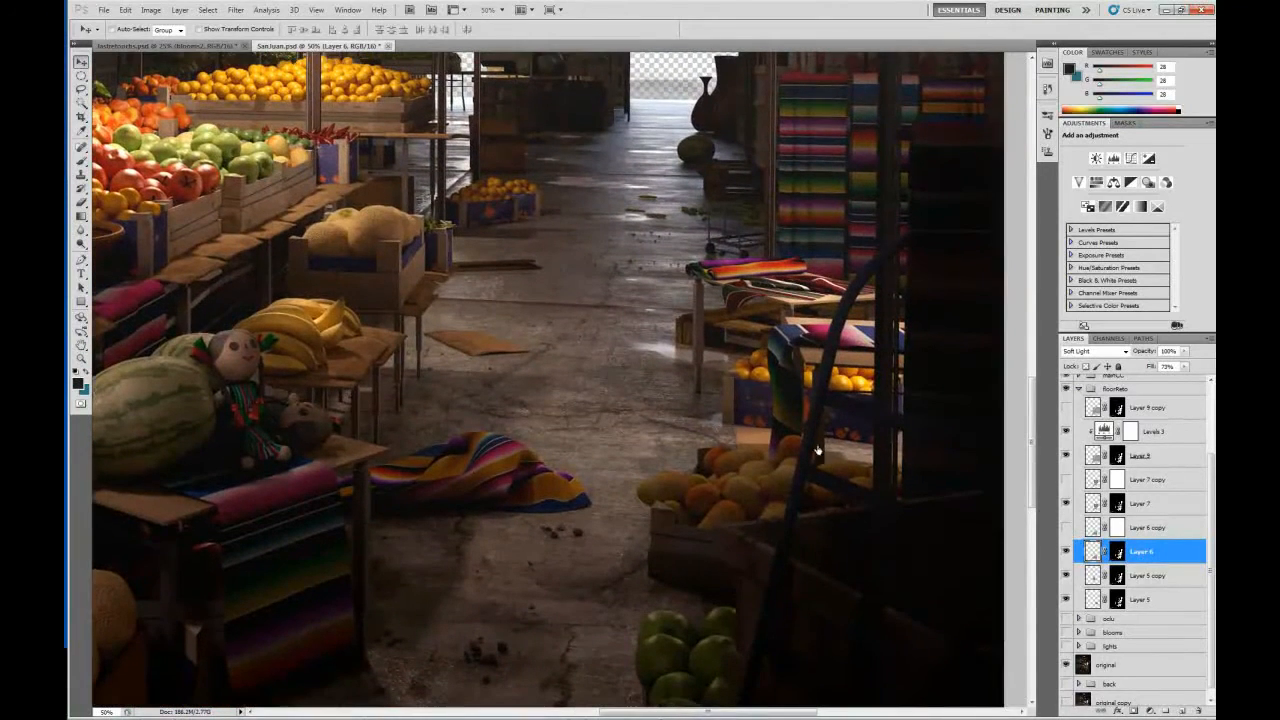
{"action": "left_click", "coordinate": [1066, 457]}
{"action": "left_click", "coordinate": [1066, 409]}
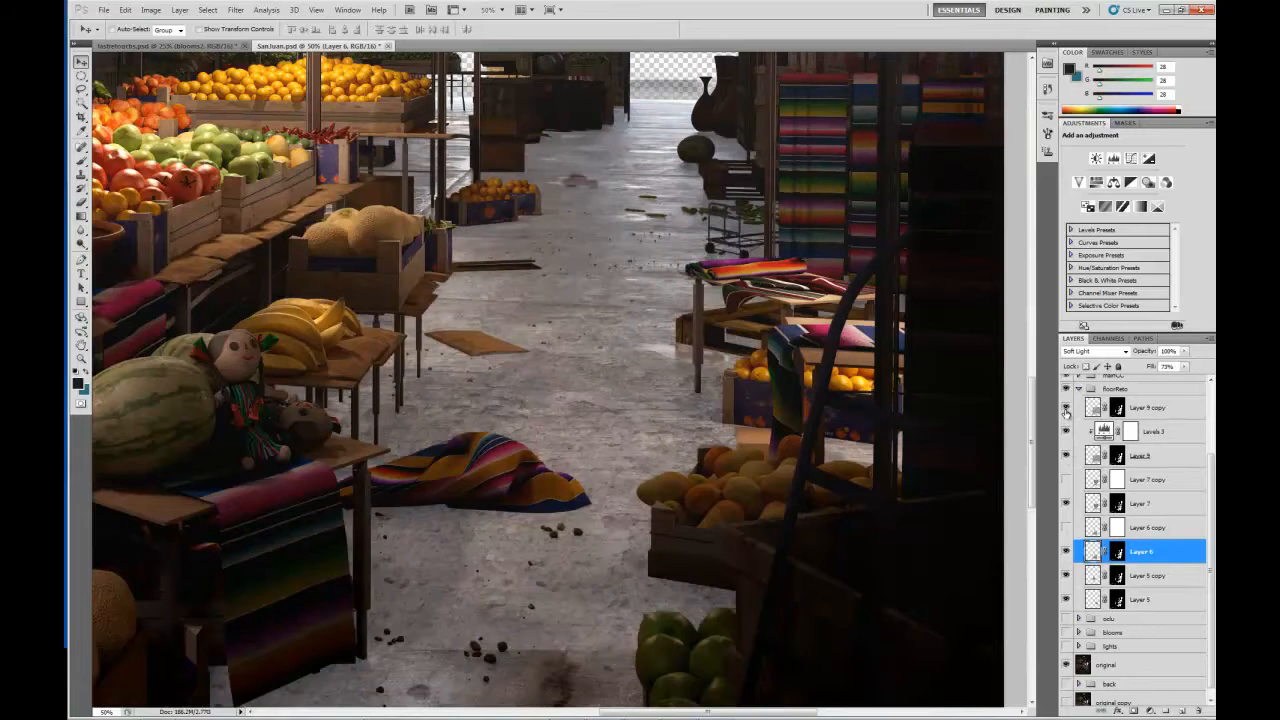
{"action": "key", "text": "ctrl+plus"}
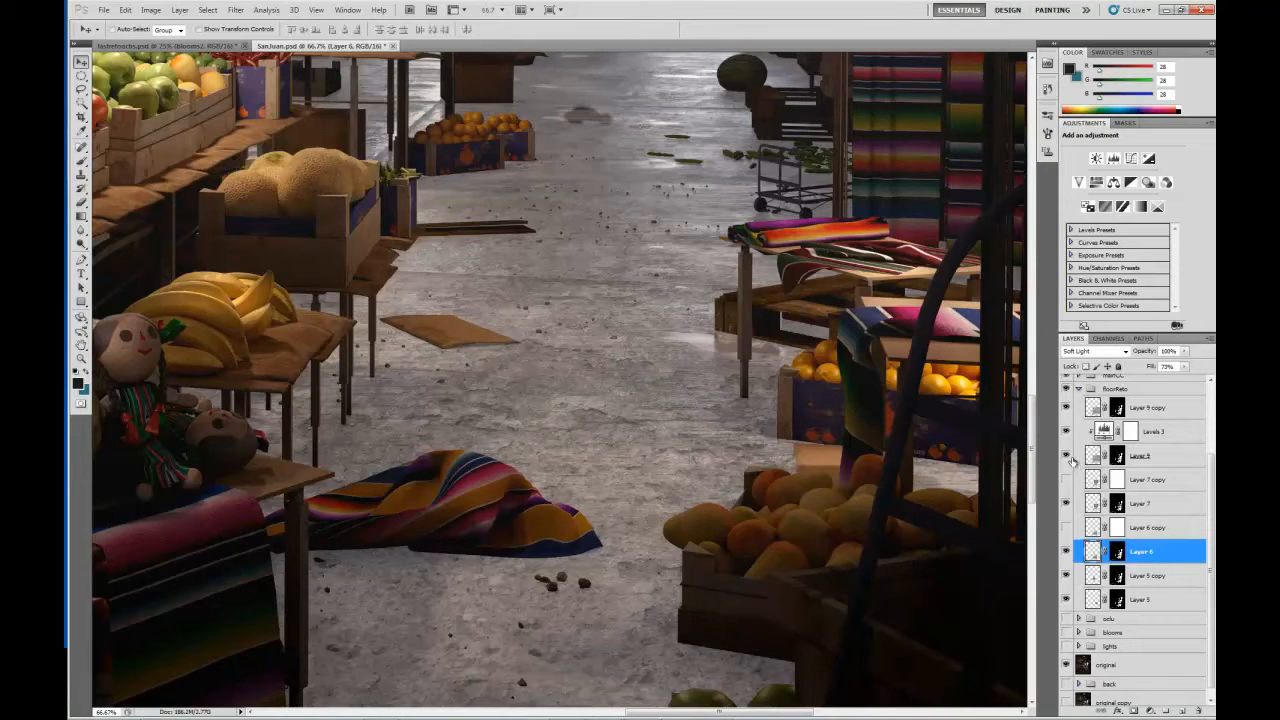
Select Layer 9 copy and compare the aisle floor with and without it, leaving it hidden.
{"action": "left_click", "coordinate": [1096, 410]}
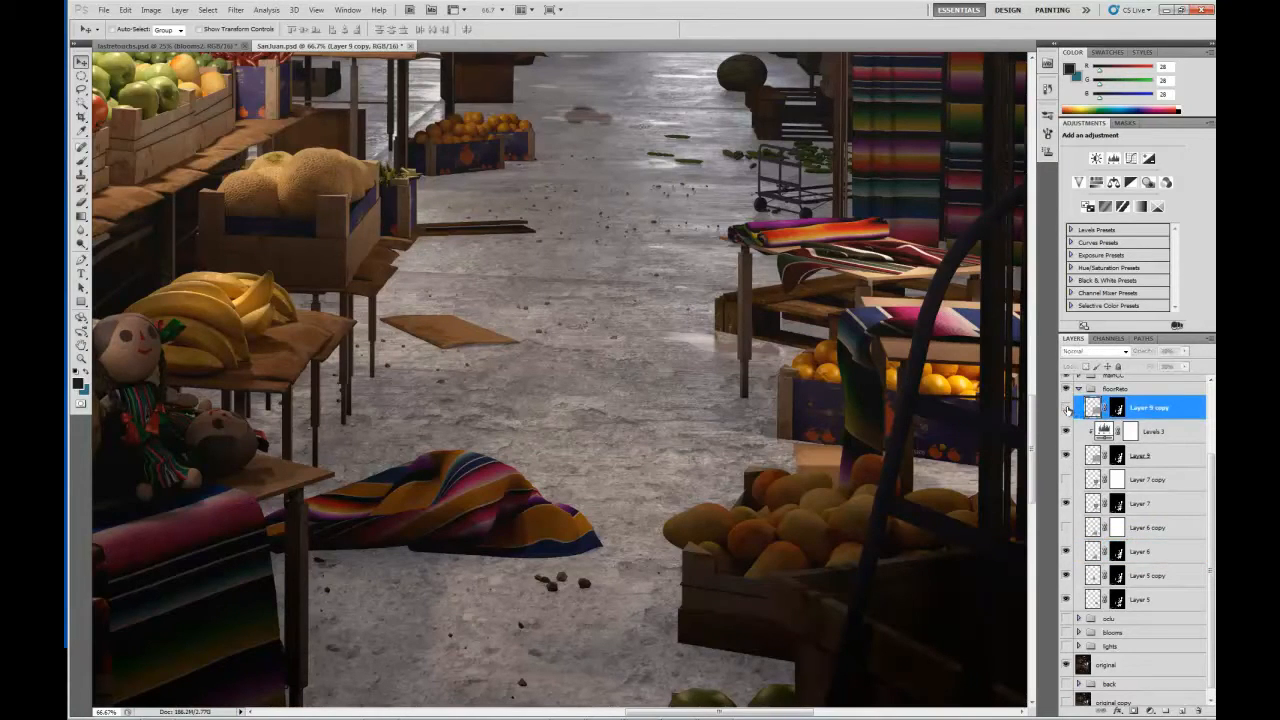
{"action": "left_click", "coordinate": [1067, 409]}
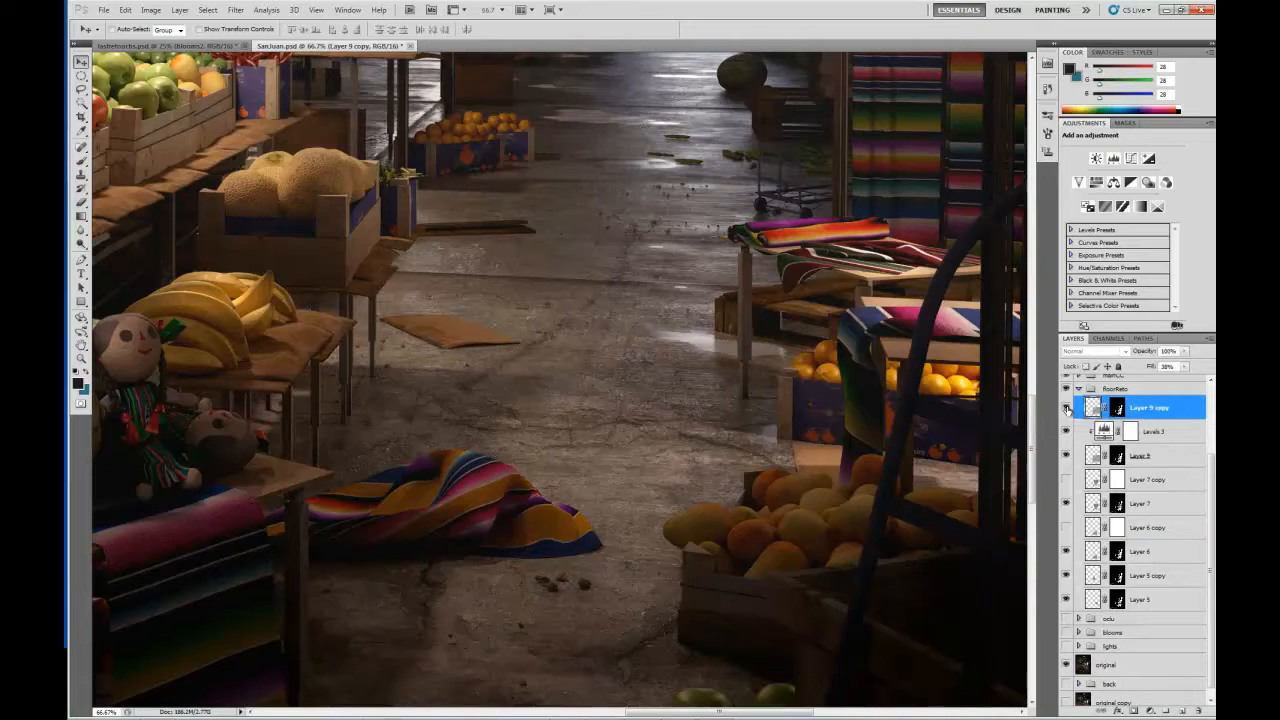
{"action": "left_click", "coordinate": [1067, 409]}
{"action": "left_click", "coordinate": [1067, 409]}
{"action": "left_click_drag", "start_coordinate": [614, 500], "coordinate": [633, 335]}
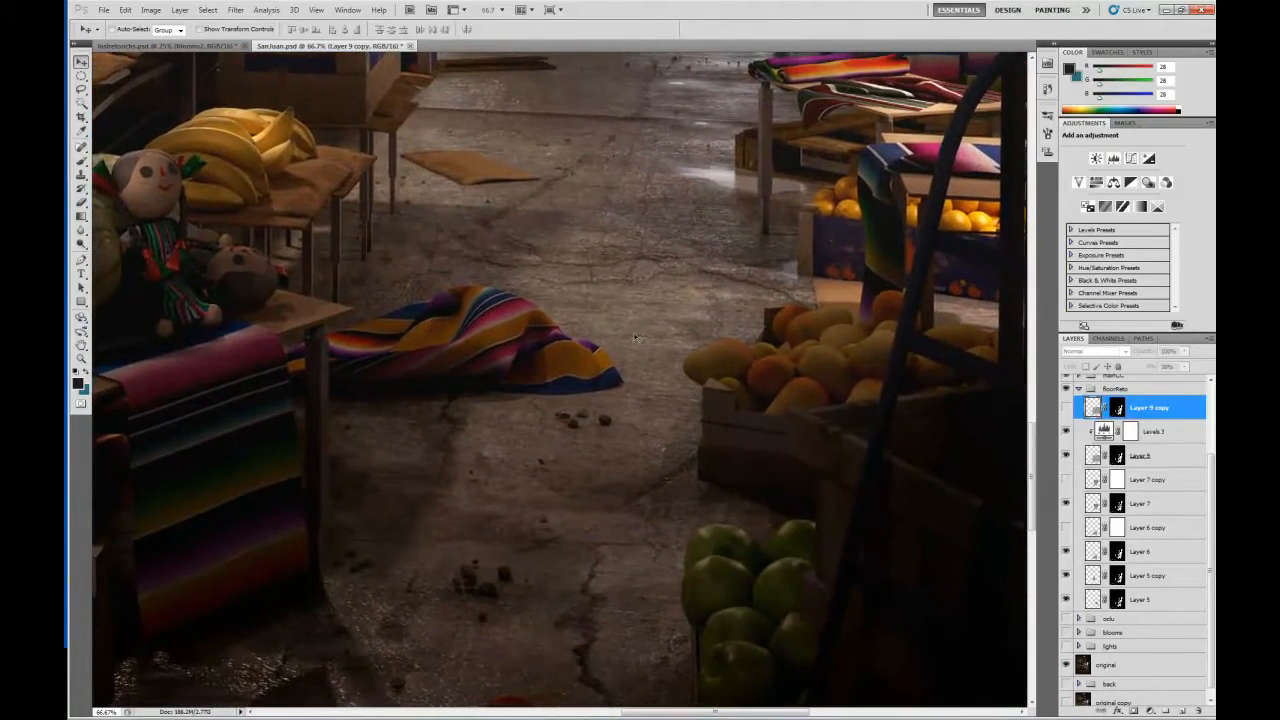
{"action": "key", "text": "ctrl+minus"}
{"action": "key", "text": "ctrl+minus"}
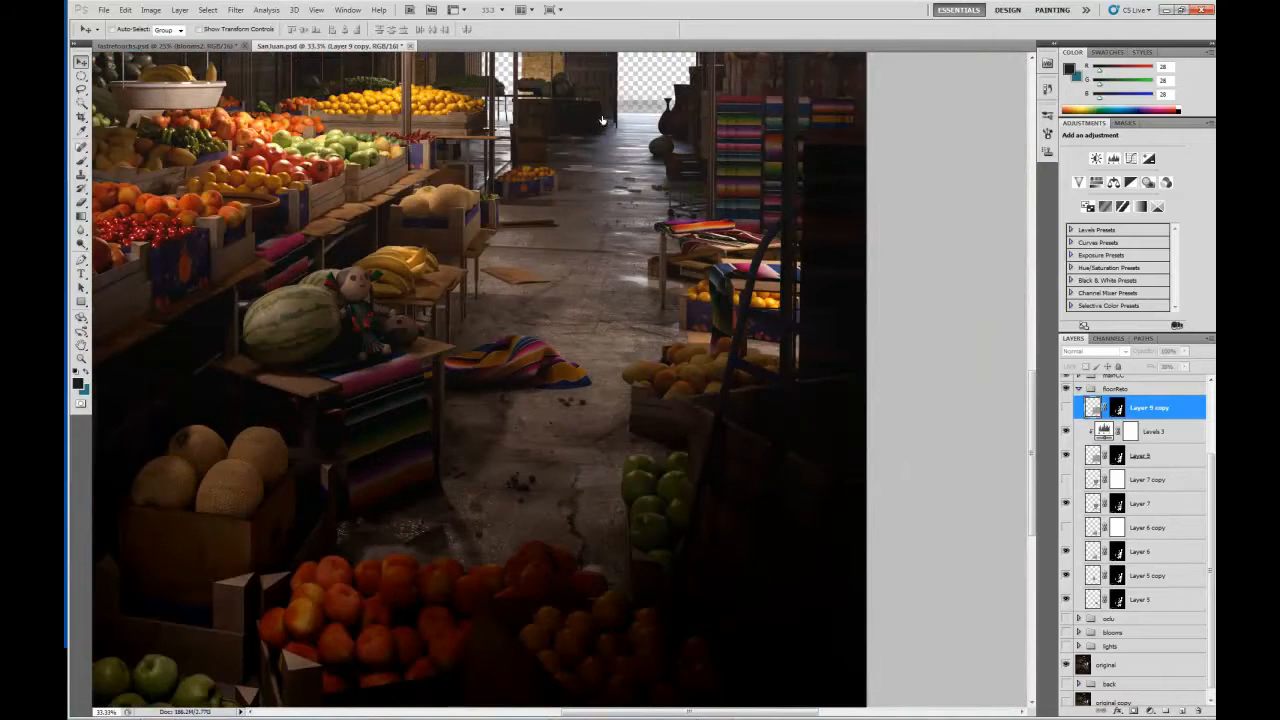
Collapse the floorReto group, check the blooms group briefly, and show the lights group with its layers expanded.
{"action": "left_click", "coordinate": [1079, 391]}
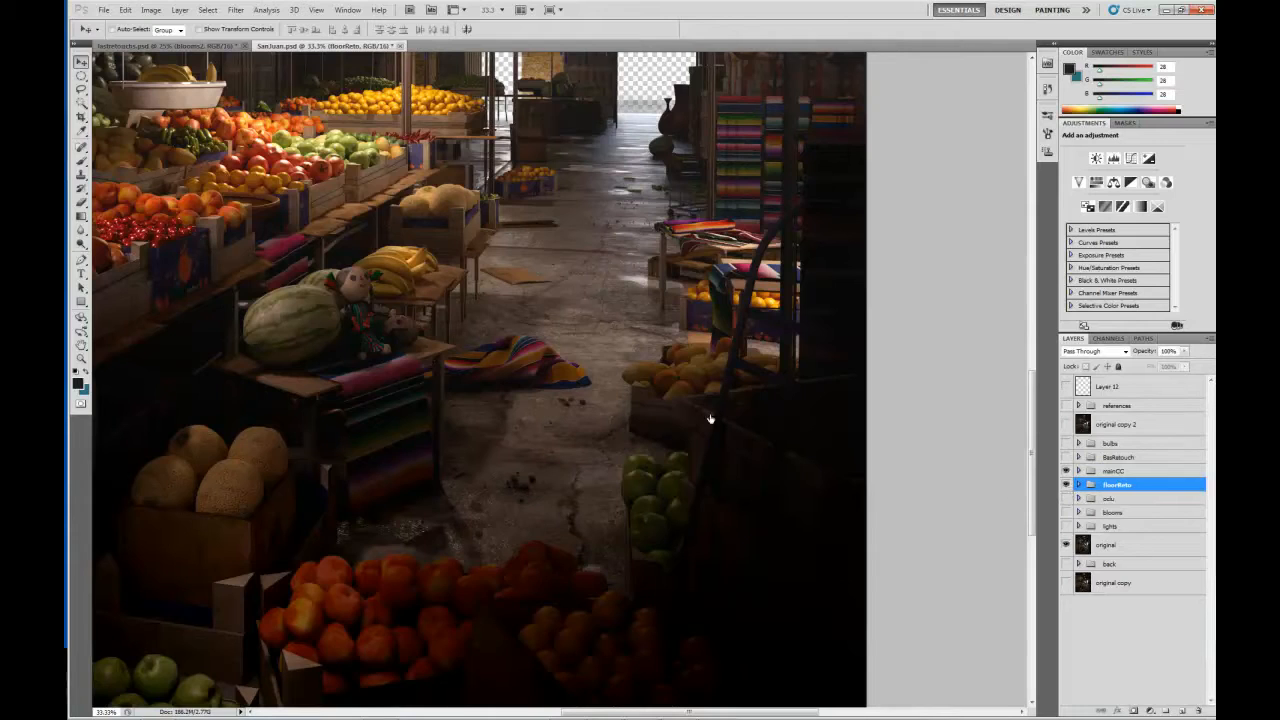
{"action": "left_click", "coordinate": [1066, 513]}
{"action": "left_click", "coordinate": [1066, 513]}
{"action": "left_click", "coordinate": [1067, 527]}
{"action": "left_click", "coordinate": [1077, 526]}
Examine the fruit stalls and ceiling, comparing the scene with and without the Exposure 1 adjustment in the lights group.
{"action": "left_click_drag", "start_coordinate": [327, 331], "coordinate": [779, 443]}
{"action": "key", "text": "ctrl+plus"}
{"action": "left_click_drag", "start_coordinate": [789, 329], "coordinate": [684, 457]}
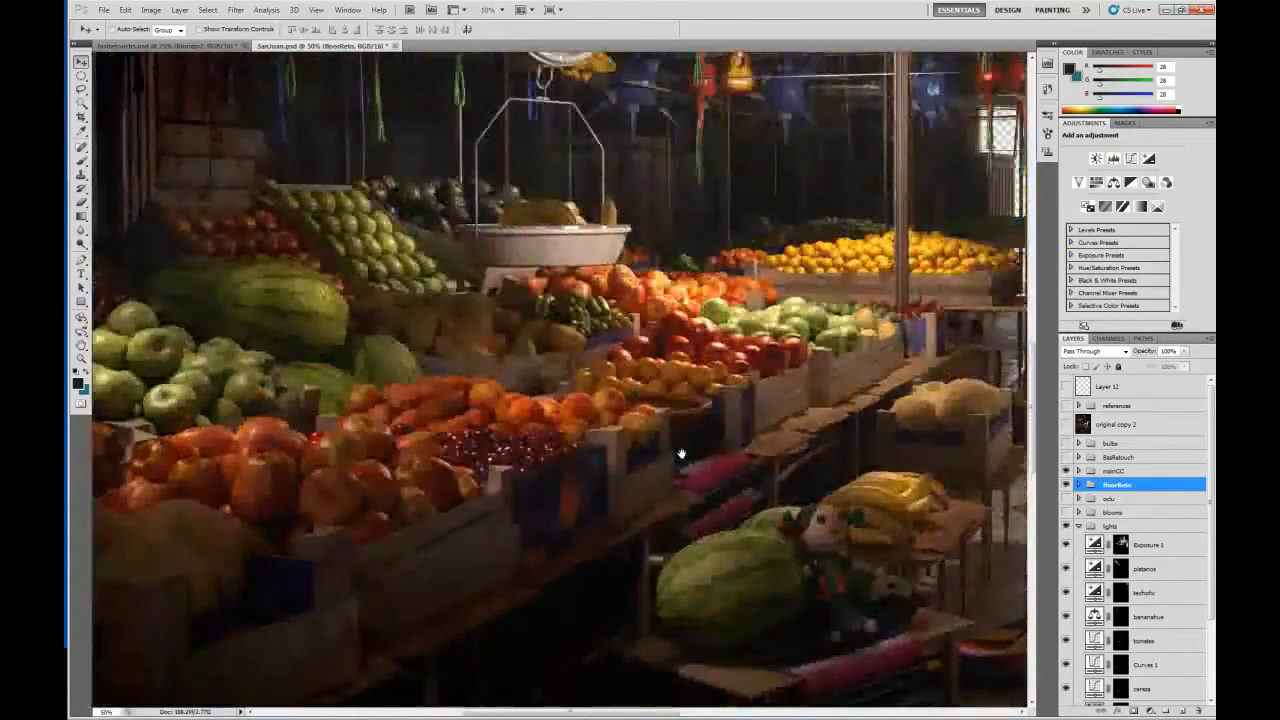
{"action": "left_click_drag", "start_coordinate": [842, 413], "coordinate": [784, 431]}
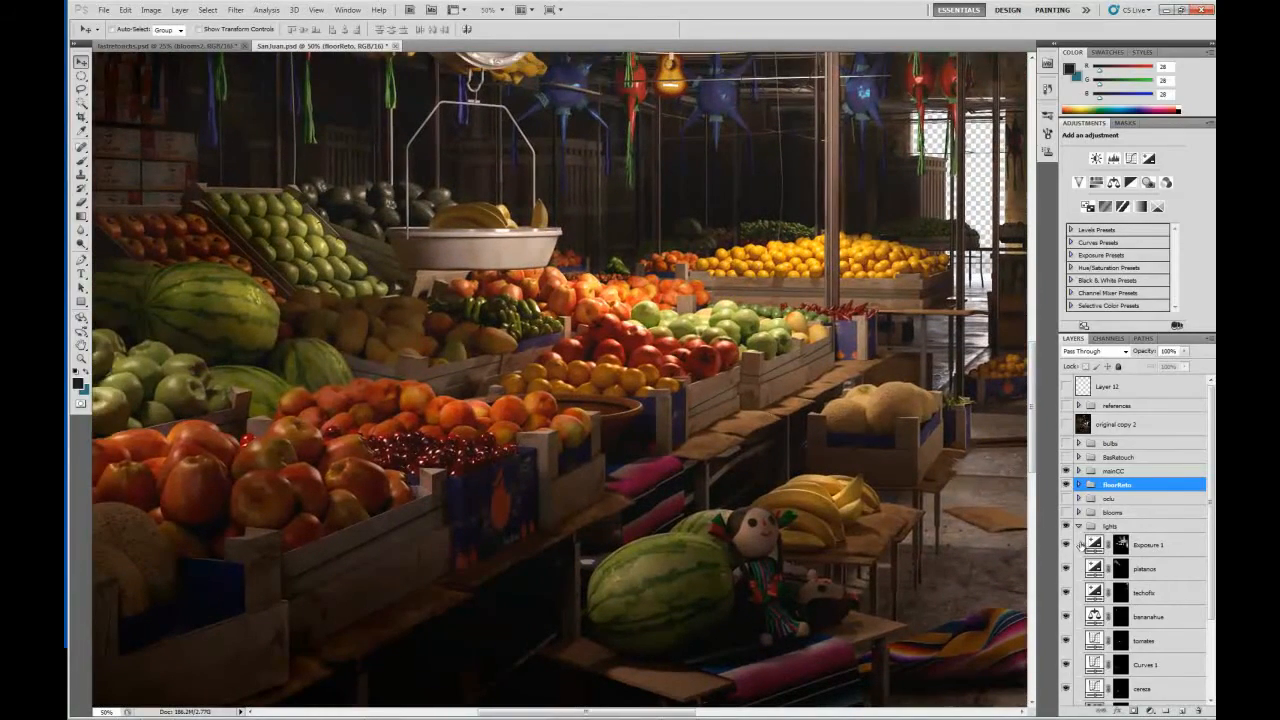
{"action": "key", "text": "ctrl+minus"}
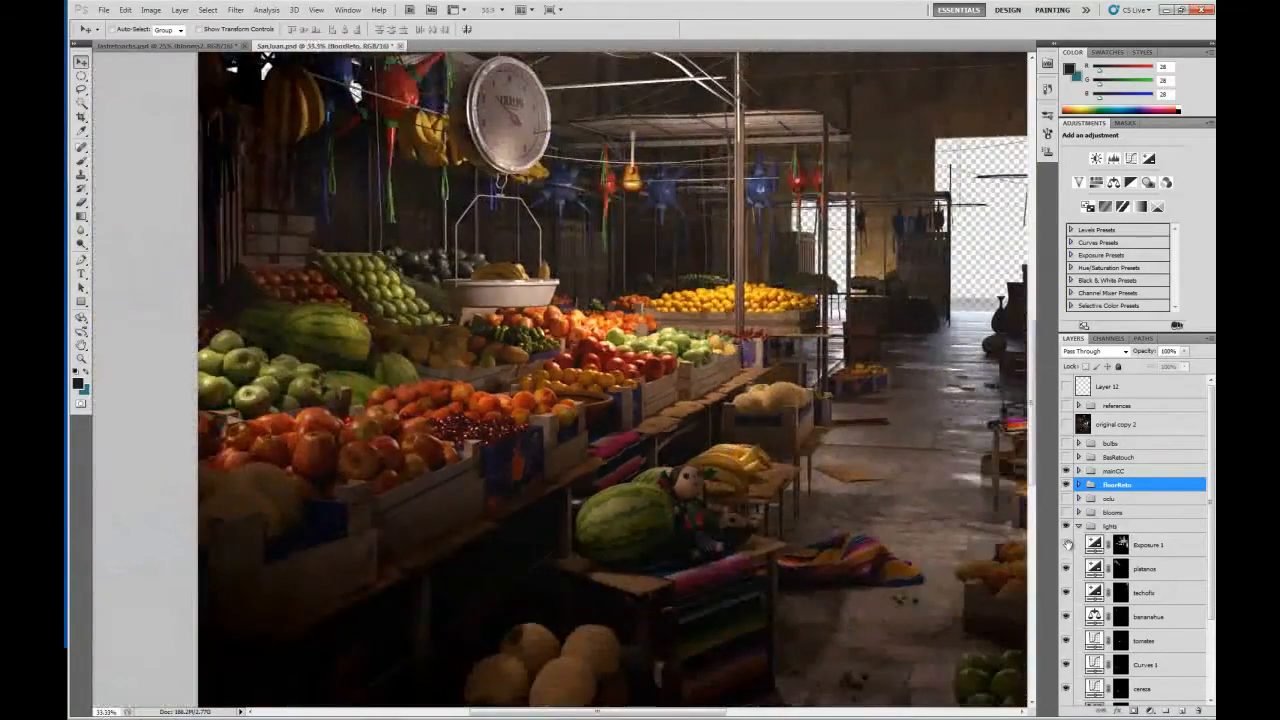
{"action": "left_click_drag", "start_coordinate": [848, 203], "coordinate": [776, 325]}
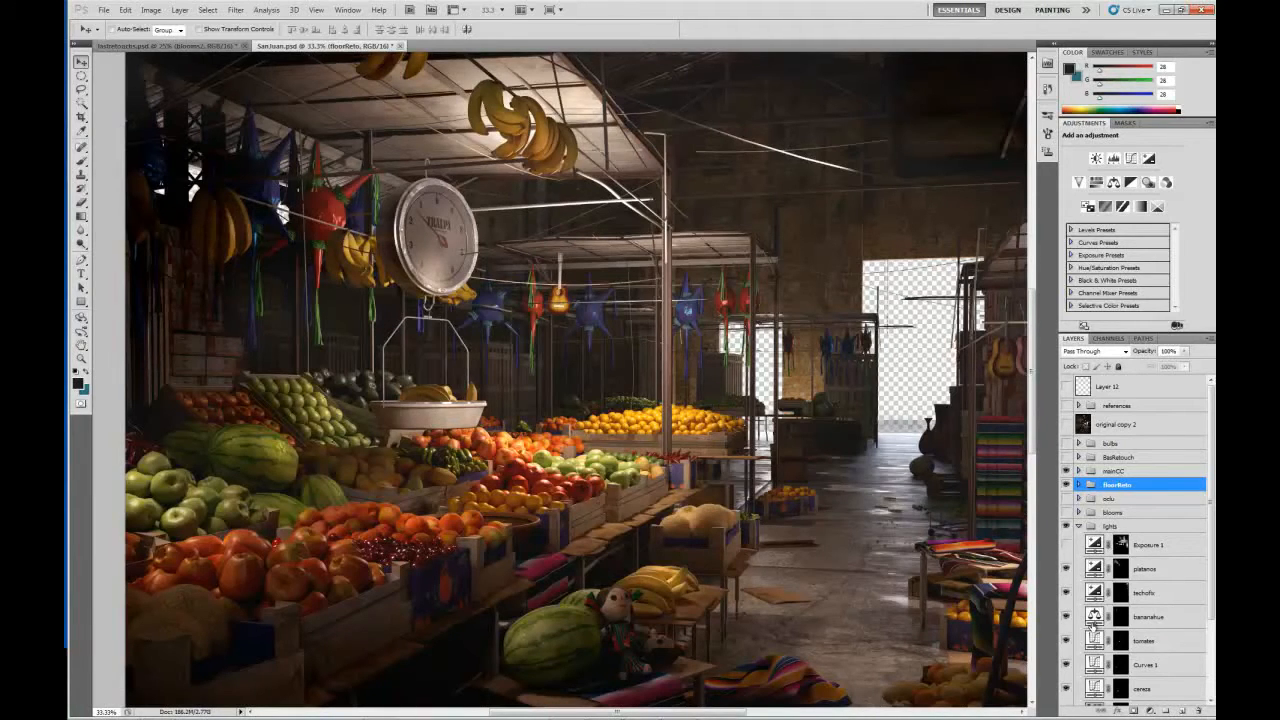
{"action": "left_click", "coordinate": [1066, 545]}
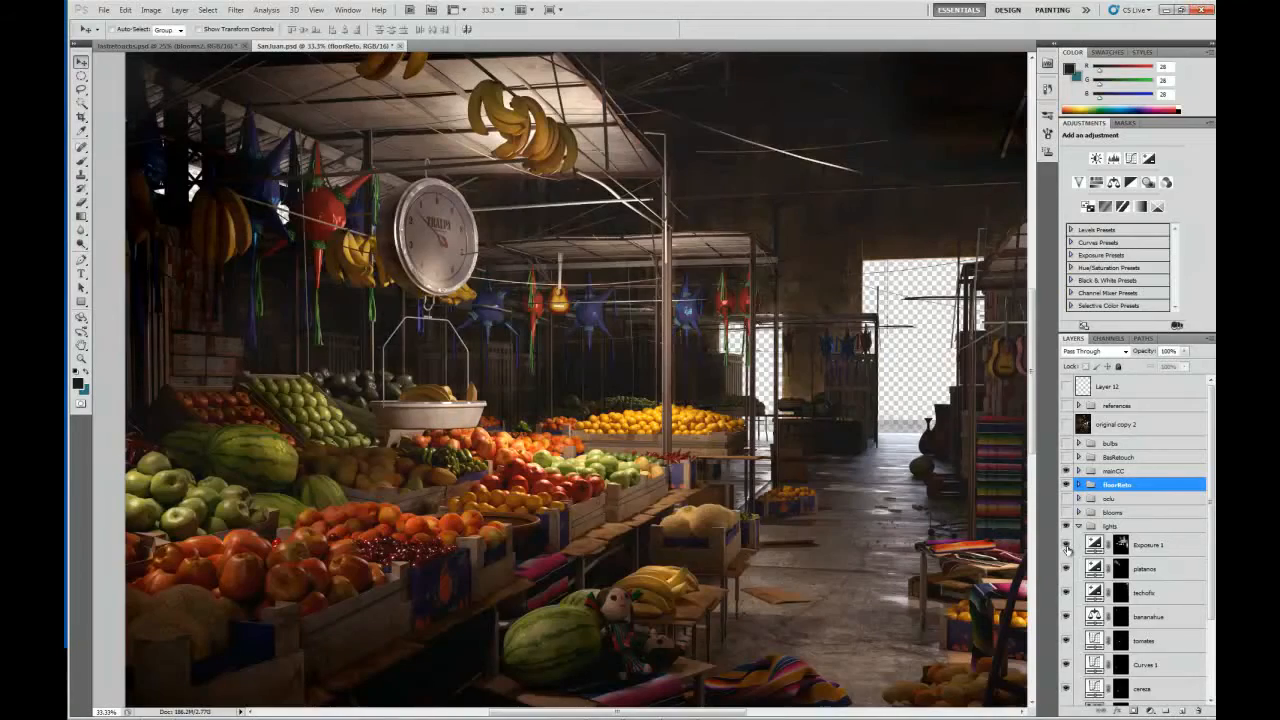
{"action": "left_click", "coordinate": [1066, 545]}
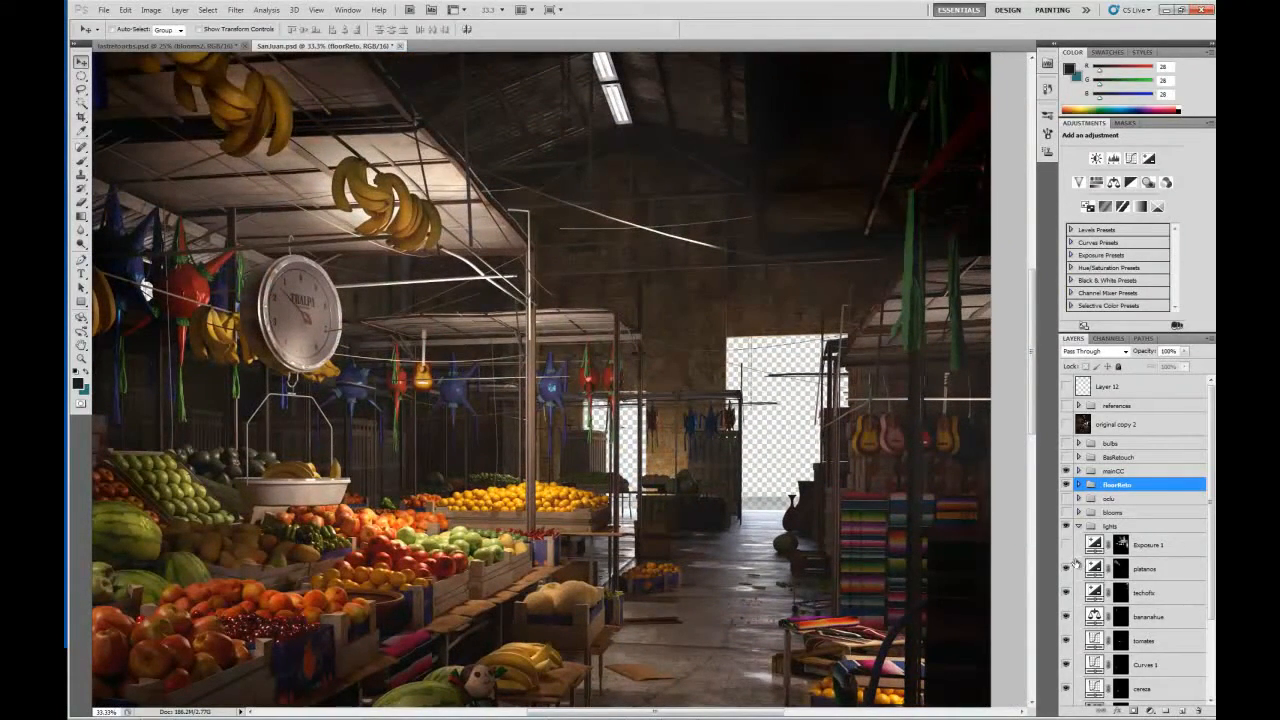
{"action": "left_click", "coordinate": [1066, 545]}
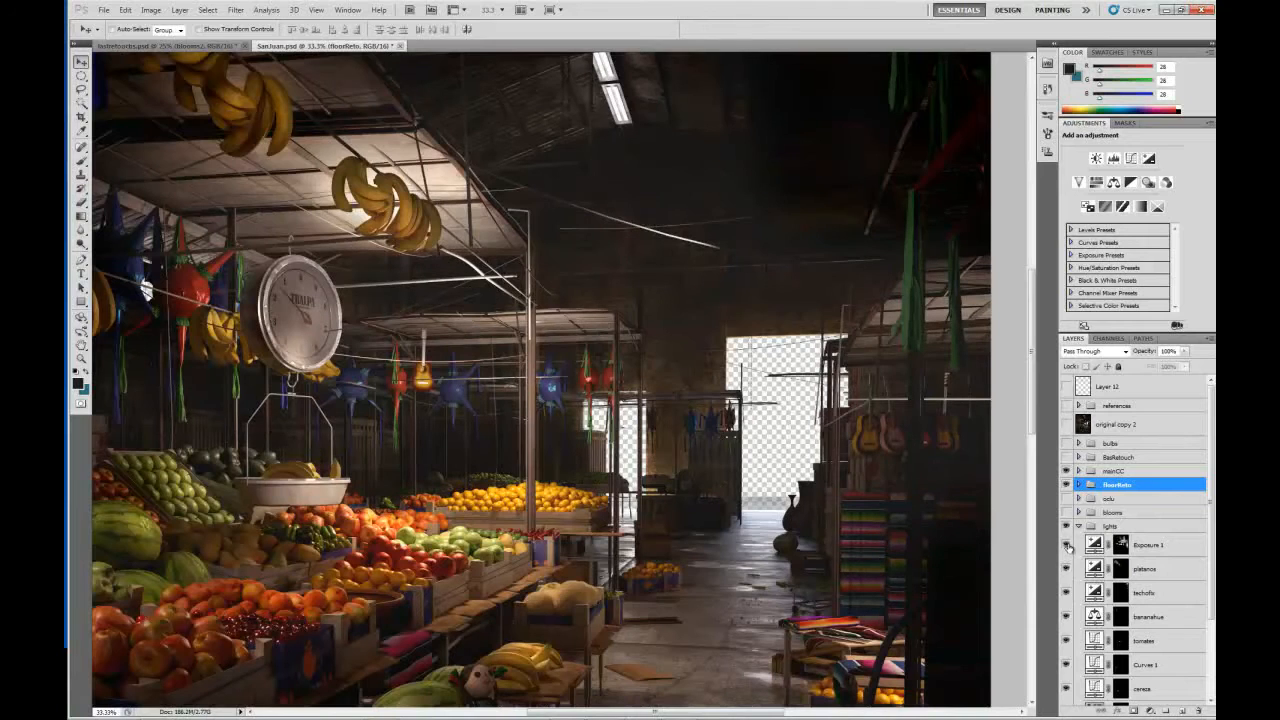
Select the Exposure 1 adjustment layer to see its settings and recheck its effect, leaving it visible.
{"action": "left_click", "coordinate": [1080, 545]}
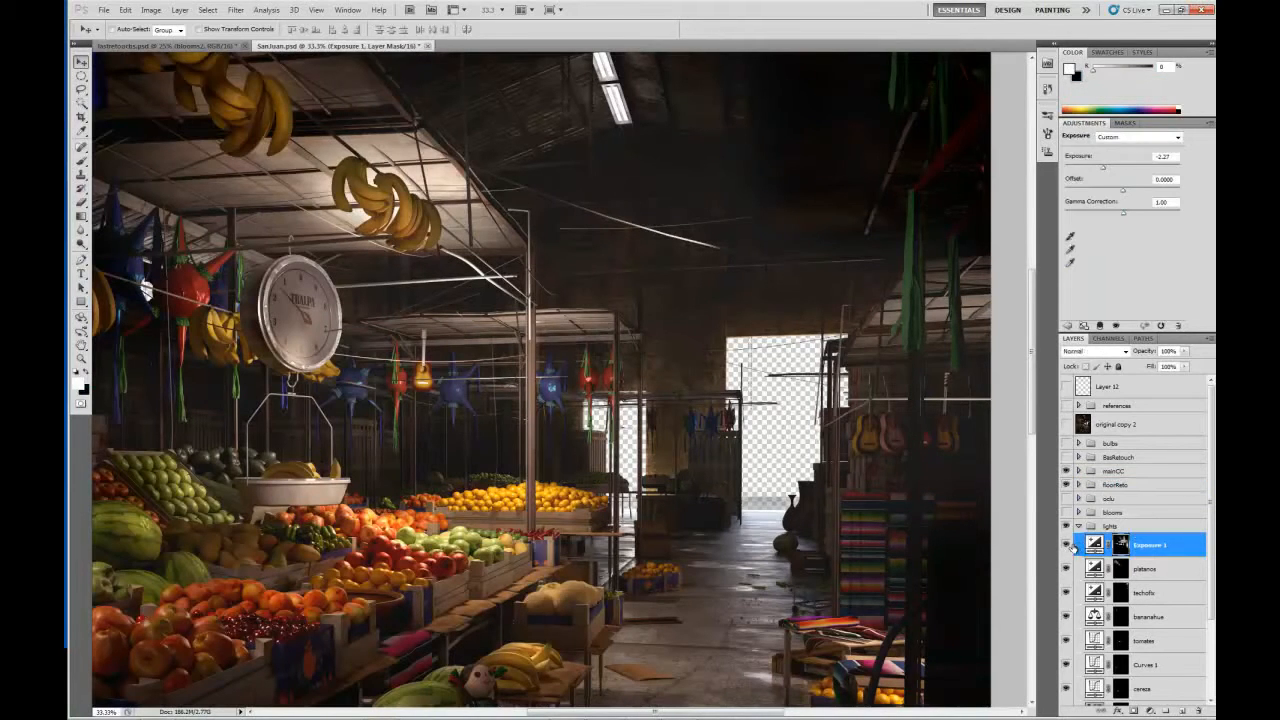
{"action": "left_click", "coordinate": [1066, 545]}
{"action": "left_click", "coordinate": [1066, 545]}
Compare the market aisle and fruit stalls with and without the Exposure 1 adjustment, leaving the layer visible.
{"action": "left_click", "coordinate": [1095, 545]}
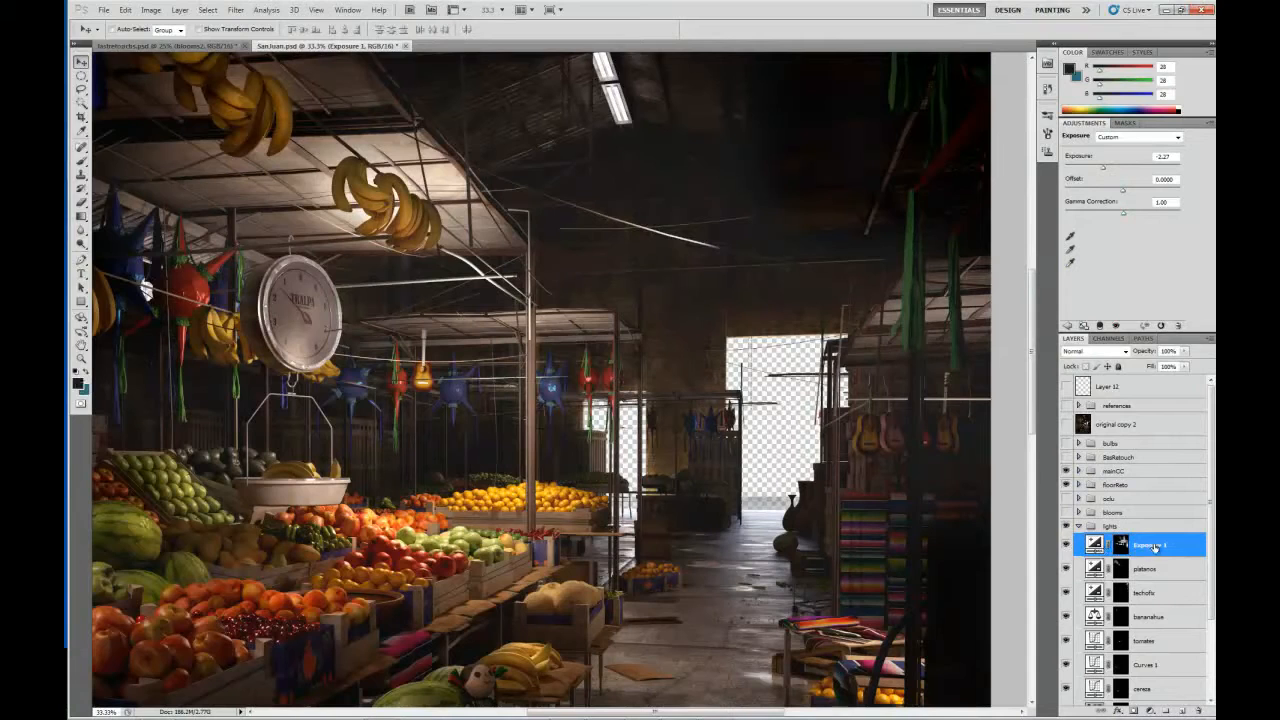
{"action": "left_click", "coordinate": [1066, 545]}
{"action": "left_click_drag", "start_coordinate": [802, 490], "coordinate": [650, 375]}
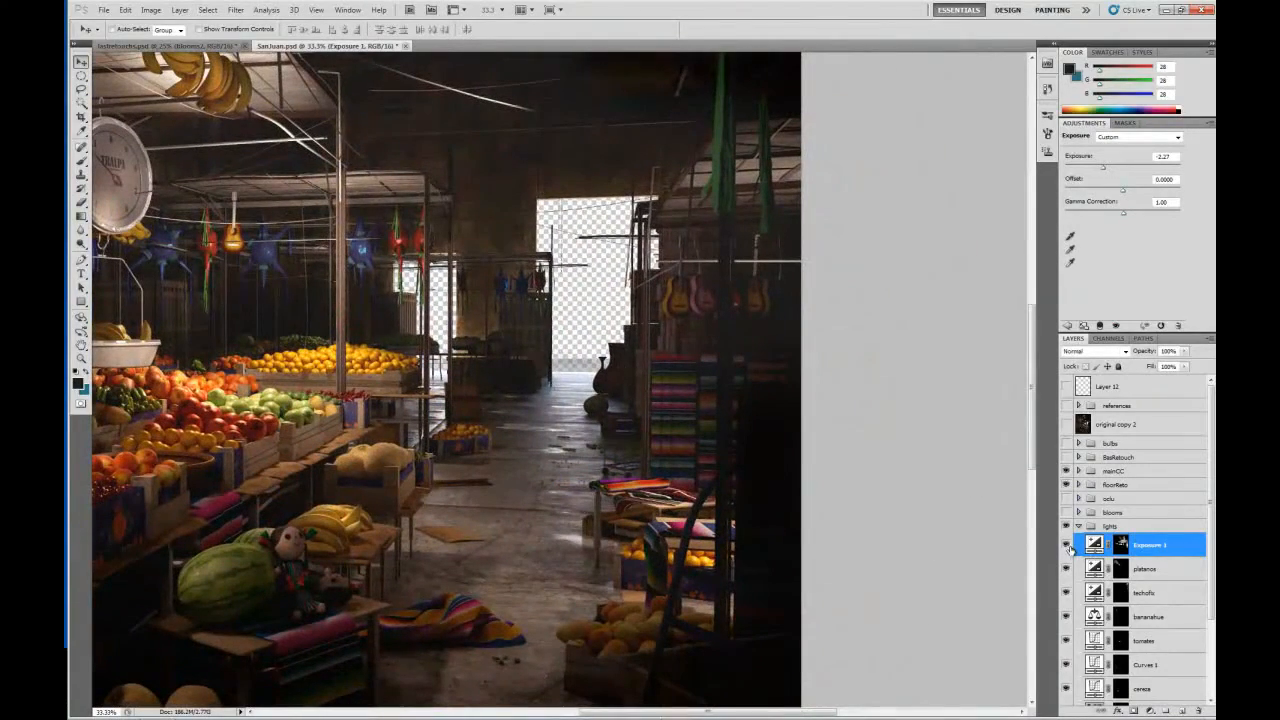
{"action": "left_click", "coordinate": [1066, 545]}
{"action": "left_click", "coordinate": [1066, 545]}
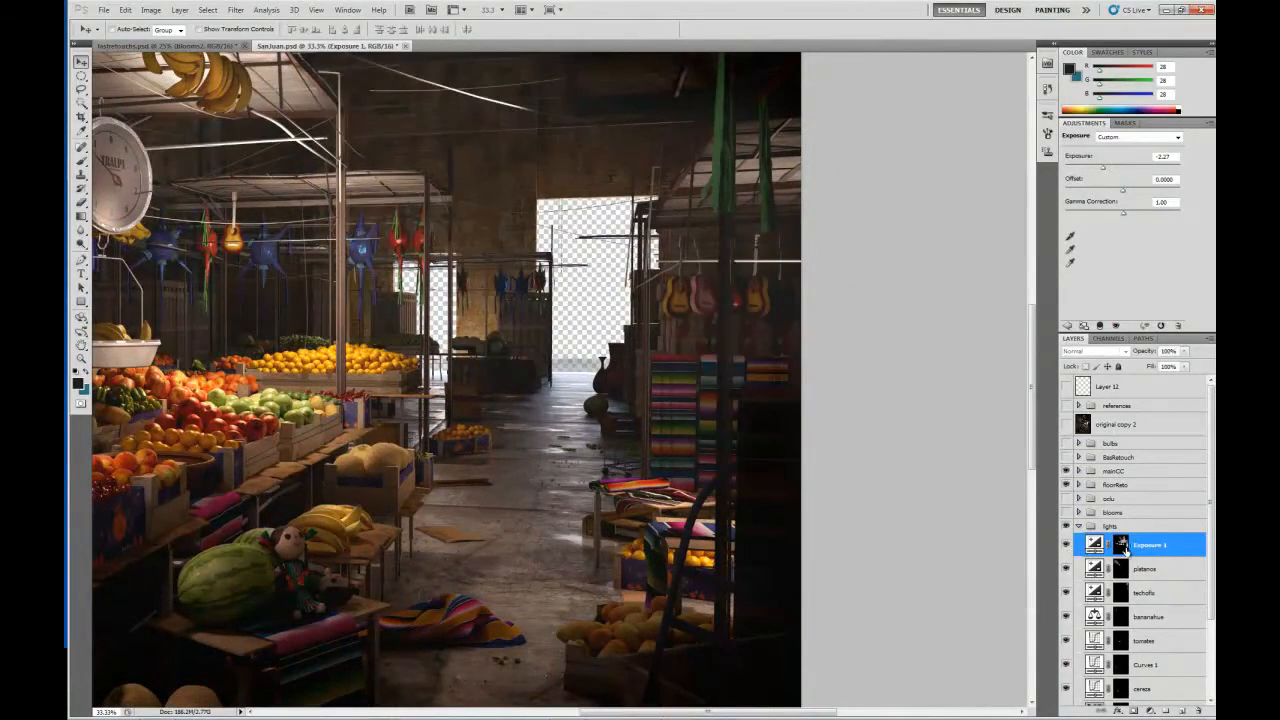
Display the Exposure 1 layer mask on its own and examine its painted areas across the stalls and ceiling.
{"action": "left_click", "coordinate": [1122, 545], "text": "alt"}
{"action": "left_click_drag", "start_coordinate": [300, 398], "coordinate": [480, 400]}
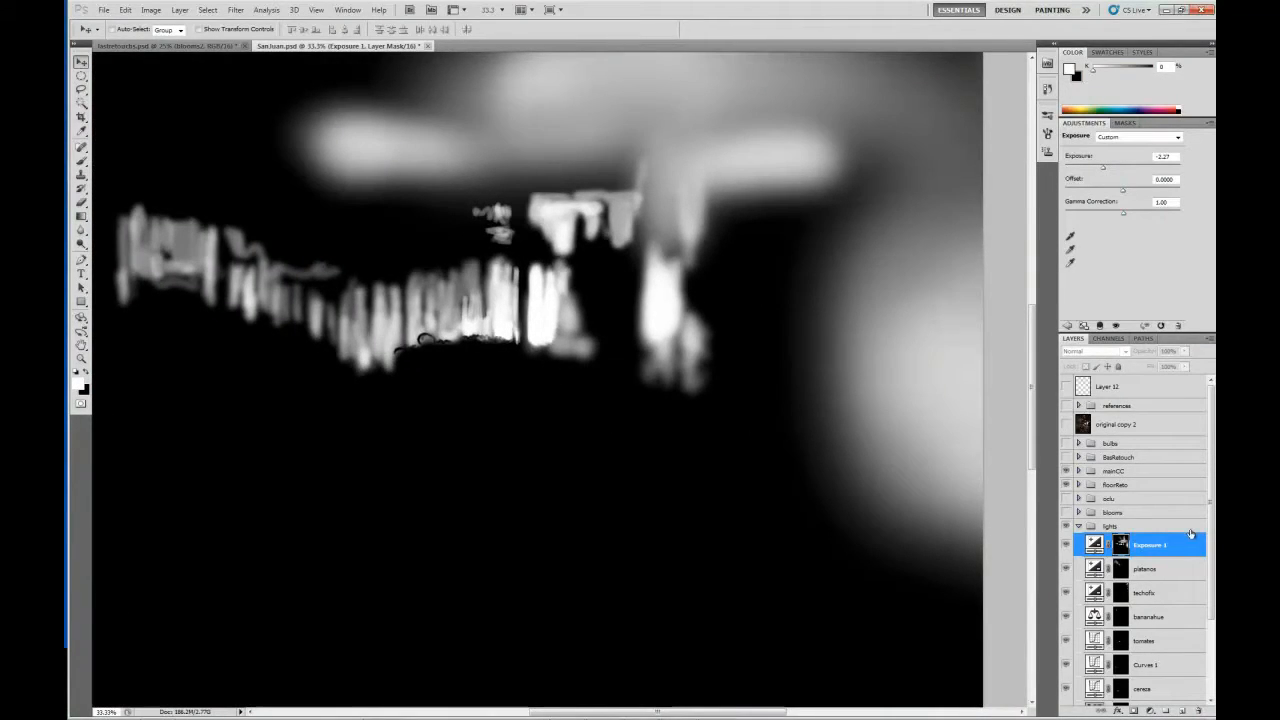
{"action": "left_click", "coordinate": [1095, 544]}
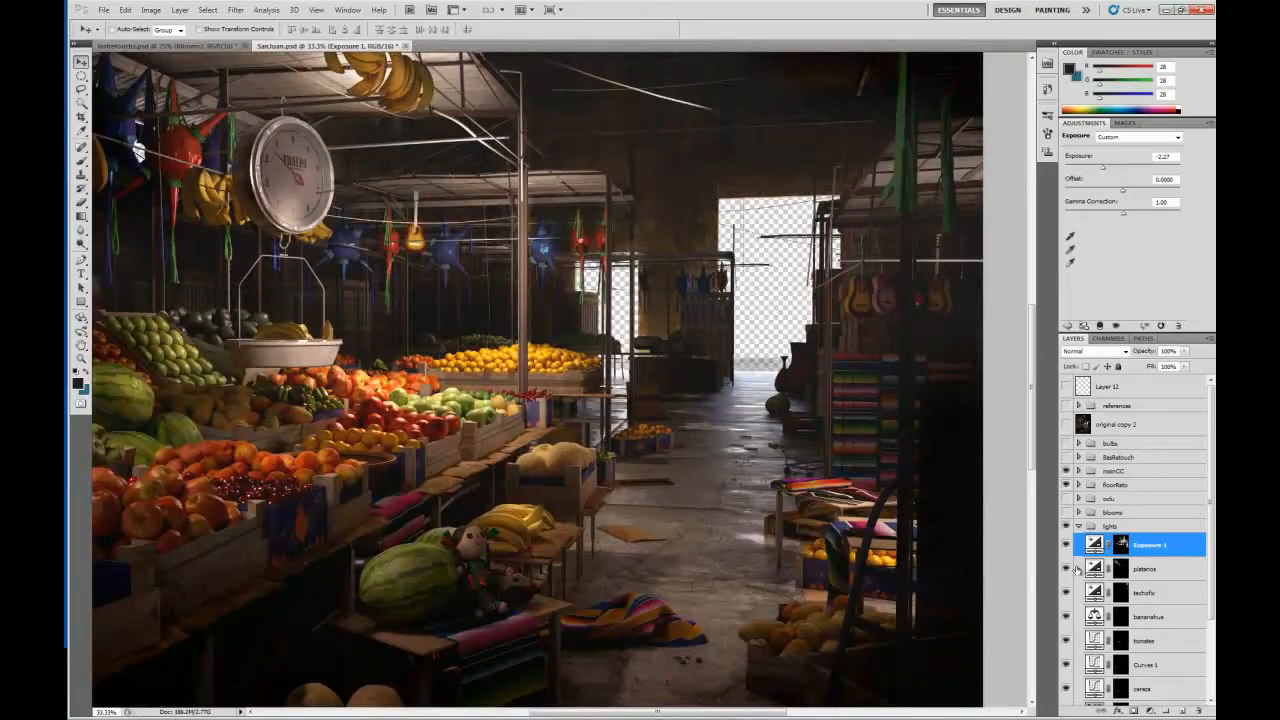
{"action": "left_click", "coordinate": [1121, 544], "text": "alt"}
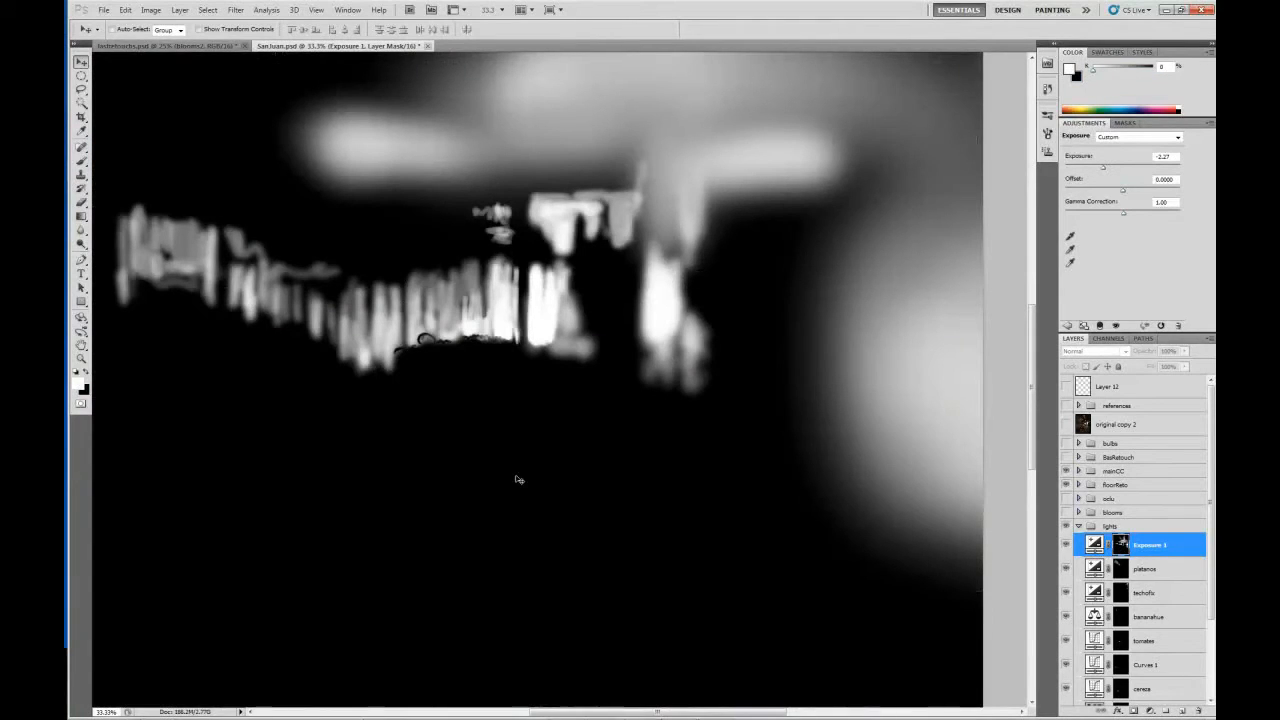
{"action": "left_click_drag", "start_coordinate": [370, 264], "coordinate": [490, 484]}
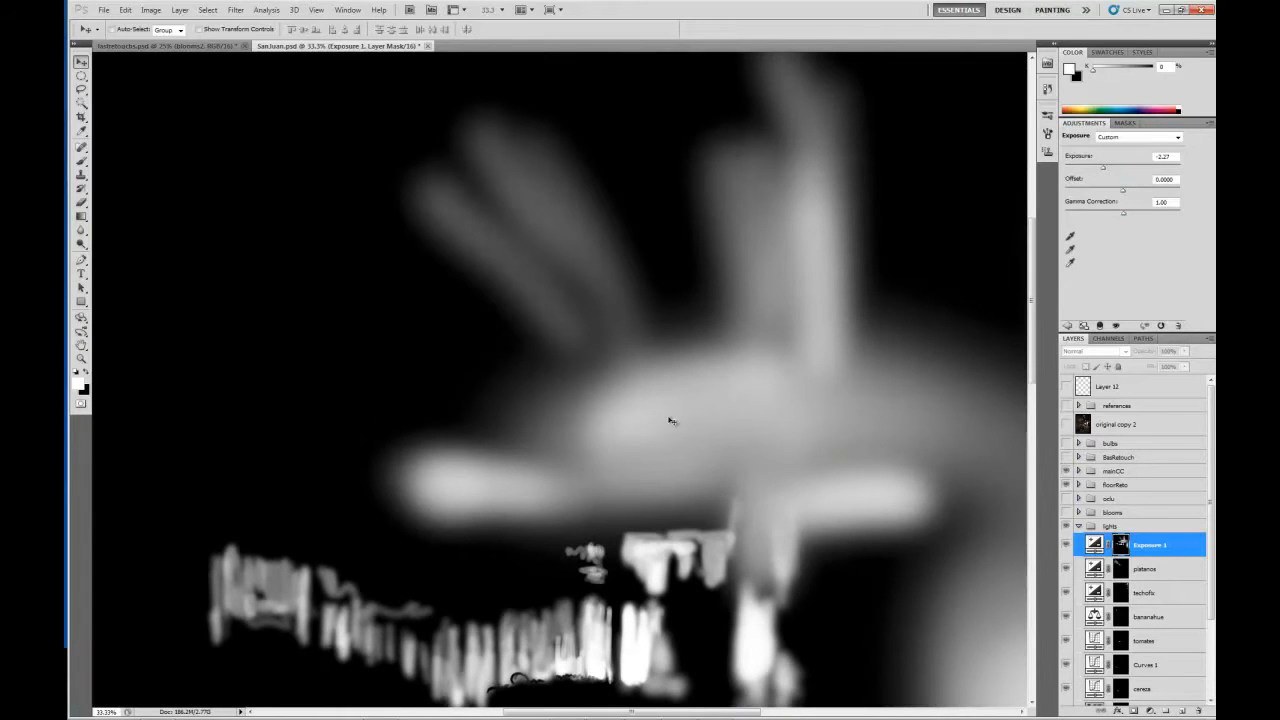
{"action": "scroll", "coordinate": [677, 391], "scroll_direction": "down", "scroll_amount": 2}
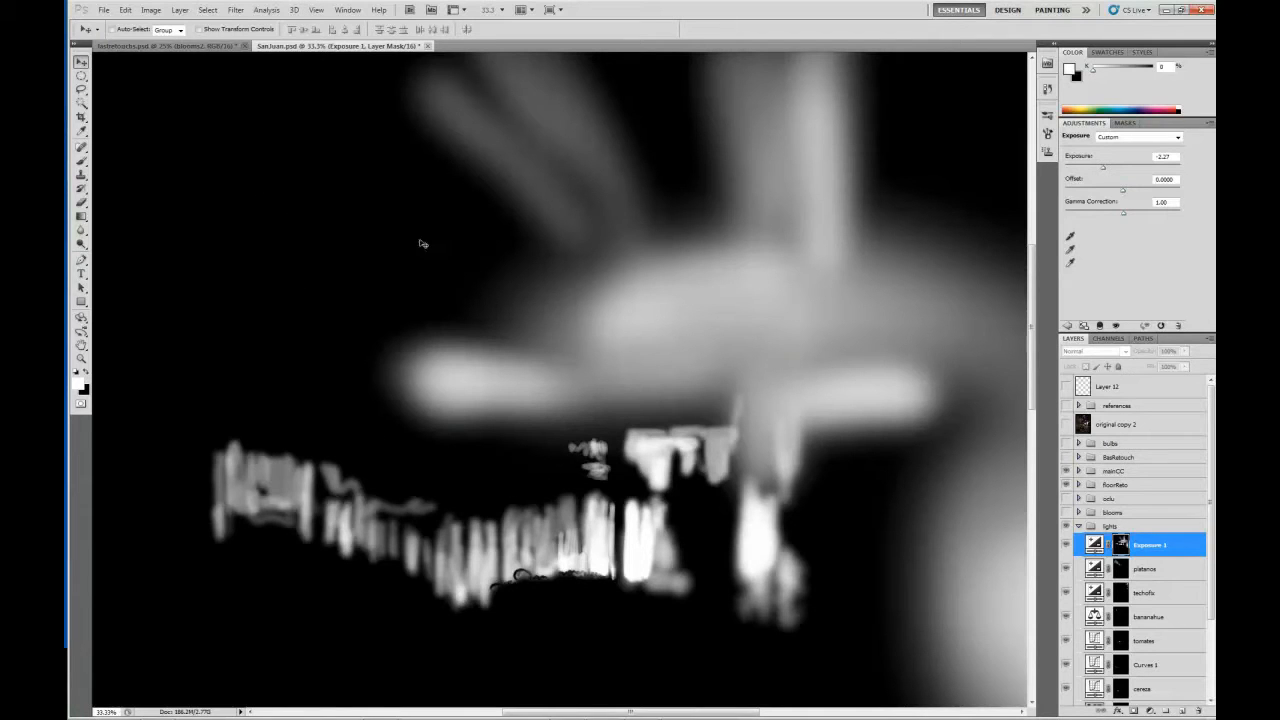
{"action": "left_click_drag", "start_coordinate": [359, 321], "coordinate": [379, 295]}
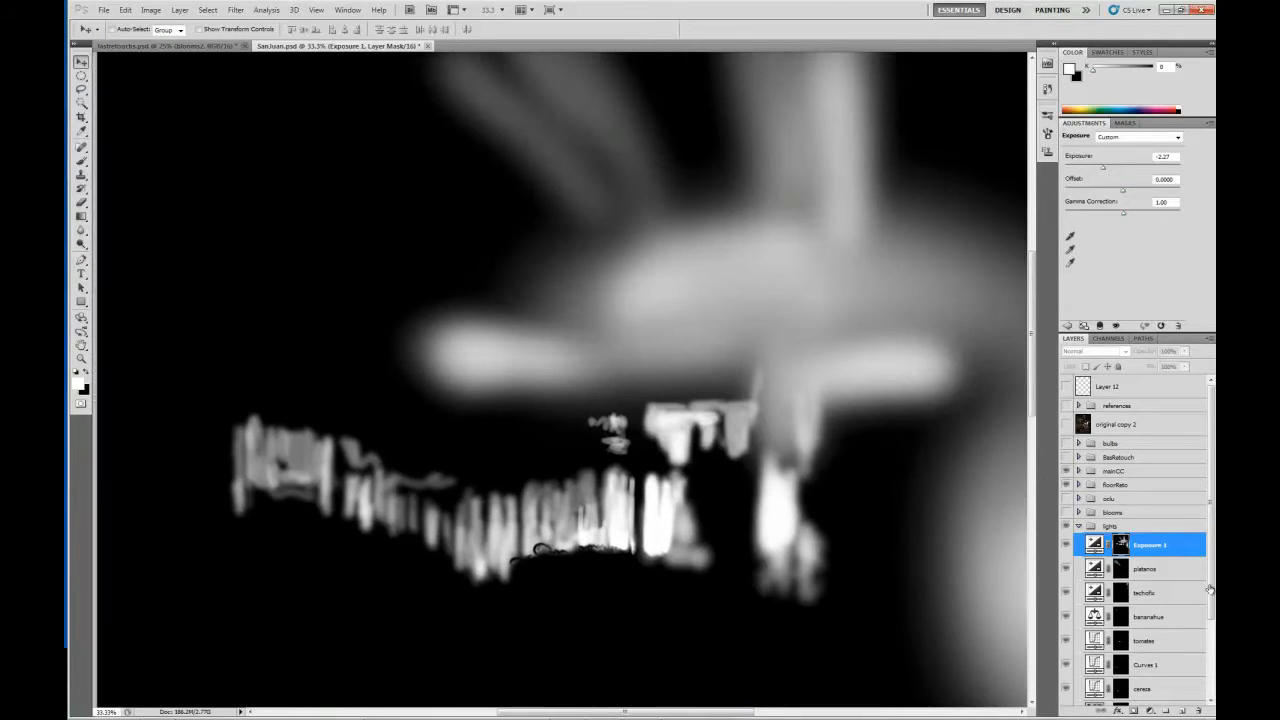
Return from the mask to the full image and recheck the scene with and without Exposure 1, leaving it visible.
{"action": "left_click", "coordinate": [1095, 547]}
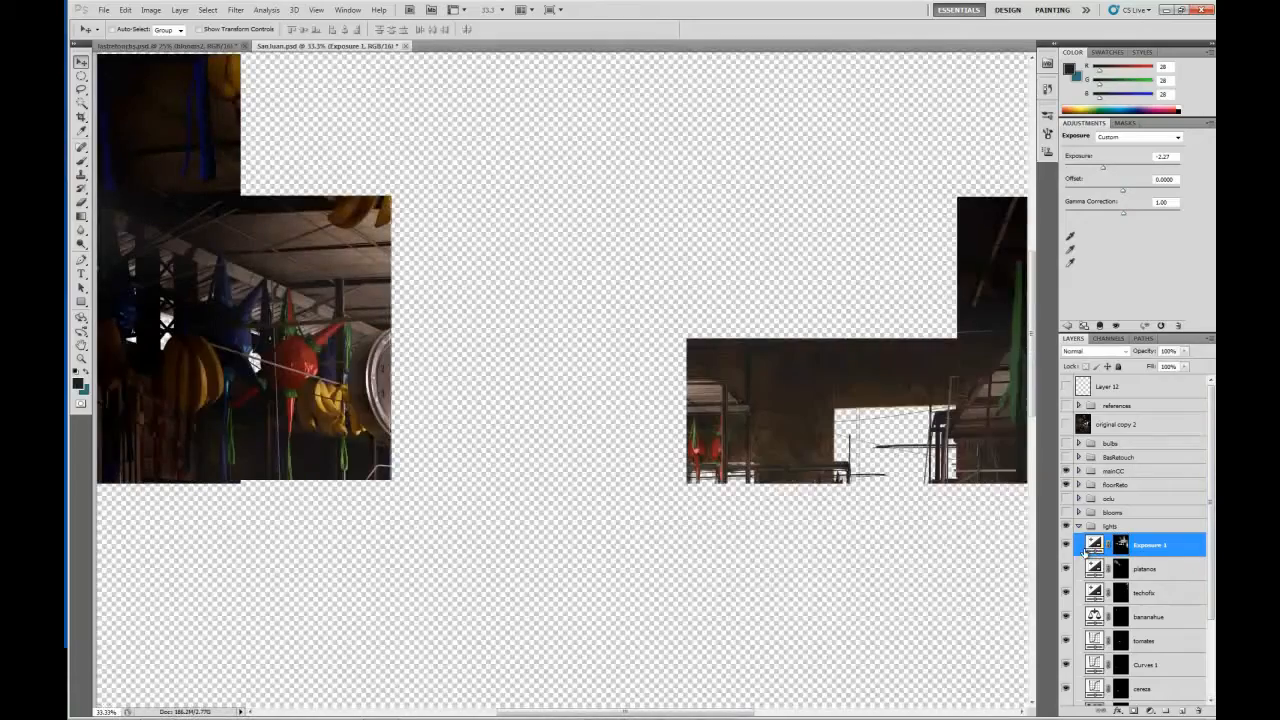
{"action": "left_click", "coordinate": [1066, 545]}
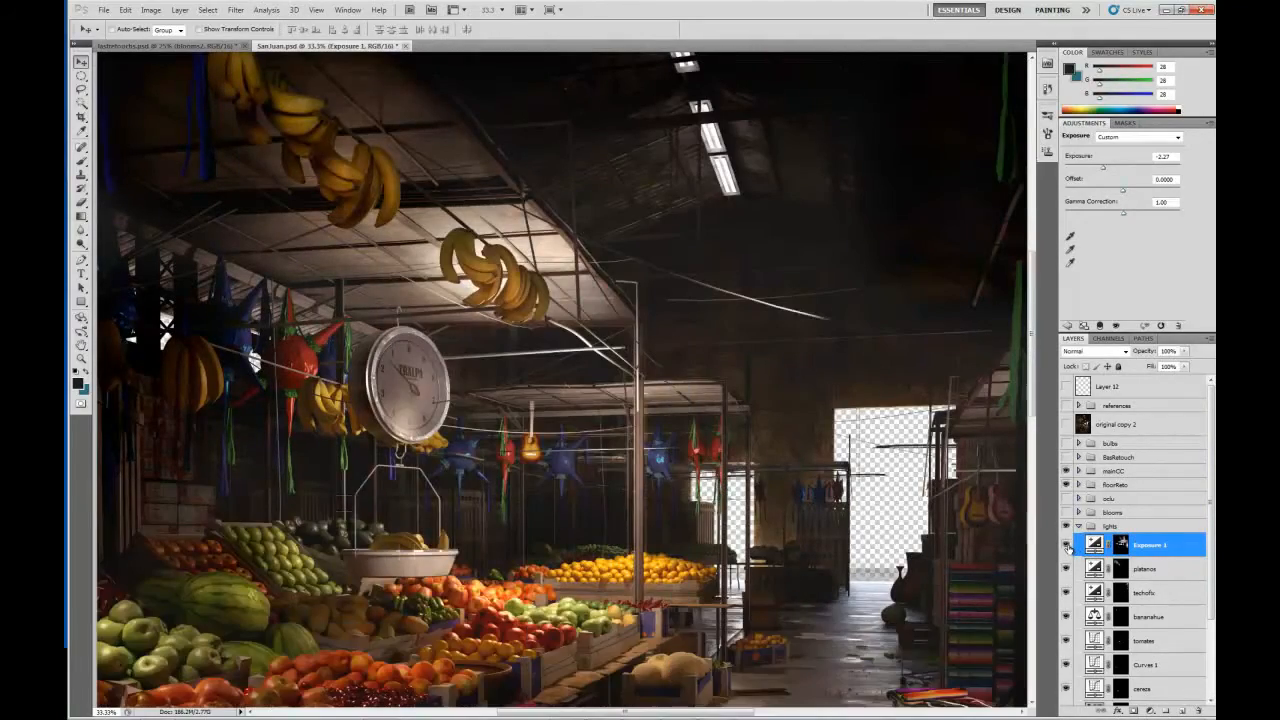
{"action": "left_click", "coordinate": [1066, 545]}
{"action": "left_click_drag", "start_coordinate": [606, 334], "coordinate": [486, 312]}
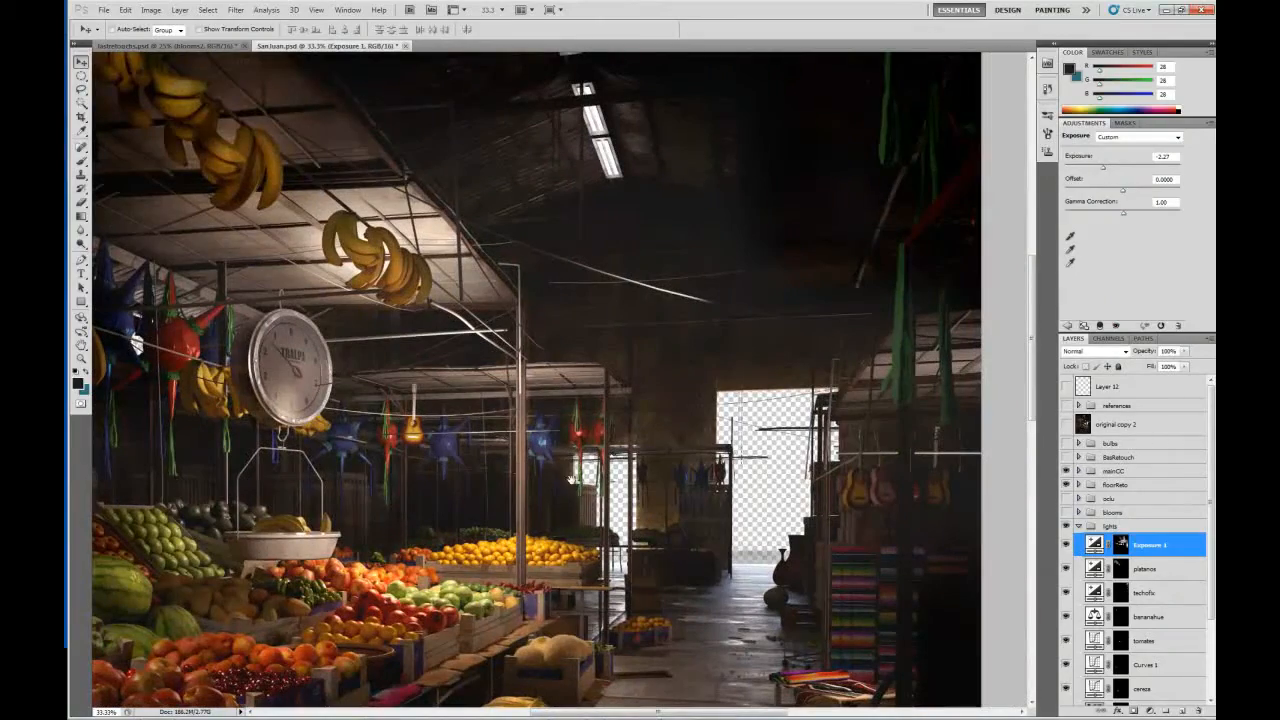
{"action": "left_click_drag", "start_coordinate": [570, 480], "coordinate": [700, 200]}
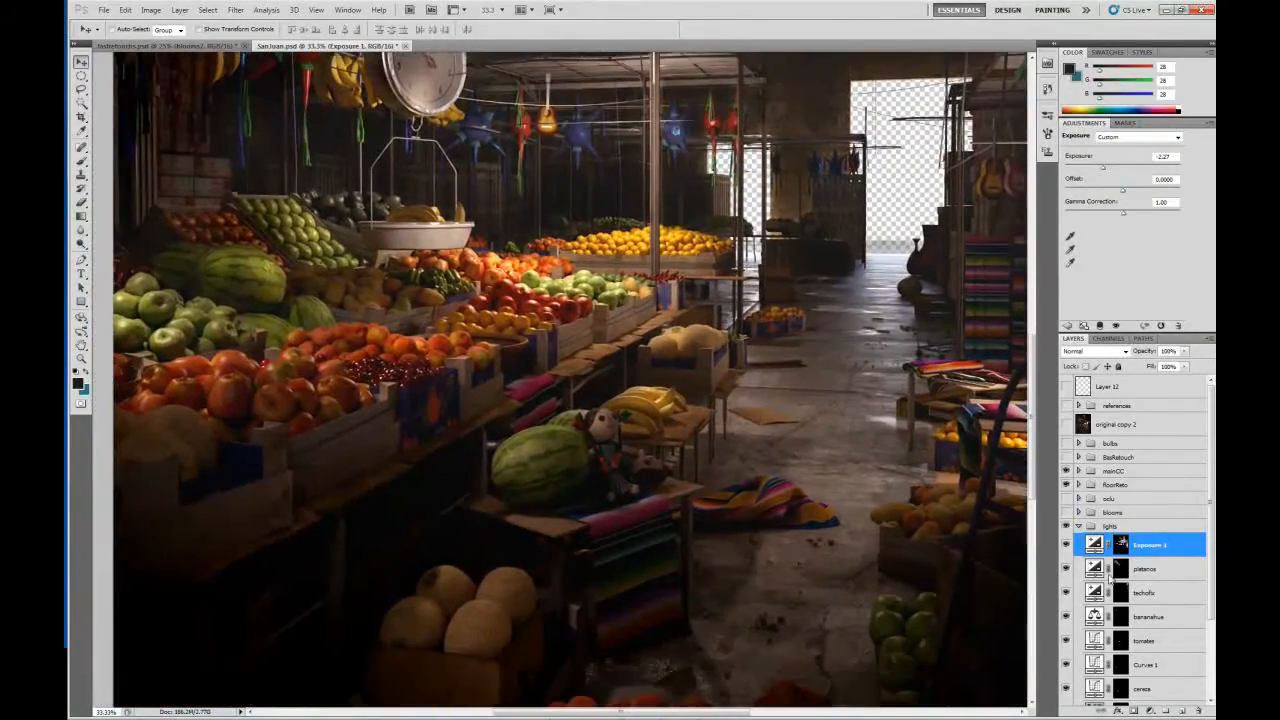
Compare the hanging bananas with and without the platanos adjustment, leaving the layer visible.
{"action": "left_click", "coordinate": [1066, 568]}
{"action": "left_click_drag", "start_coordinate": [654, 271], "coordinate": [694, 581]}
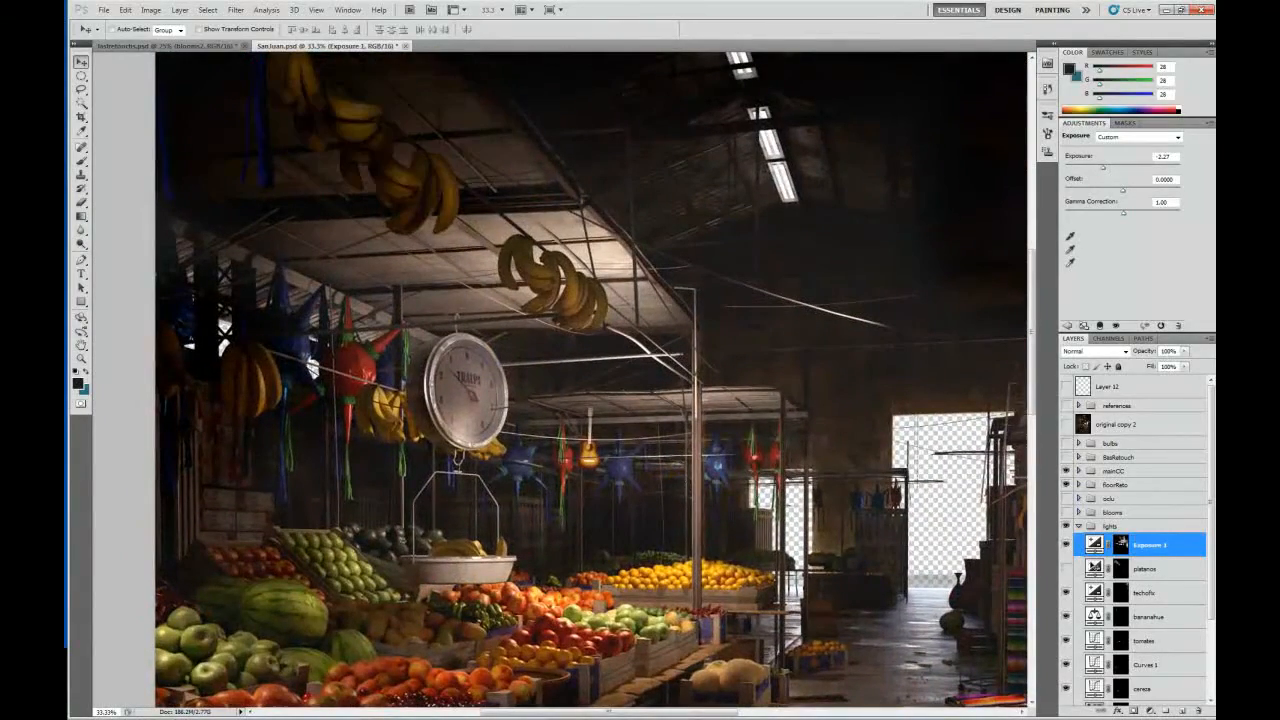
{"action": "left_click", "coordinate": [1066, 568]}
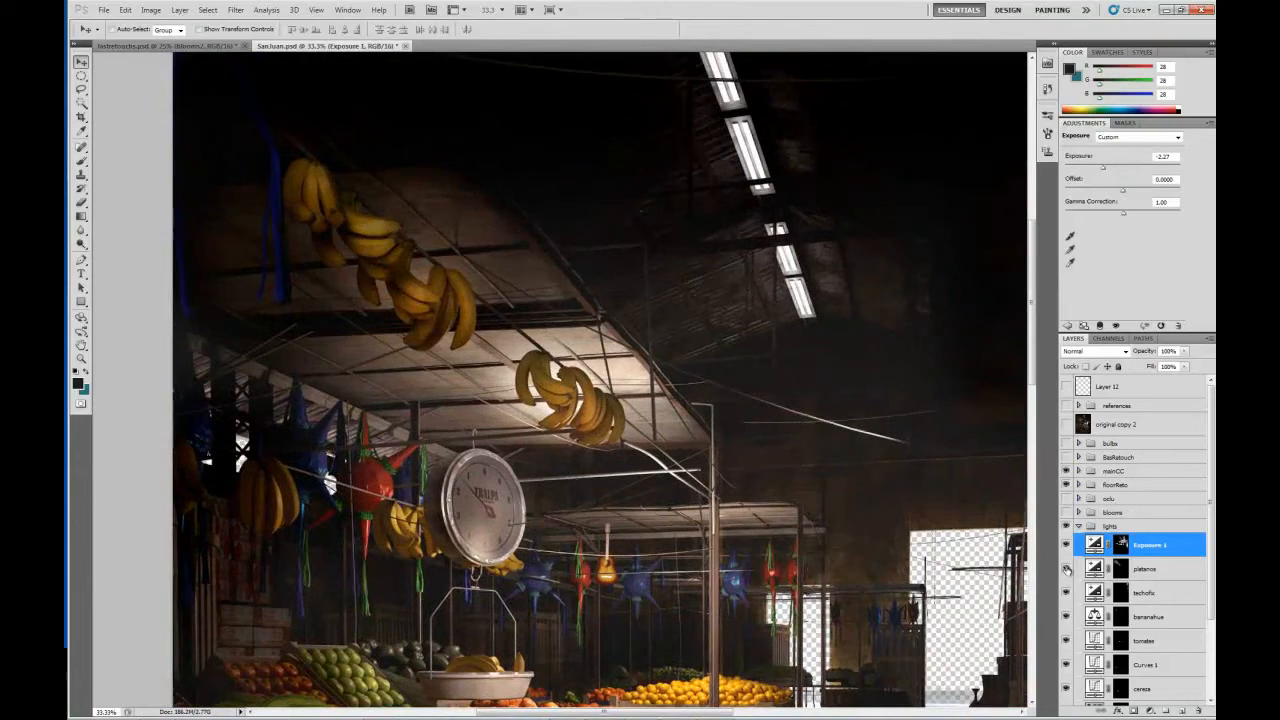
{"action": "left_click", "coordinate": [1066, 568]}
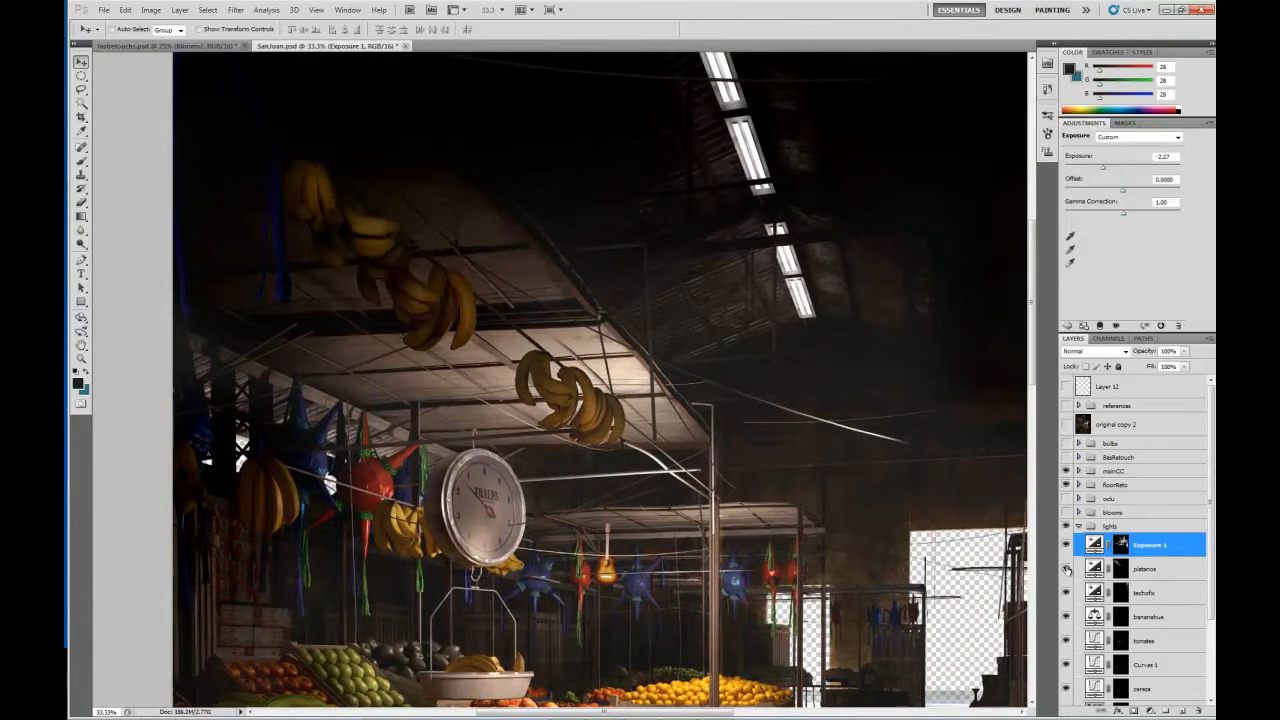
{"action": "left_click", "coordinate": [1066, 568]}
Select the platanos adjustment to show its exposure settings, view its layer mask alone, and return to the image.
{"action": "left_click", "coordinate": [1100, 568]}
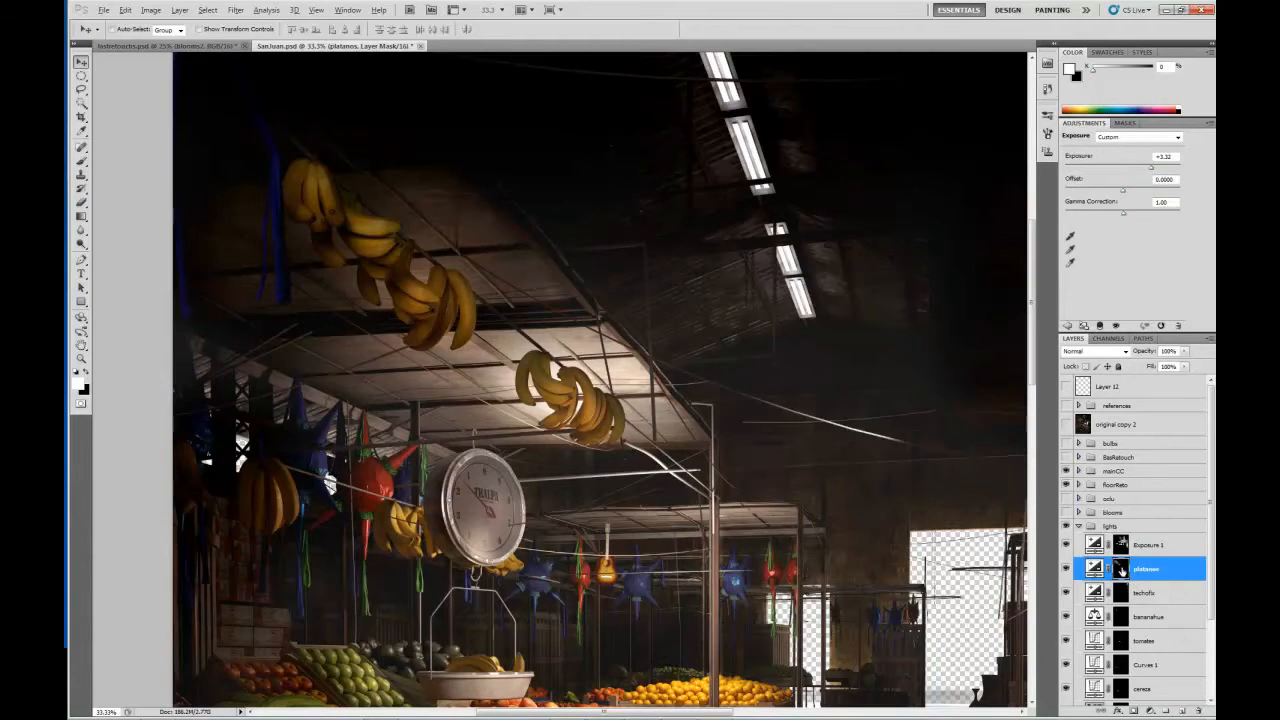
{"action": "left_click", "coordinate": [1121, 568], "text": "alt"}
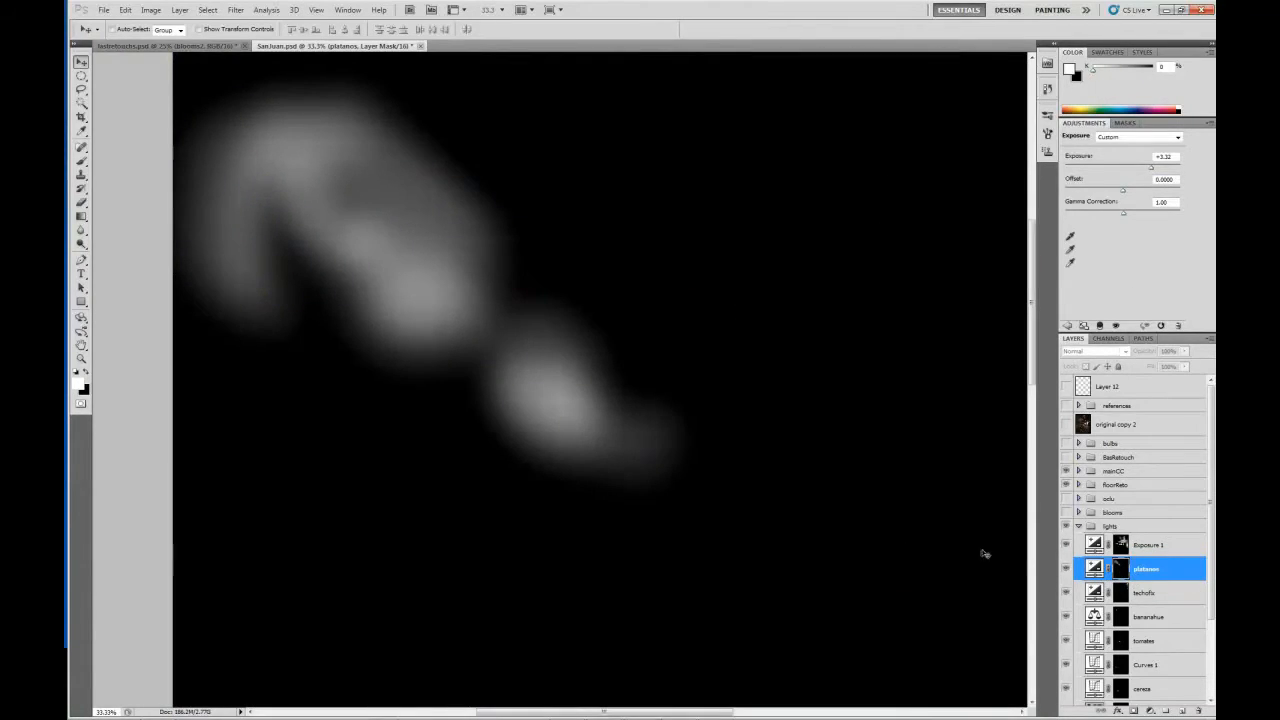
{"action": "left_click", "coordinate": [1095, 569]}
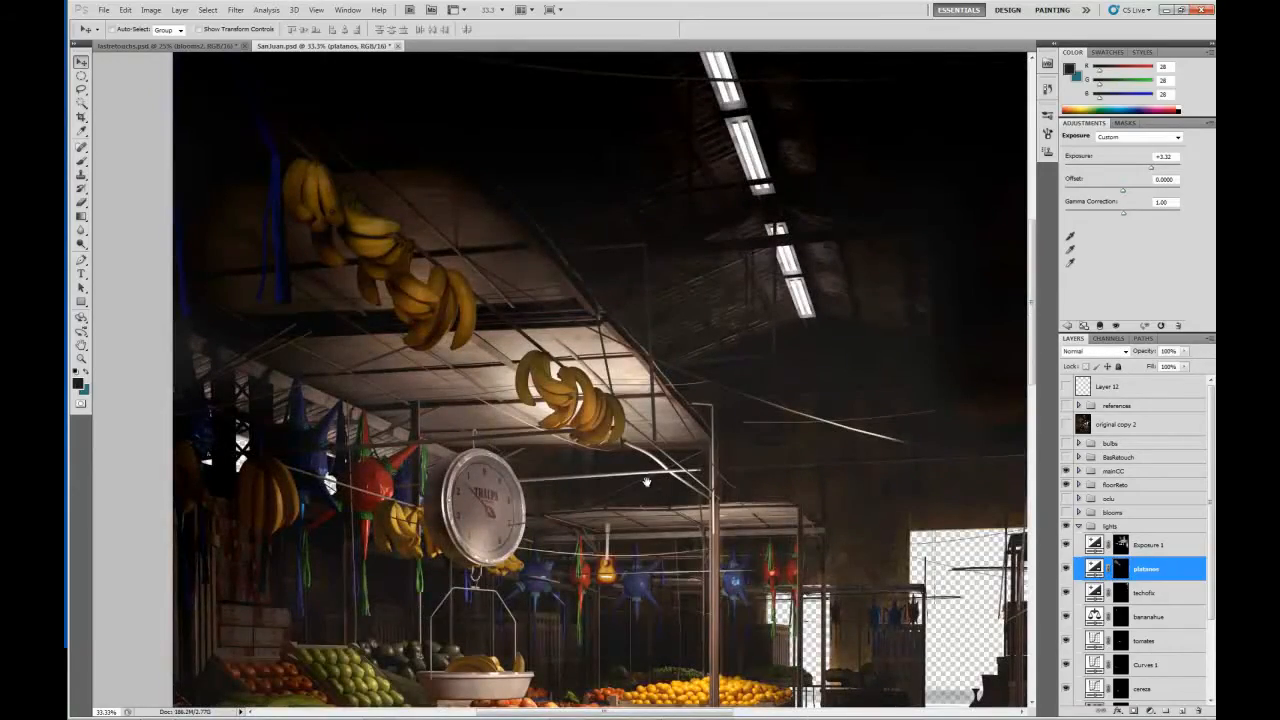
View the whole market scene and select the techofix adjustment to check its effect and exposure settings.
{"action": "left_click_drag", "start_coordinate": [578, 447], "coordinate": [630, 237]}
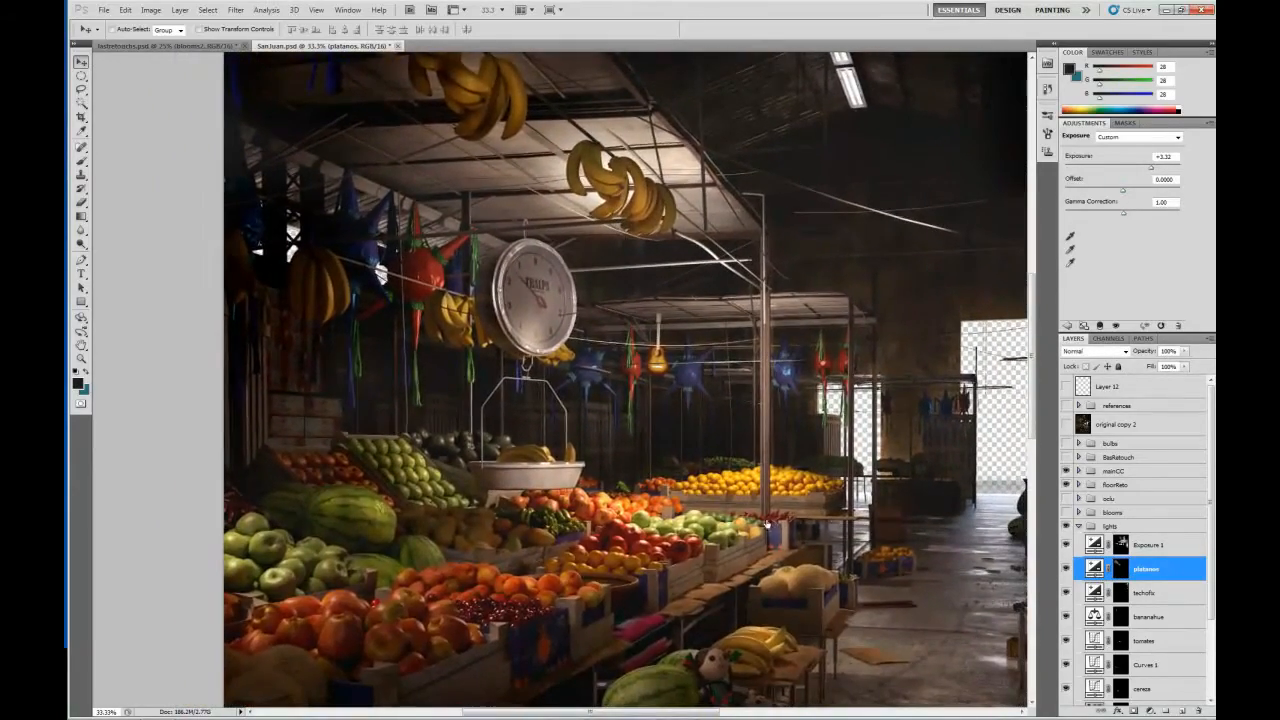
{"action": "left_click_drag", "start_coordinate": [767, 523], "coordinate": [654, 402]}
{"action": "key", "text": "ctrl+minus"}
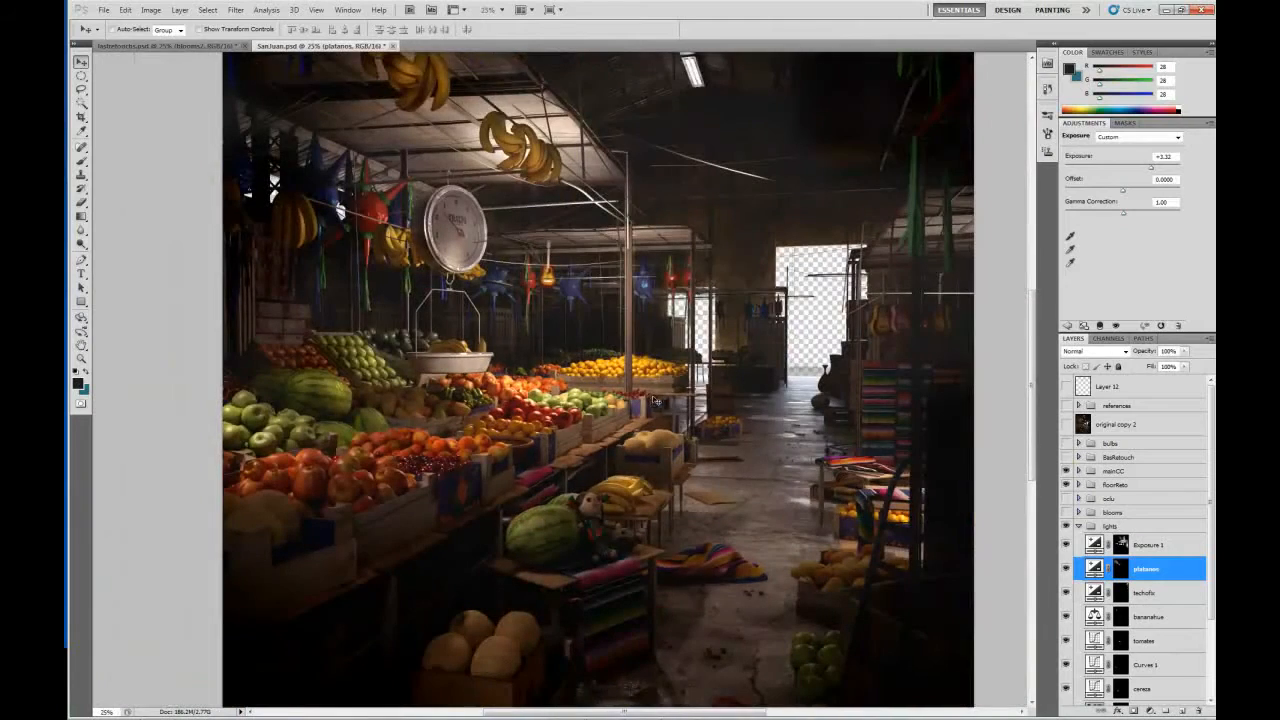
{"action": "key", "text": "ctrl+minus"}
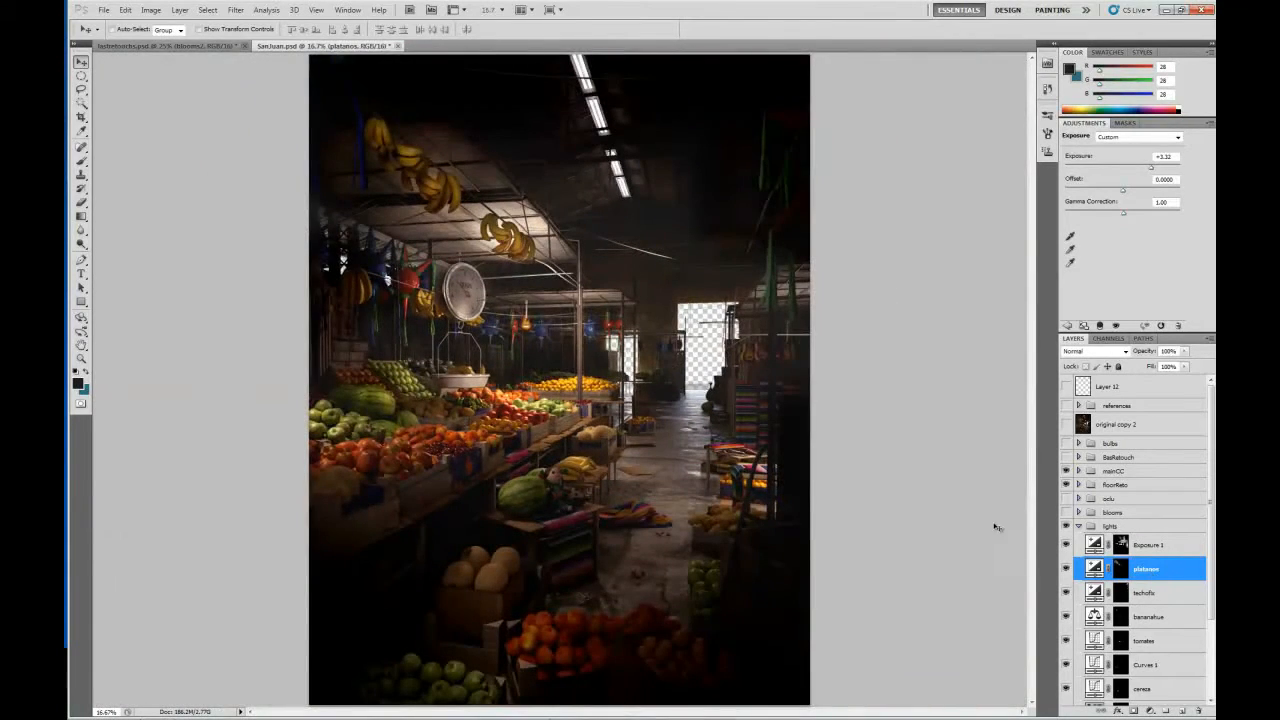
{"action": "left_click", "coordinate": [1069, 594]}
{"action": "left_click", "coordinate": [1094, 592]}
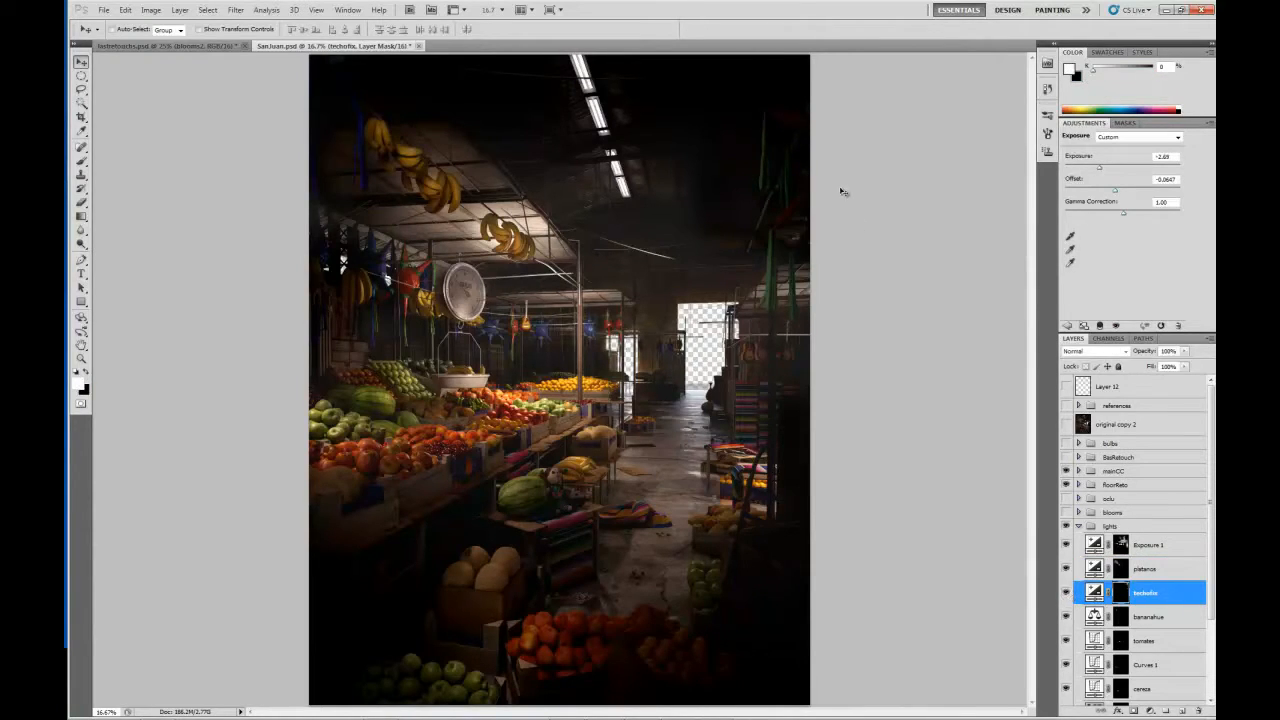
Select the bananahue Color Balance adjustment and compare the whole scene with and without it.
{"action": "left_click", "coordinate": [1094, 617]}
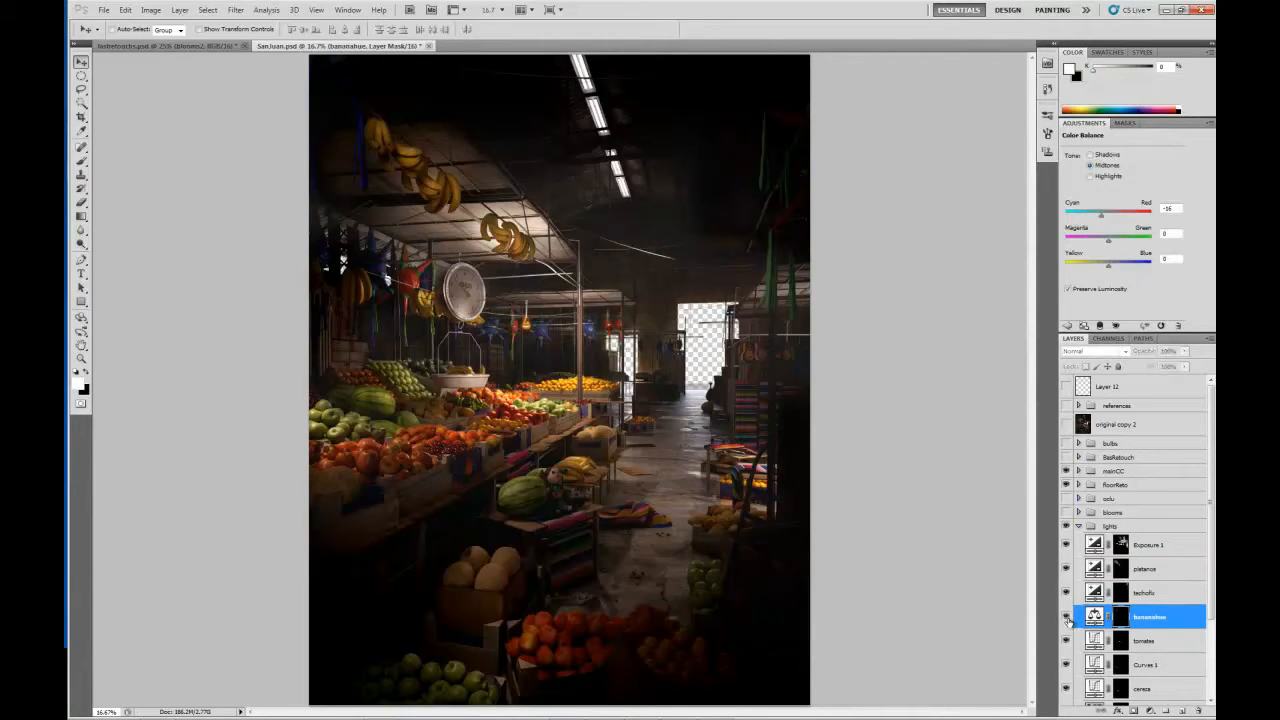
{"action": "left_click", "coordinate": [1066, 617]}
{"action": "left_click", "coordinate": [1066, 617]}
{"action": "left_click", "coordinate": [1066, 617]}
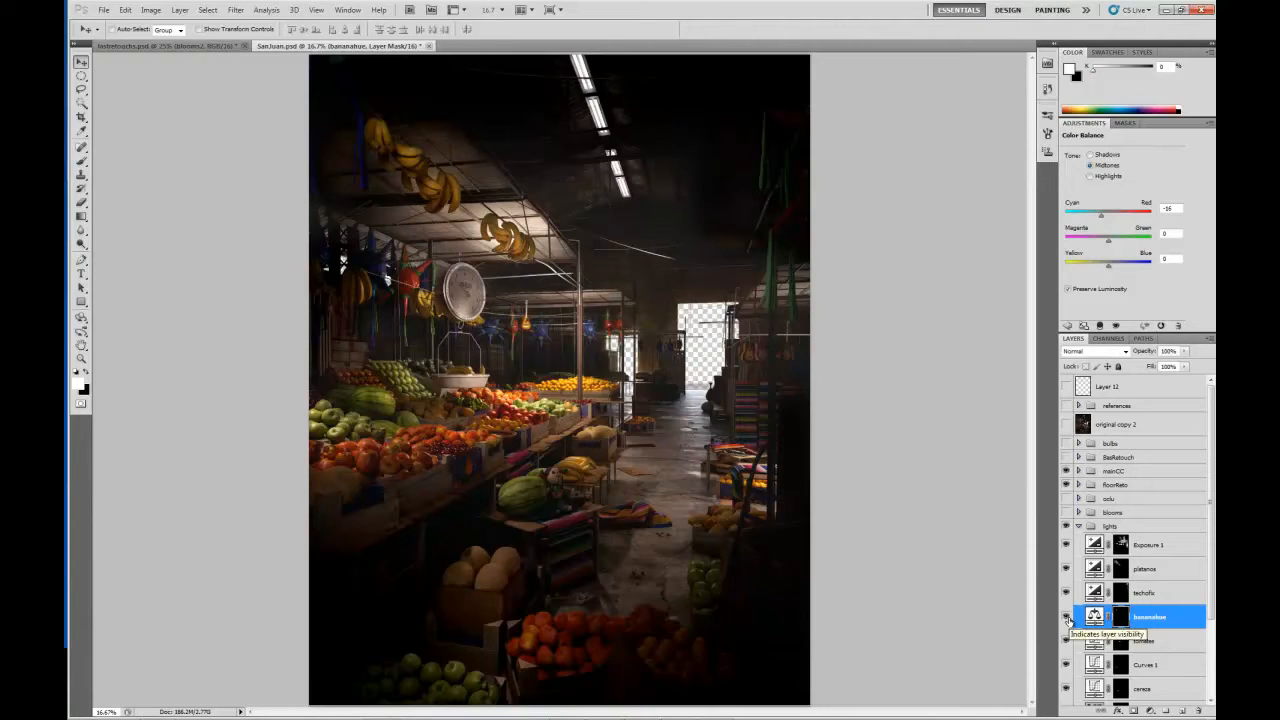
Inspect the hanging bananas at 50% magnification, comparing them with and without the bananahue adjustment.
{"action": "key", "text": "ctrl+plus"}
{"action": "key", "text": "ctrl+plus"}
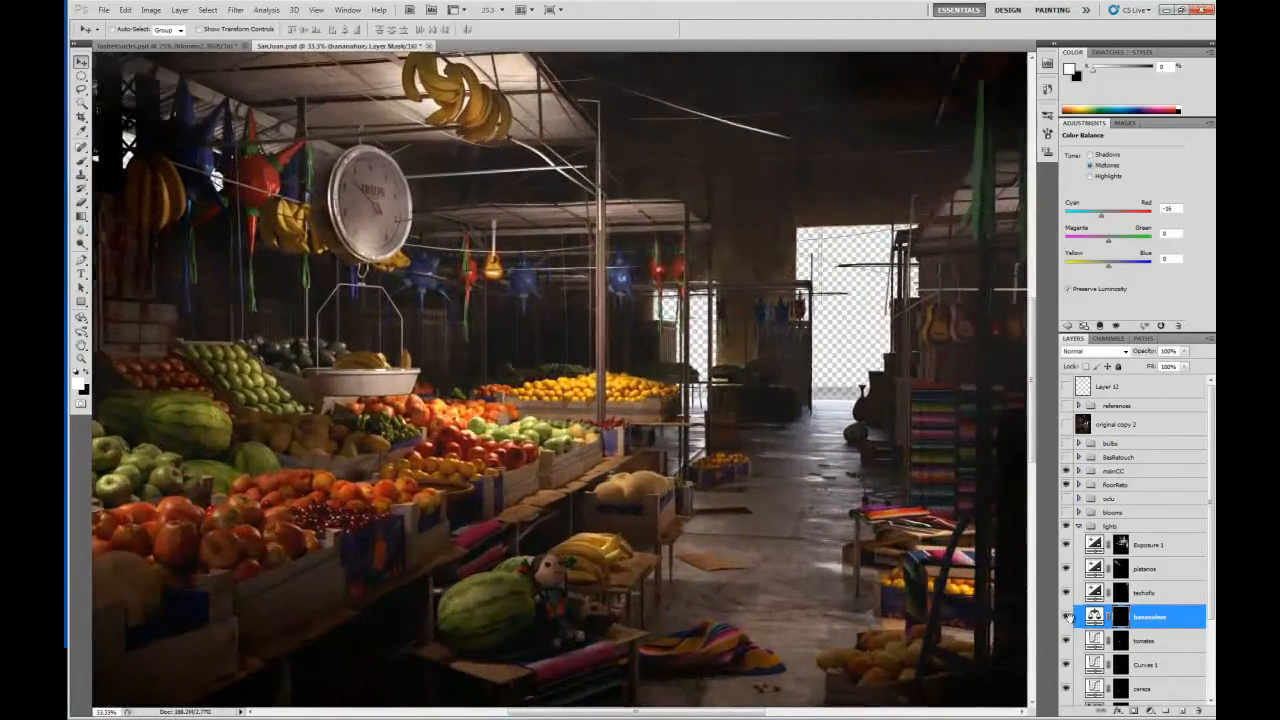
{"action": "left_click_drag", "start_coordinate": [537, 357], "coordinate": [780, 595]}
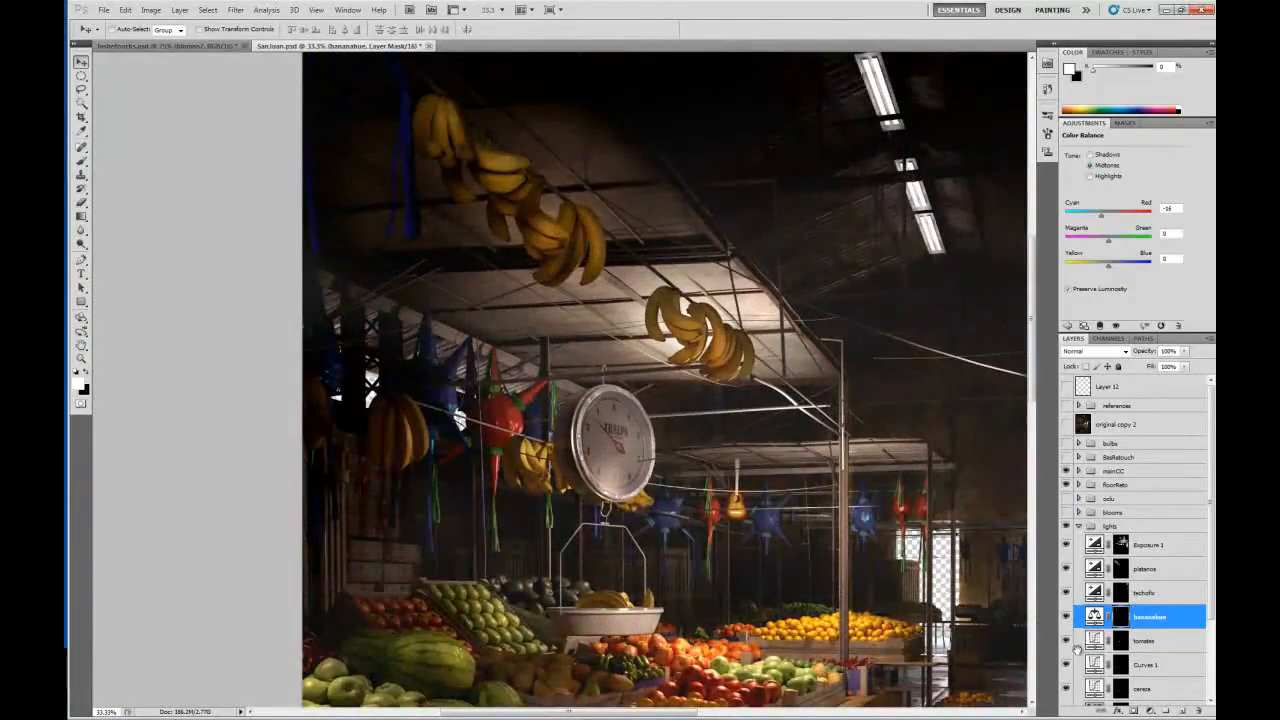
{"action": "key", "text": "ctrl+plus"}
{"action": "left_click_drag", "start_coordinate": [730, 262], "coordinate": [768, 461]}
{"action": "left_click", "coordinate": [1067, 617]}
{"action": "left_click", "coordinate": [1067, 617]}
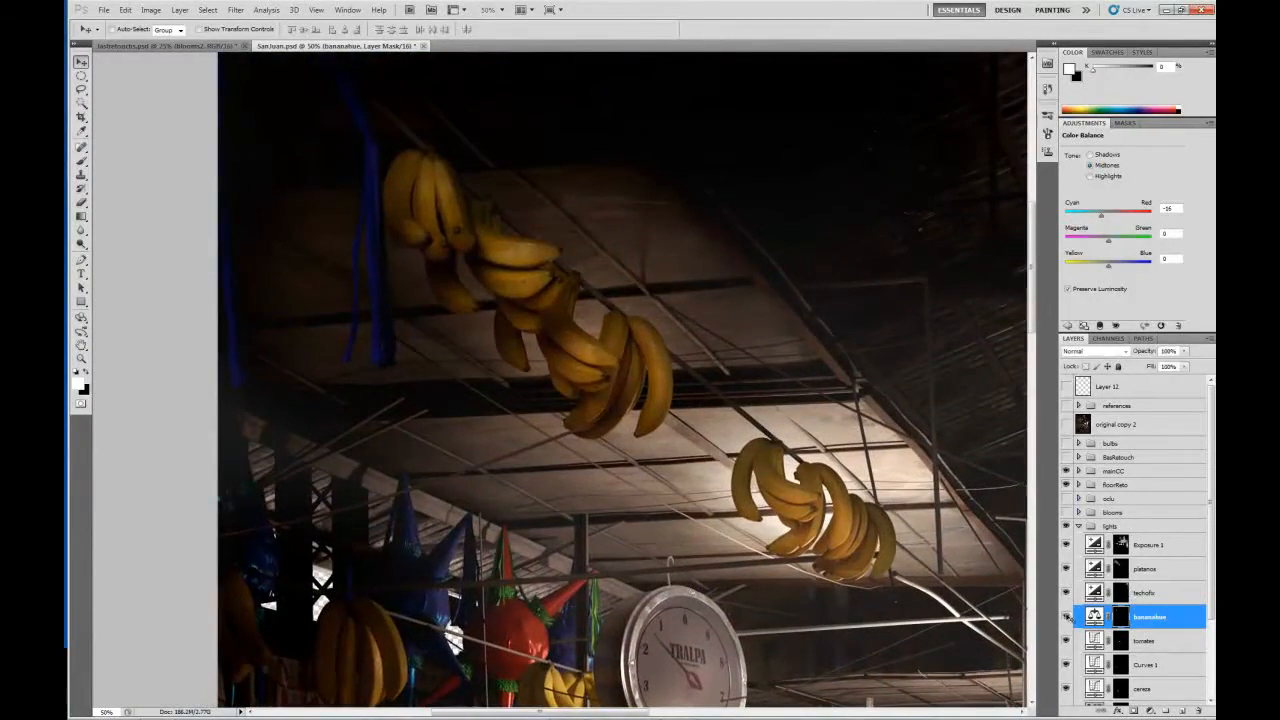
Inspect the upper hanging bananas at 66.67% magnification, comparing them with and without the bananahue adjustment.
{"action": "left_click_drag", "start_coordinate": [600, 324], "coordinate": [637, 441]}
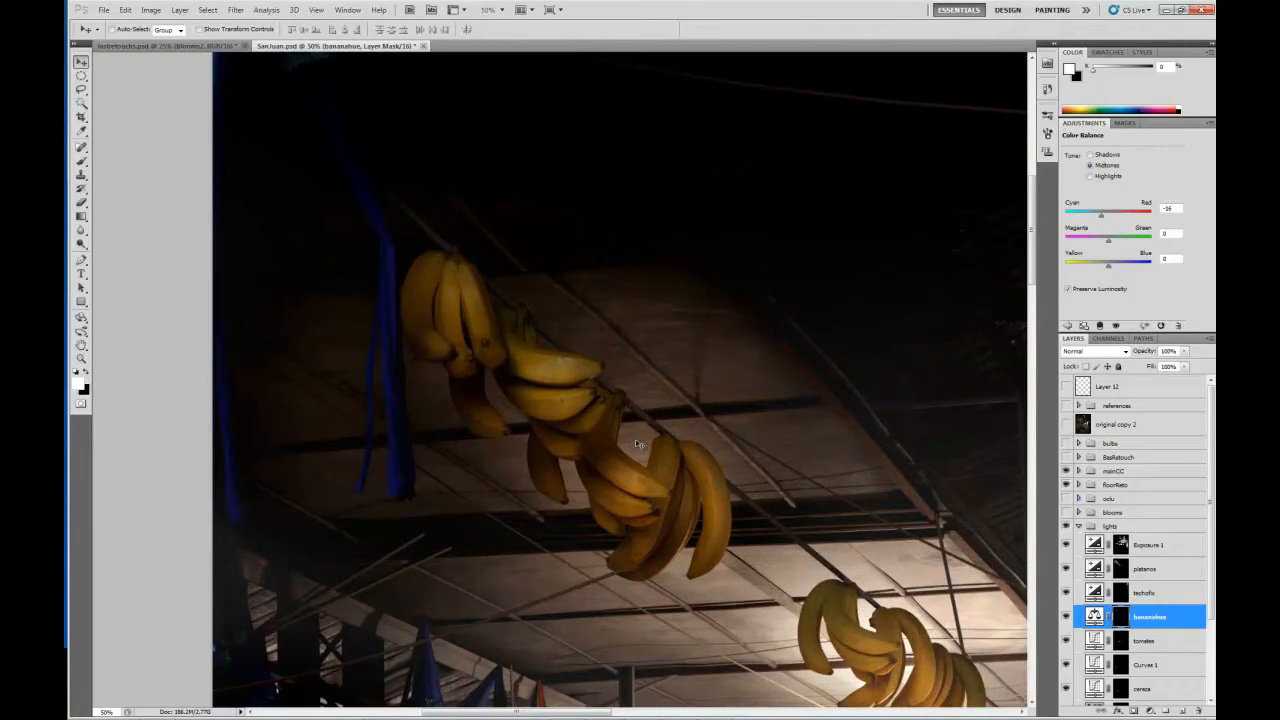
{"action": "key", "text": "ctrl+plus"}
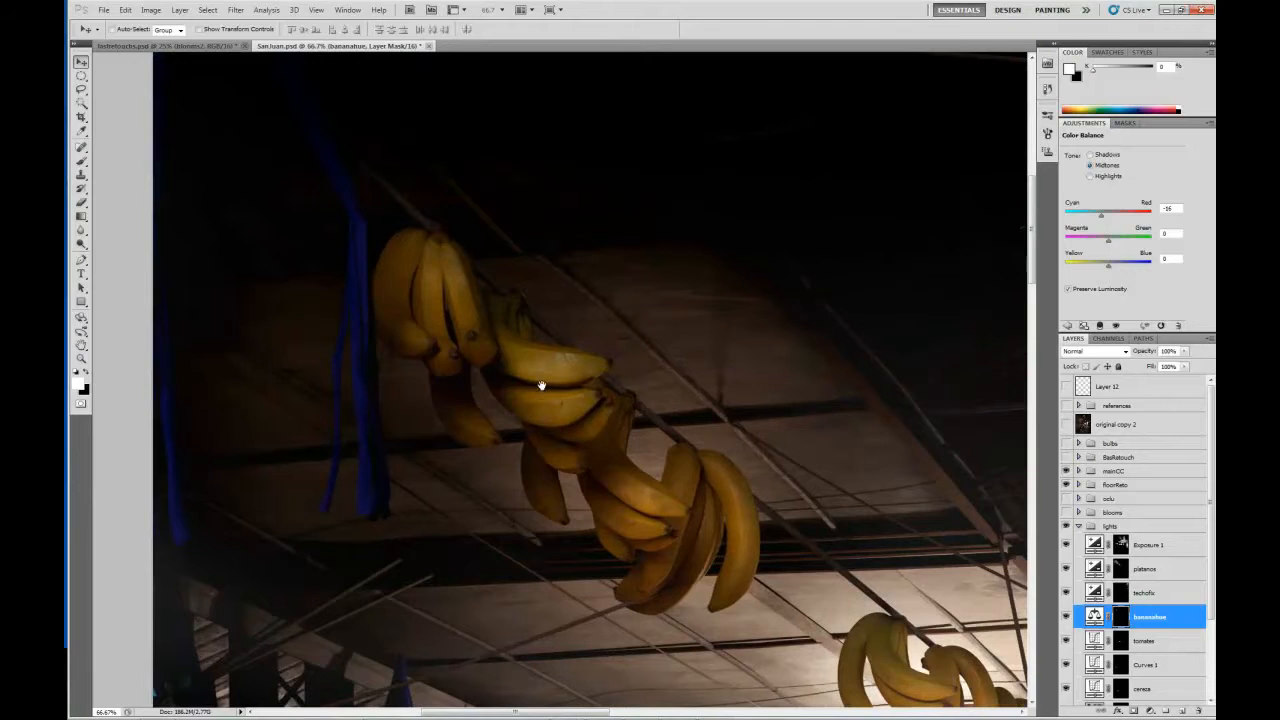
{"action": "left_click_drag", "start_coordinate": [540, 385], "coordinate": [493, 292]}
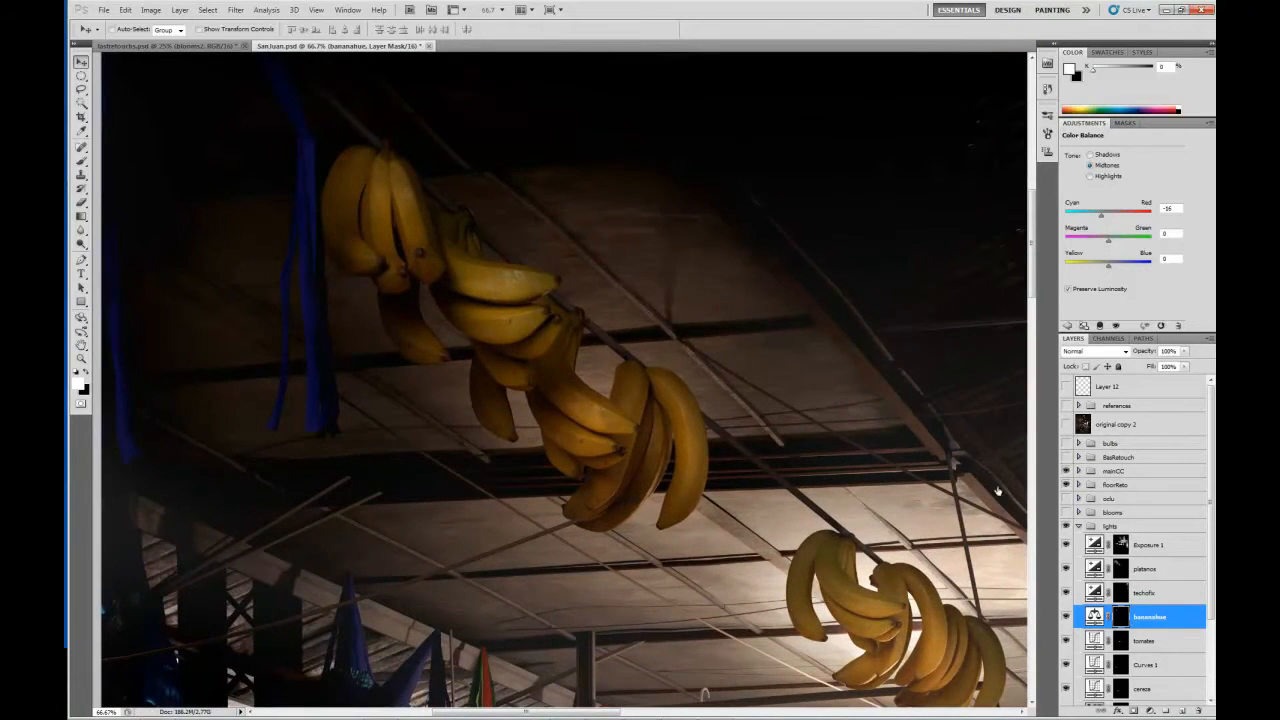
{"action": "left_click", "coordinate": [1066, 621]}
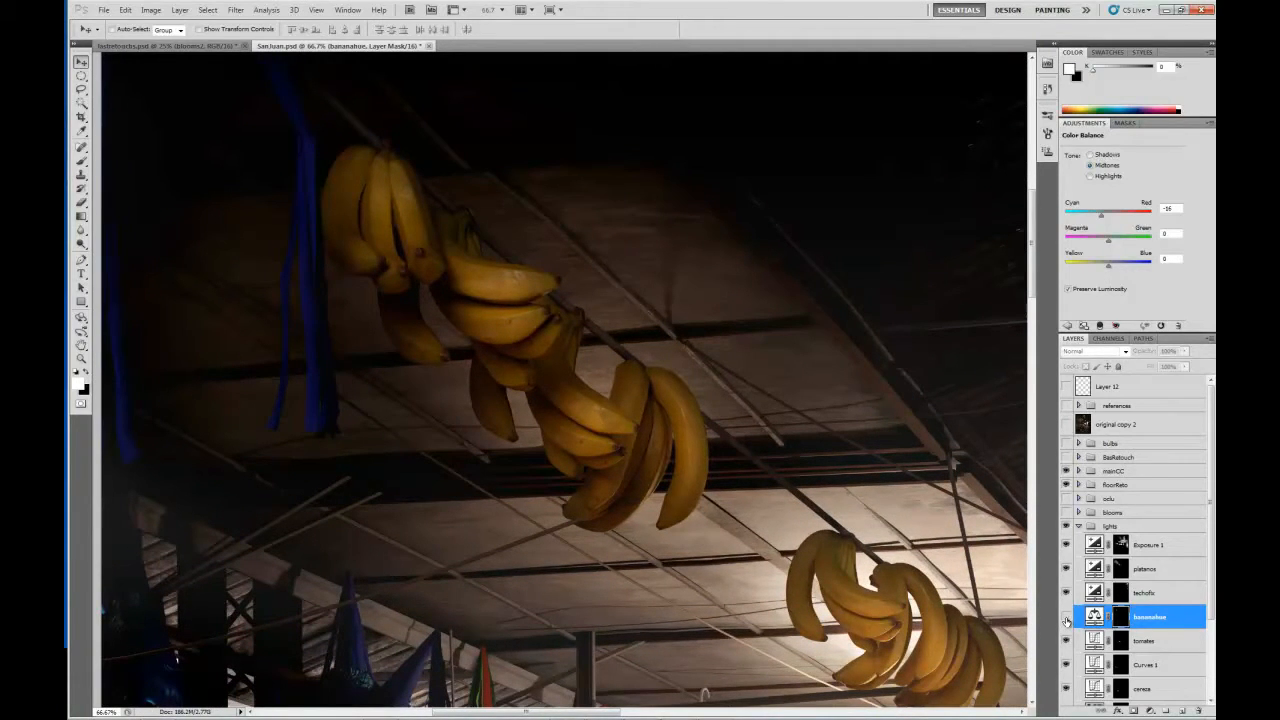
{"action": "left_click", "coordinate": [1066, 621]}
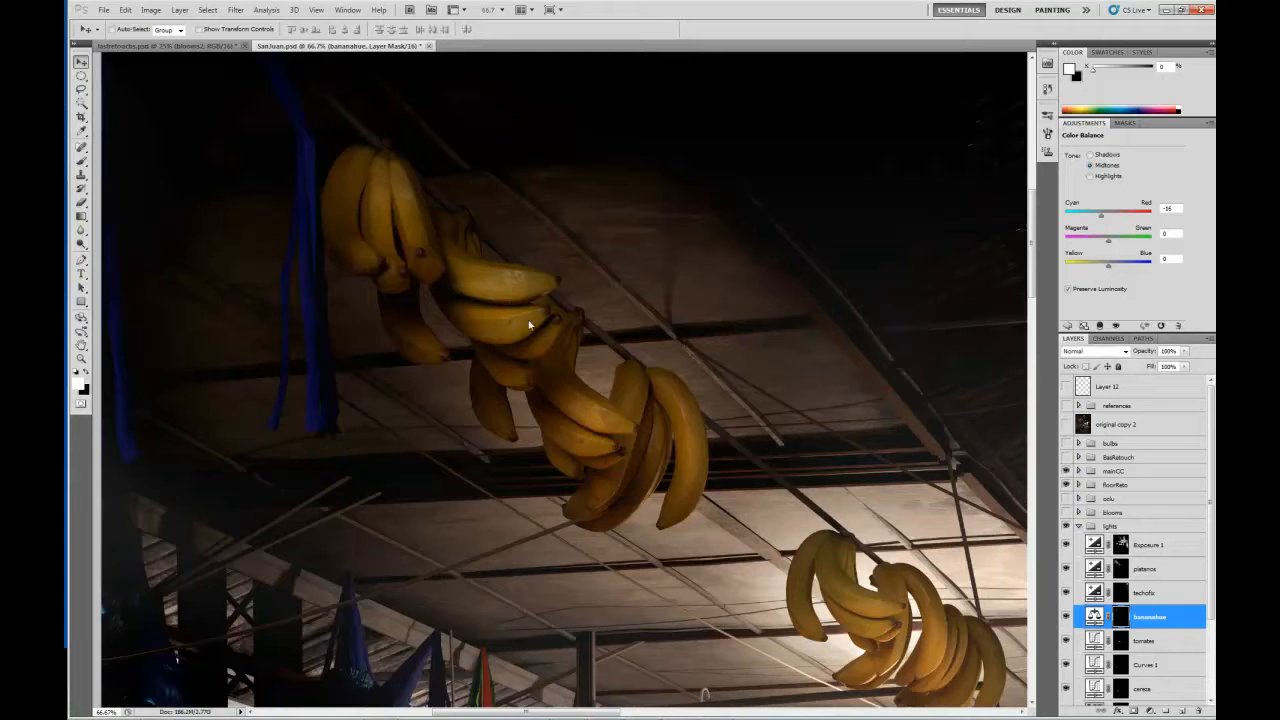
Compare the lower banana bunch near the lit ceiling with and without the bananahue adjustment.
{"action": "left_click_drag", "start_coordinate": [748, 408], "coordinate": [630, 341]}
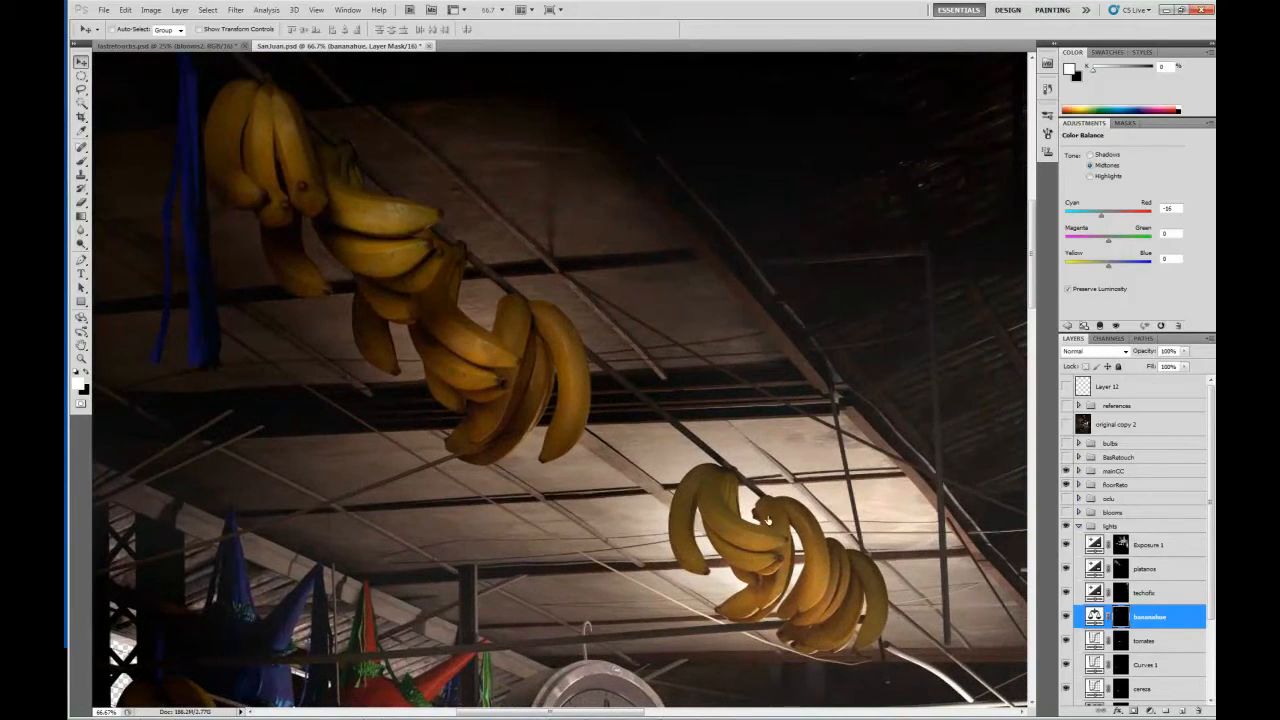
{"action": "left_click", "coordinate": [1067, 617]}
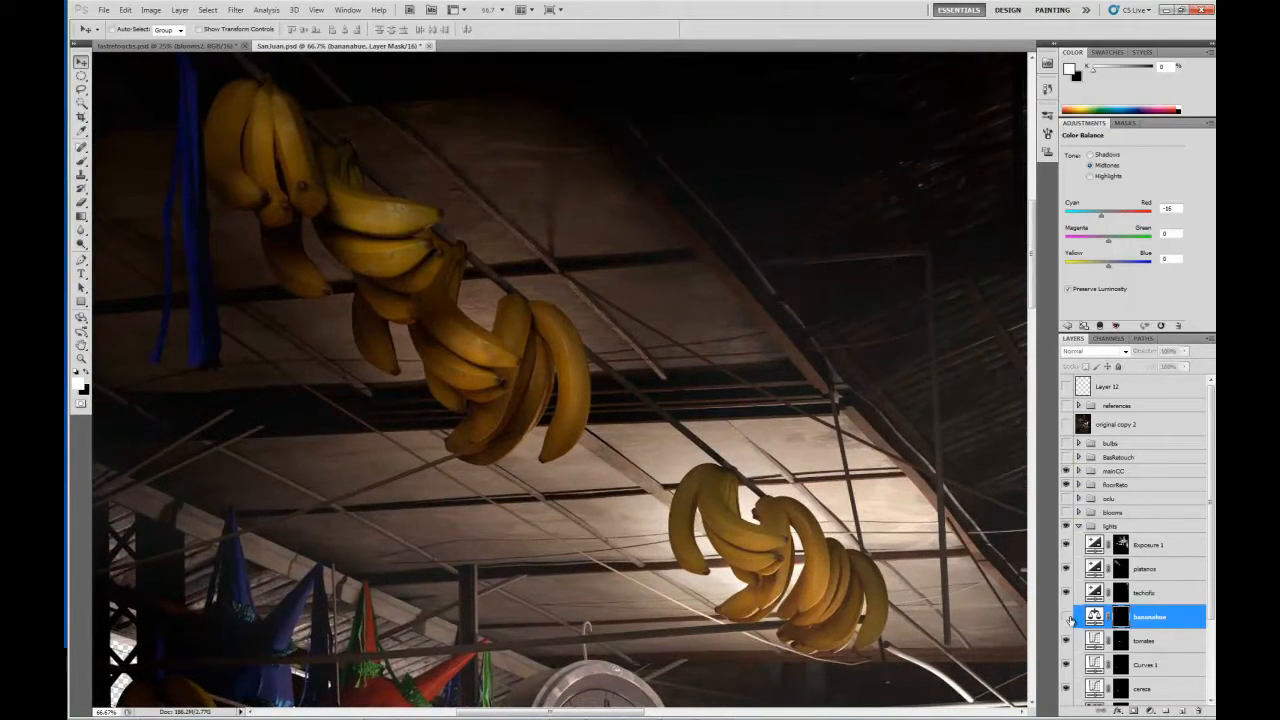
{"action": "left_click", "coordinate": [1067, 617]}
{"action": "left_click", "coordinate": [1065, 617]}
View the bananahue adjustment's layer mask alone to see the painted banana areas, and return to the image.
{"action": "left_click", "coordinate": [1094, 618]}
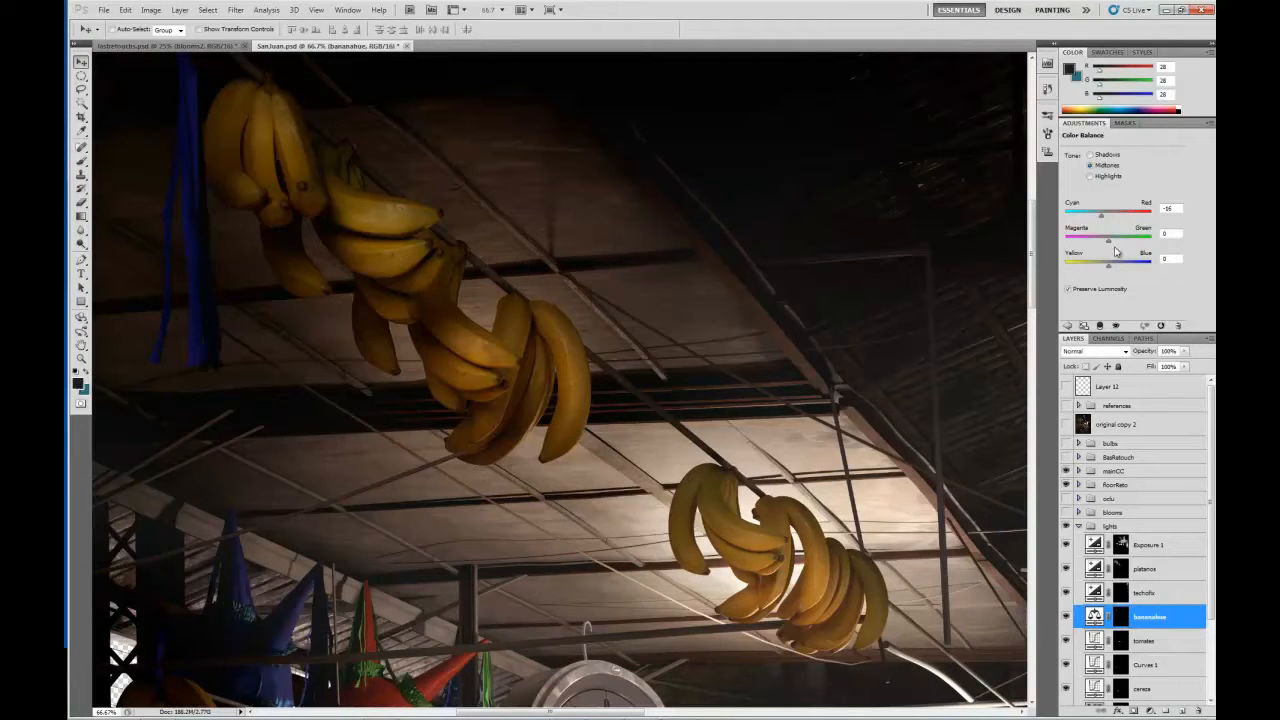
{"action": "left_click", "coordinate": [1119, 617], "text": "alt"}
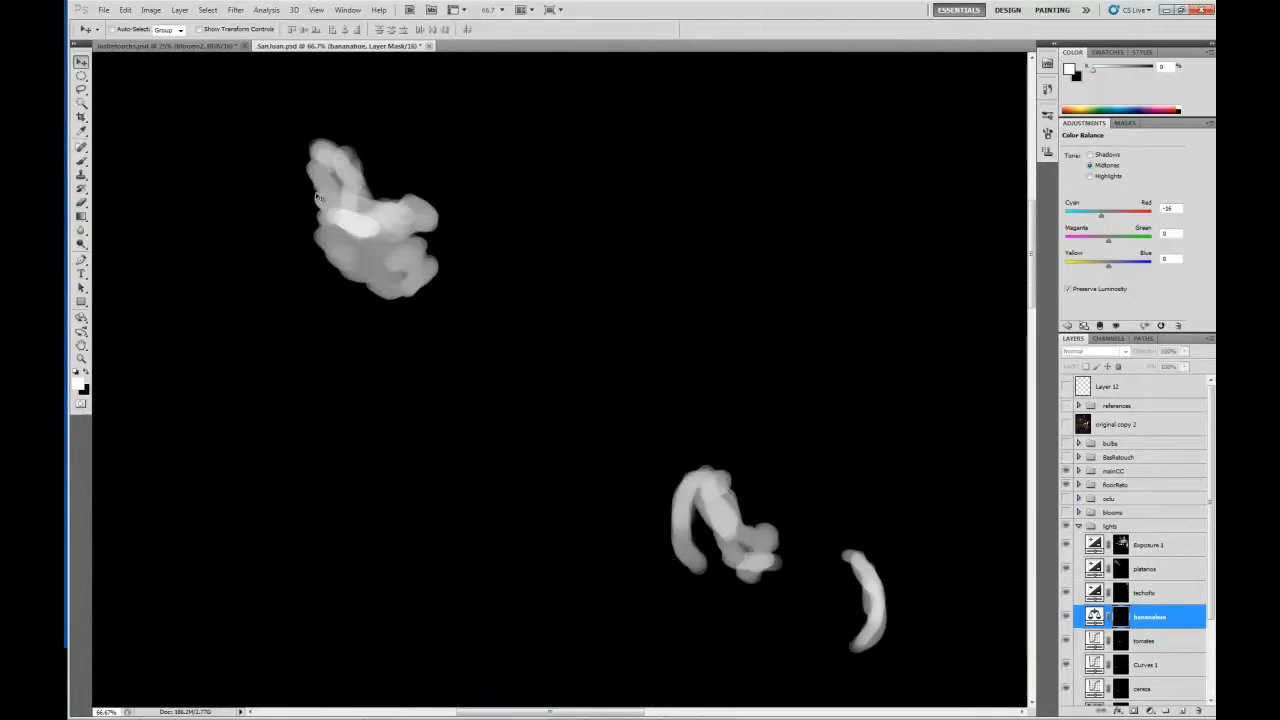
{"action": "left_click", "coordinate": [1117, 617], "text": "alt"}
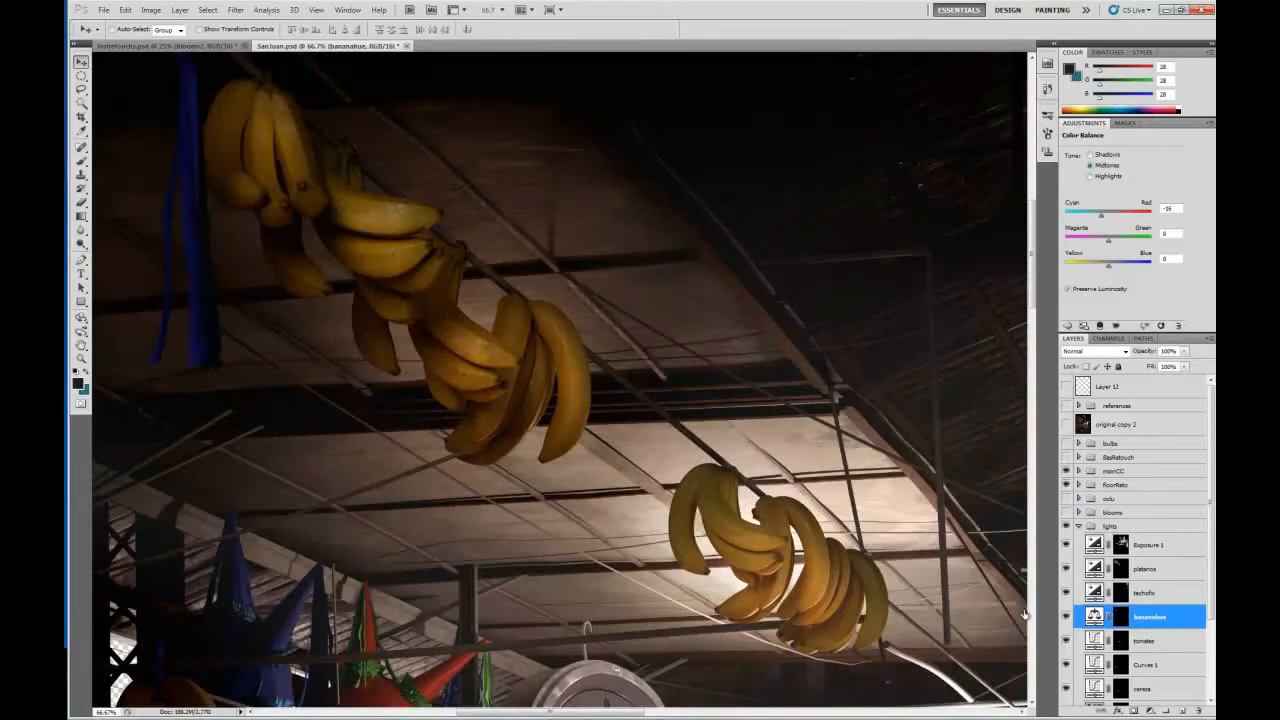
Compare the wider market scene at 25% magnification with and without the tomates Curves adjustment.
{"action": "left_click_drag", "start_coordinate": [817, 579], "coordinate": [738, 413]}
{"action": "key", "text": "ctrl+minus"}
{"action": "key", "text": "ctrl+minus"}
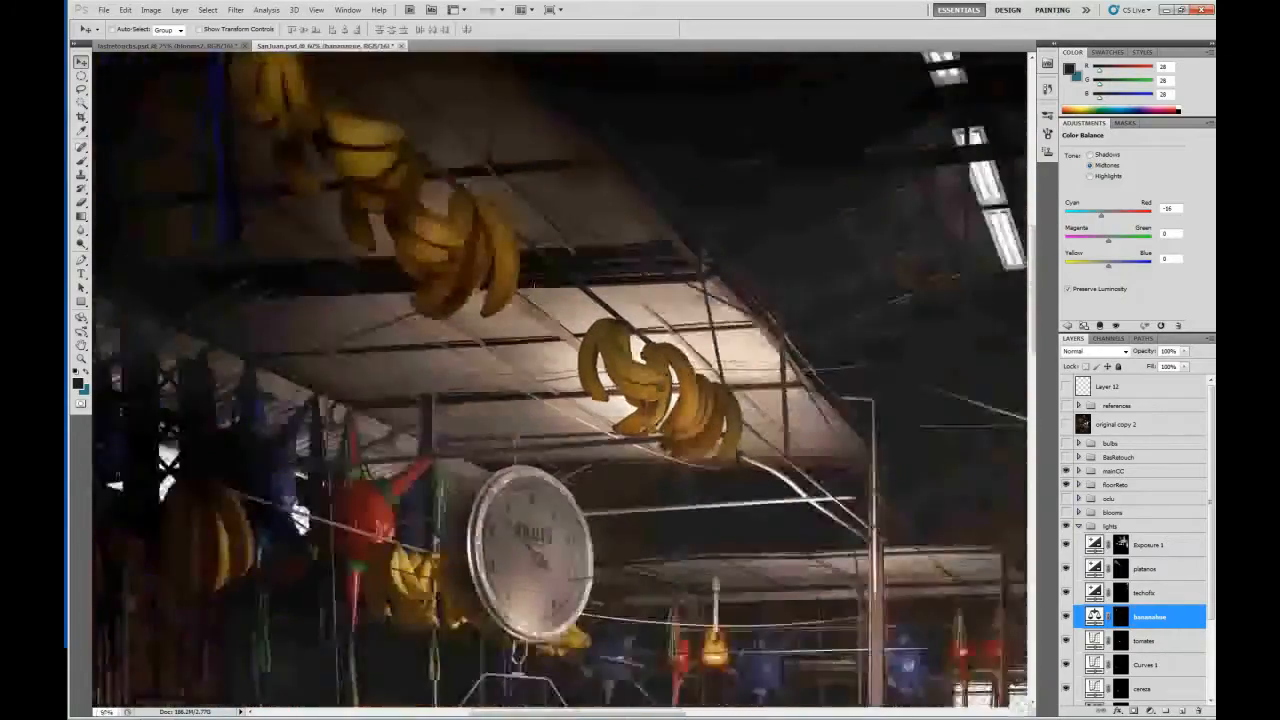
{"action": "key", "text": "ctrl+minus"}
{"action": "key", "text": "ctrl+minus"}
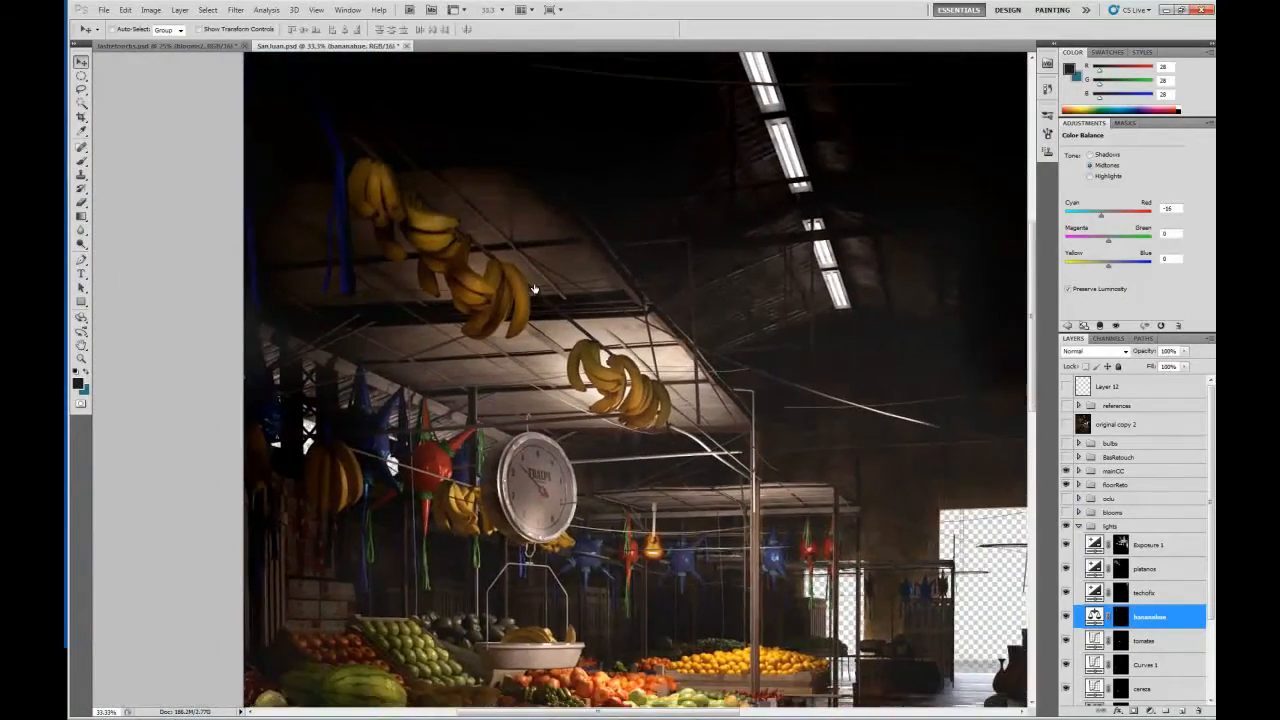
{"action": "left_click_drag", "start_coordinate": [618, 496], "coordinate": [607, 390]}
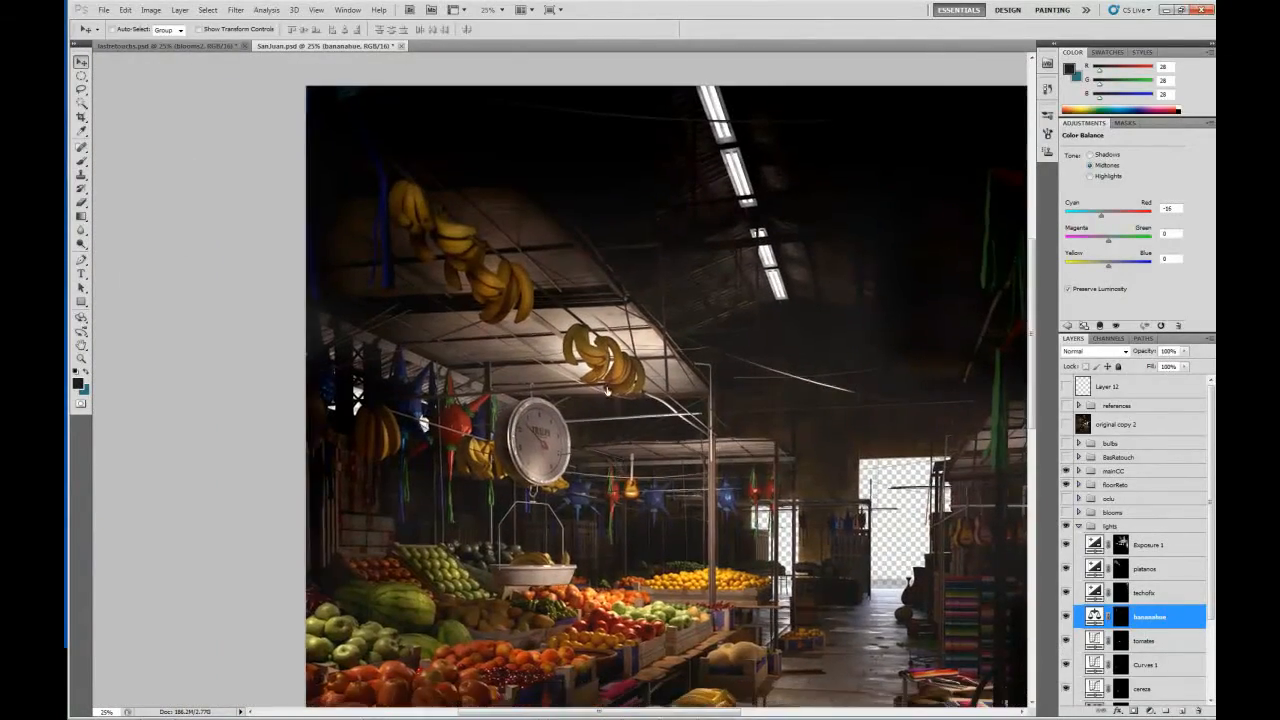
{"action": "left_click", "coordinate": [1066, 641]}
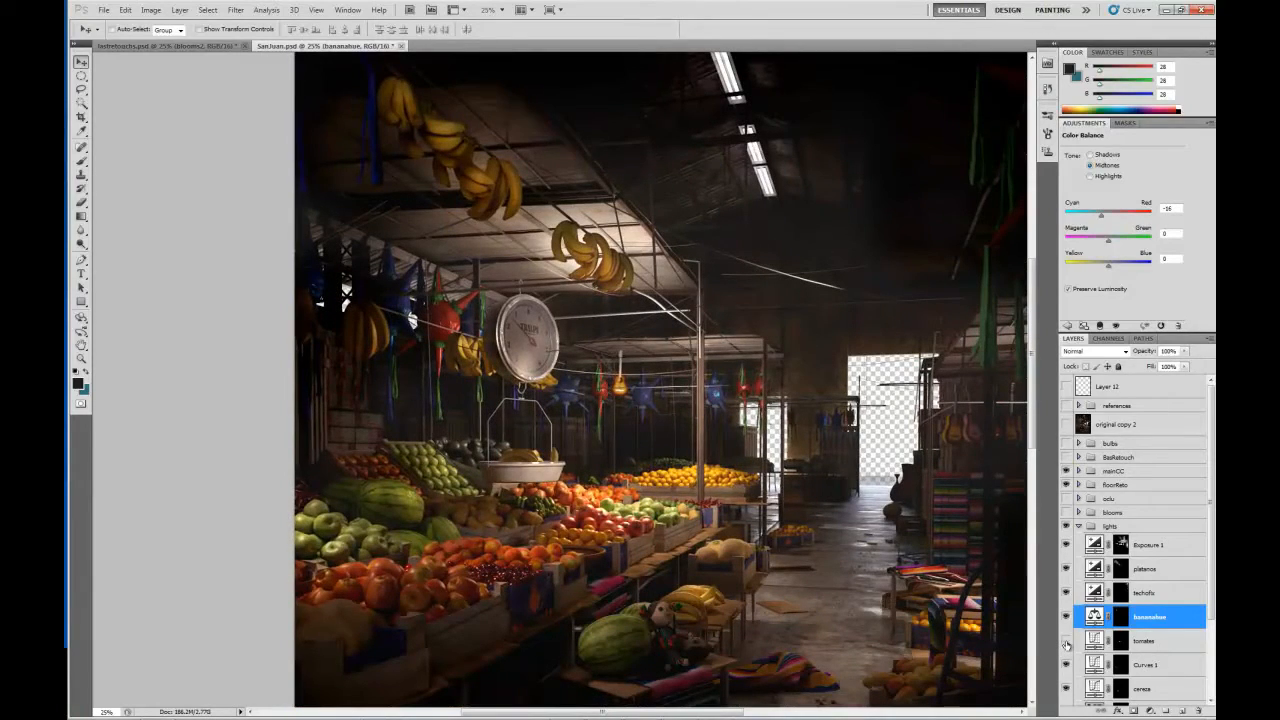
{"action": "left_click", "coordinate": [1066, 641]}
Examine the fruit stalls at 33.33% magnification, toggling the bananahue and tomates adjustments to compare their effects.
{"action": "key", "text": "ctrl+plus"}
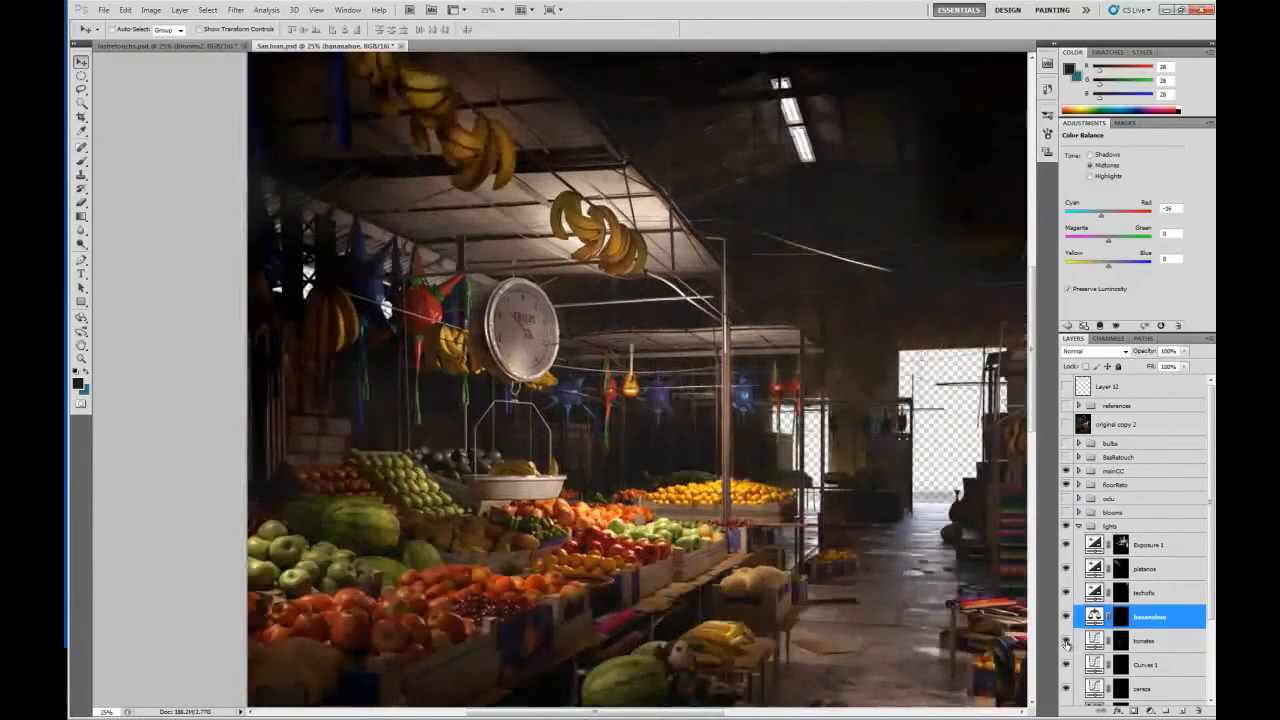
{"action": "left_click_drag", "start_coordinate": [521, 547], "coordinate": [411, 382]}
{"action": "left_click", "coordinate": [1066, 617]}
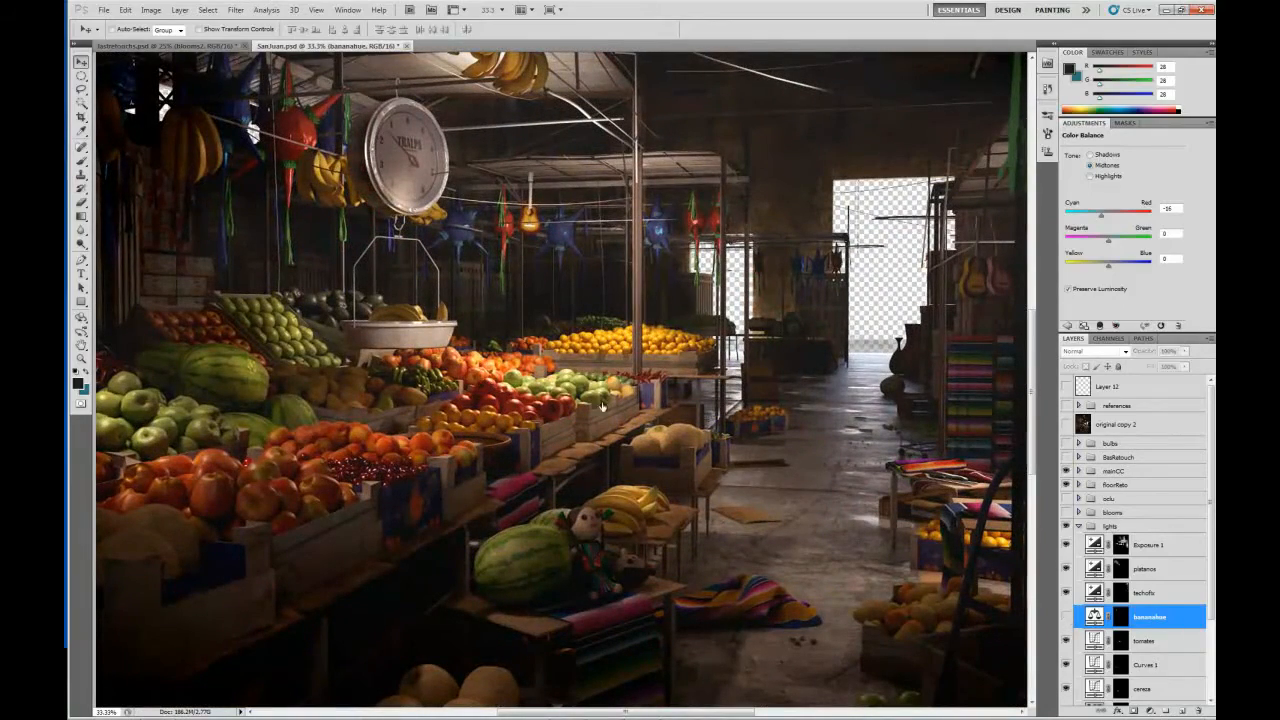
{"action": "left_click", "coordinate": [1066, 617]}
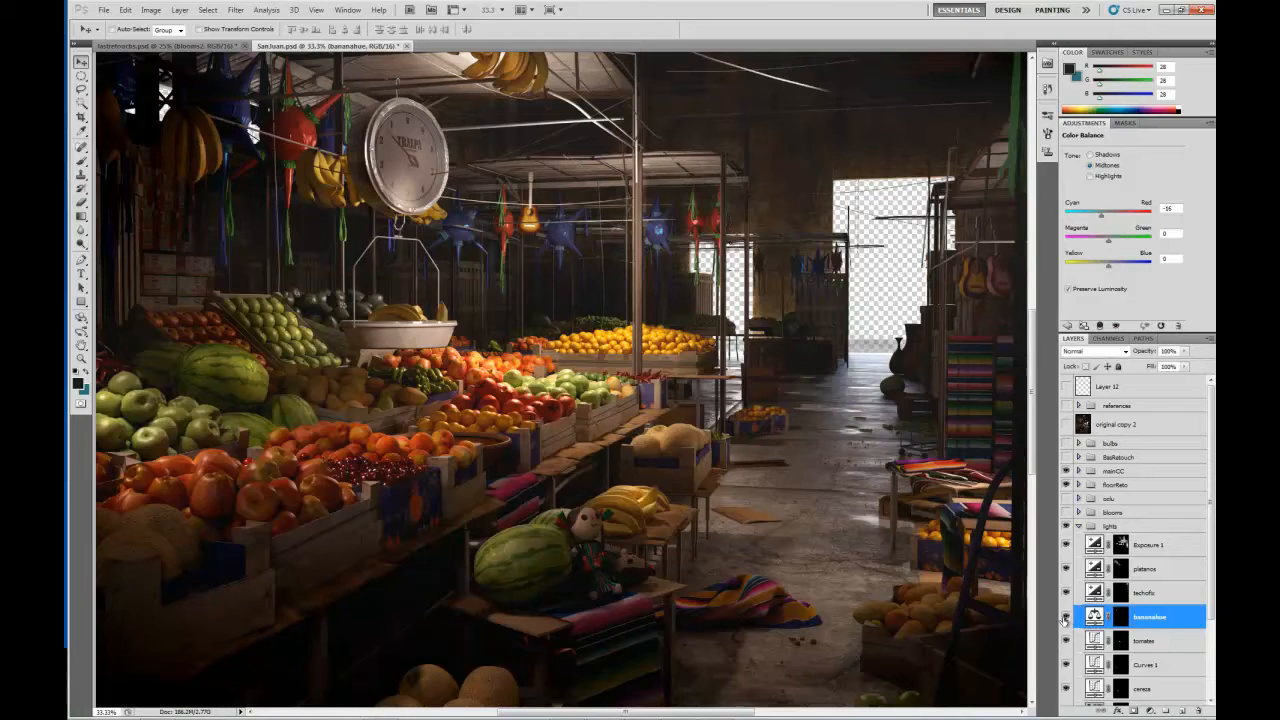
{"action": "left_click", "coordinate": [1066, 618]}
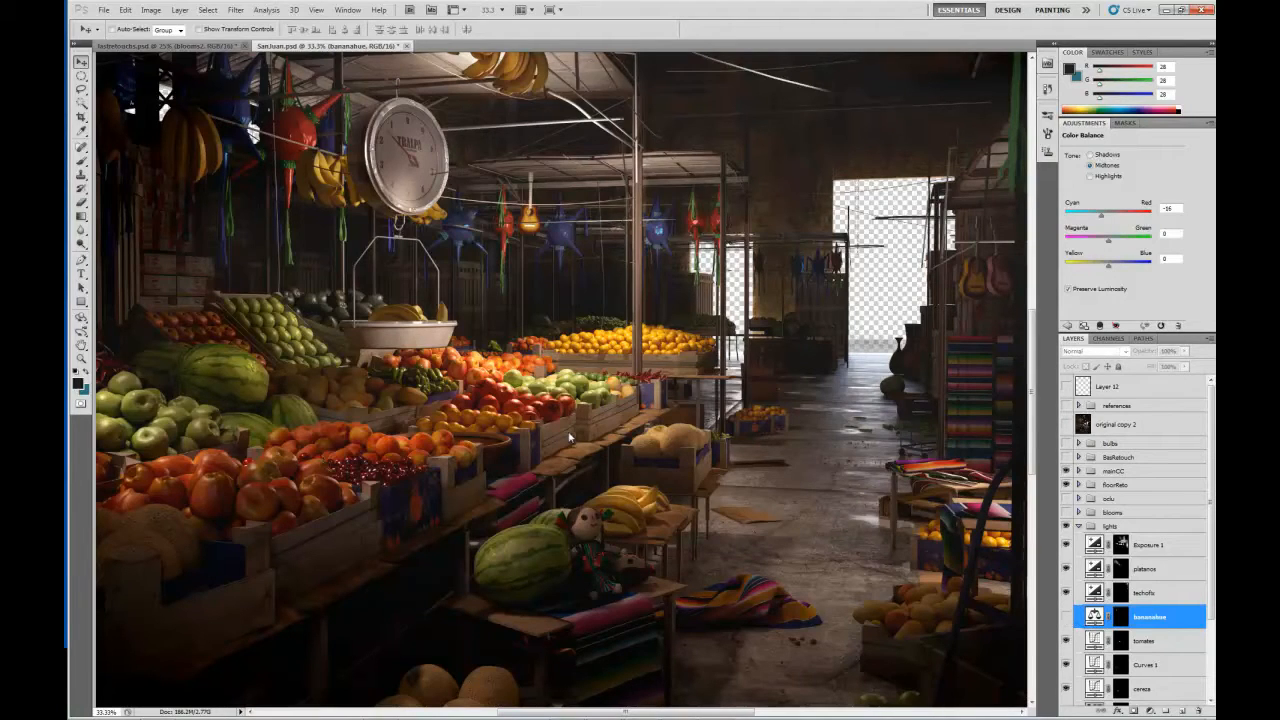
{"action": "left_click", "coordinate": [1066, 617]}
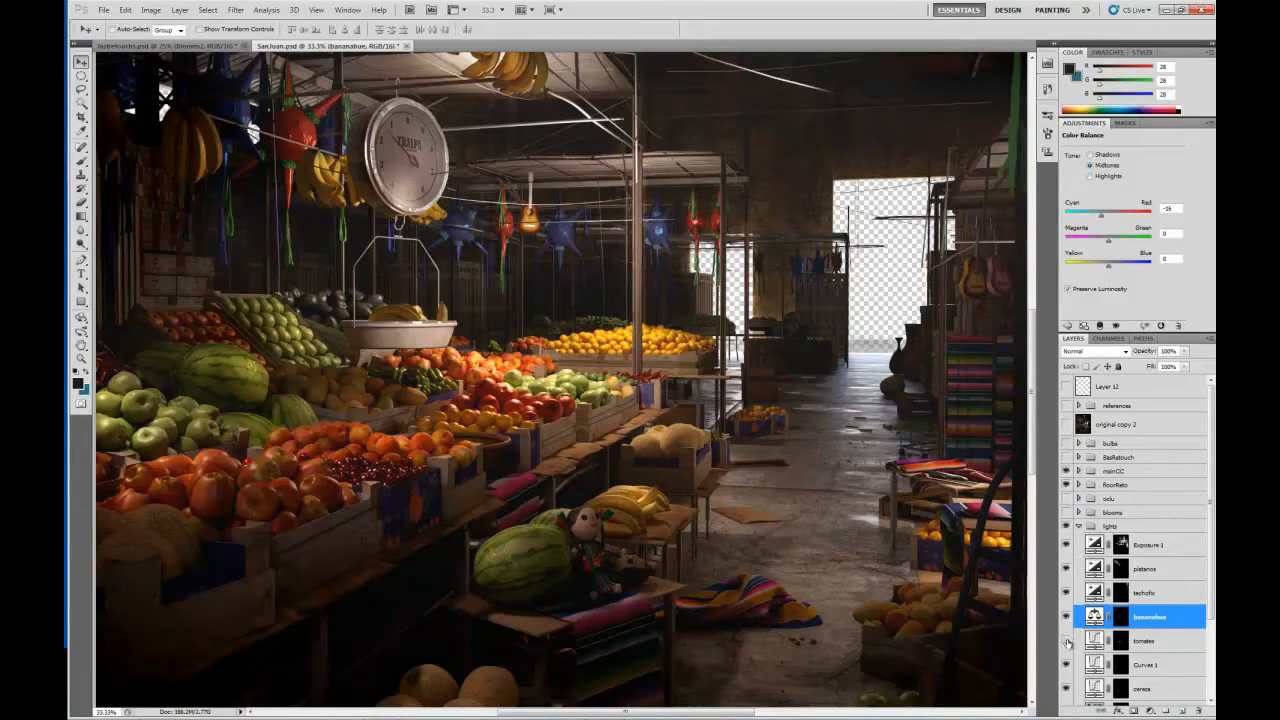
{"action": "left_click", "coordinate": [1067, 641]}
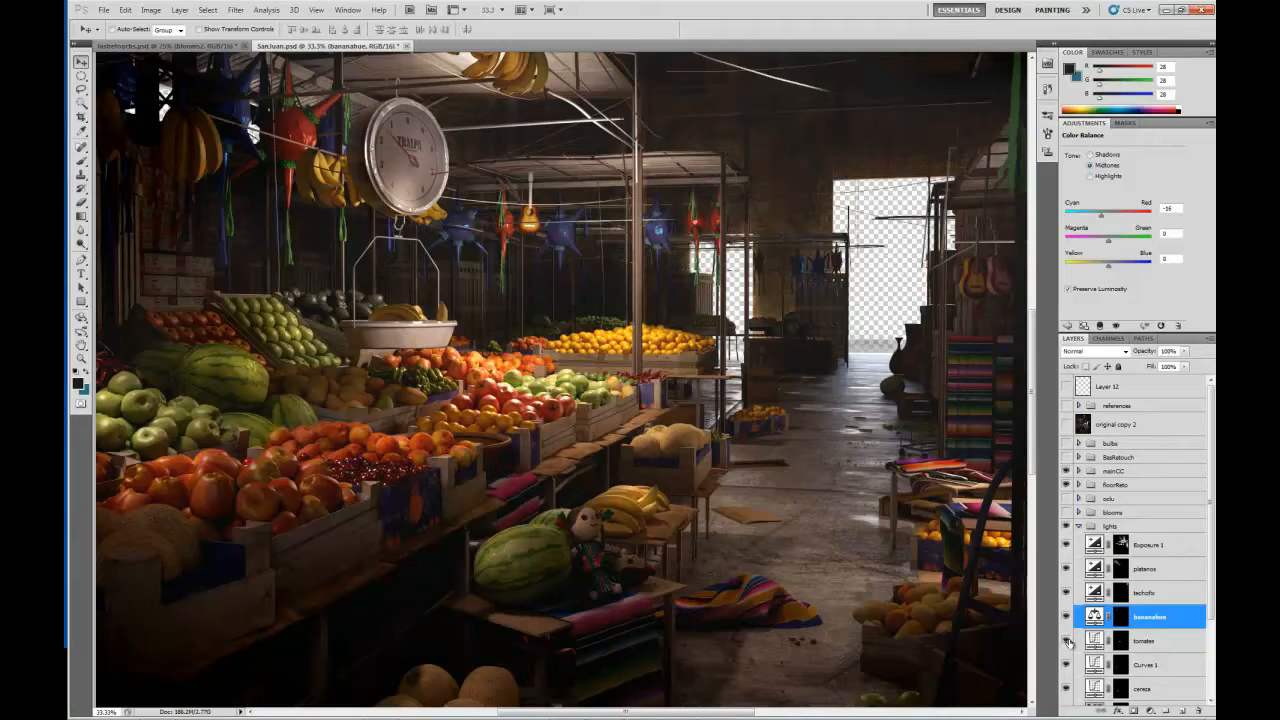
{"action": "left_click", "coordinate": [1067, 641]}
Compare the cherries with and without the cereza adjustment, and select that layer to show its curve.
{"action": "left_click_drag", "start_coordinate": [428, 464], "coordinate": [601, 422]}
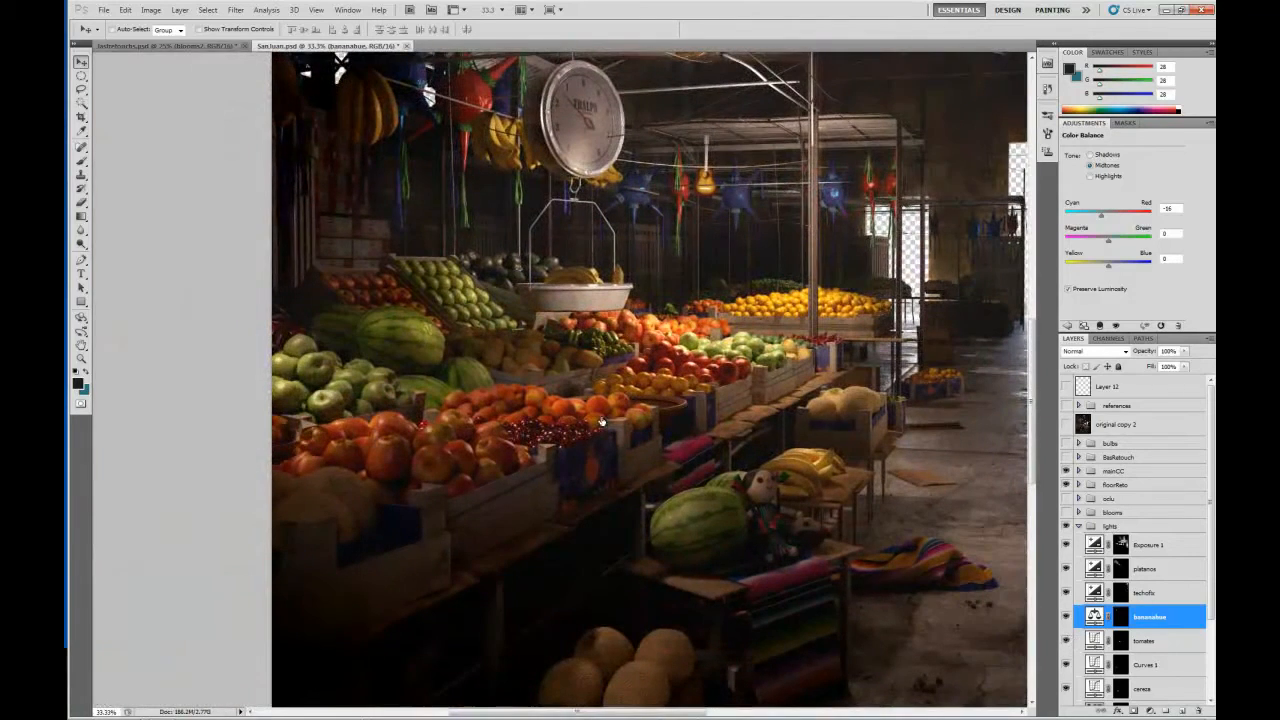
{"action": "left_click", "coordinate": [1067, 689]}
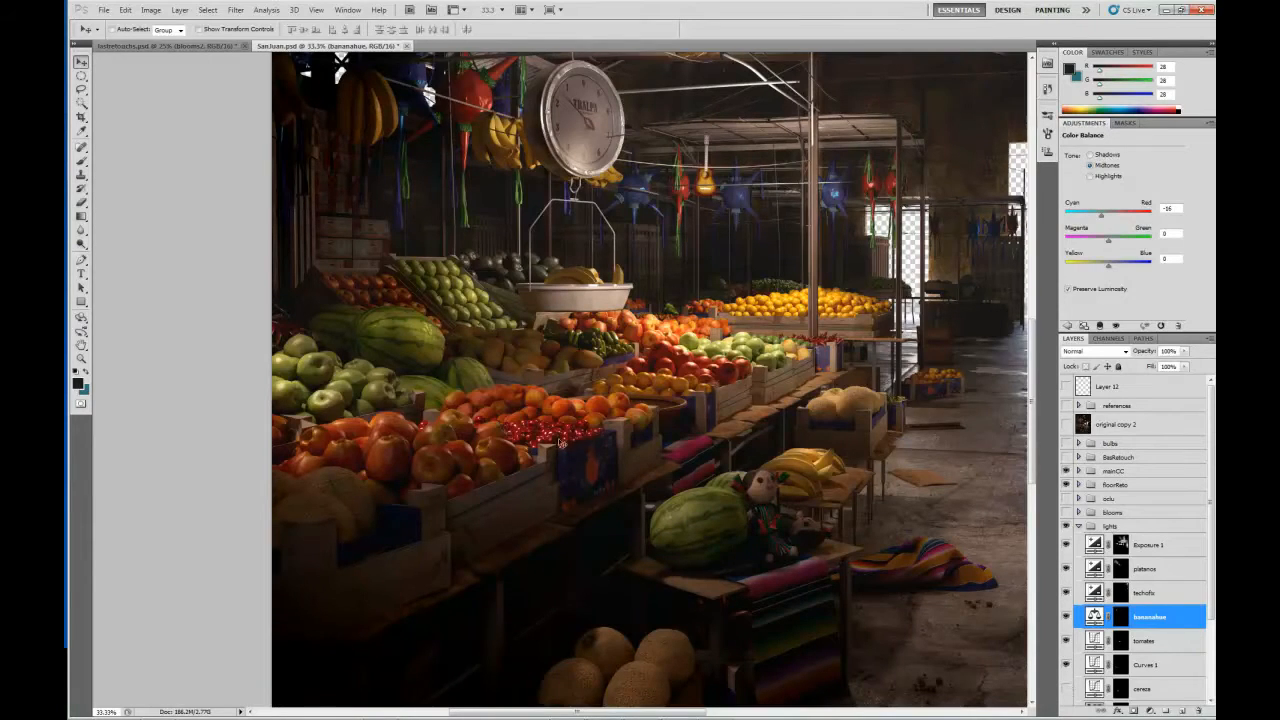
{"action": "left_click_drag", "start_coordinate": [669, 479], "coordinate": [611, 420]}
{"action": "key", "text": "ctrl+plus"}
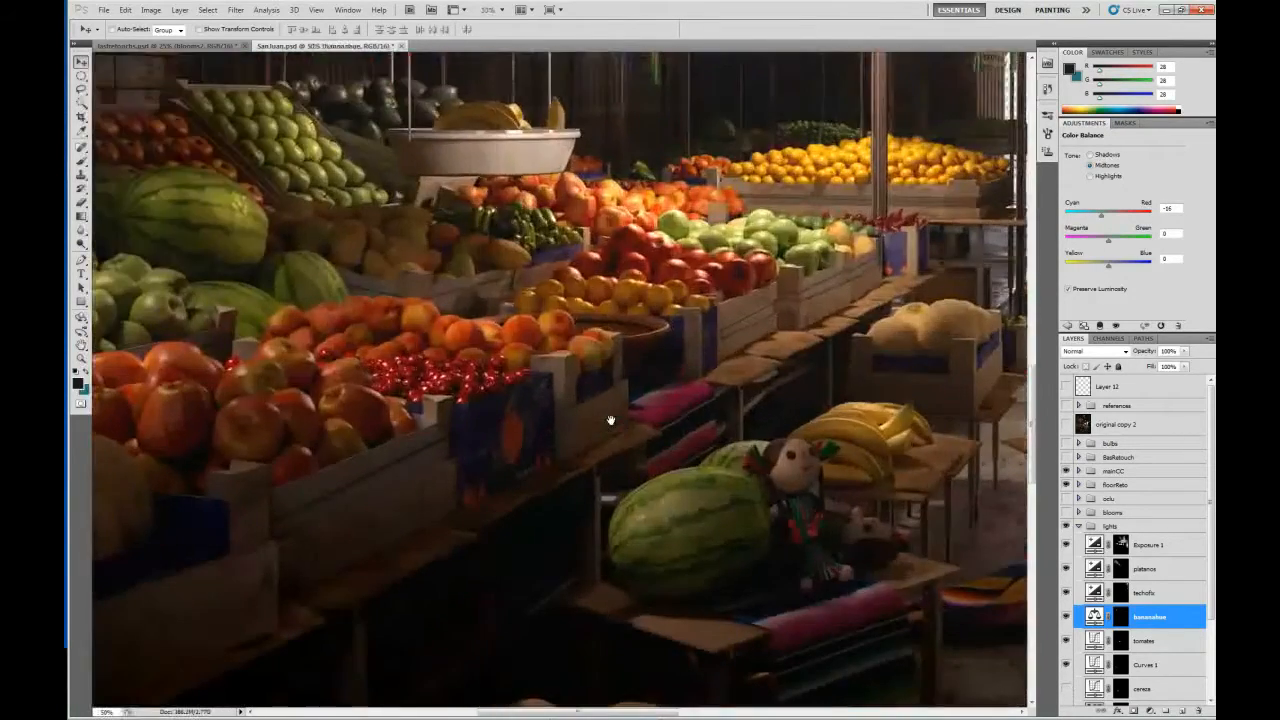
{"action": "key", "text": "ctrl+plus"}
{"action": "left_click_drag", "start_coordinate": [445, 364], "coordinate": [413, 337]}
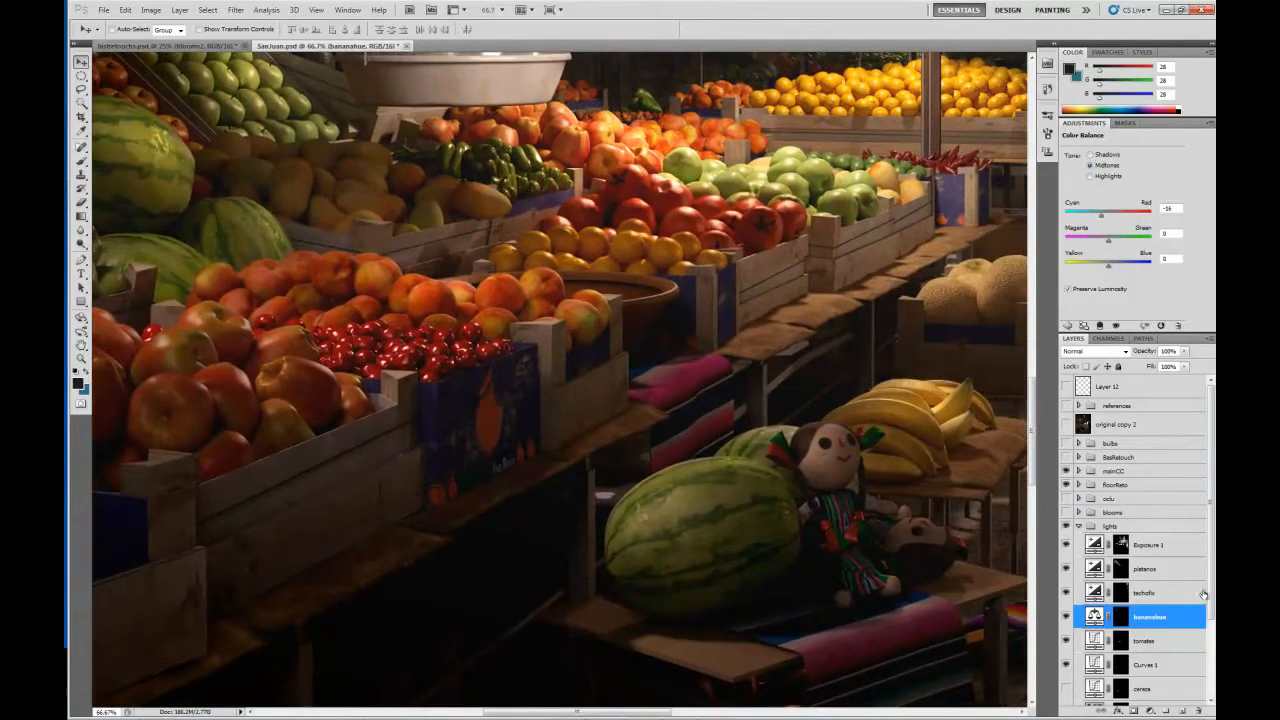
{"action": "scroll", "coordinate": [1203, 594], "scroll_direction": "down", "scroll_amount": 4}
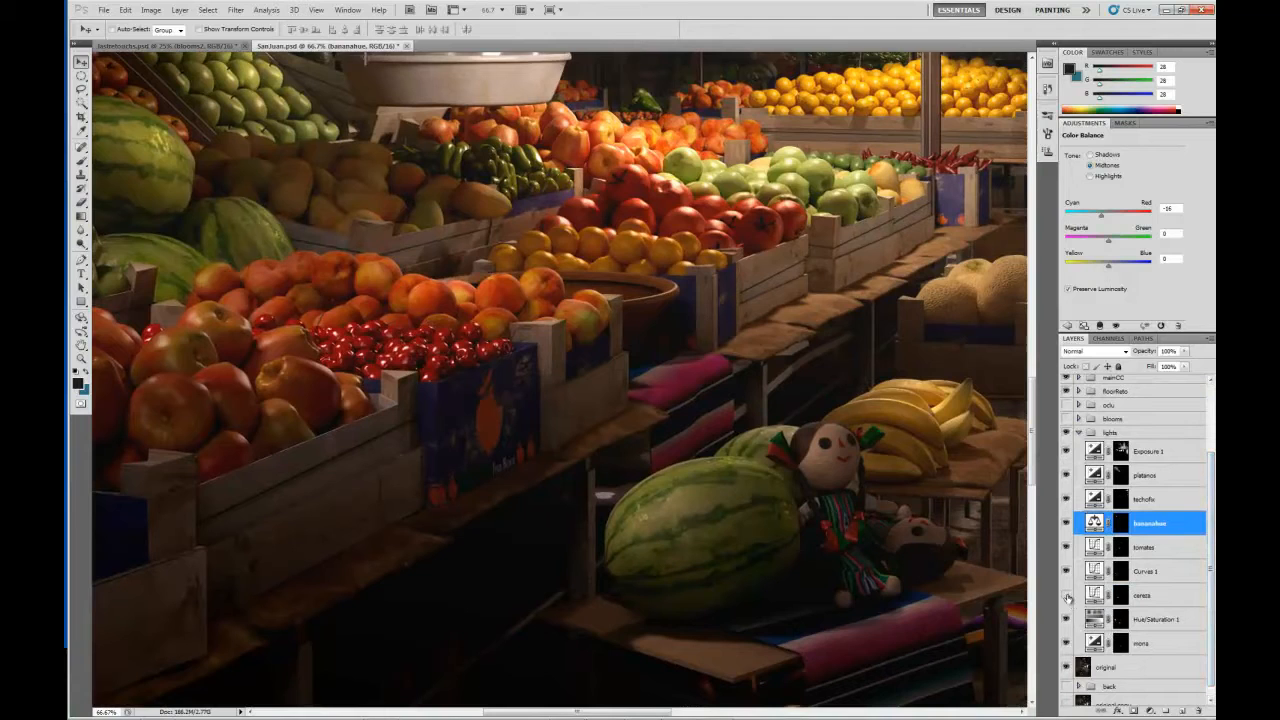
{"action": "left_click", "coordinate": [1094, 596]}
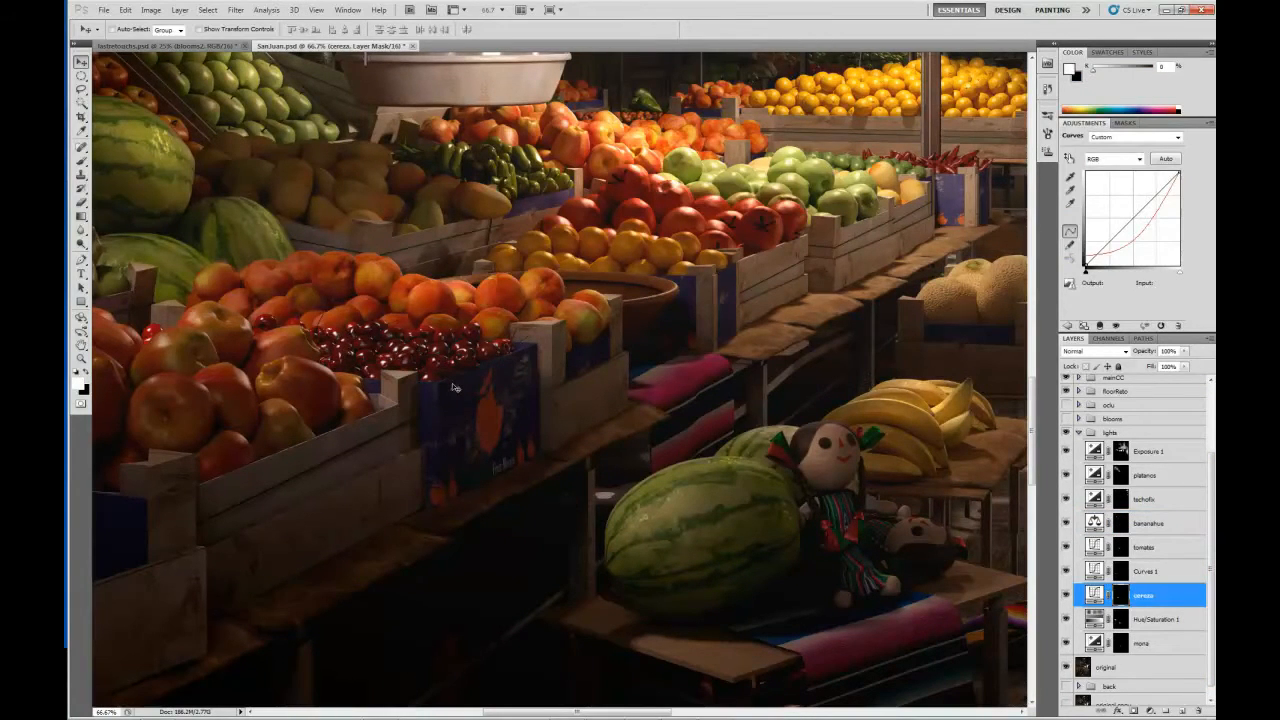
View the mona Exposure adjustment's layer mask alone around the two dolls, and return to the image.
{"action": "key", "text": "ctrl+minus"}
{"action": "key", "text": "ctrl+minus"}
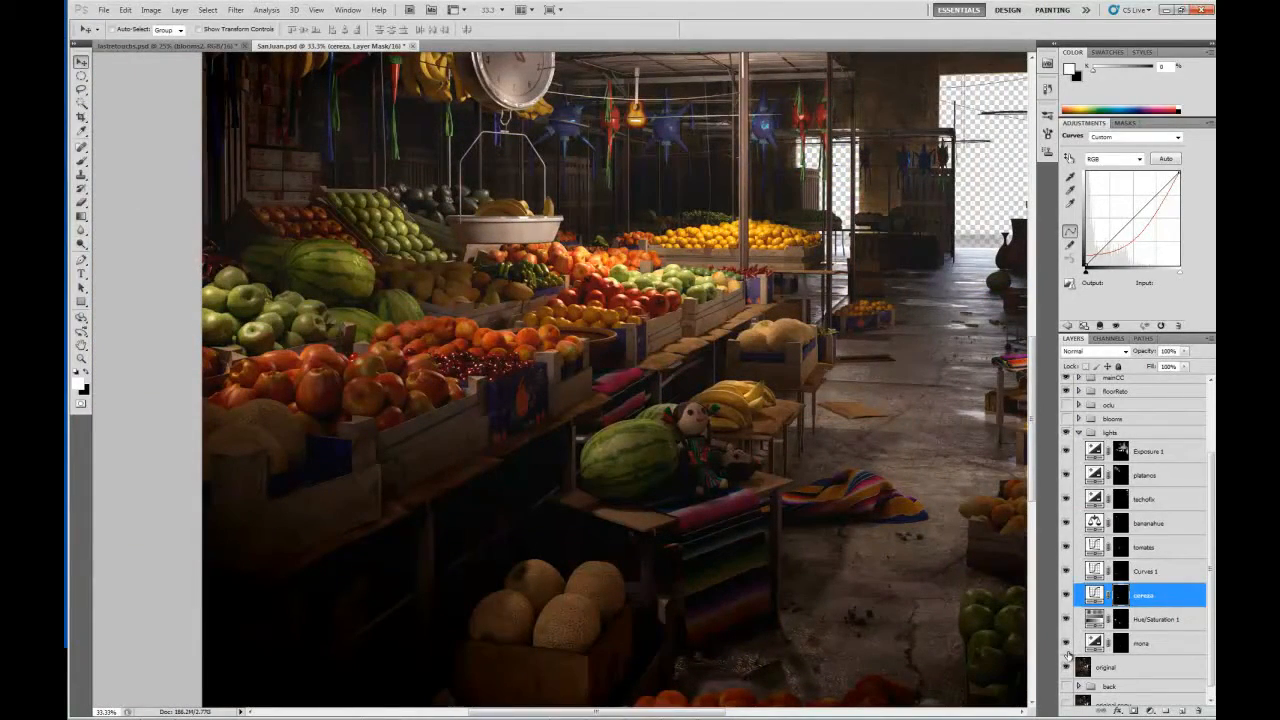
{"action": "key", "text": "ctrl+plus"}
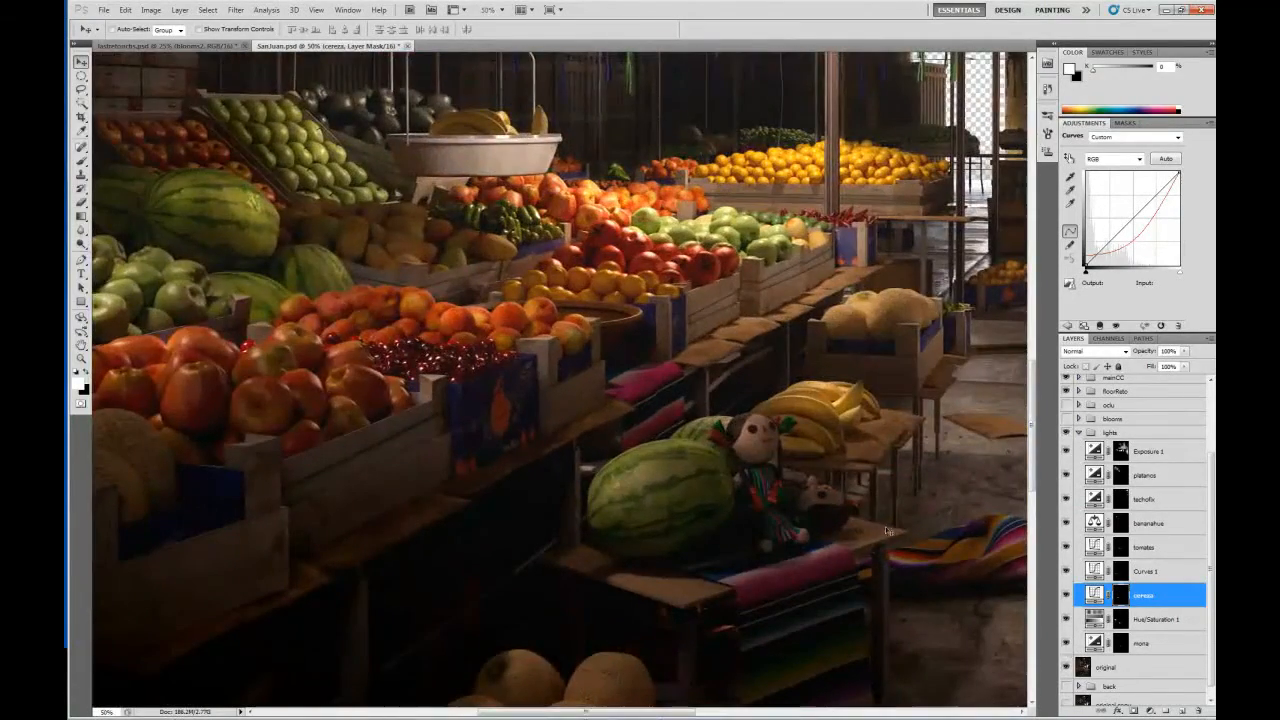
{"action": "left_click_drag", "start_coordinate": [725, 427], "coordinate": [543, 368]}
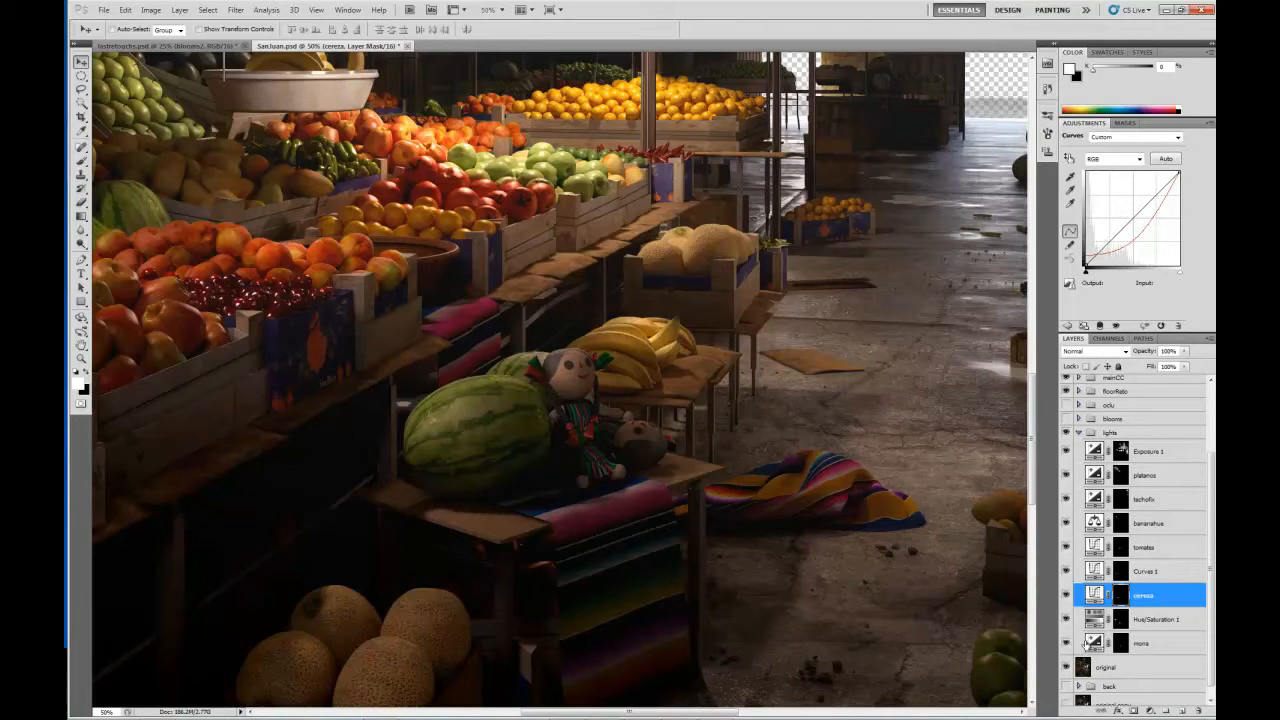
{"action": "left_click", "coordinate": [1118, 644], "text": "alt"}
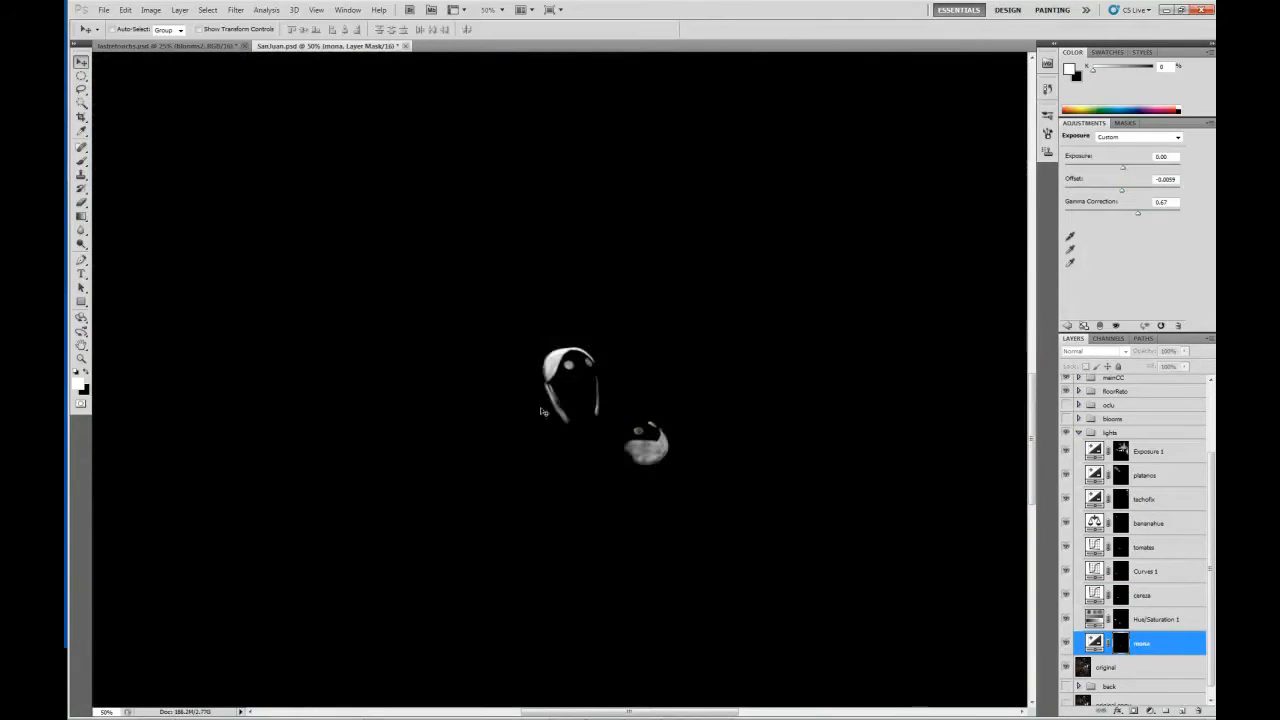
{"action": "left_click", "coordinate": [1097, 645]}
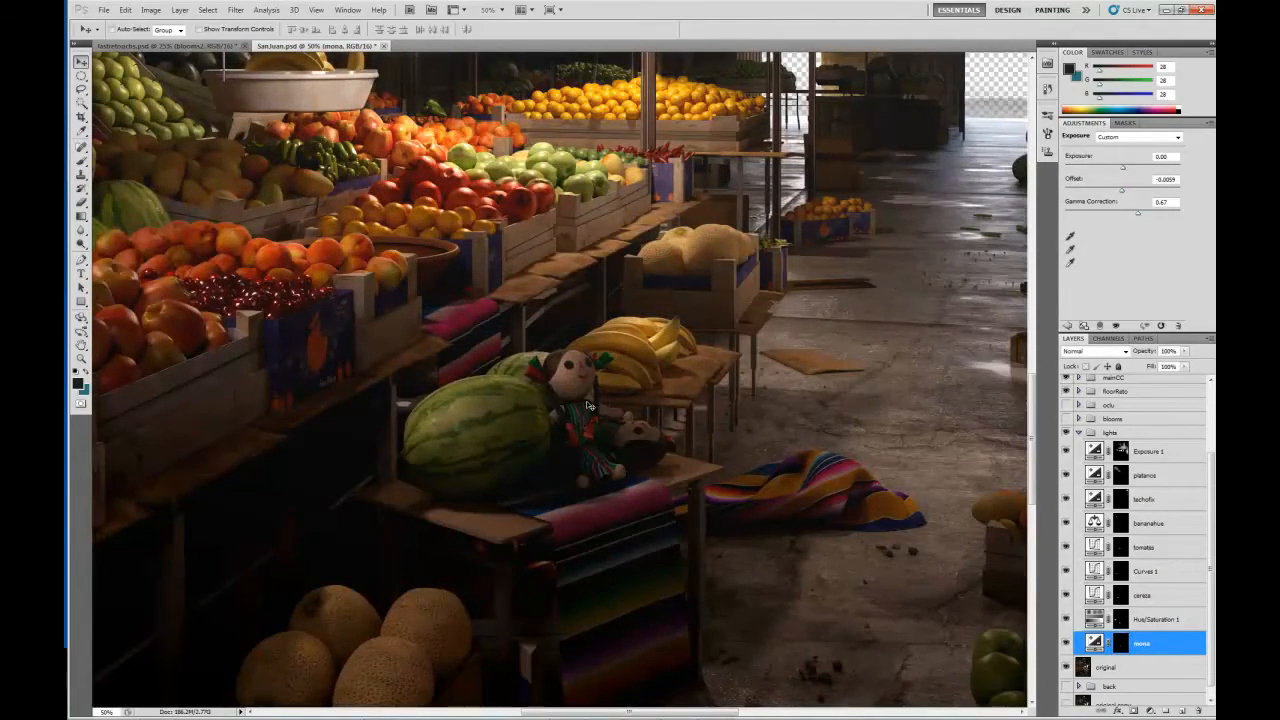
View the whole market scene and collapse the lights group, leaving the group selected.
{"action": "key", "text": "ctrl+minus"}
{"action": "key", "text": "ctrl+minus"}
{"action": "key", "text": "ctrl+minus"}
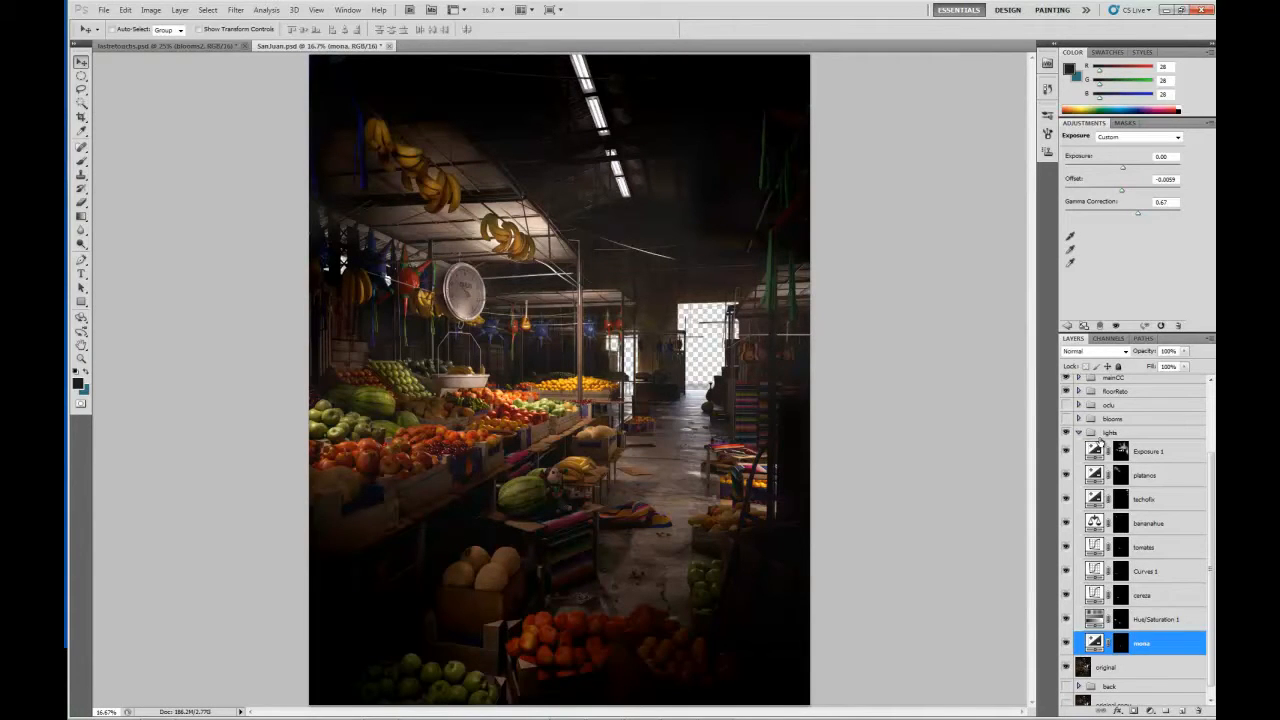
{"action": "left_click", "coordinate": [1101, 436]}
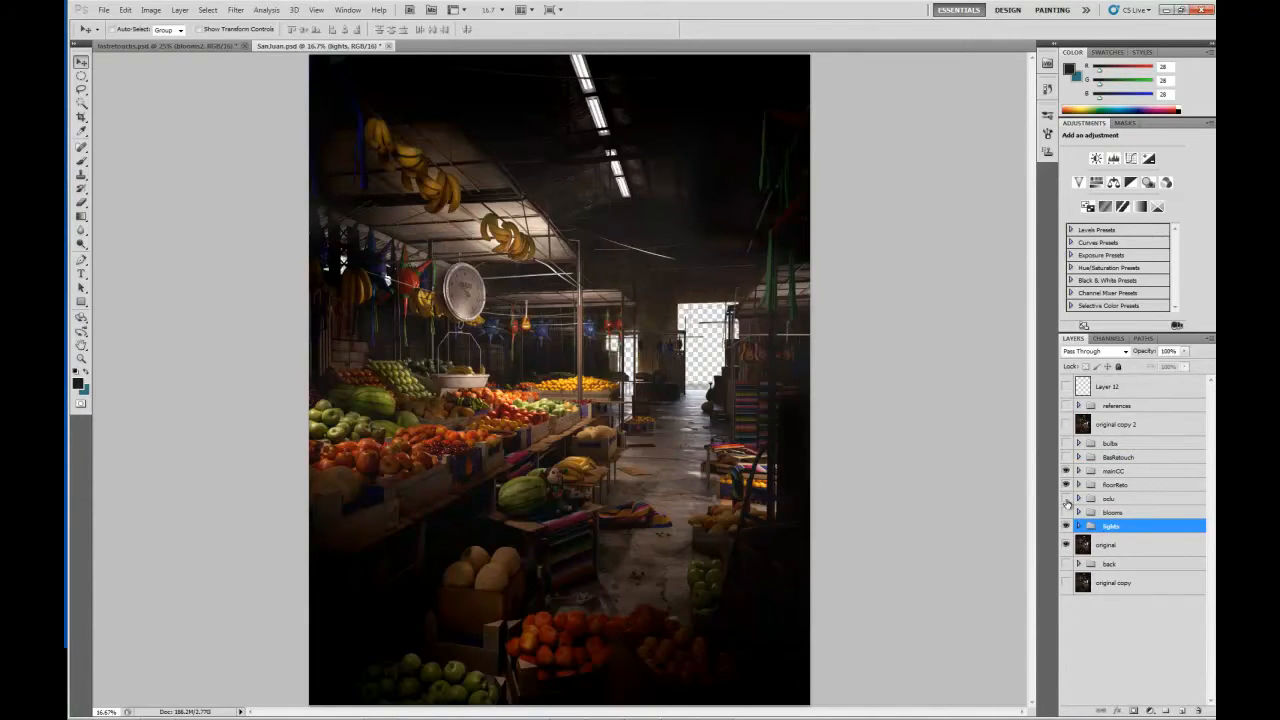
Turn on the oclu group's visibility and expand its layers, with the fruit stalls in view at 33.33% magnification.
{"action": "key", "text": "ctrl+equal"}
{"action": "key", "text": "ctrl+equal"}
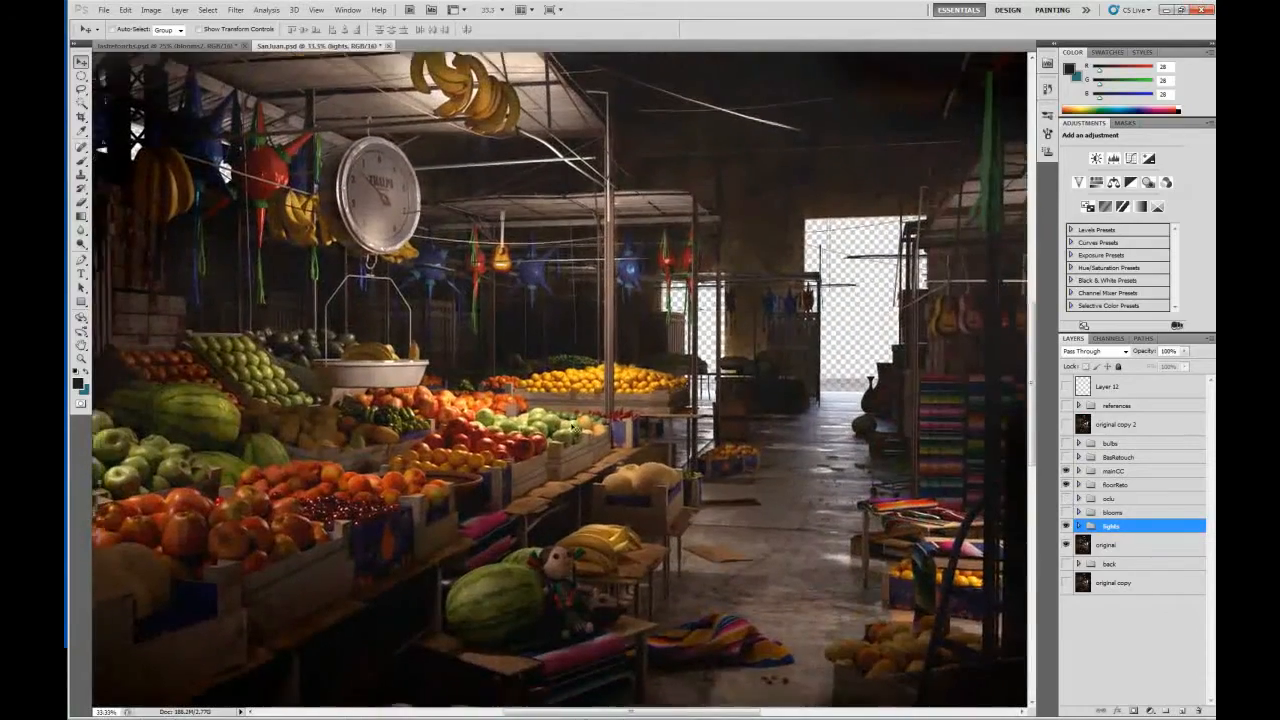
{"action": "left_click_drag", "start_coordinate": [575, 428], "coordinate": [674, 368]}
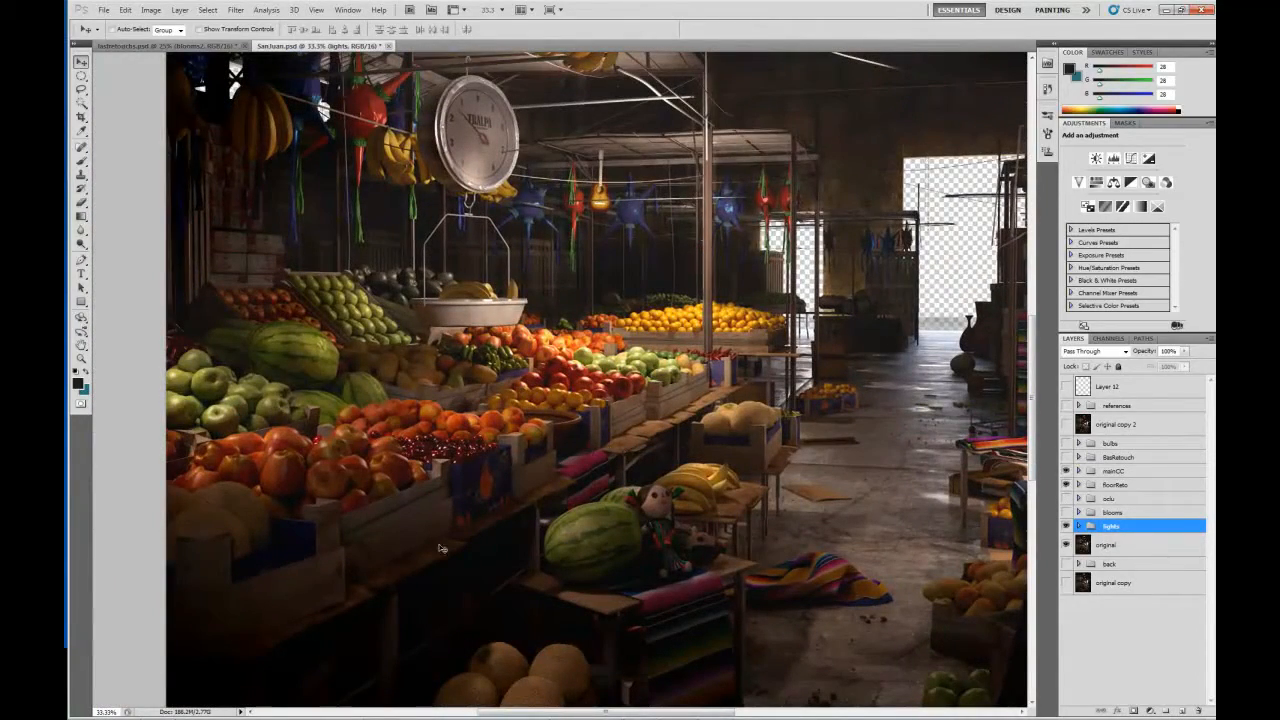
{"action": "left_click", "coordinate": [1067, 498]}
{"action": "left_click", "coordinate": [1078, 498]}
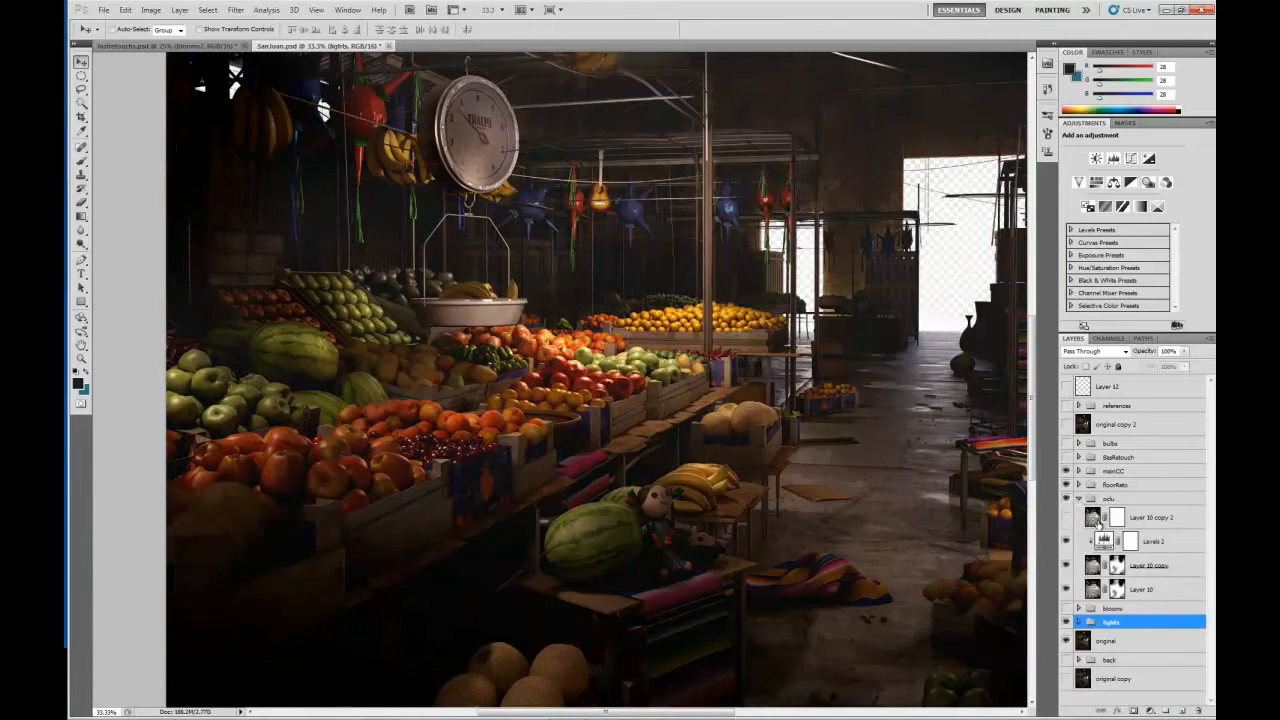
{"action": "left_click_drag", "start_coordinate": [620, 451], "coordinate": [606, 411]}
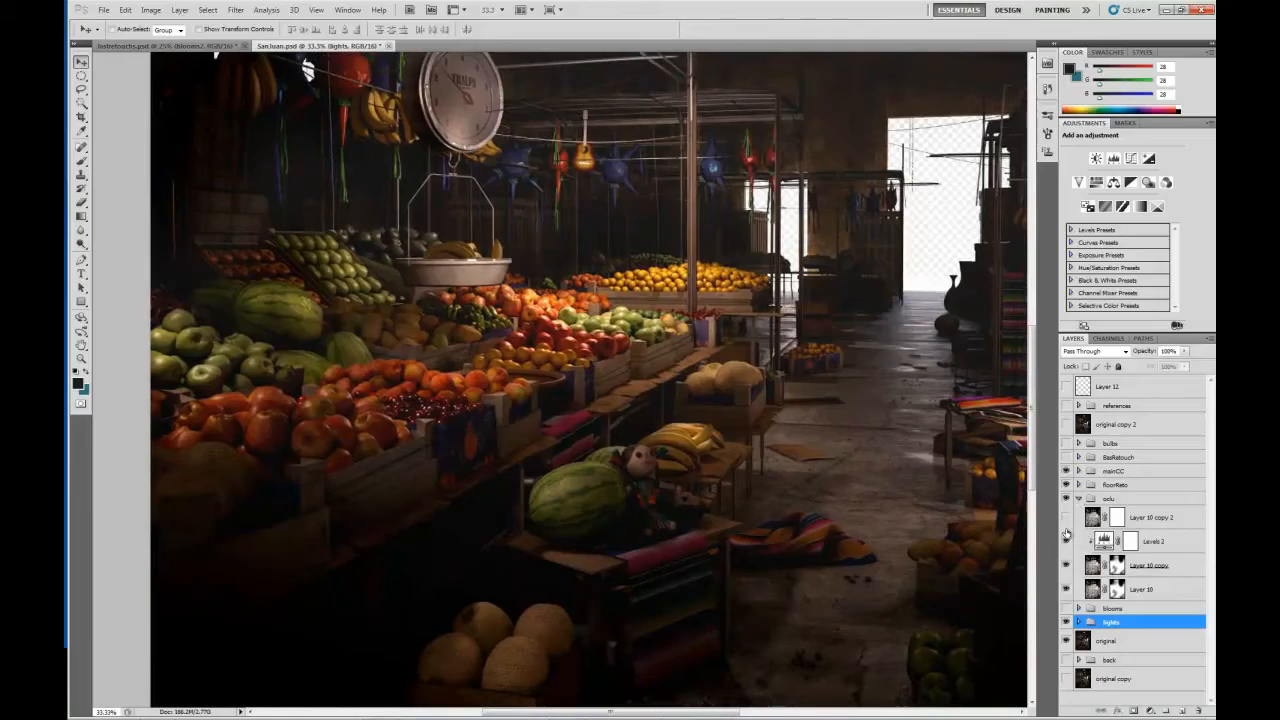
View the Layer 10 copy 2 occlusion pass over the whole scene with the retouch groups hidden, and hide that pass again.
{"action": "left_click", "coordinate": [1066, 519]}
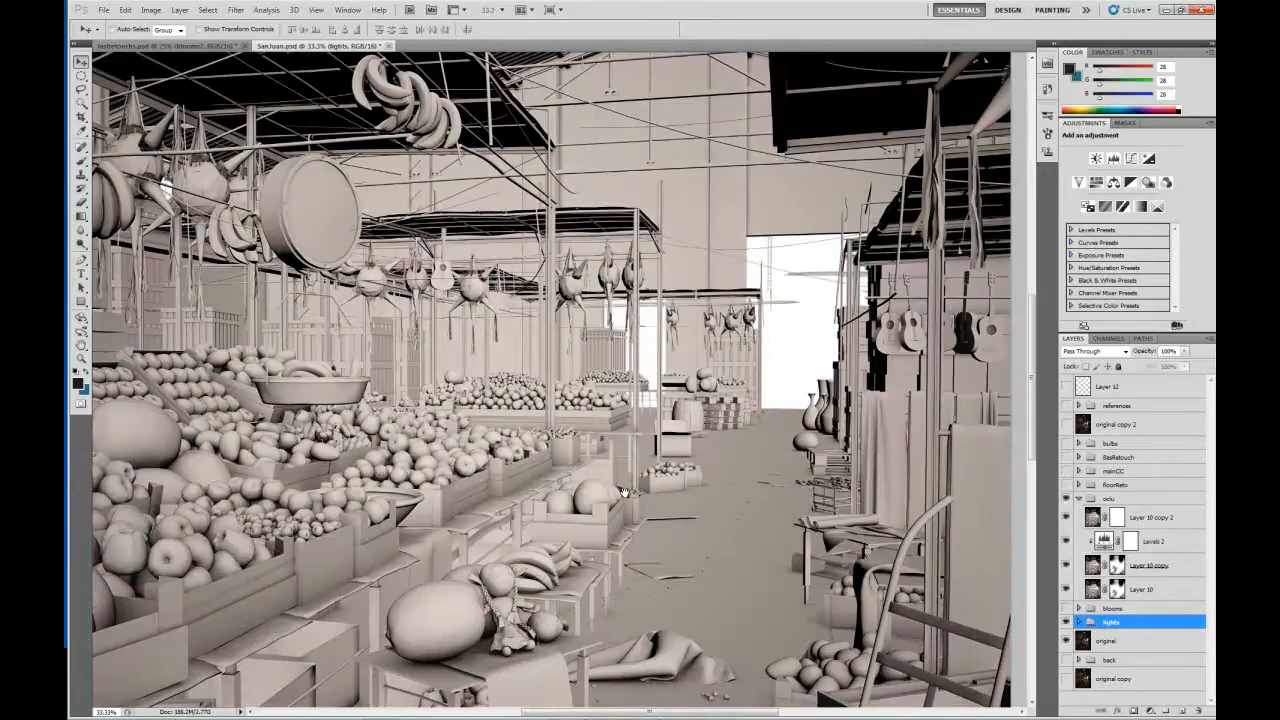
{"action": "left_click_drag", "start_coordinate": [550, 472], "coordinate": [580, 438]}
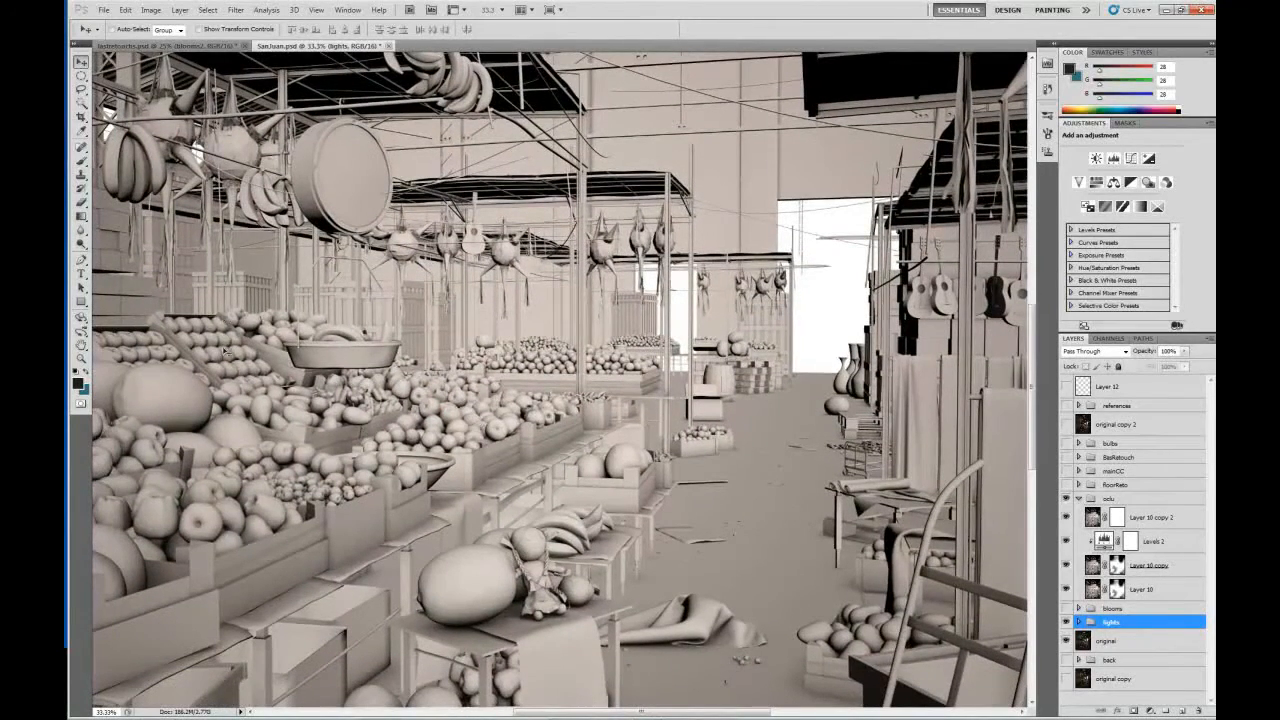
{"action": "left_click", "coordinate": [1066, 519]}
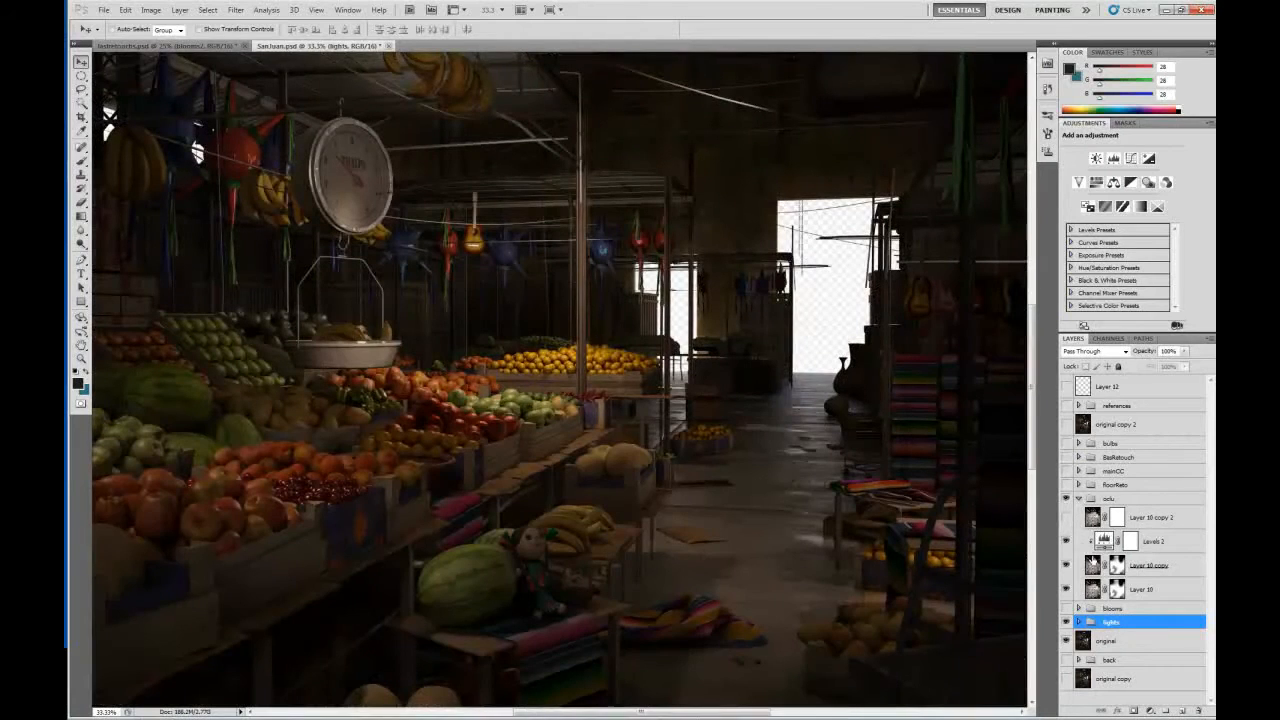
Select the Layer 10 copy occlusion layer and turn the mainCC group back on.
{"action": "left_click", "coordinate": [1096, 564]}
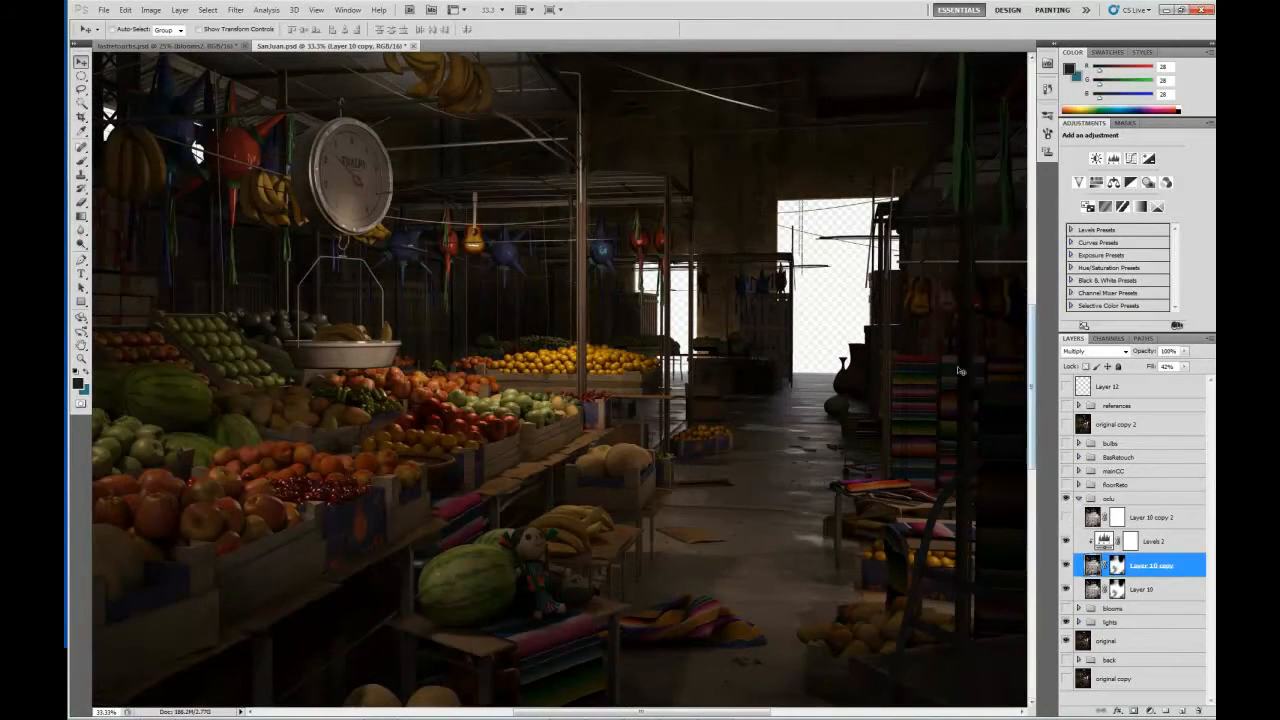
{"action": "left_click_drag", "start_coordinate": [440, 470], "coordinate": [618, 377]}
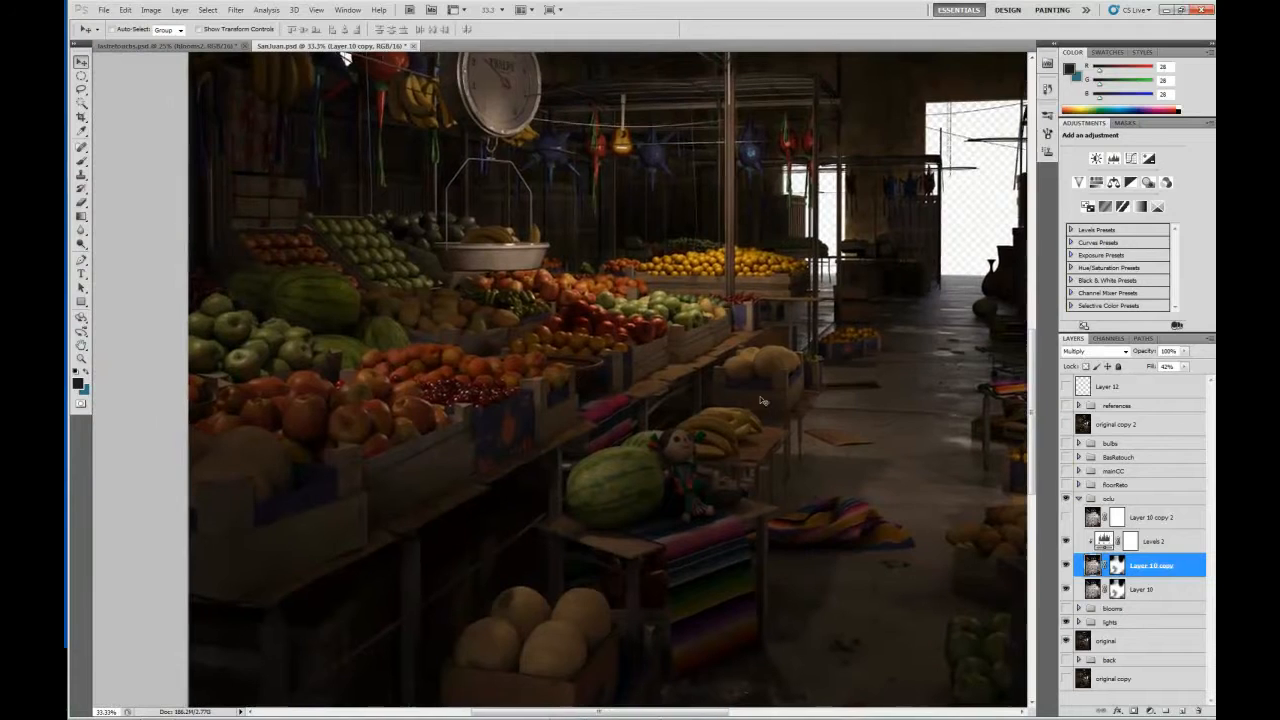
{"action": "left_click", "coordinate": [1066, 470]}
{"action": "left_click_drag", "start_coordinate": [610, 350], "coordinate": [646, 480]}
{"action": "key", "text": "ctrl+plus"}
{"action": "left_click_drag", "start_coordinate": [366, 376], "coordinate": [408, 374]}
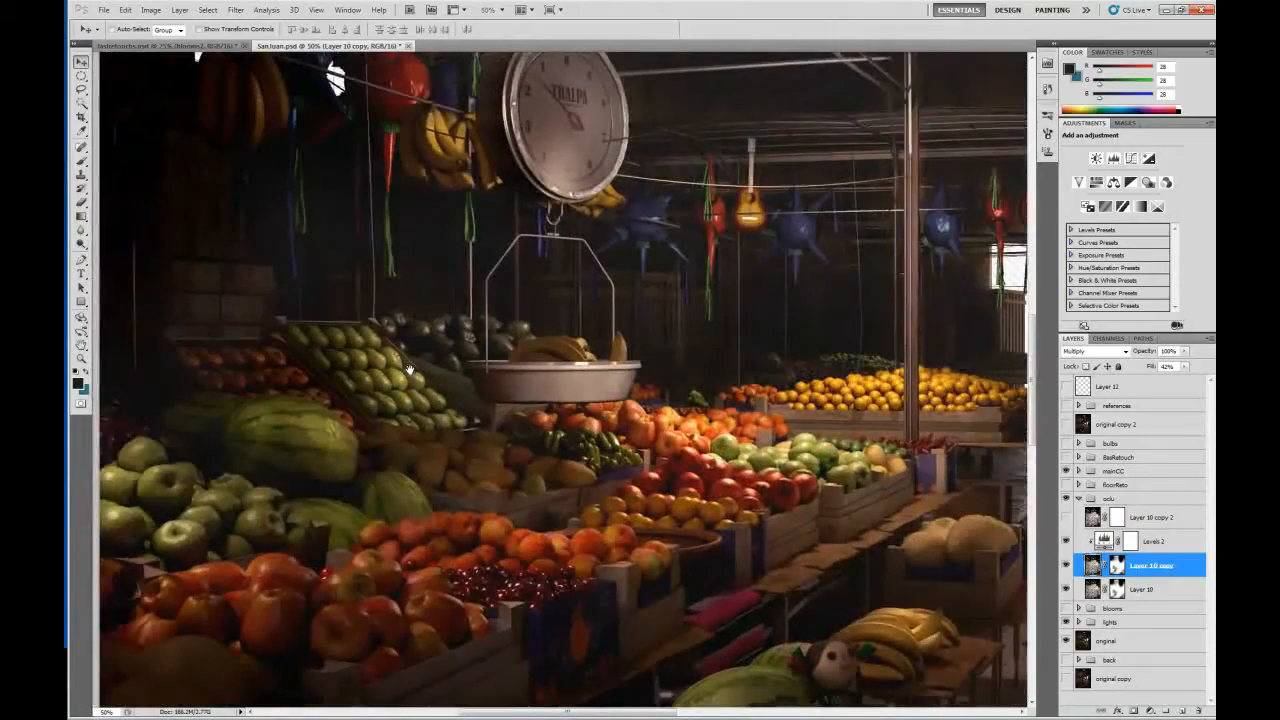
Compare the upper fruit crates and hanging scale with and without Layer 10 copy at 66.67% magnification.
{"action": "key", "text": "ctrl+plus"}
{"action": "key", "text": "ctrl+plus"}
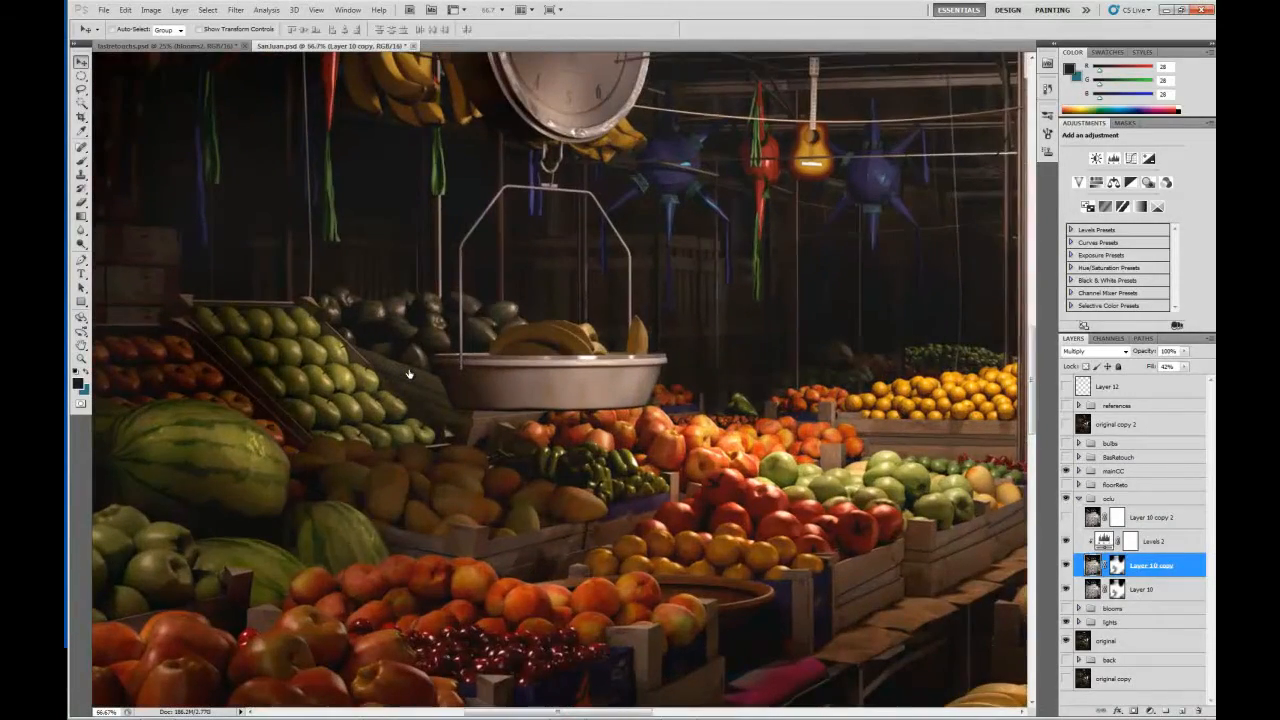
{"action": "left_click_drag", "start_coordinate": [328, 388], "coordinate": [550, 398]}
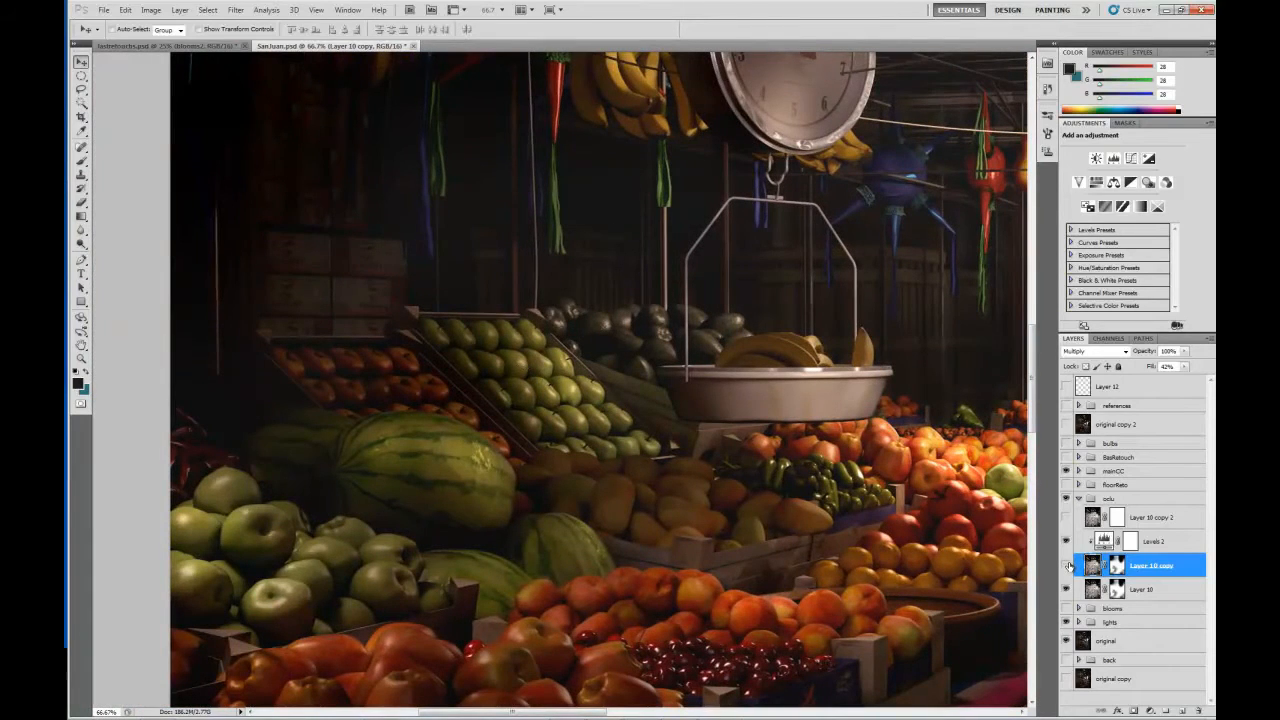
{"action": "left_click", "coordinate": [1067, 565]}
{"action": "left_click", "coordinate": [1067, 565]}
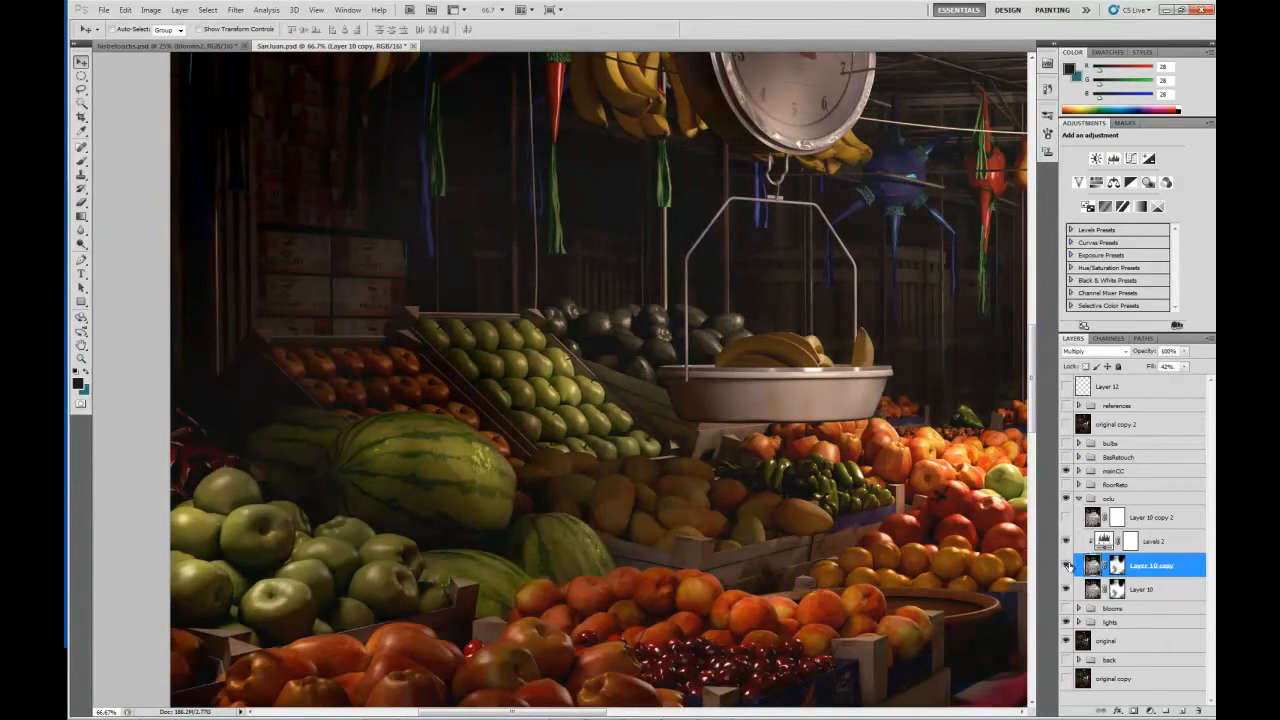
{"action": "left_click", "coordinate": [1067, 565]}
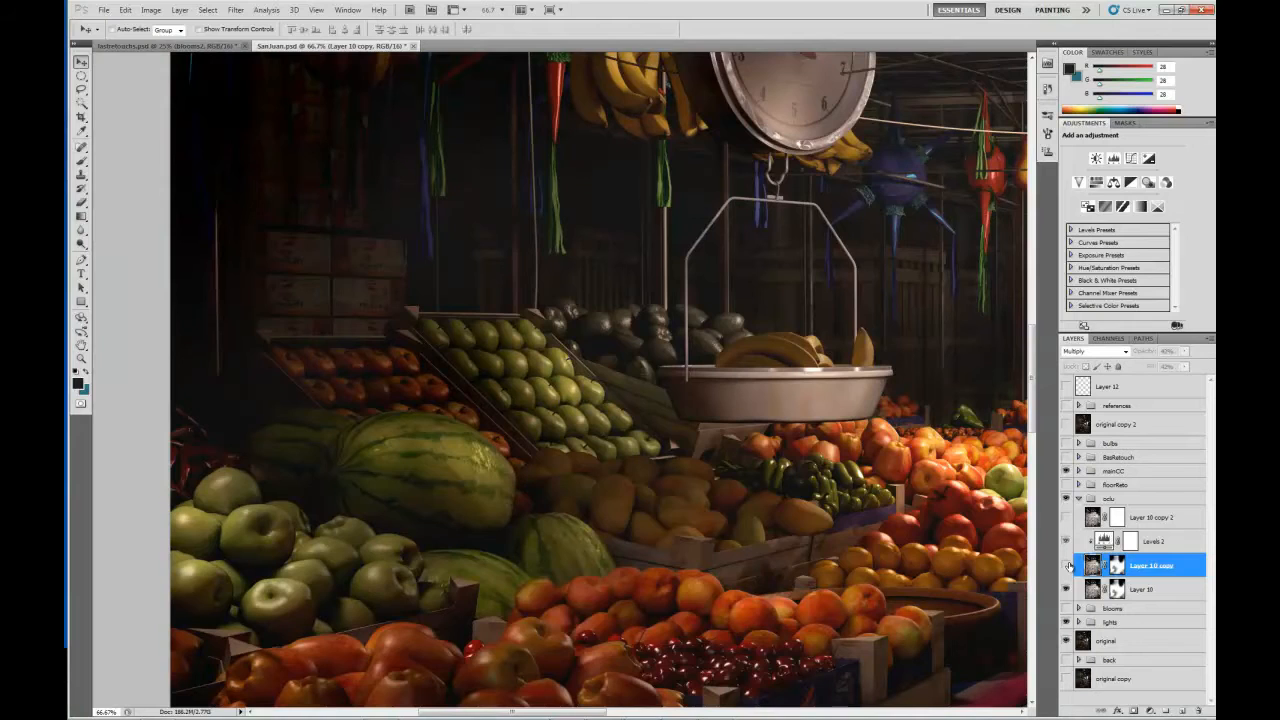
{"action": "left_click", "coordinate": [1067, 565]}
Toggle Layer 10 copy to compare the occlusion shading around the front apples, cherries and wooden crates.
{"action": "key", "text": "space"}
{"action": "left_click_drag", "start_coordinate": [534, 540], "coordinate": [434, 278]}
{"action": "left_click", "coordinate": [1066, 566]}
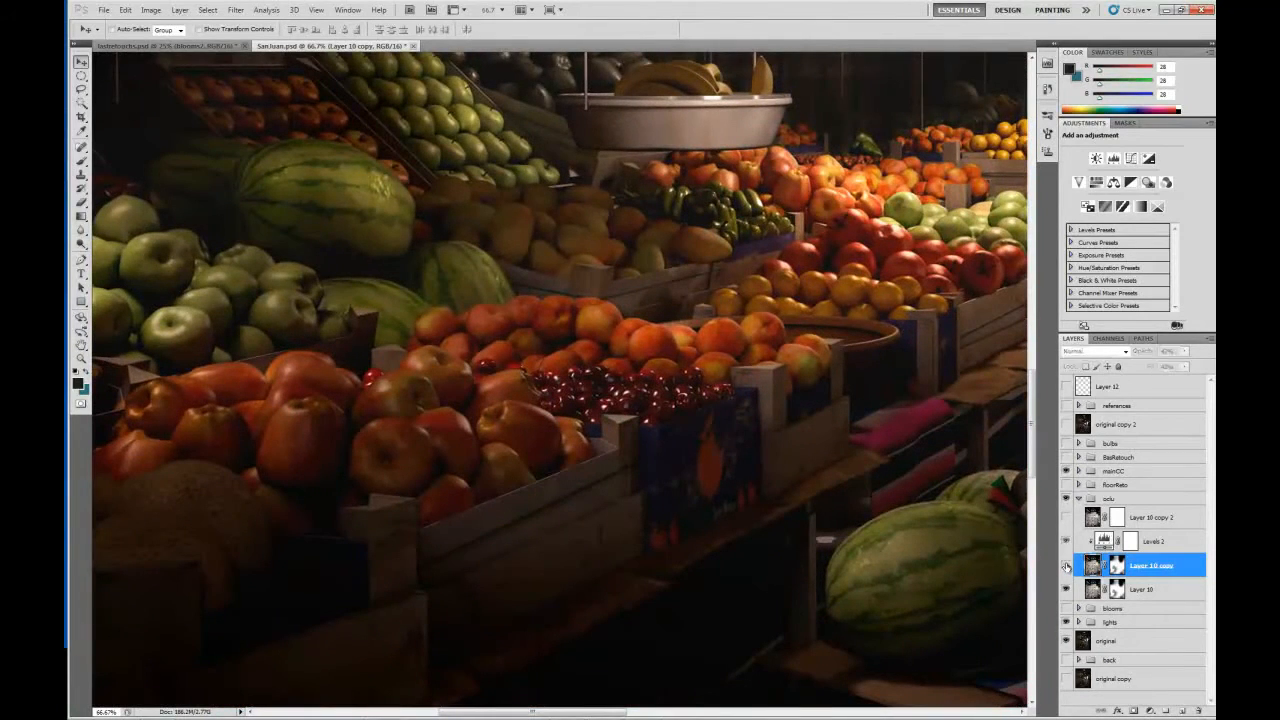
{"action": "left_click", "coordinate": [1066, 566]}
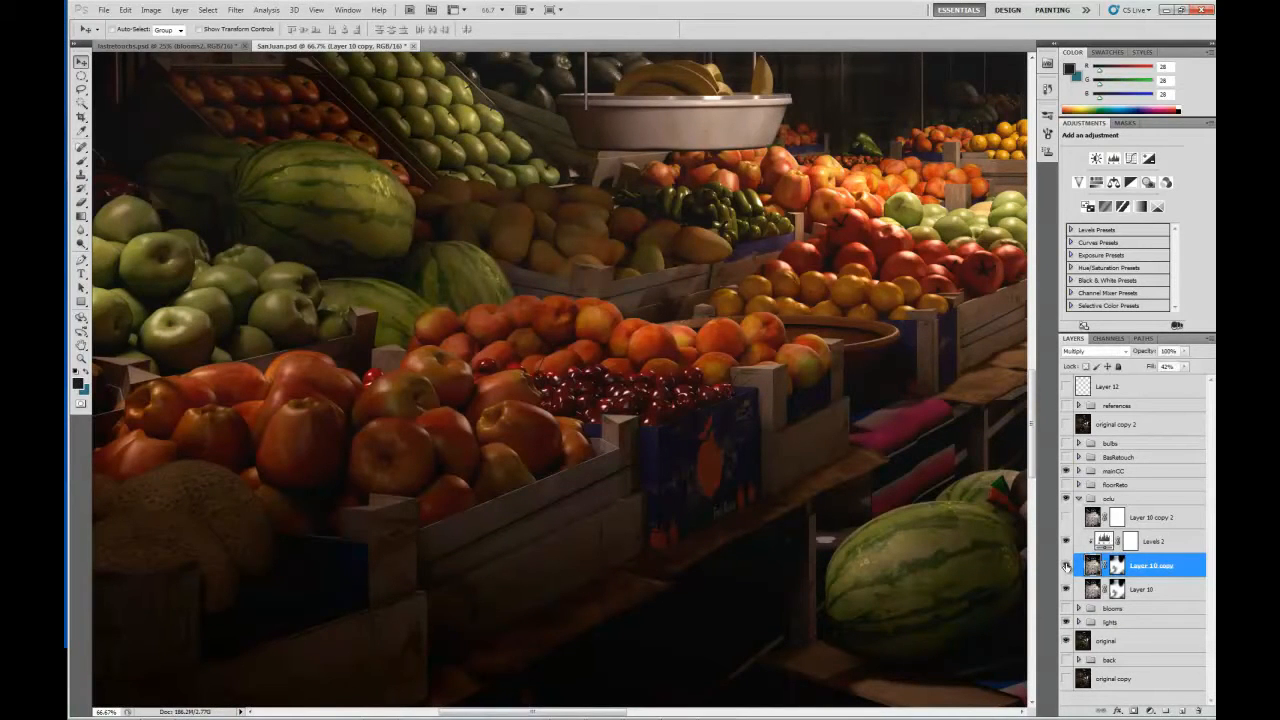
{"action": "left_click", "coordinate": [1066, 566]}
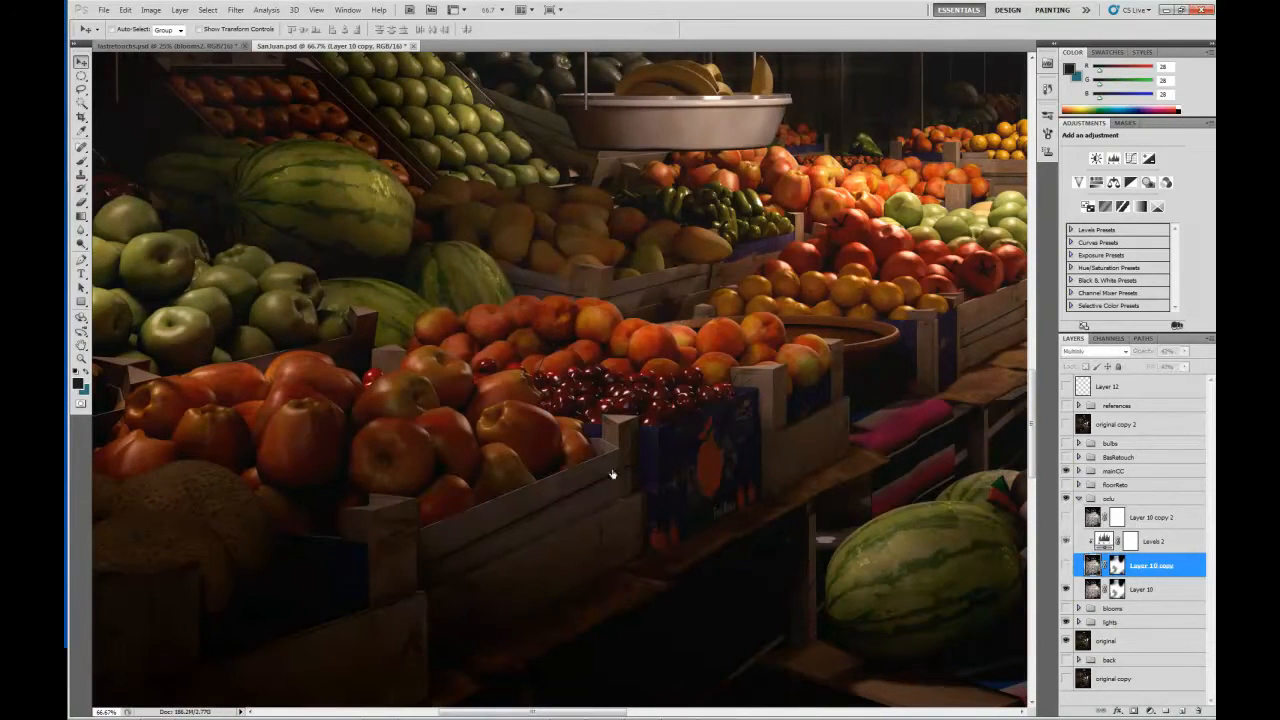
Compare the central fruit crates and the orange stall with and without Layer 10 copy, leaving the layer visible.
{"action": "left_click_drag", "start_coordinate": [623, 311], "coordinate": [513, 458]}
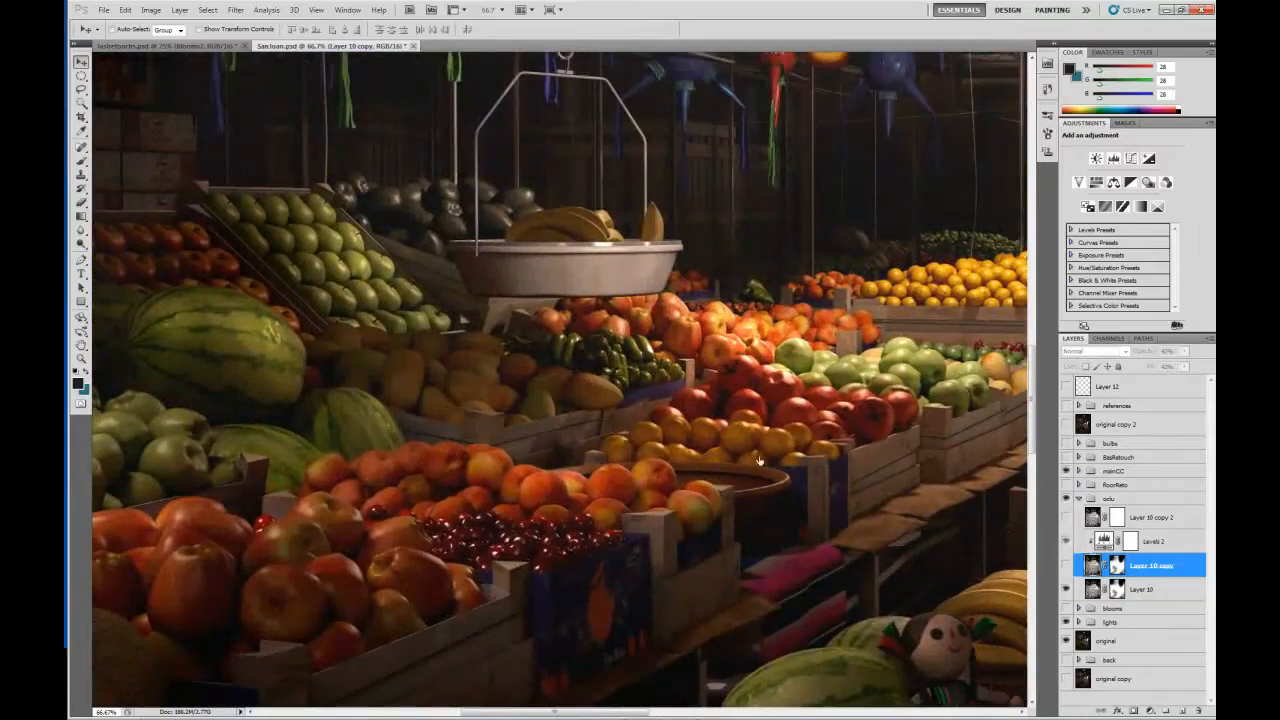
{"action": "left_click", "coordinate": [1066, 567]}
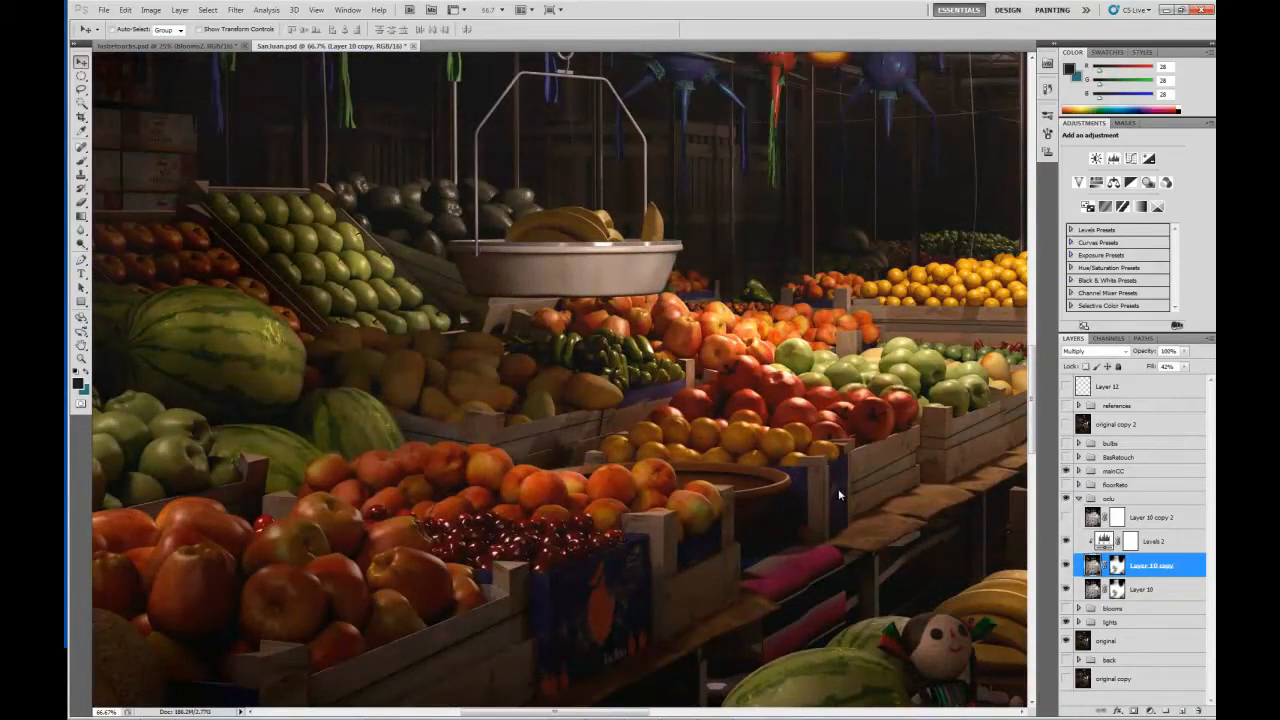
{"action": "left_click_drag", "start_coordinate": [845, 393], "coordinate": [322, 516]}
{"action": "left_click", "coordinate": [1066, 567]}
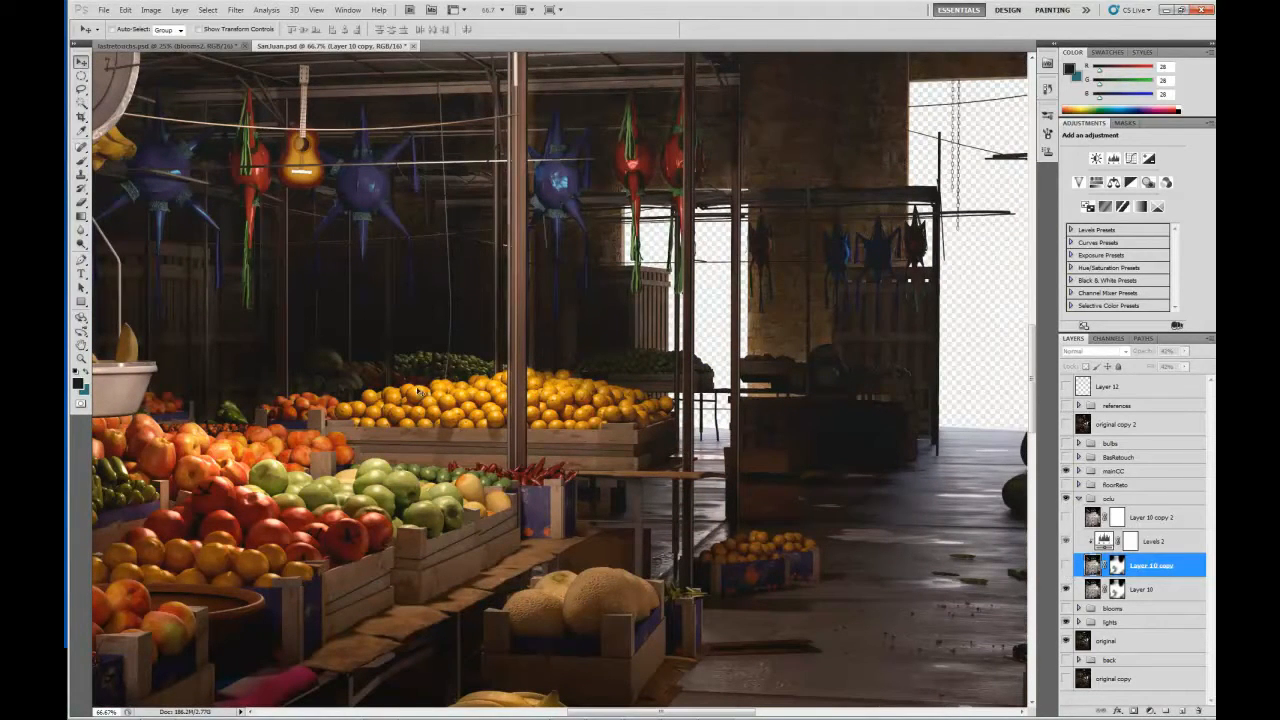
{"action": "left_click", "coordinate": [1066, 566]}
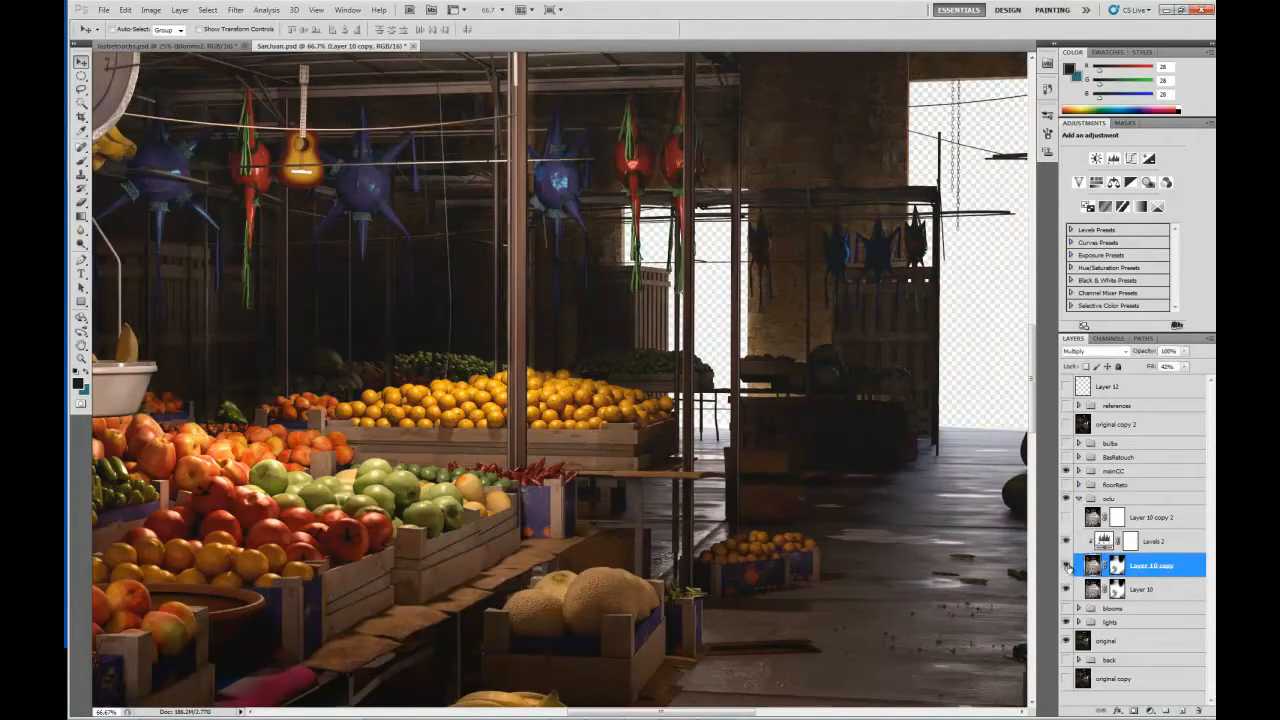
Collapse the oclu group and turn the floorReto group's visibility back on.
{"action": "left_click_drag", "start_coordinate": [657, 428], "coordinate": [456, 423]}
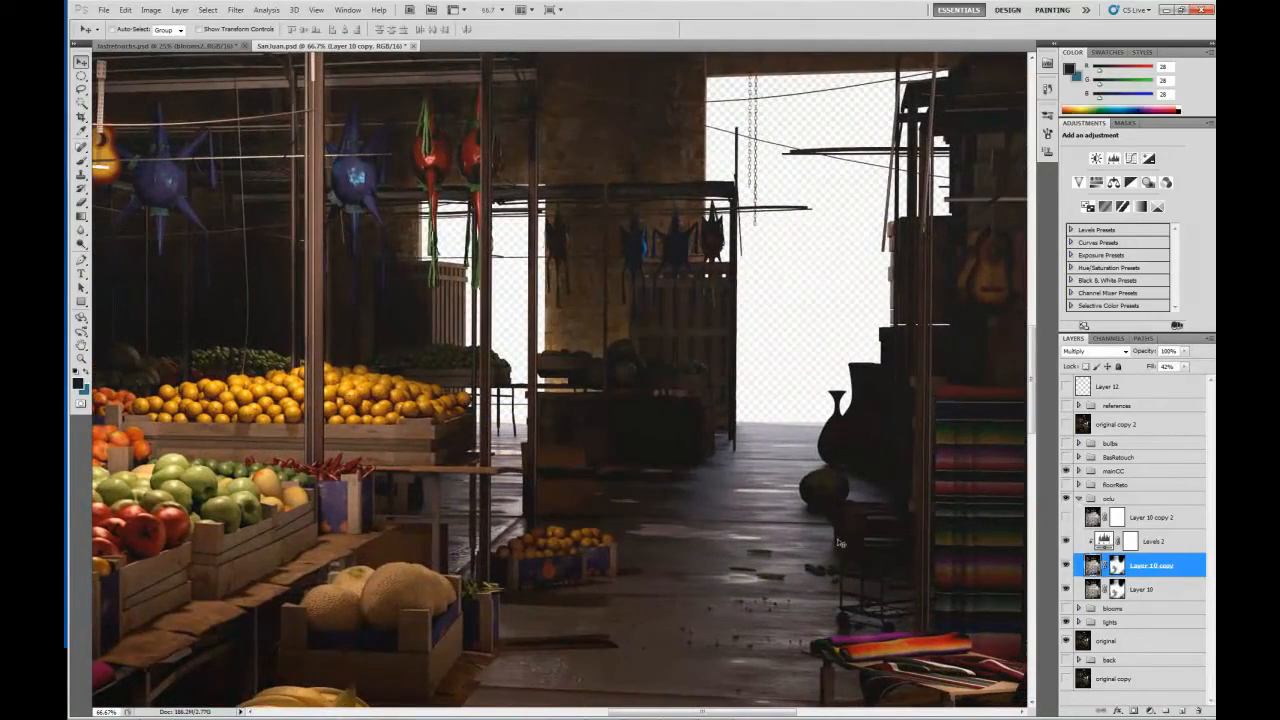
{"action": "left_click_drag", "start_coordinate": [840, 543], "coordinate": [736, 456]}
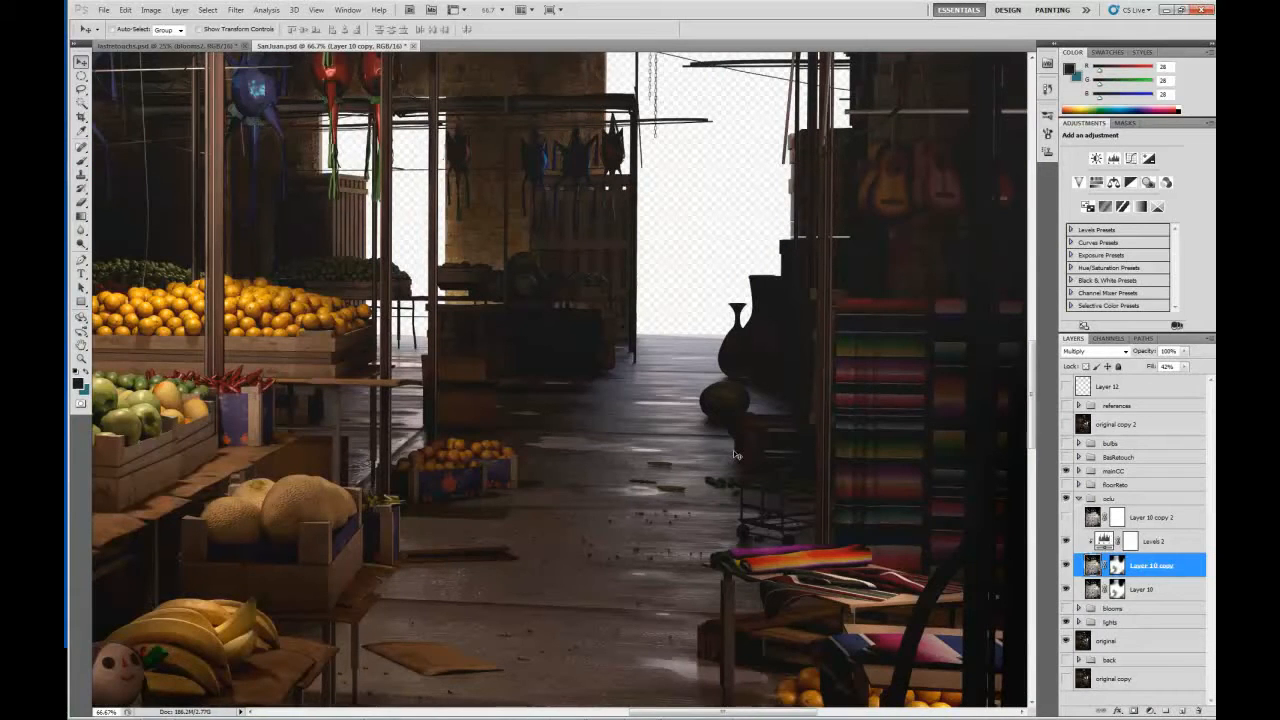
{"action": "key", "text": "ctrl+minus"}
{"action": "key", "text": "ctrl+minus"}
{"action": "key", "text": "ctrl+minus"}
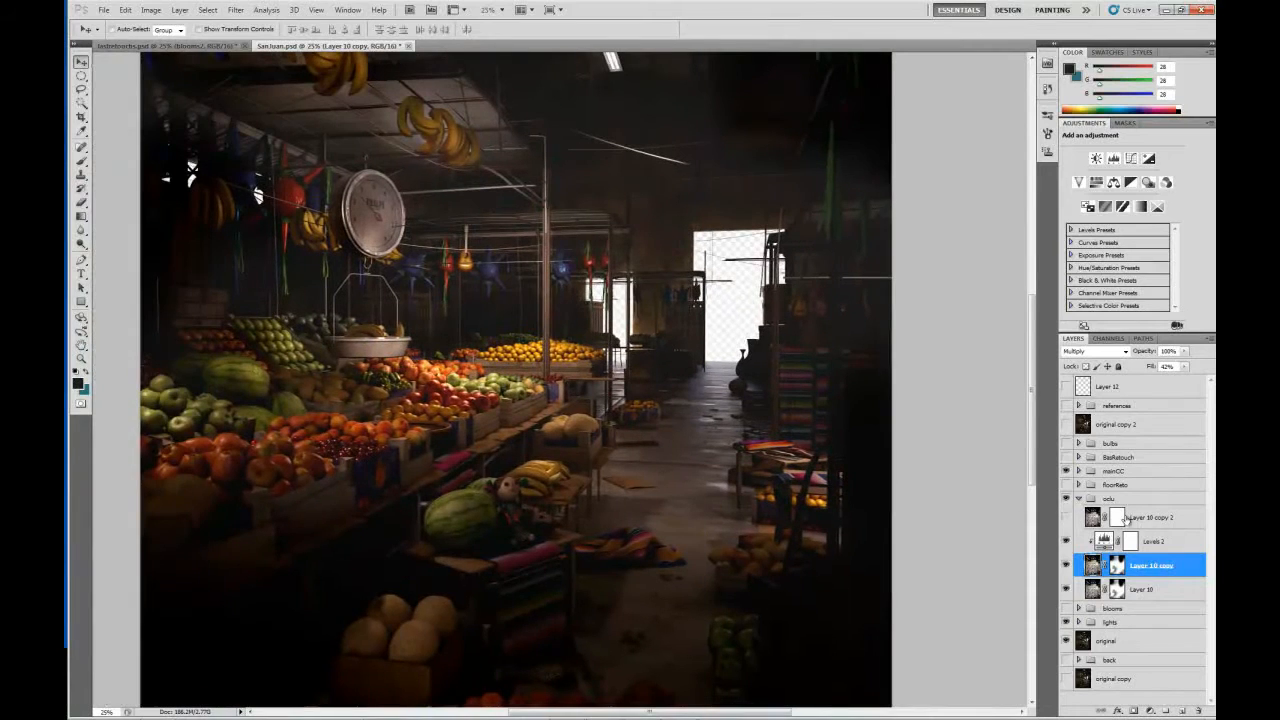
{"action": "left_click", "coordinate": [1078, 498]}
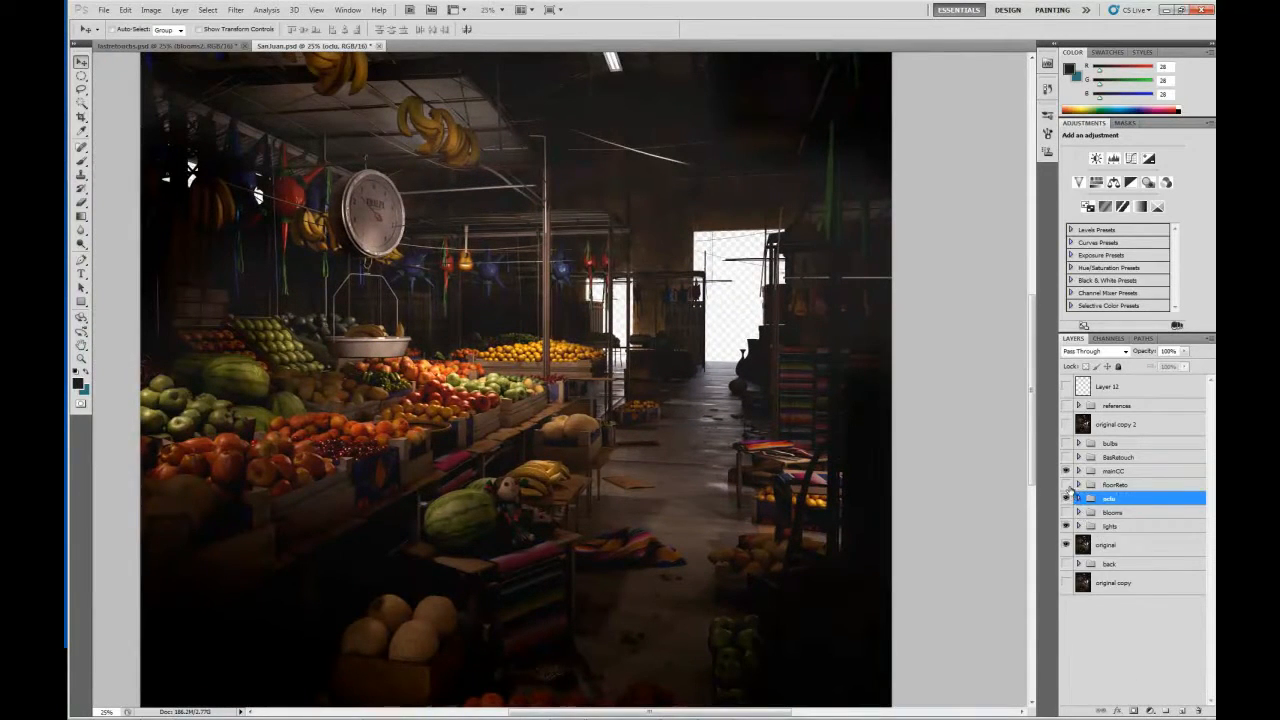
{"action": "left_click", "coordinate": [1067, 485]}
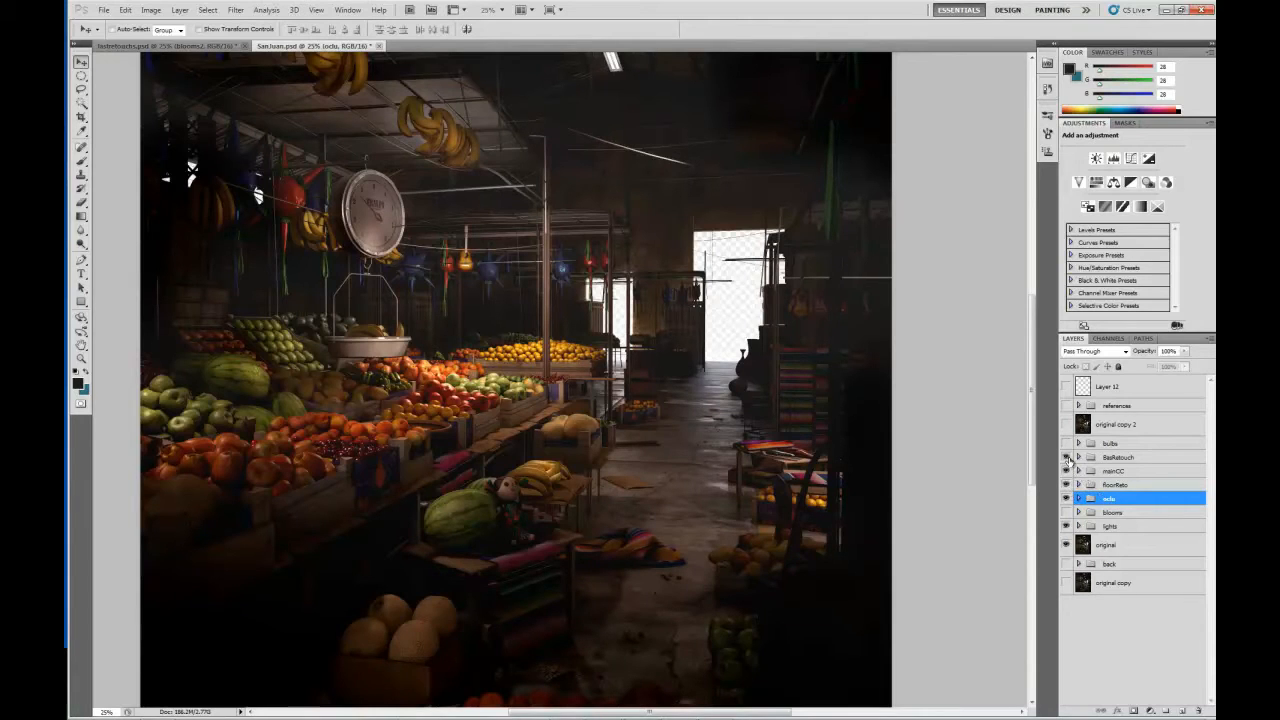
Turn on and expand the BasRetouch group, with the hanging scale in view at 50% magnification.
{"action": "left_click", "coordinate": [1067, 457]}
{"action": "left_click", "coordinate": [1066, 457]}
{"action": "left_click", "coordinate": [1066, 457]}
{"action": "left_click", "coordinate": [1078, 457]}
{"action": "left_click_drag", "start_coordinate": [398, 246], "coordinate": [501, 400]}
{"action": "key", "text": "ctrl+plus"}
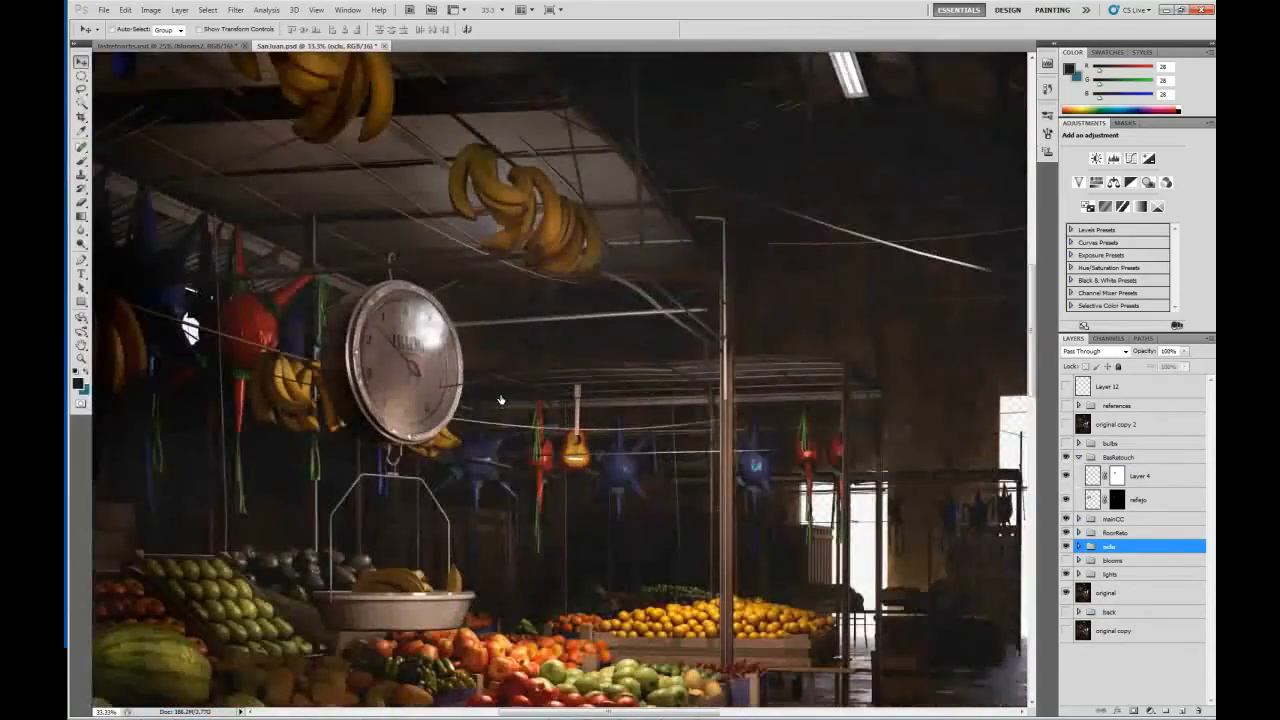
{"action": "key", "text": "ctrl+plus"}
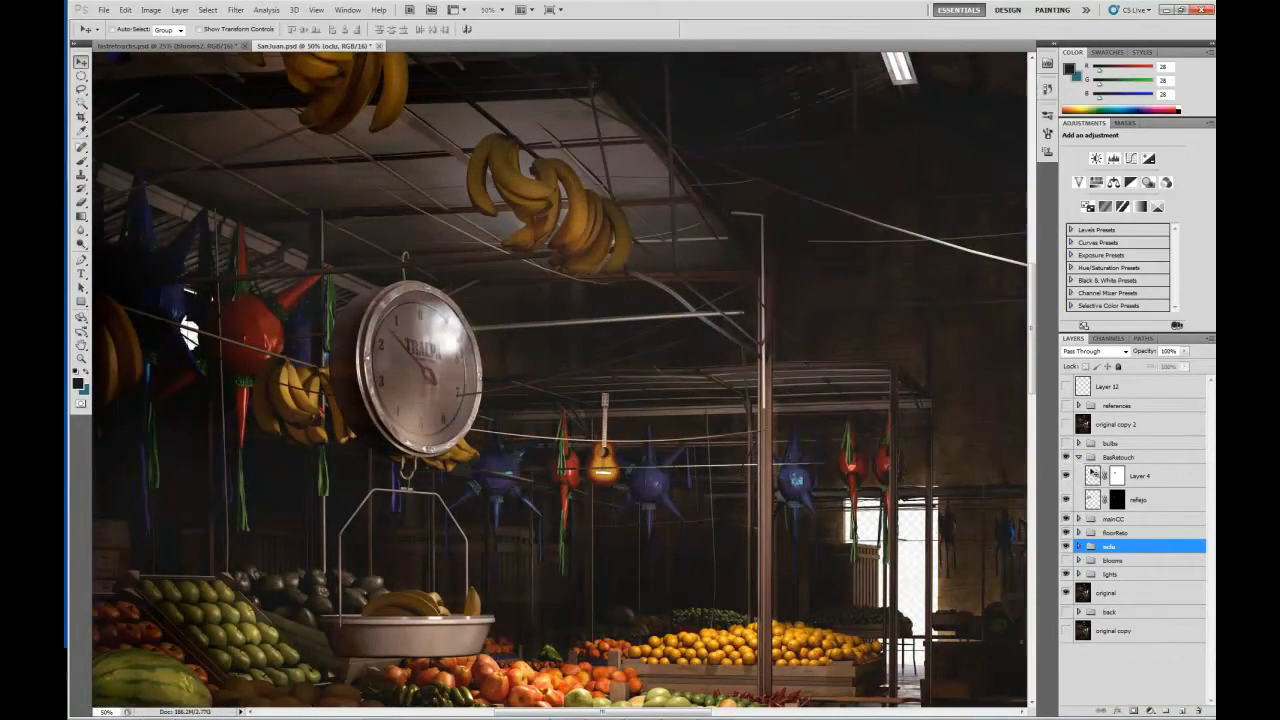
Compare the scale's reflection with and without the BasRetouch group, and select Layer 4 inside it.
{"action": "left_click", "coordinate": [1067, 463]}
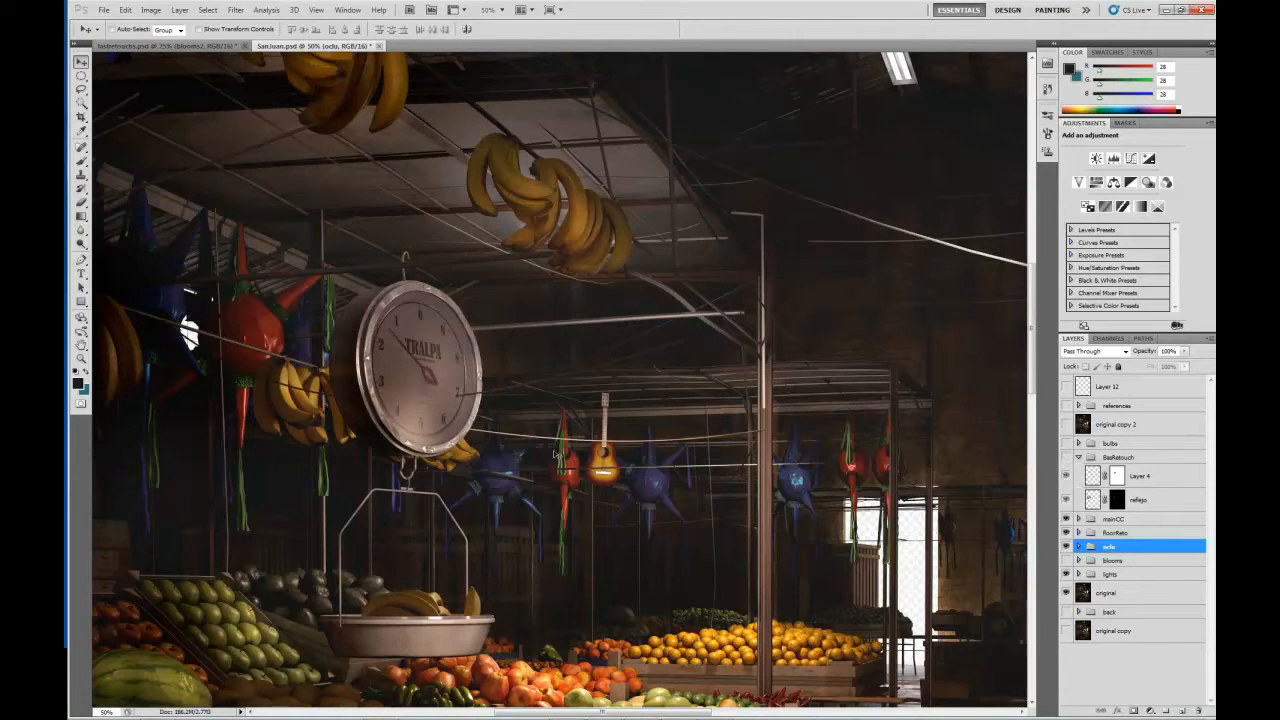
{"action": "left_click", "coordinate": [1066, 457]}
{"action": "left_click", "coordinate": [1072, 479]}
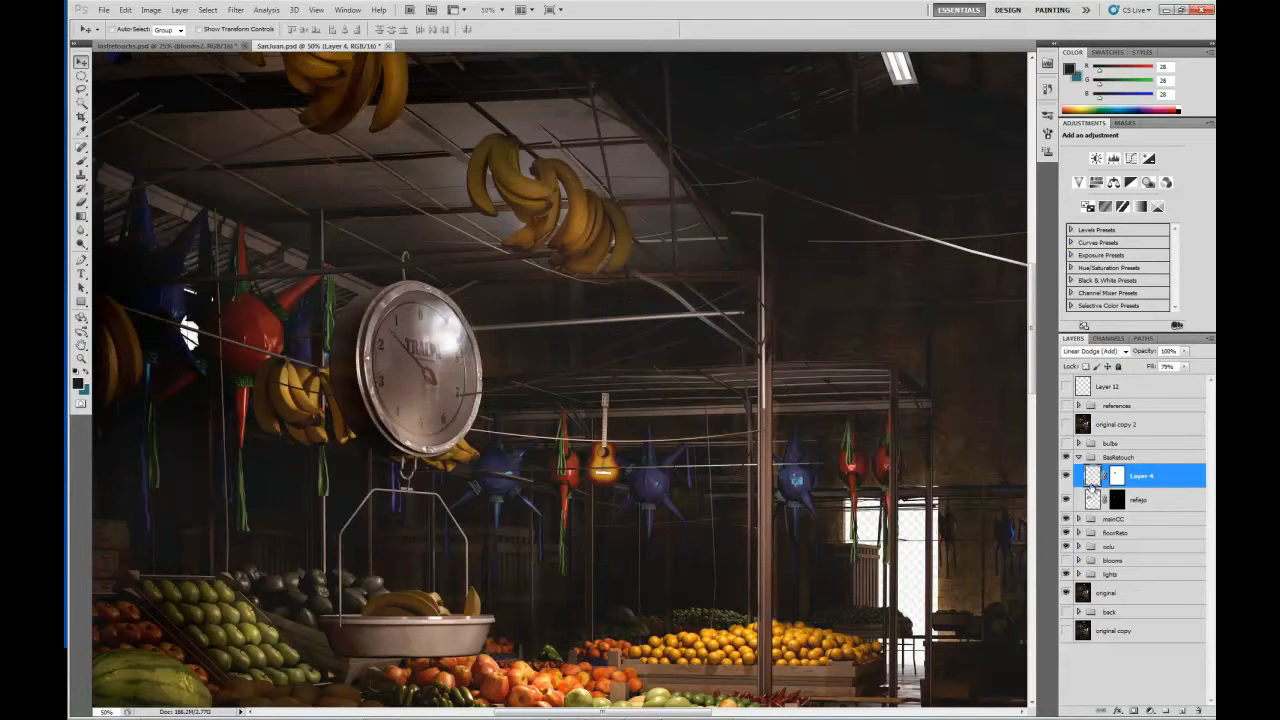
Set Layer 4's blending mode to Normal and its fill to 100%.
{"action": "left_click", "coordinate": [1126, 354]}
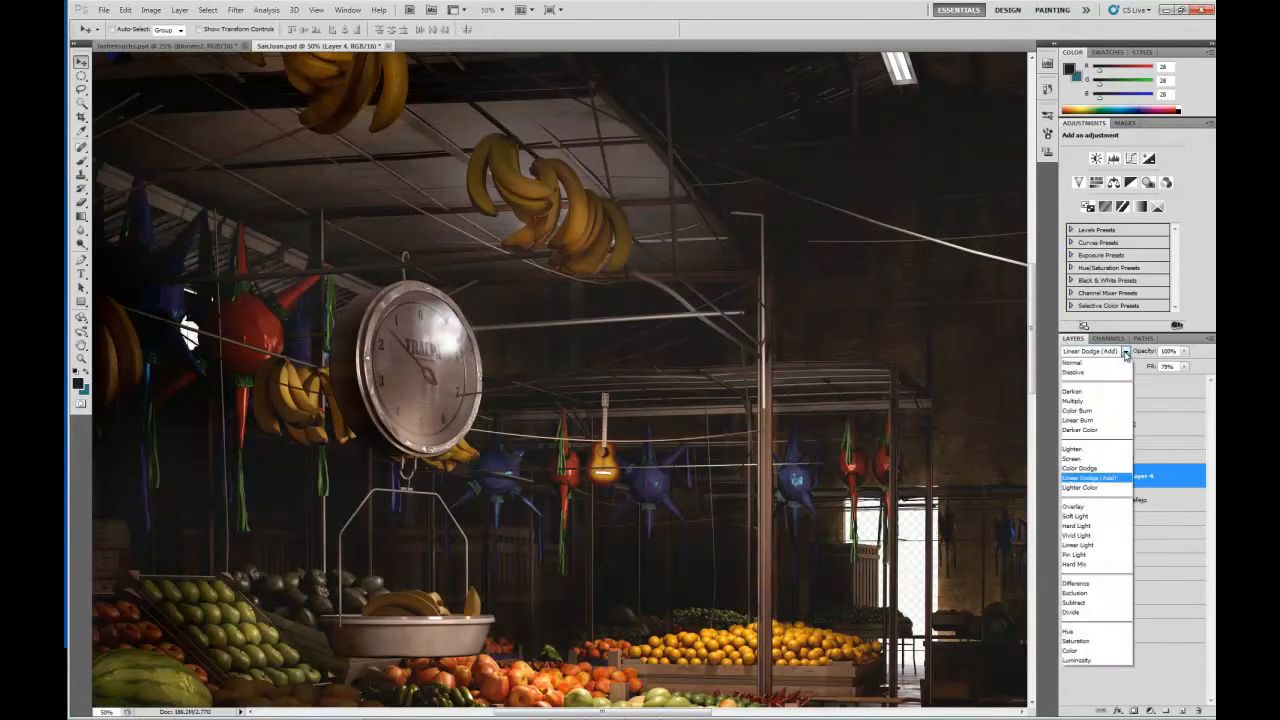
{"action": "left_click", "coordinate": [1116, 363]}
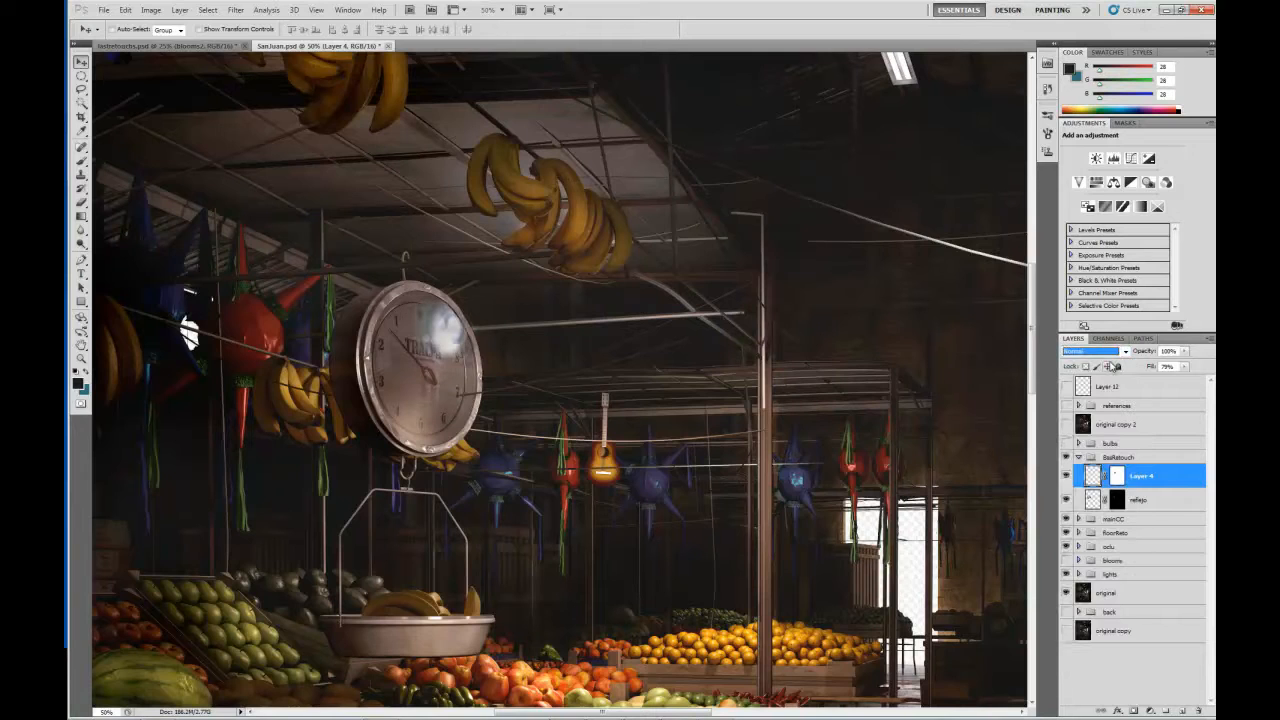
{"action": "left_click", "coordinate": [1184, 368]}
{"action": "left_click_drag", "start_coordinate": [1184, 380], "coordinate": [1206, 382]}
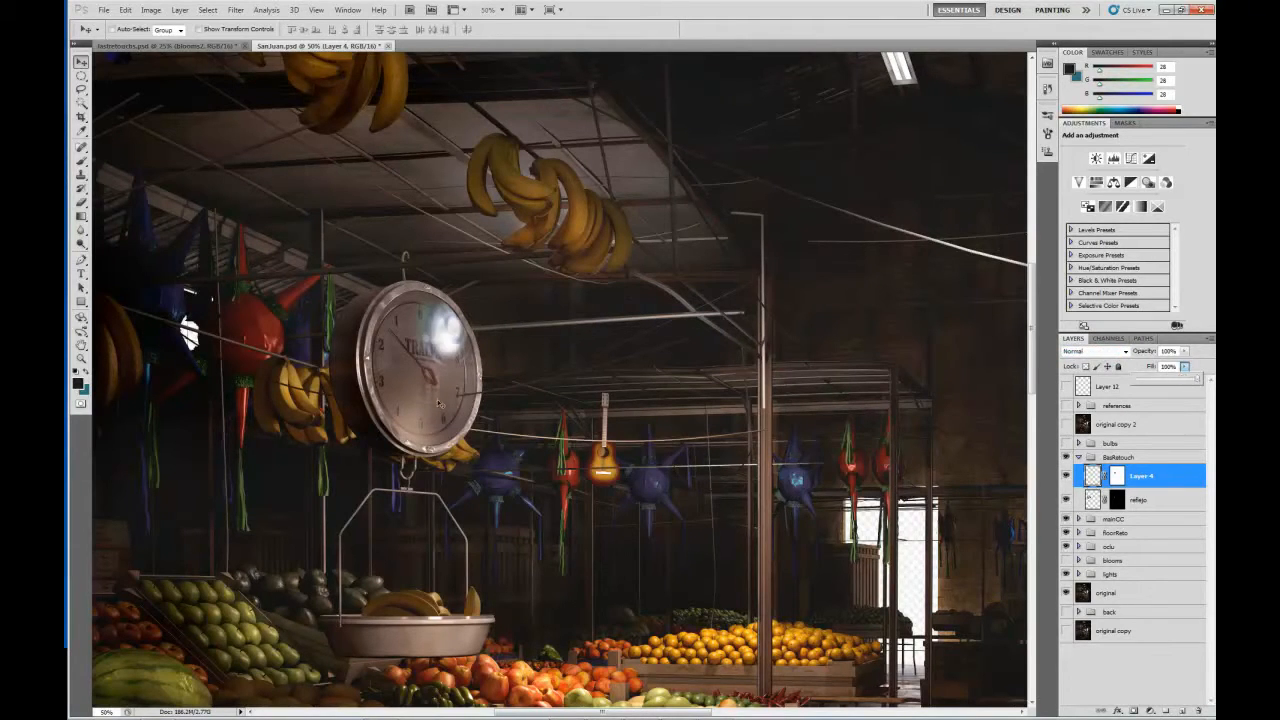
{"action": "left_click", "coordinate": [474, 384]}
Examine the highlight on the scale's dial and set Layer 4's blending mode to Linear Dodge (Add).
{"action": "mouse_move", "coordinate": [441, 357]}
{"action": "left_mouse_down"}
{"action": "mouse_move", "coordinate": [434, 392]}
{"action": "mouse_move", "coordinate": [412, 338]}
{"action": "mouse_move", "coordinate": [436, 357]}
{"action": "mouse_move", "coordinate": [414, 335]}
{"action": "mouse_move", "coordinate": [440, 343]}
{"action": "mouse_move", "coordinate": [442, 365]}
{"action": "mouse_move", "coordinate": [454, 347]}
{"action": "left_mouse_up"}
{"action": "left_click", "coordinate": [1125, 352]}
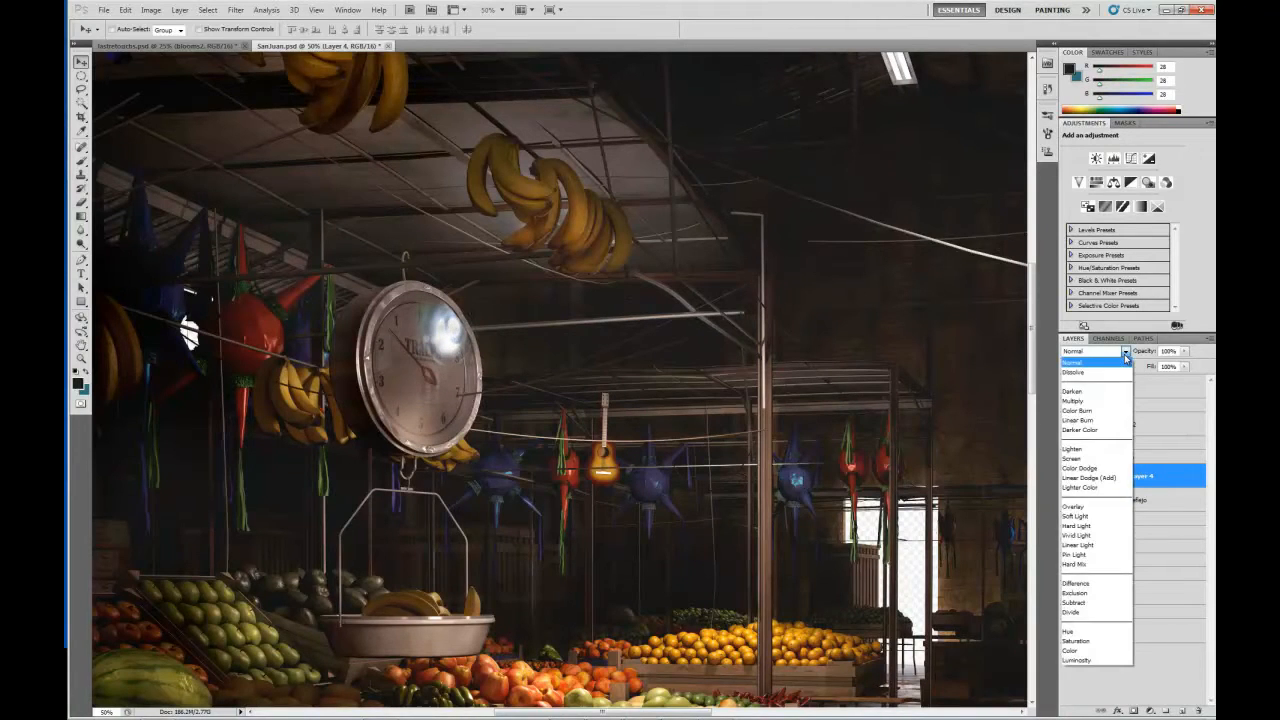
{"action": "left_click", "coordinate": [1106, 478]}
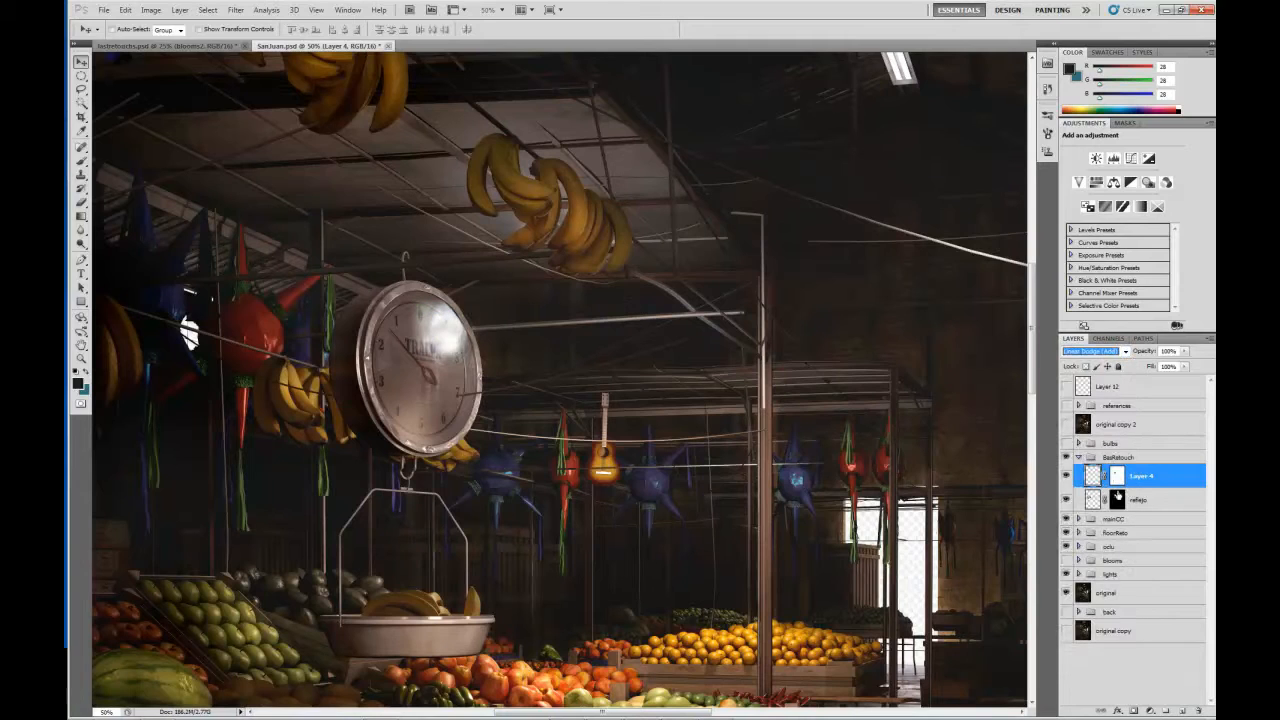
Show the reflejo layer without Layer 4 and set its blending mode to Normal to examine the reflection on the scale's dial.
{"action": "left_click", "coordinate": [1066, 477]}
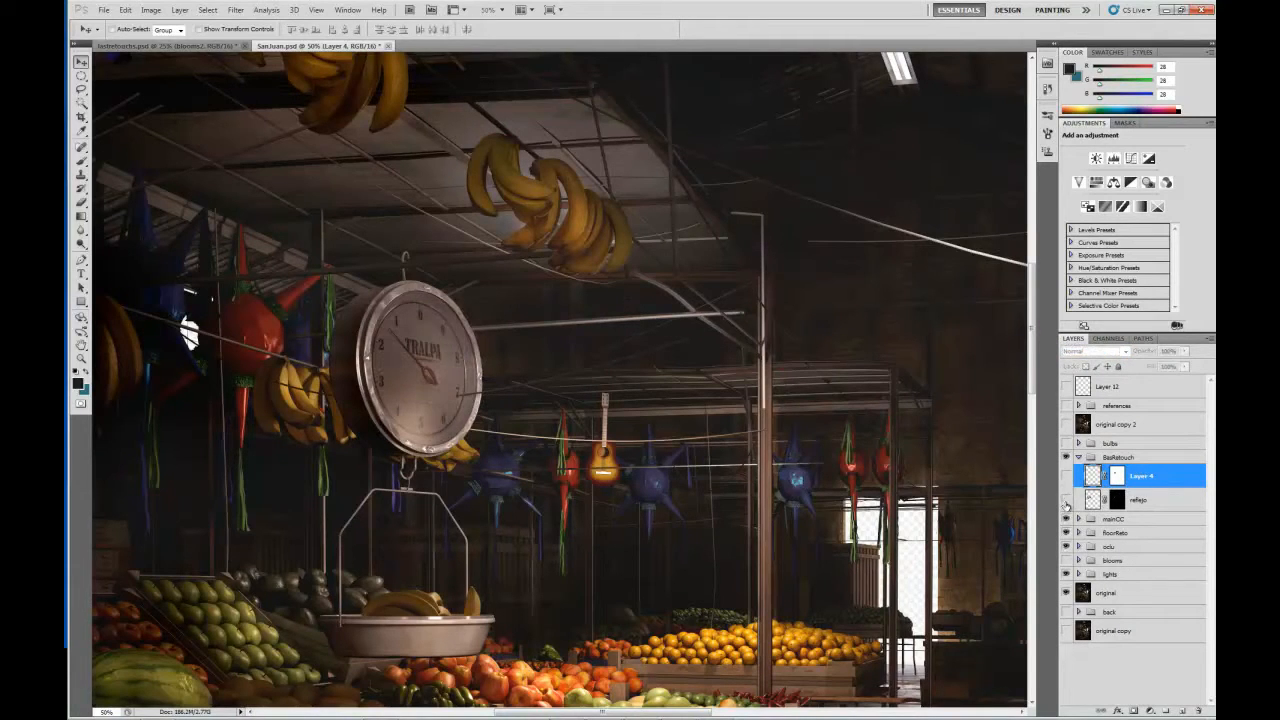
{"action": "left_click", "coordinate": [1066, 500]}
{"action": "left_click", "coordinate": [1090, 500]}
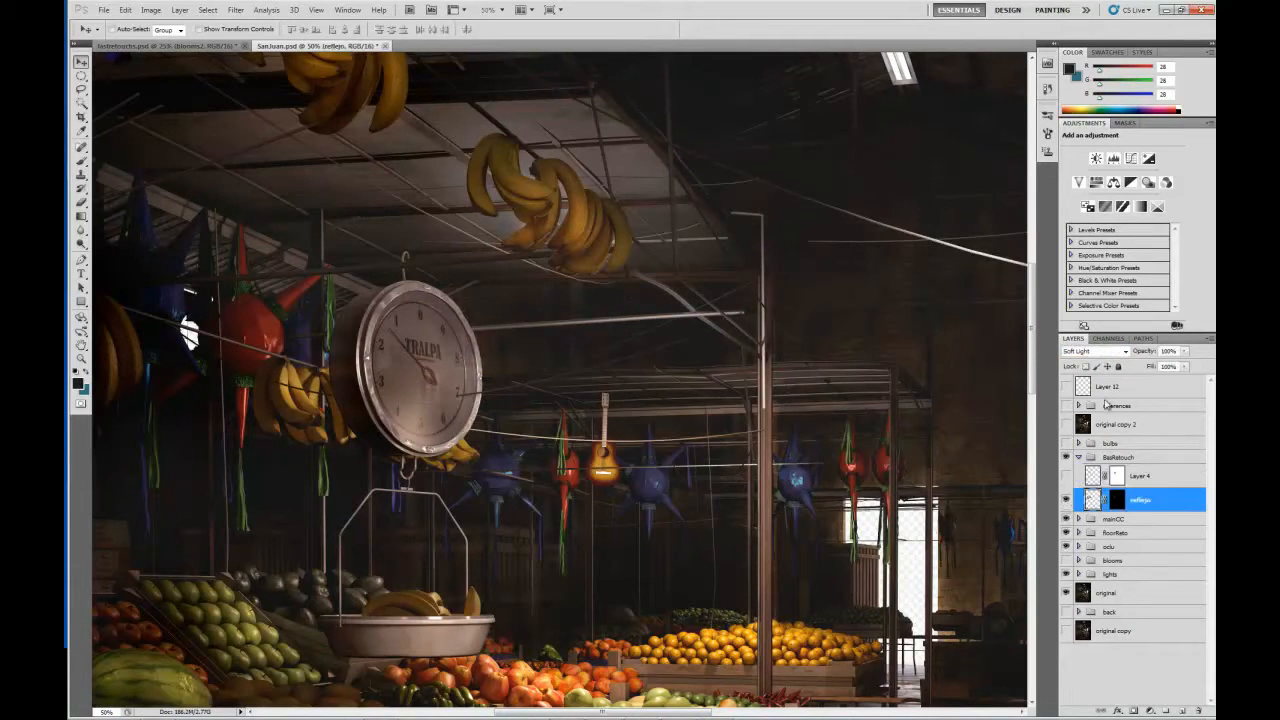
{"action": "left_click", "coordinate": [1125, 352]}
{"action": "left_click", "coordinate": [1106, 362]}
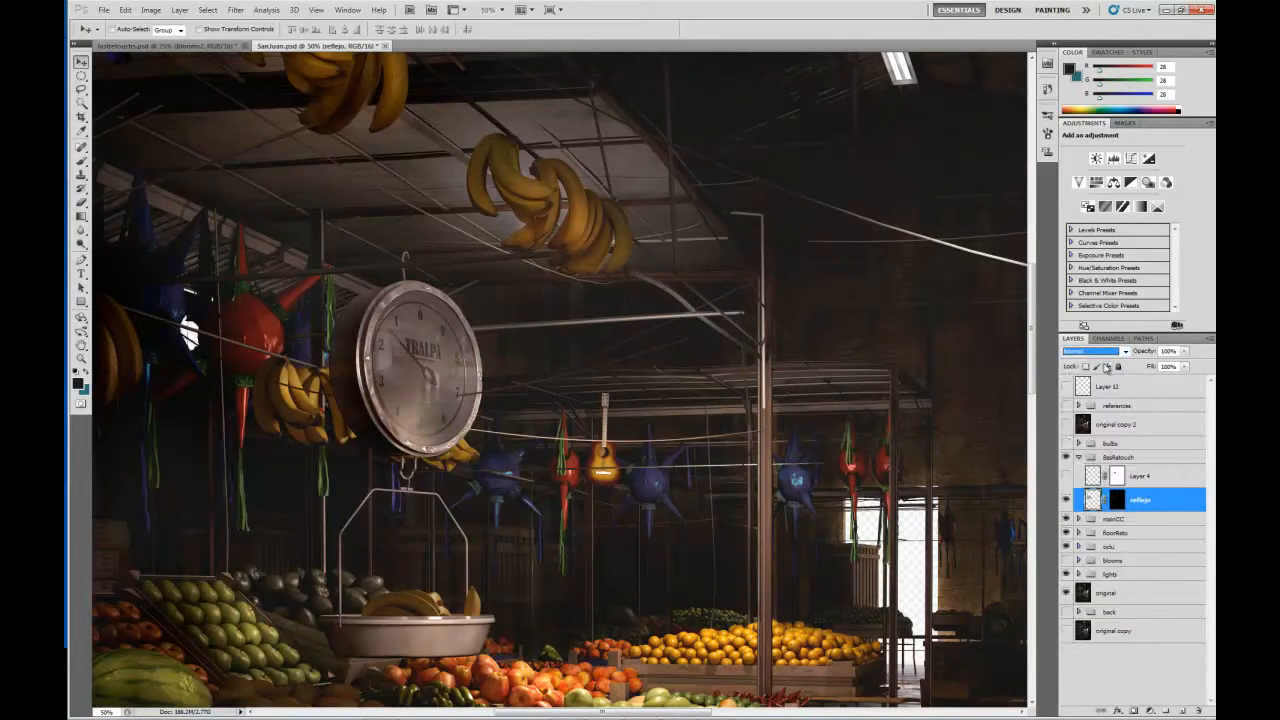
{"action": "mouse_move", "coordinate": [430, 381]}
{"action": "left_mouse_down"}
{"action": "mouse_move", "coordinate": [590, 378]}
{"action": "mouse_move", "coordinate": [572, 350]}
{"action": "mouse_move", "coordinate": [449, 384]}
{"action": "mouse_move", "coordinate": [478, 412]}
{"action": "mouse_move", "coordinate": [449, 366]}
{"action": "left_mouse_up"}
{"action": "left_click_drag", "start_coordinate": [897, 453], "coordinate": [762, 378]}
Set the reflejo layer's blending mode to Screen, turn Layer 4 back on and collapse the BasRetouch group.
{"action": "left_click", "coordinate": [1120, 354]}
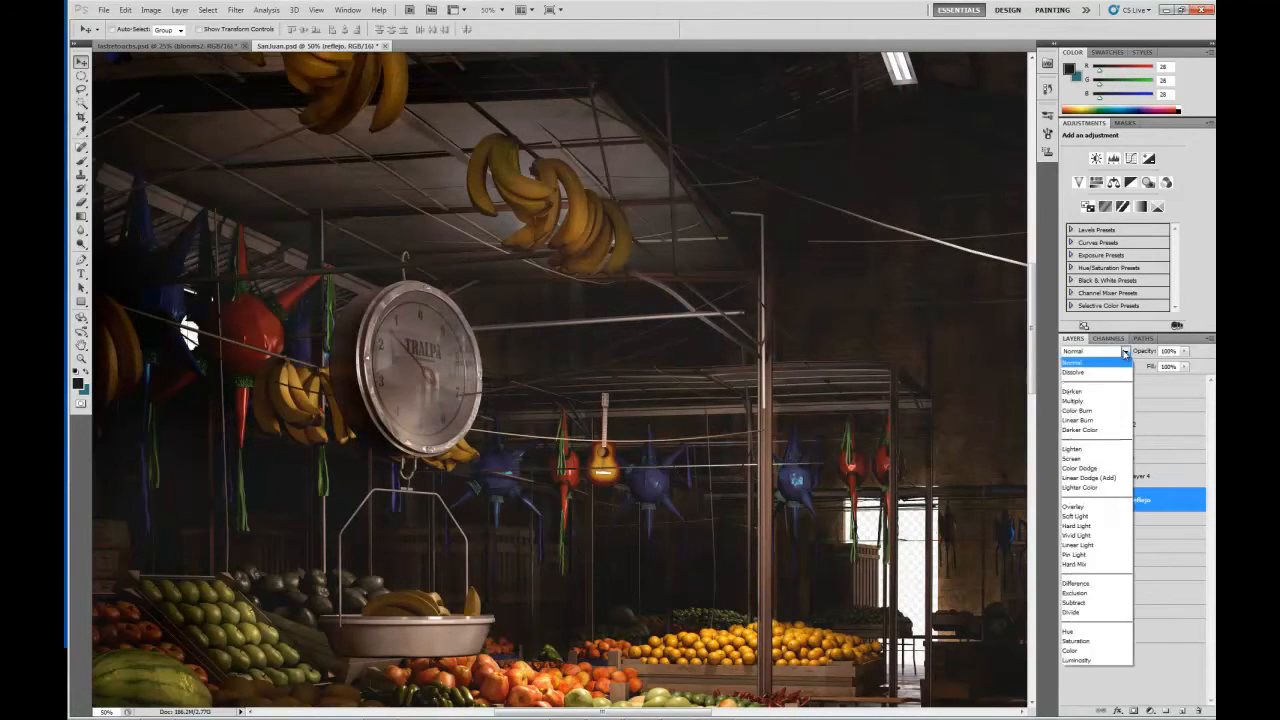
{"action": "left_click", "coordinate": [1080, 458]}
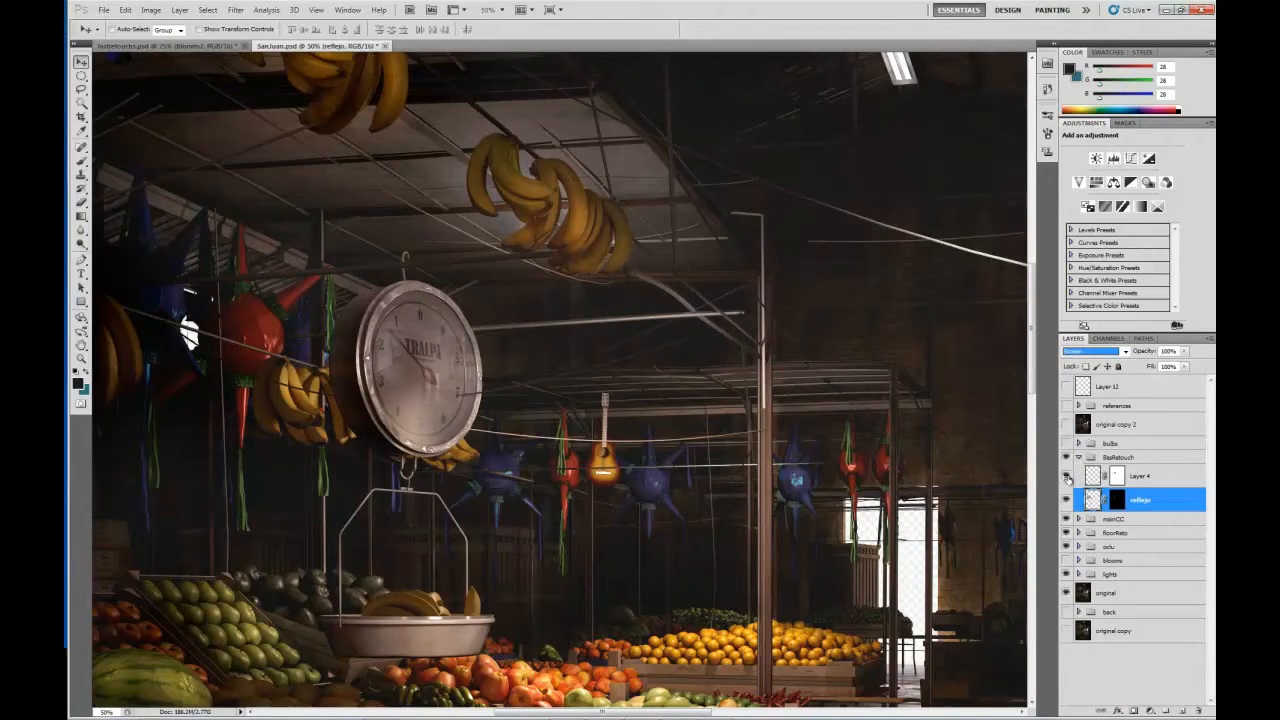
{"action": "left_click", "coordinate": [1067, 476]}
{"action": "left_click", "coordinate": [1078, 457]}
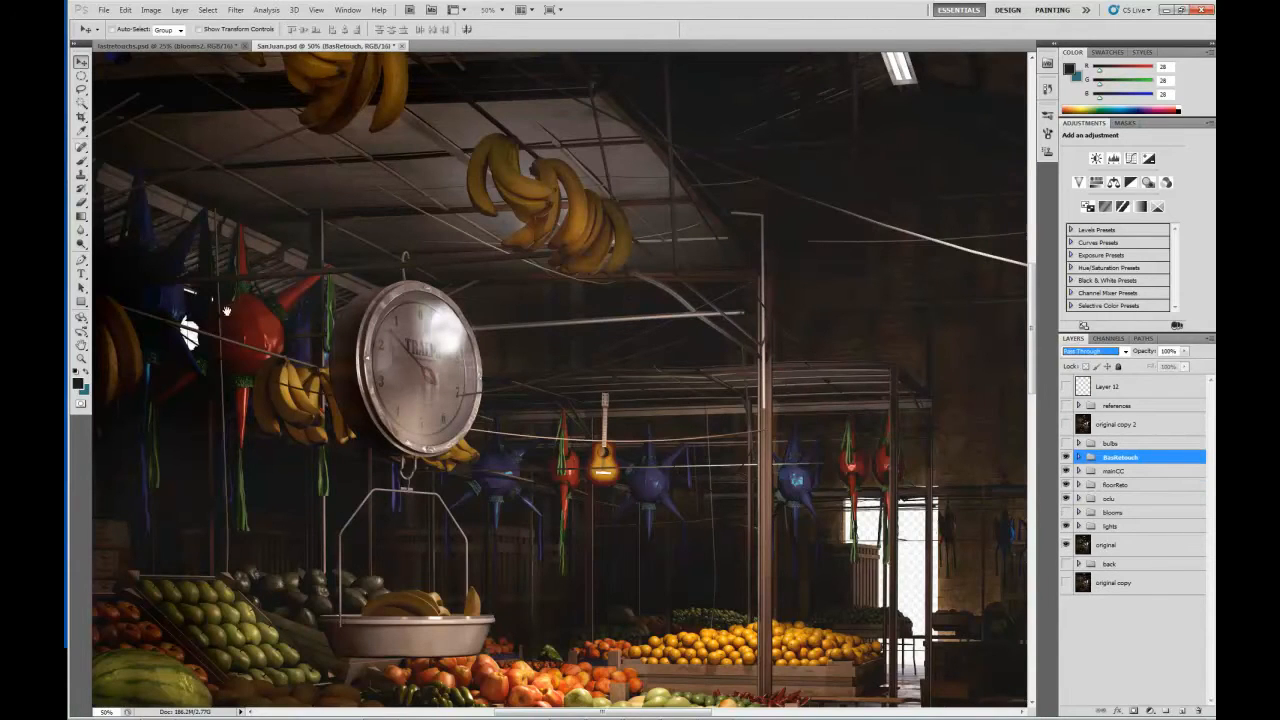
Turn on the back group to fill the transparent doorway openings at the rear of the market.
{"action": "left_click_drag", "start_coordinate": [577, 374], "coordinate": [657, 288]}
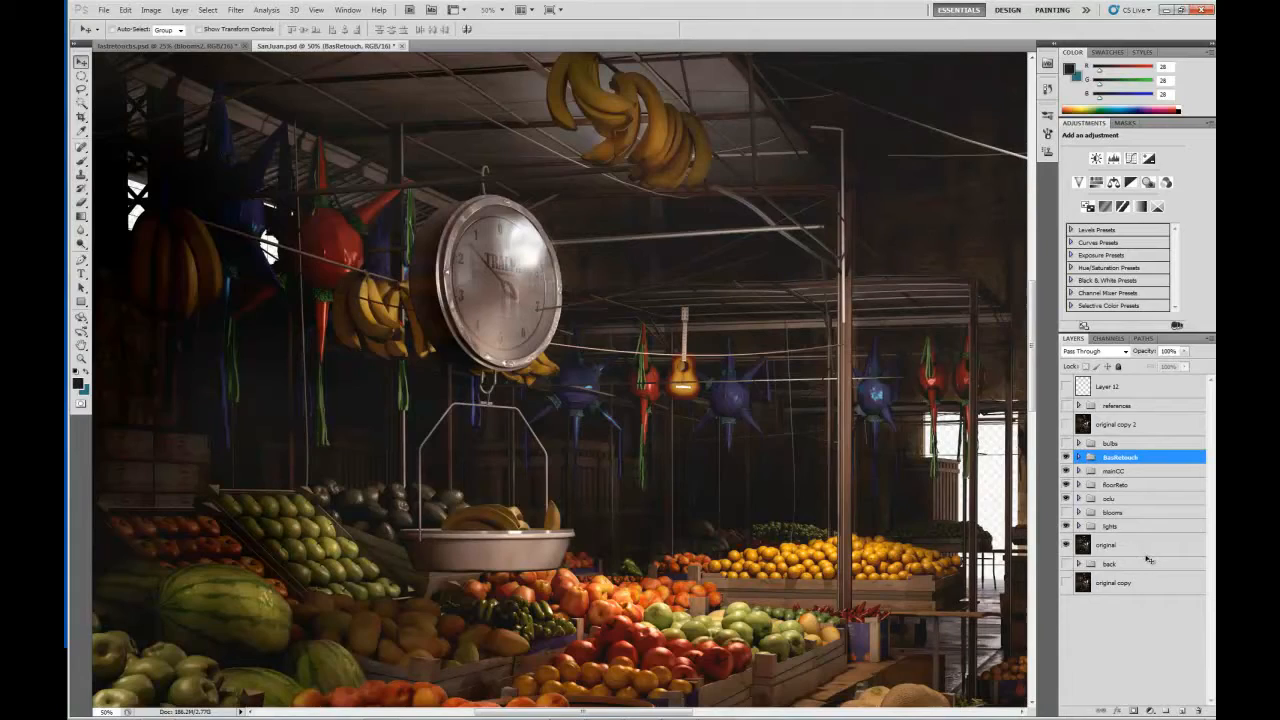
{"action": "left_click_drag", "start_coordinate": [783, 368], "coordinate": [387, 331]}
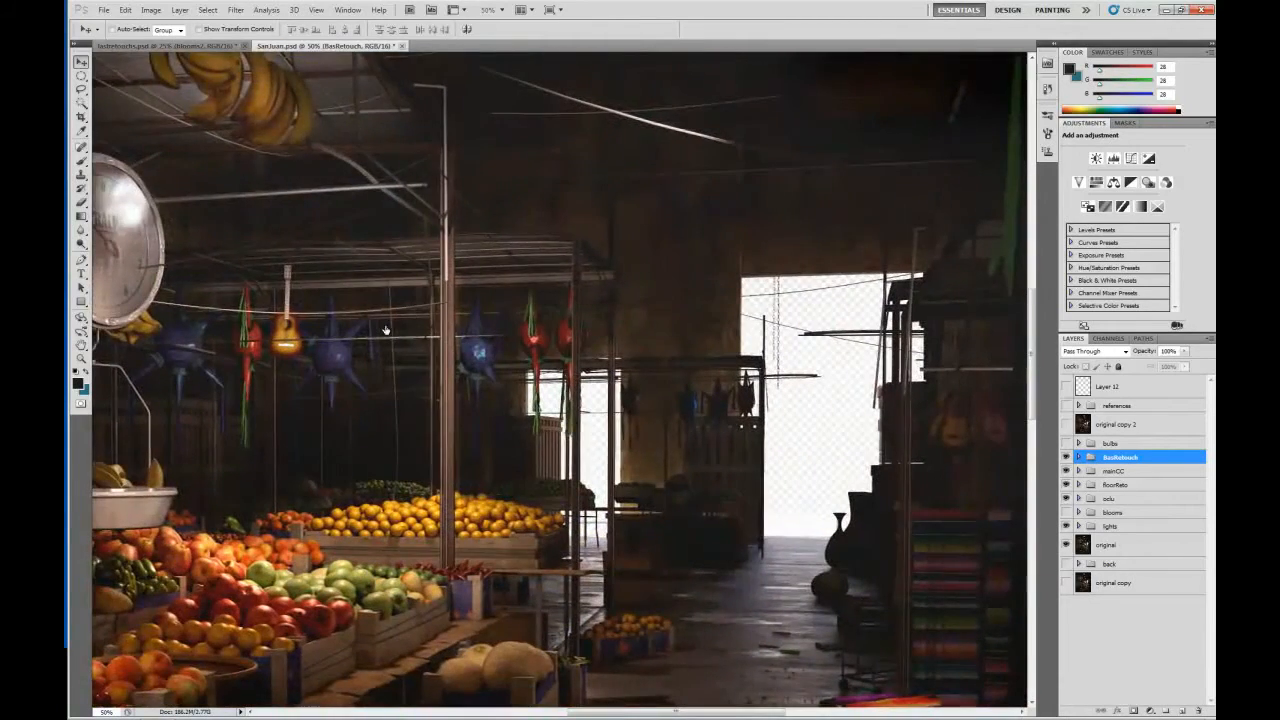
{"action": "left_click_drag", "start_coordinate": [756, 430], "coordinate": [670, 432]}
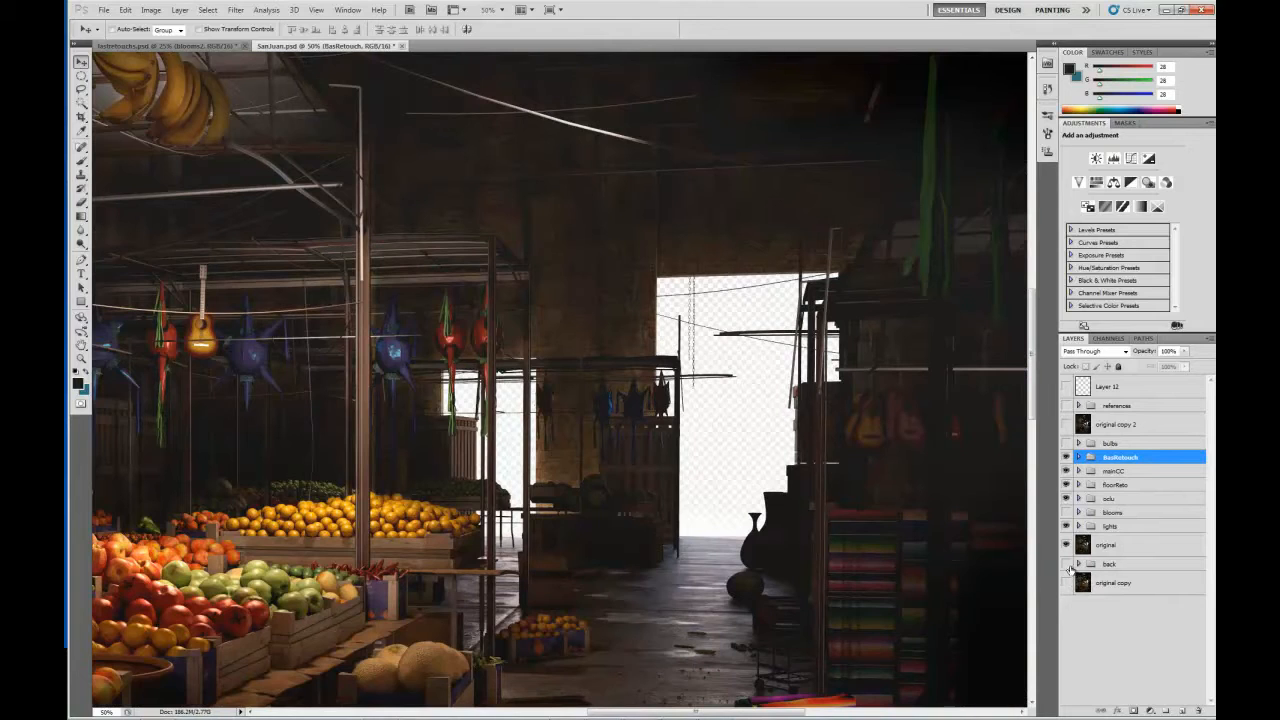
{"action": "left_click", "coordinate": [1066, 564]}
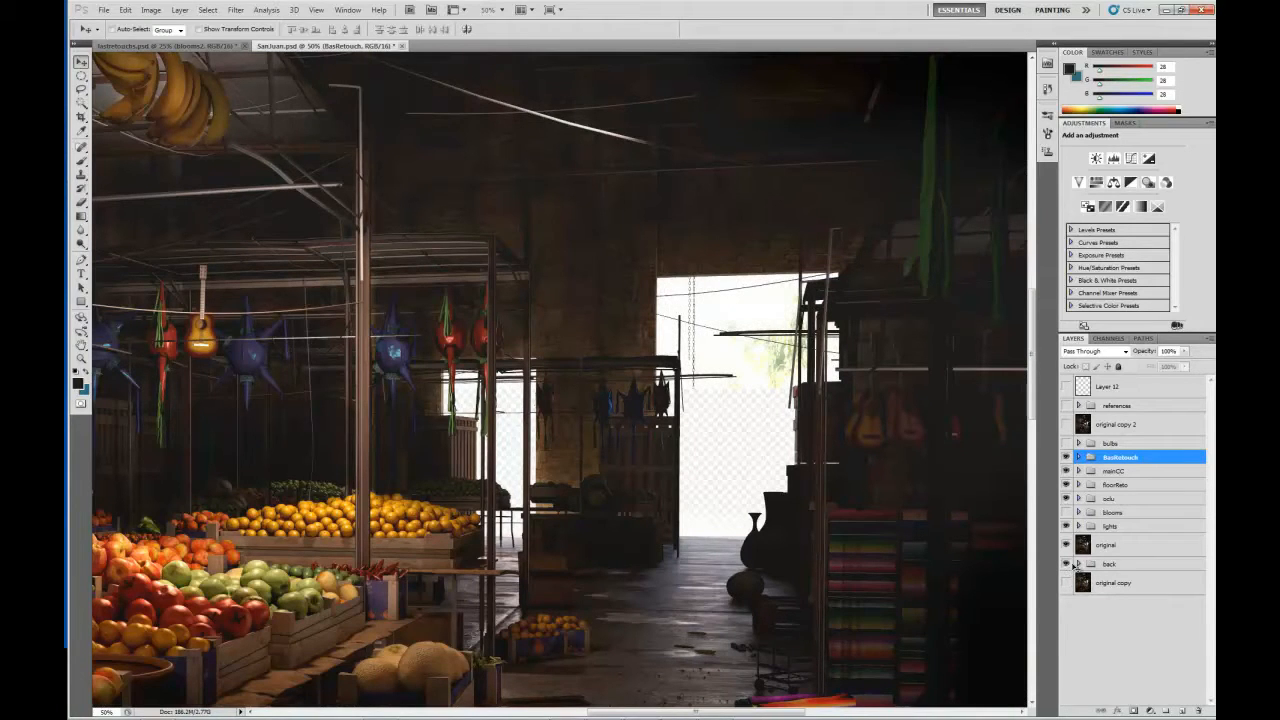
{"action": "left_click_drag", "start_coordinate": [789, 425], "coordinate": [633, 425]}
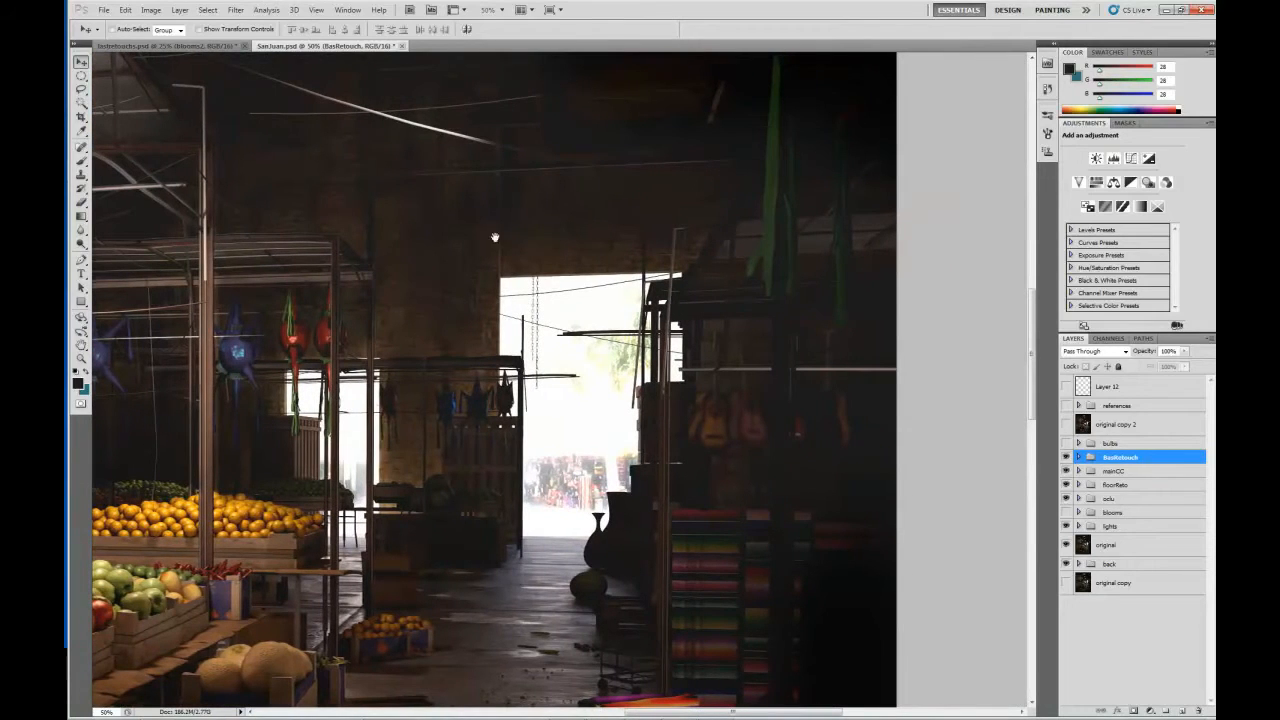
Turn on the blooms group, examine the glow around the bright doorways and expand the group.
{"action": "left_click", "coordinate": [1066, 512]}
{"action": "scroll", "coordinate": [681, 443], "scroll_direction": "left", "scroll_amount": 3}
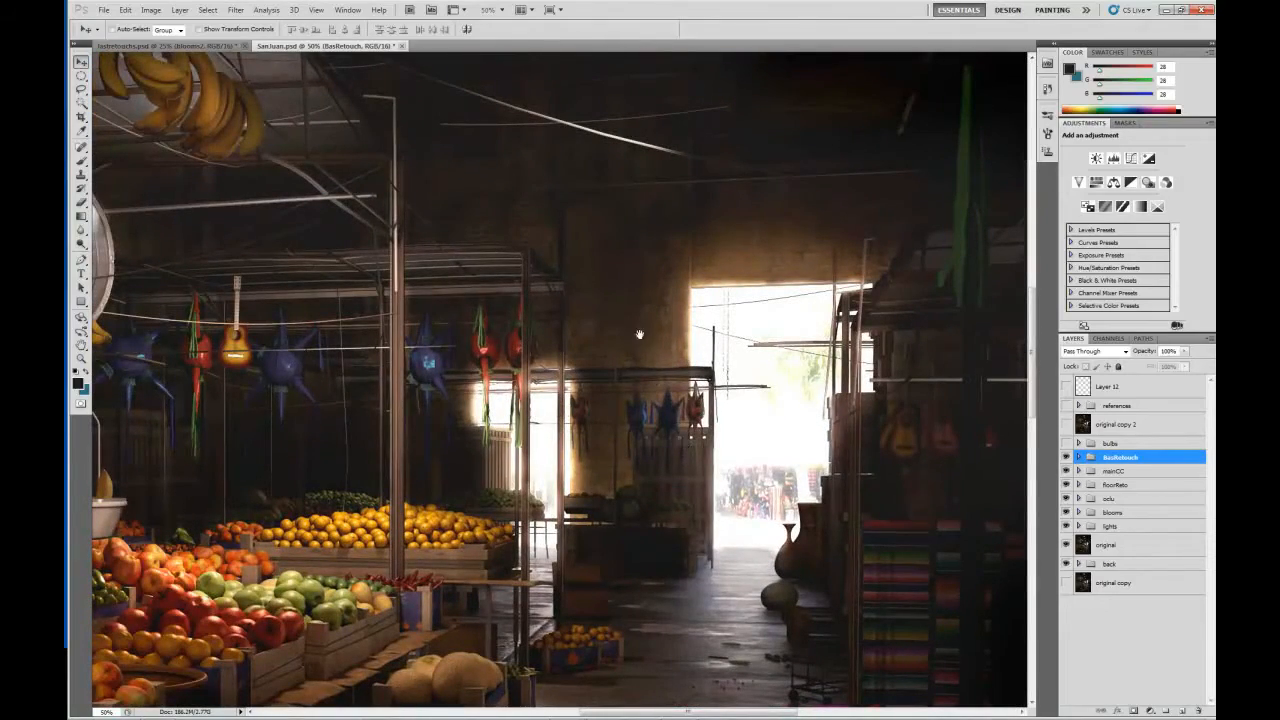
{"action": "scroll", "coordinate": [657, 380], "scroll_direction": "right", "scroll_amount": 3}
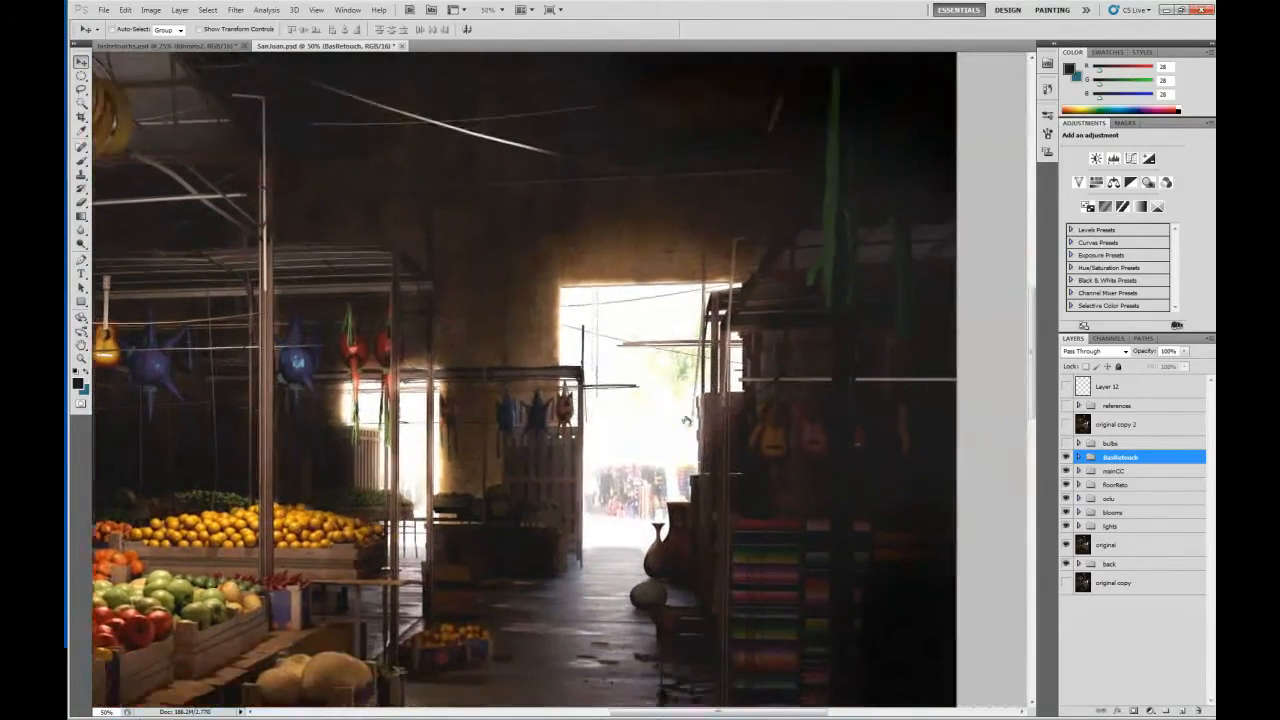
{"action": "left_click_drag", "start_coordinate": [686, 421], "coordinate": [677, 415]}
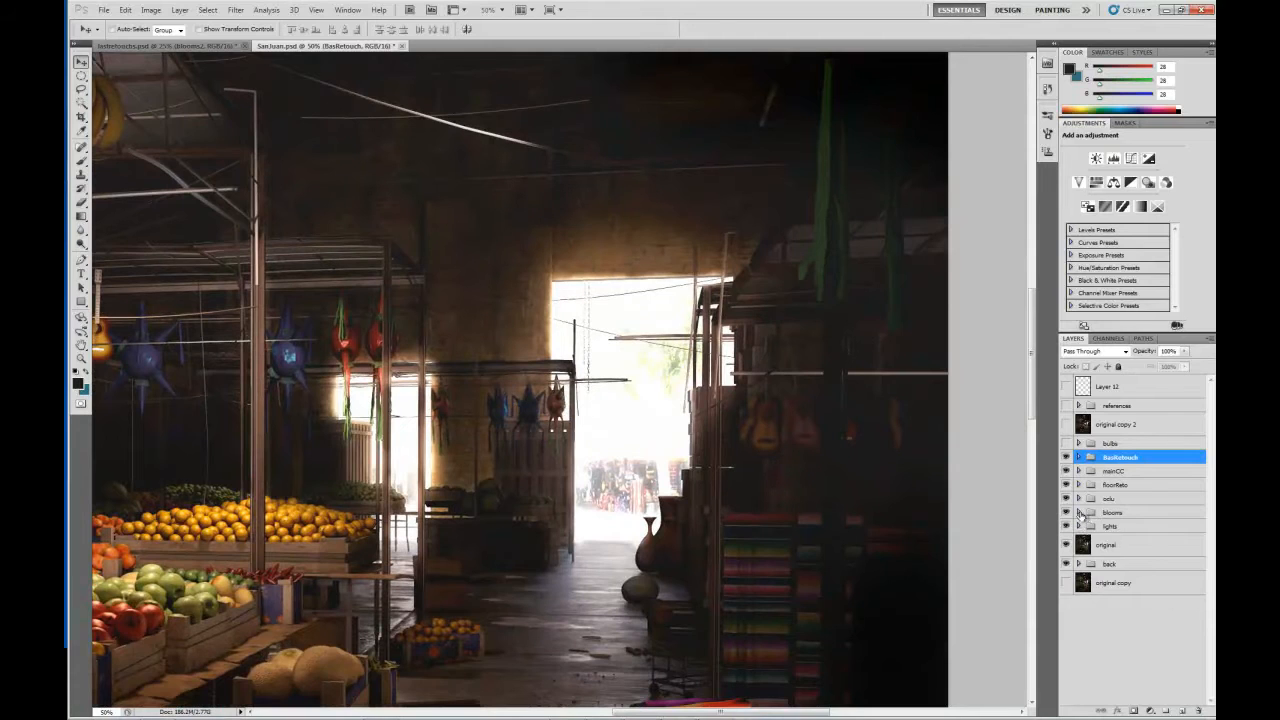
{"action": "left_click", "coordinate": [1079, 512]}
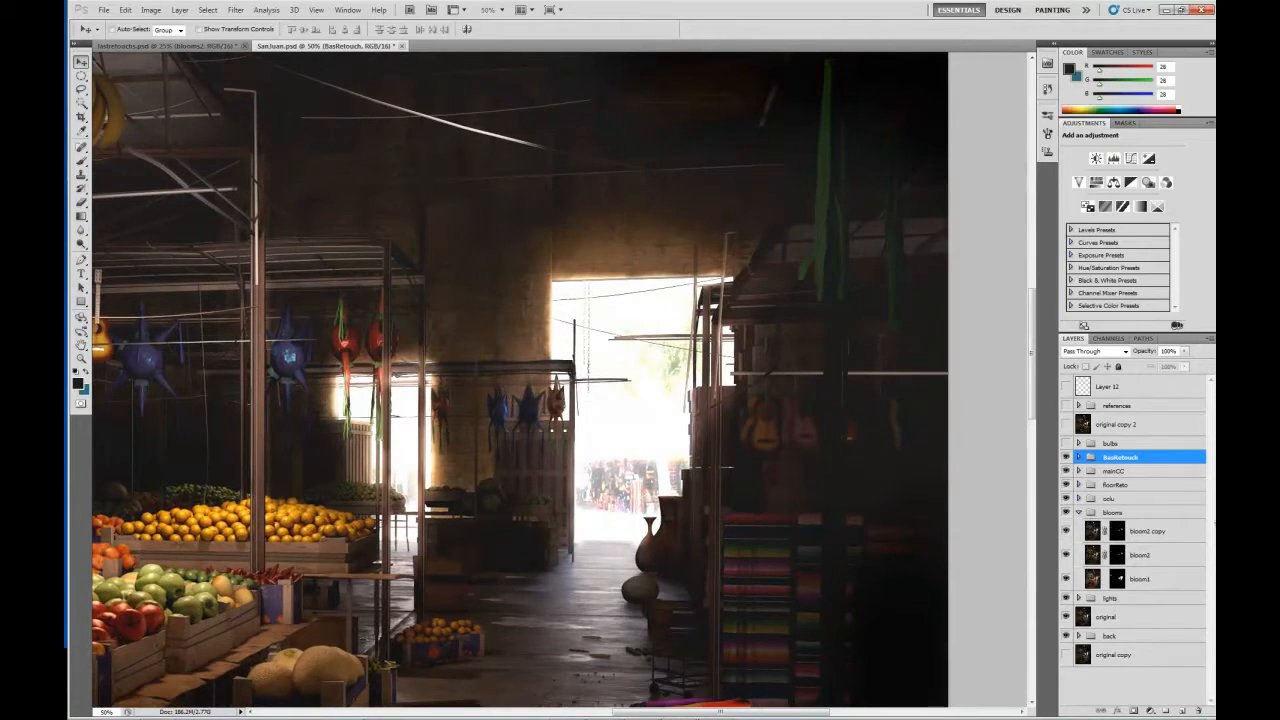
Leave only bloom1 visible in the blooms group and set its blending mode to Normal.
{"action": "left_click_drag", "start_coordinate": [1066, 534], "coordinate": [1068, 577]}
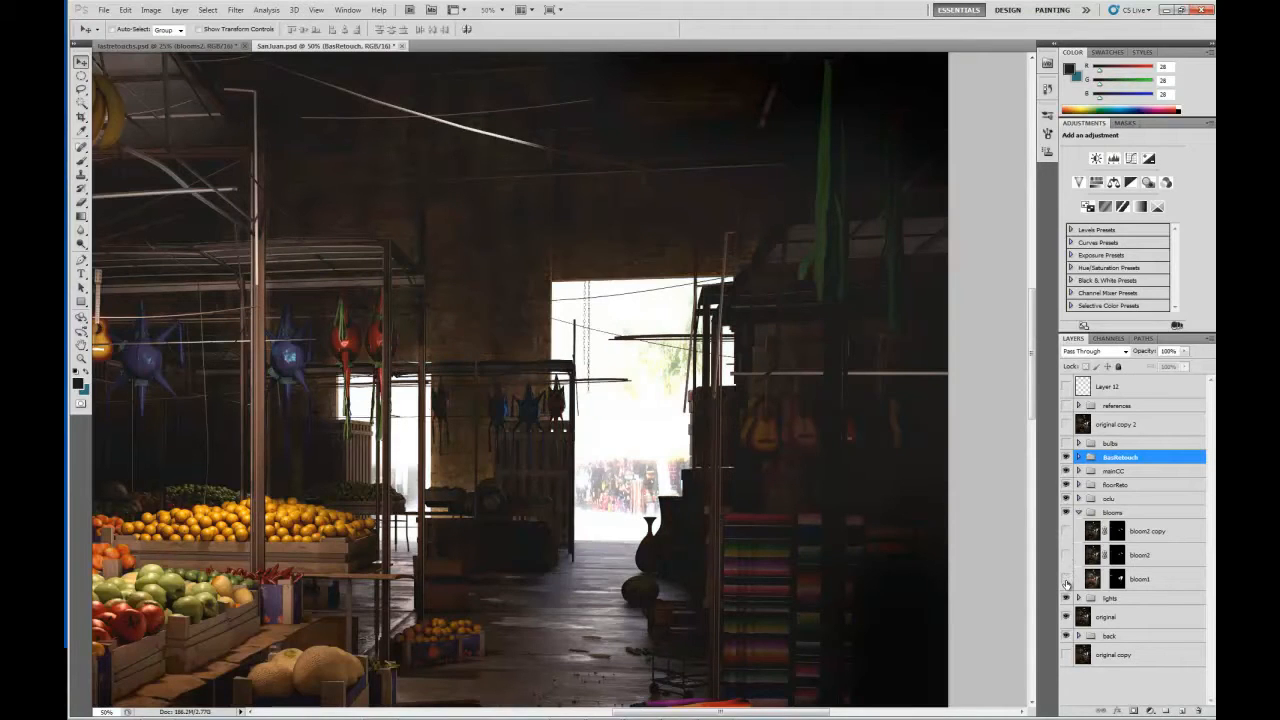
{"action": "left_click", "coordinate": [1066, 580]}
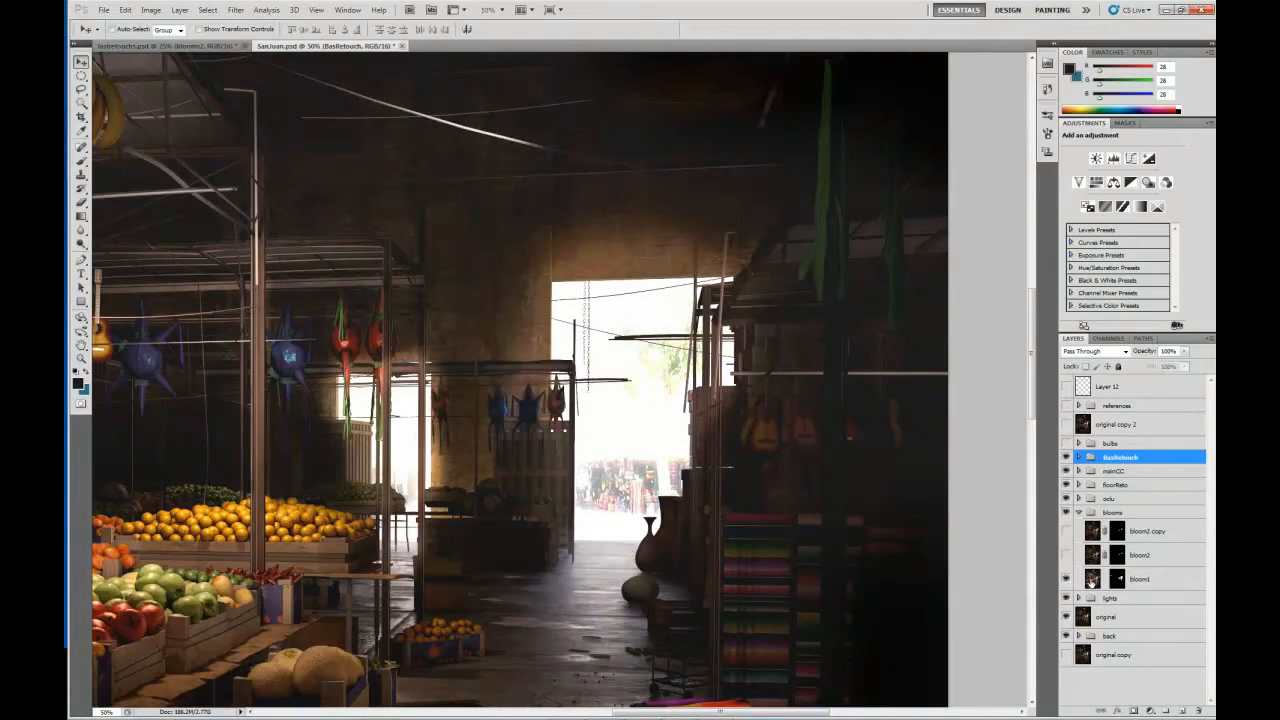
{"action": "left_click", "coordinate": [1090, 582]}
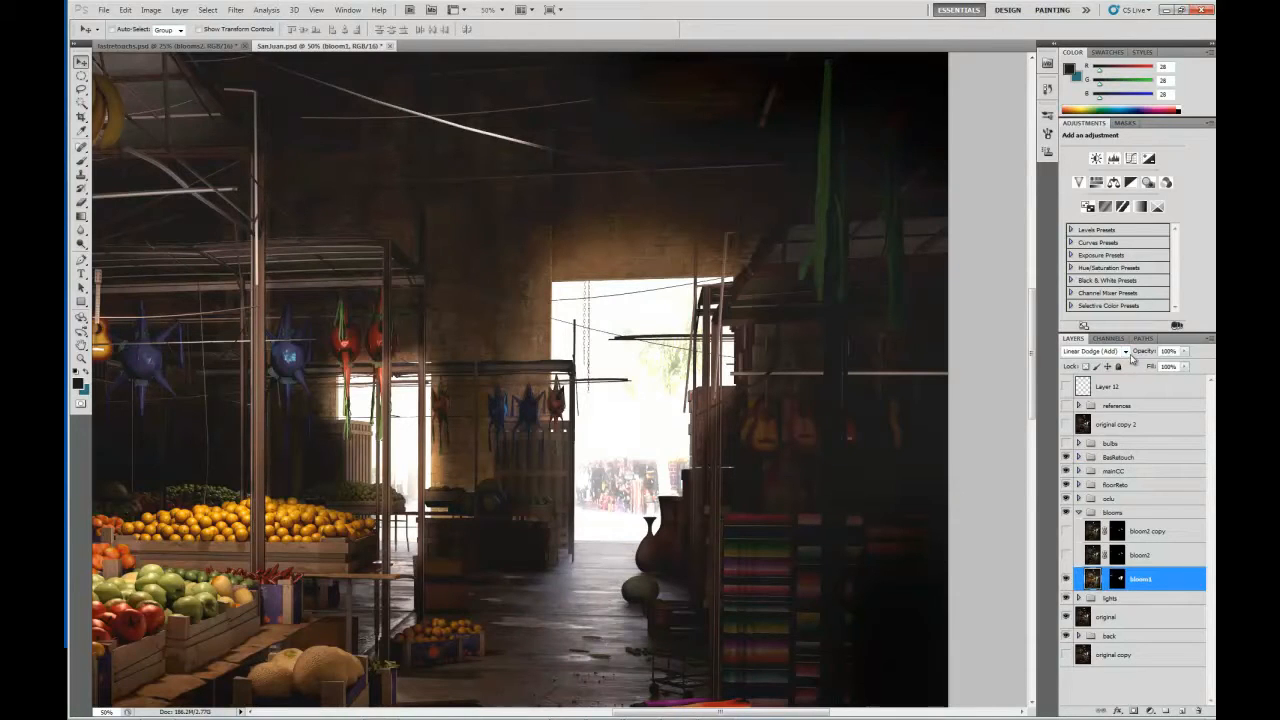
{"action": "left_click", "coordinate": [1095, 351]}
{"action": "left_click", "coordinate": [1090, 360]}
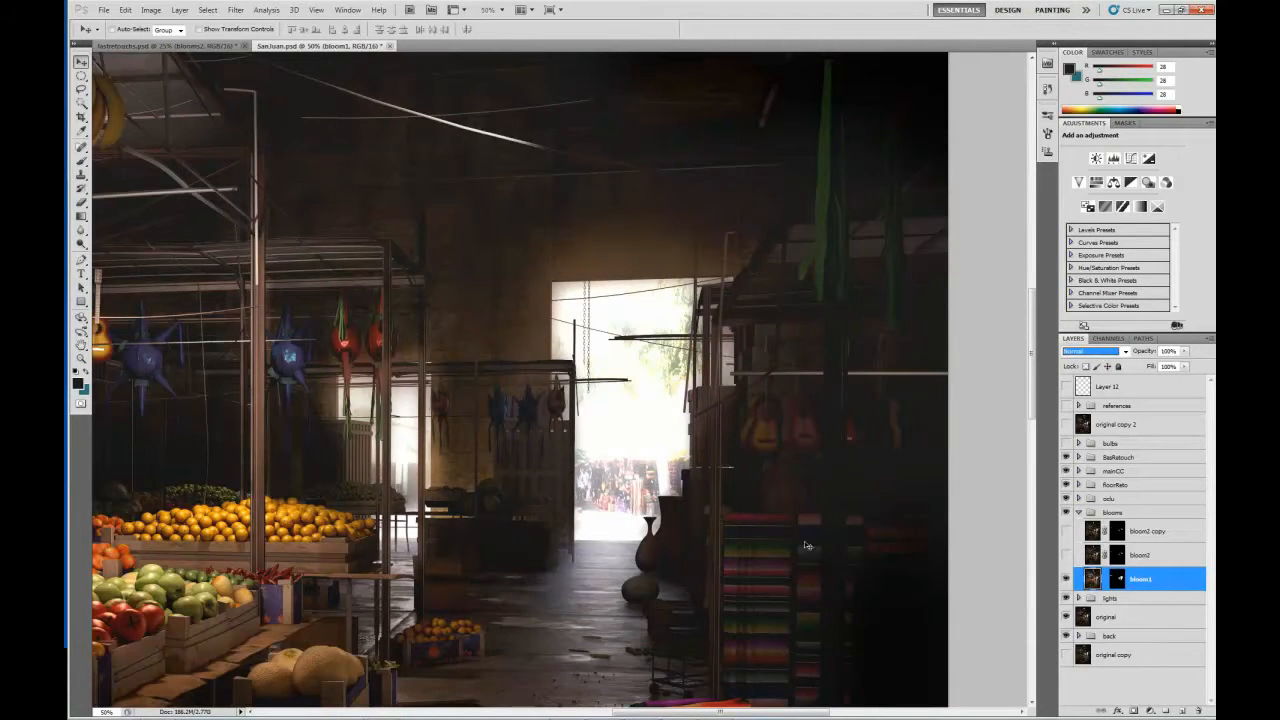
View bloom1's layer mask on its own, return to the layer's image and hide bloom1.
{"action": "left_click", "coordinate": [1116, 584]}
{"action": "left_click", "coordinate": [1116, 584], "text": "alt"}
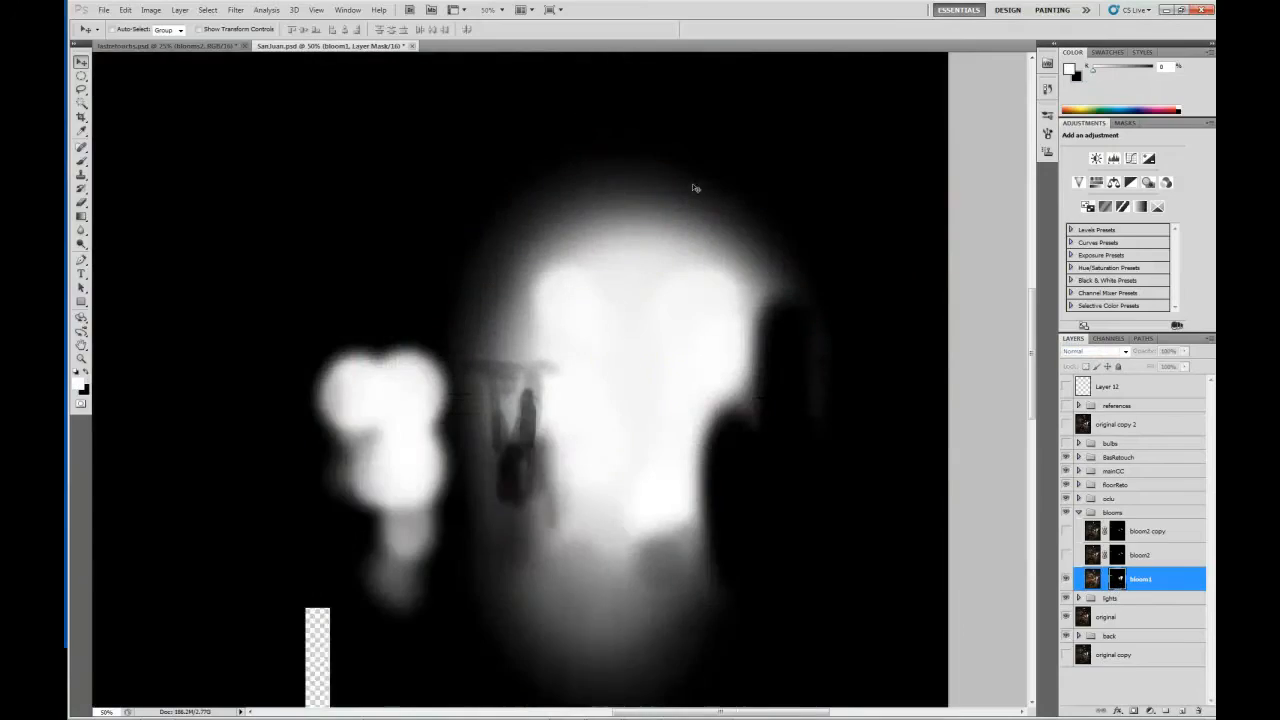
{"action": "left_click", "coordinate": [1092, 582]}
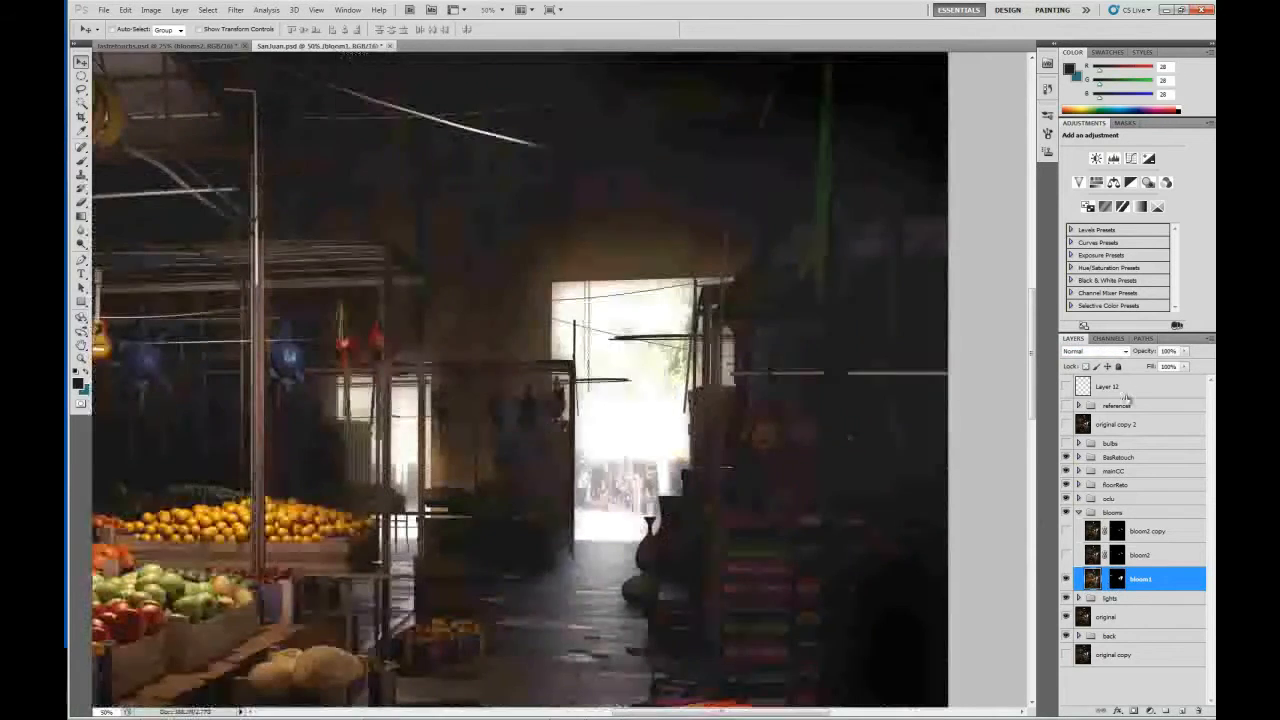
{"action": "left_click", "coordinate": [1066, 579]}
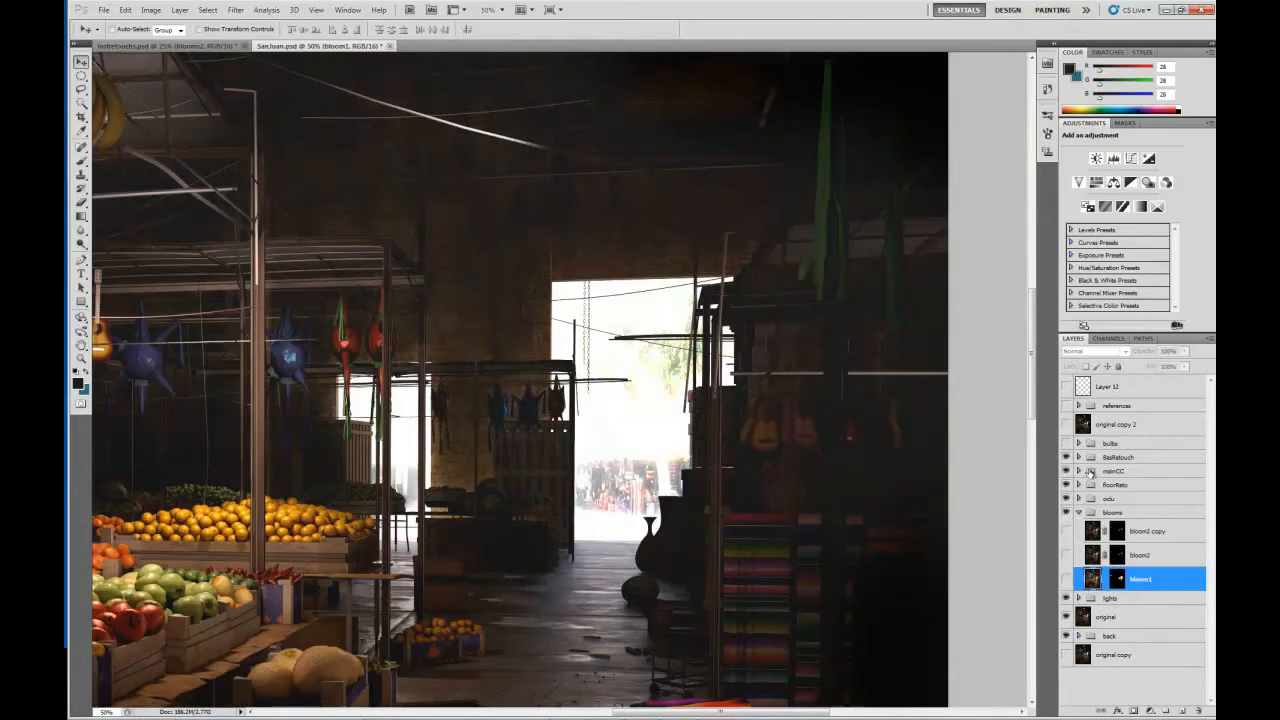
Compare the doorway area with and without the original copy 2 layer.
{"action": "left_click", "coordinate": [1066, 425]}
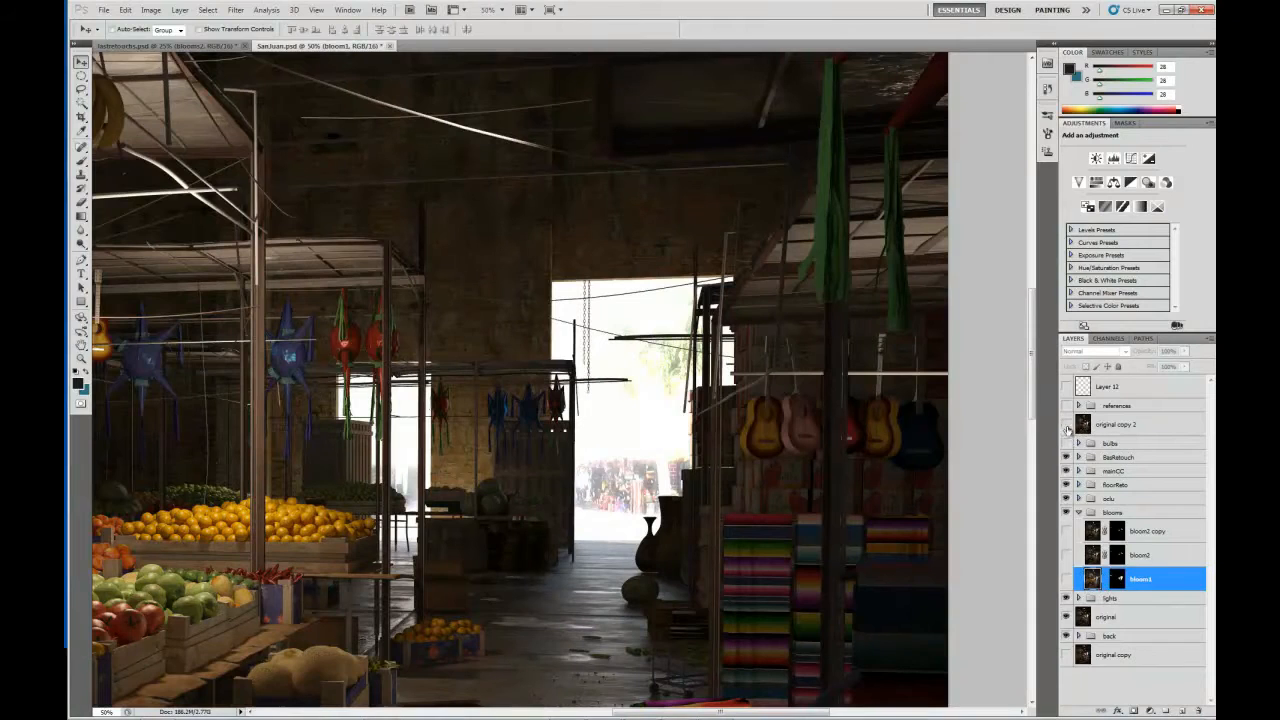
{"action": "left_click", "coordinate": [1066, 425]}
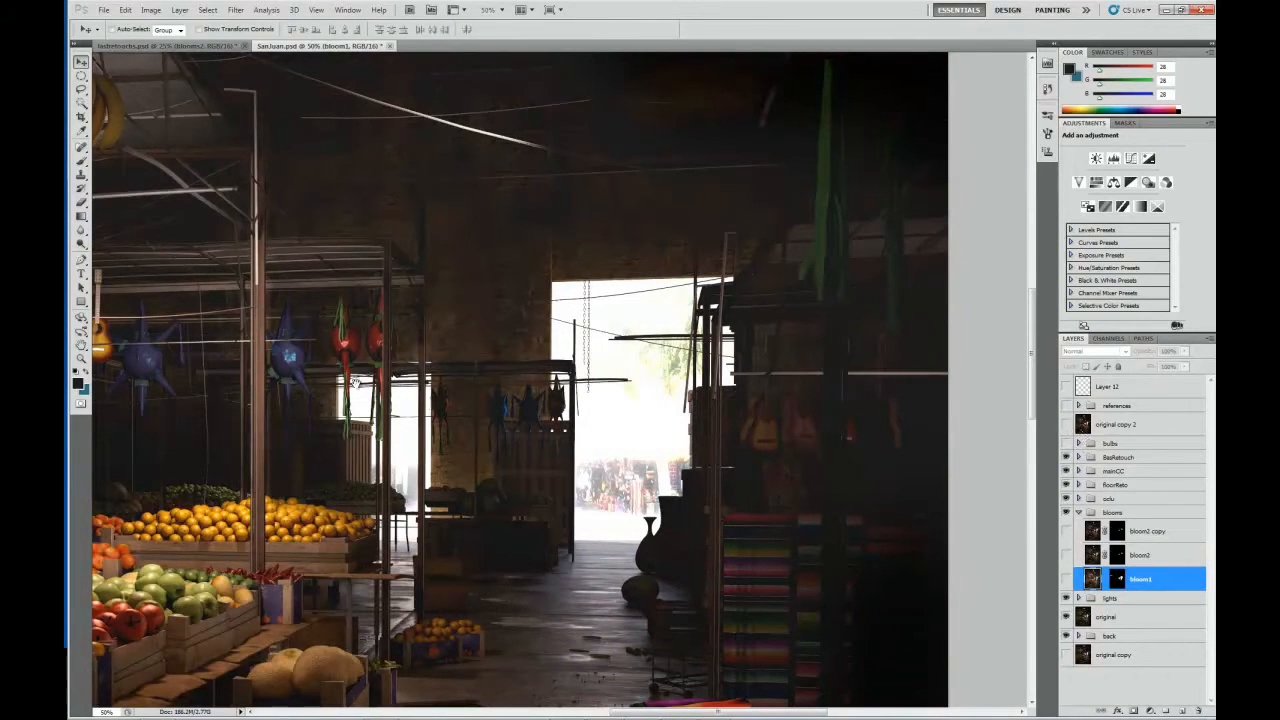
{"action": "left_click_drag", "start_coordinate": [354, 382], "coordinate": [444, 367]}
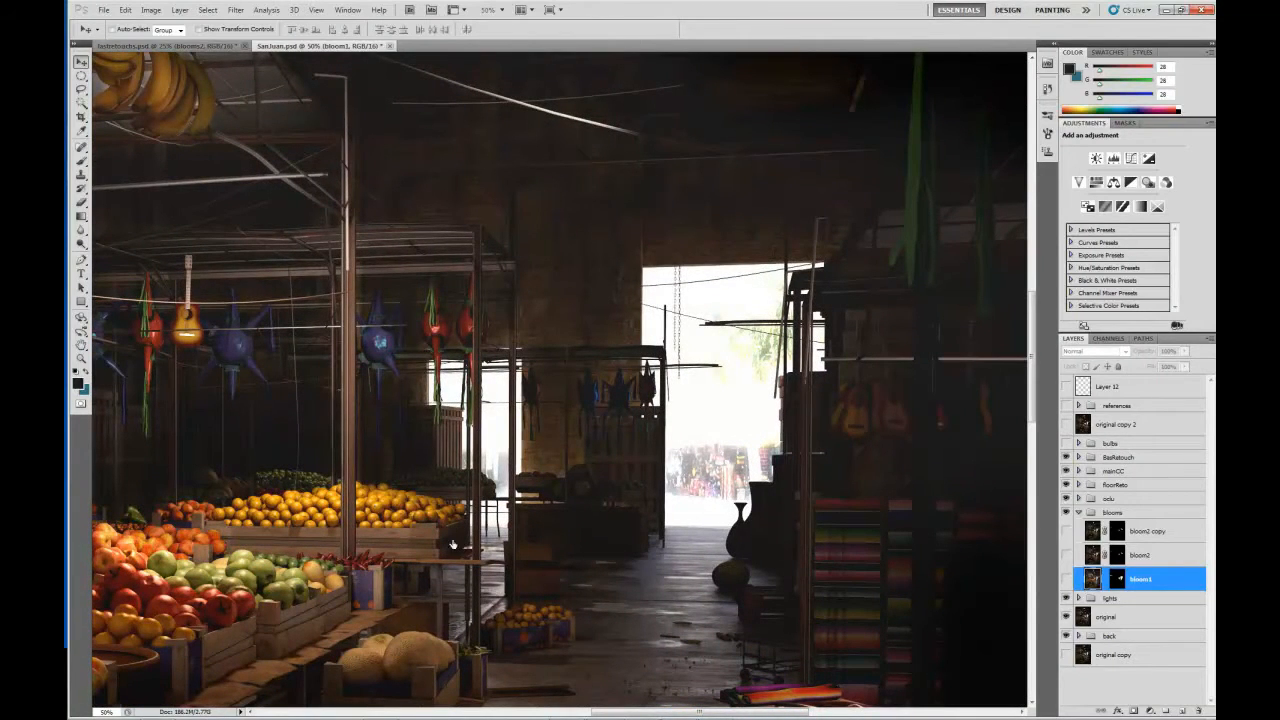
Select the original copy 2 layer and the whole canvas, with the market scene viewed at 25% magnification.
{"action": "left_click", "coordinate": [1097, 426]}
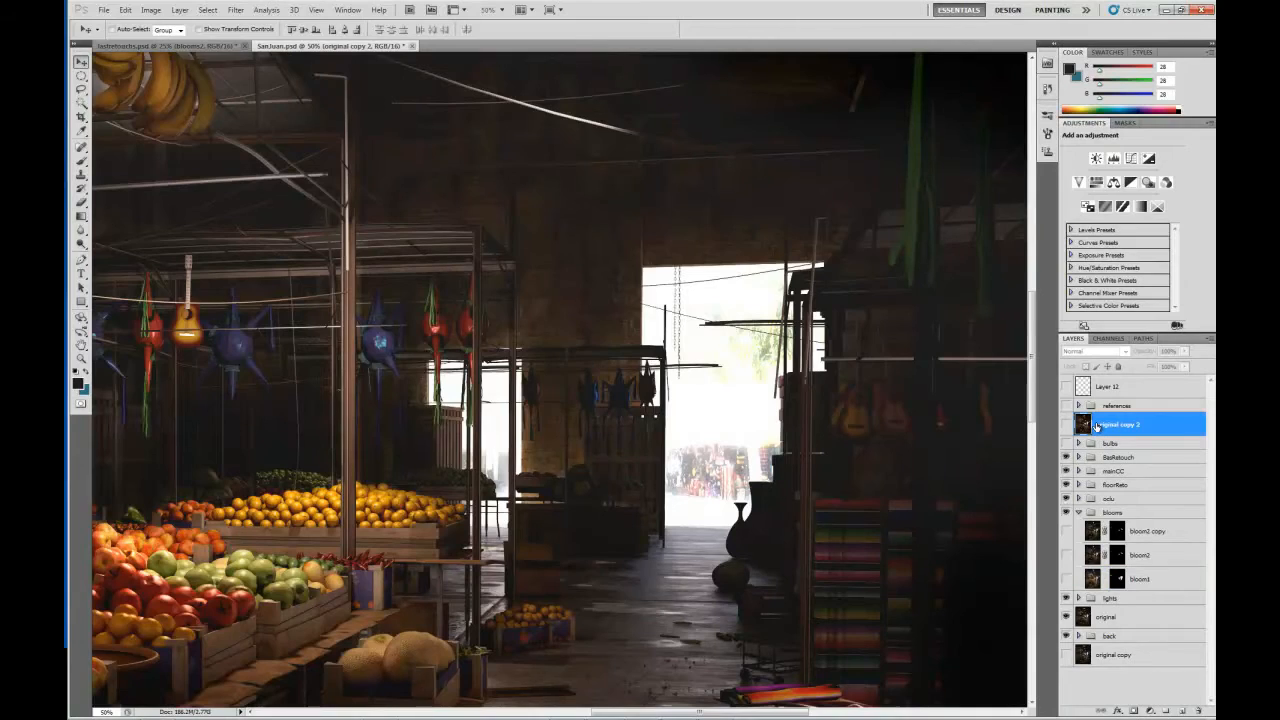
{"action": "key", "text": "ctrl+minus"}
{"action": "key", "text": "ctrl+minus"}
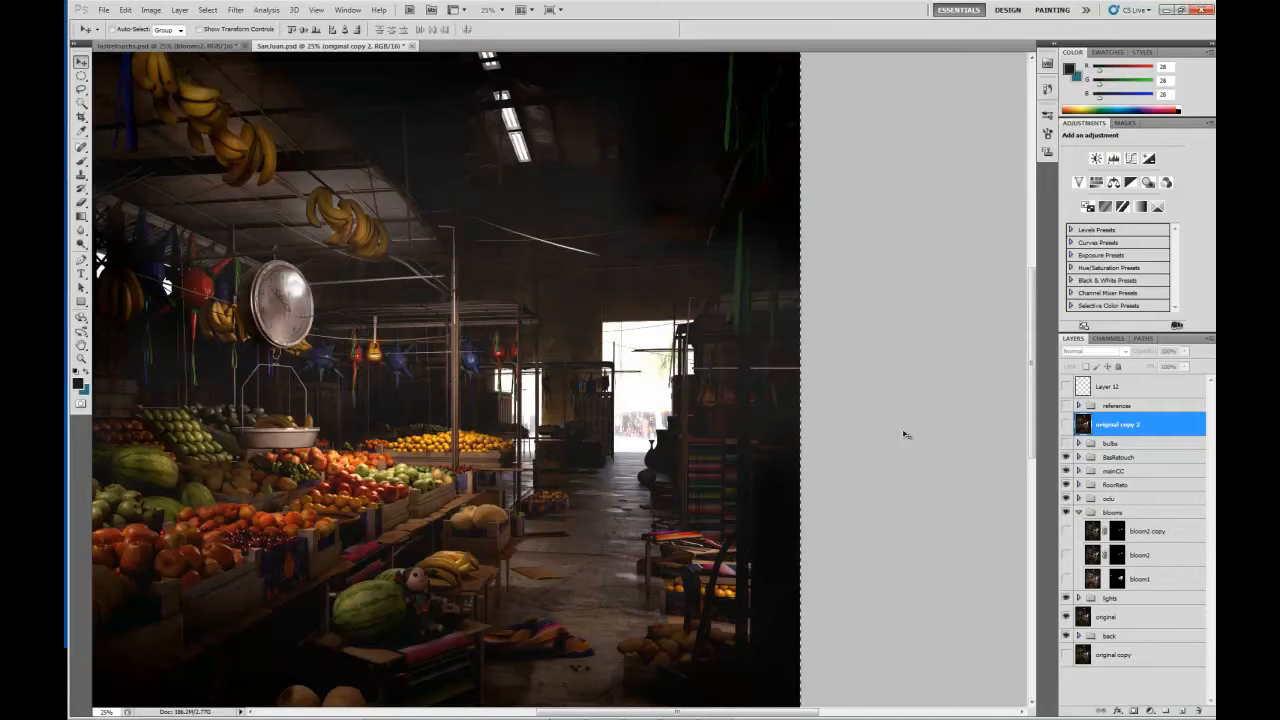
Stamp all visible layers into a new layer above bloom2 copy in the blooms group and check it by toggling its visibility.
{"action": "left_click", "coordinate": [1093, 584]}
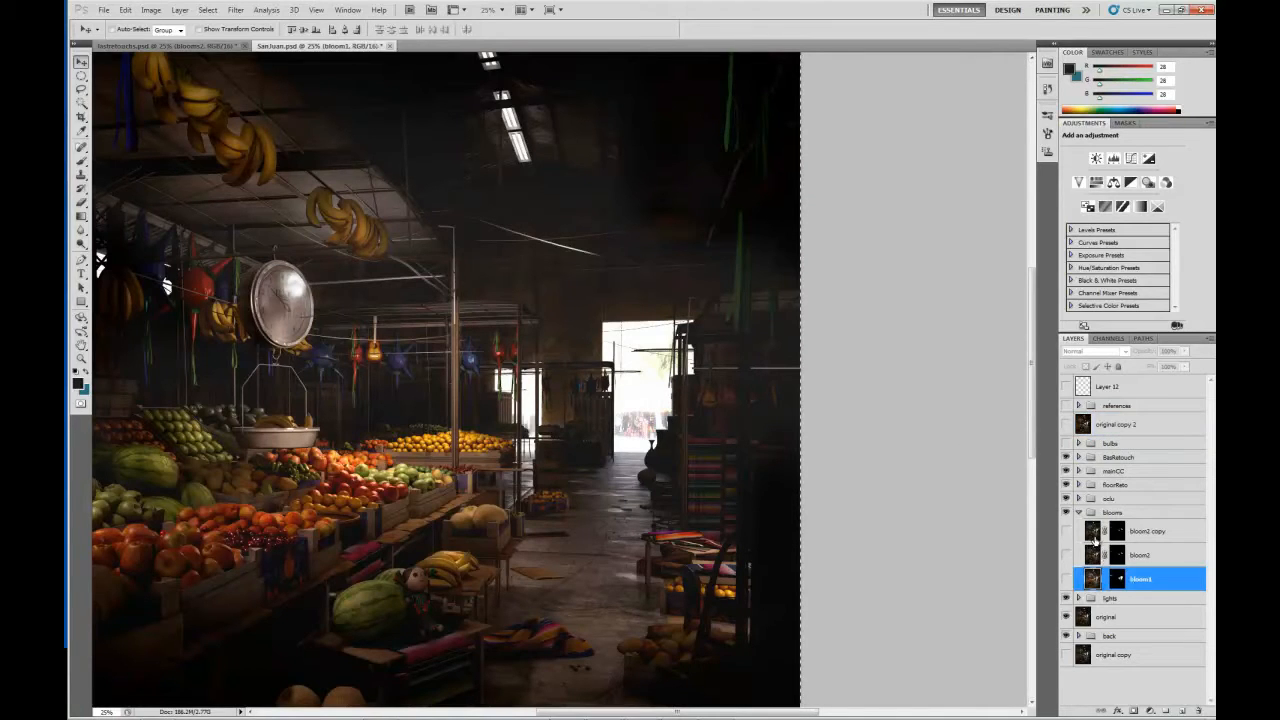
{"action": "left_click", "coordinate": [1094, 538]}
{"action": "key", "text": "ctrl+alt+shift+e"}
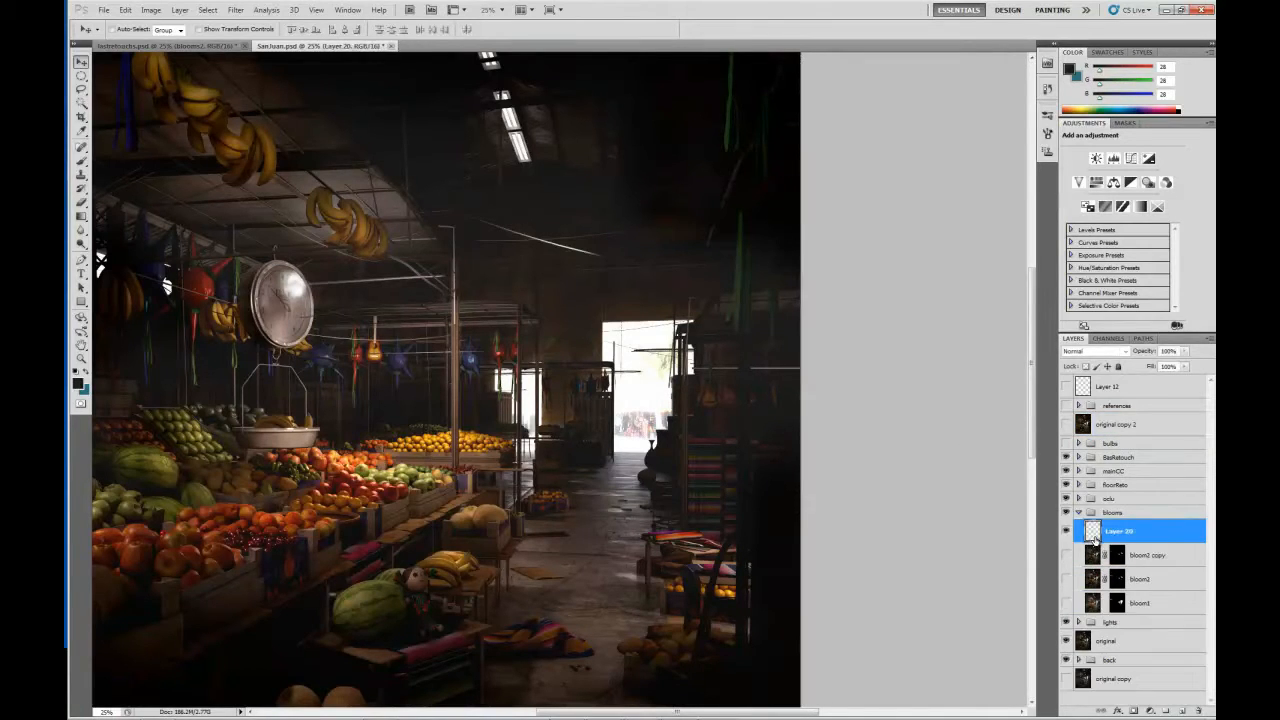
{"action": "left_click", "coordinate": [1066, 533]}
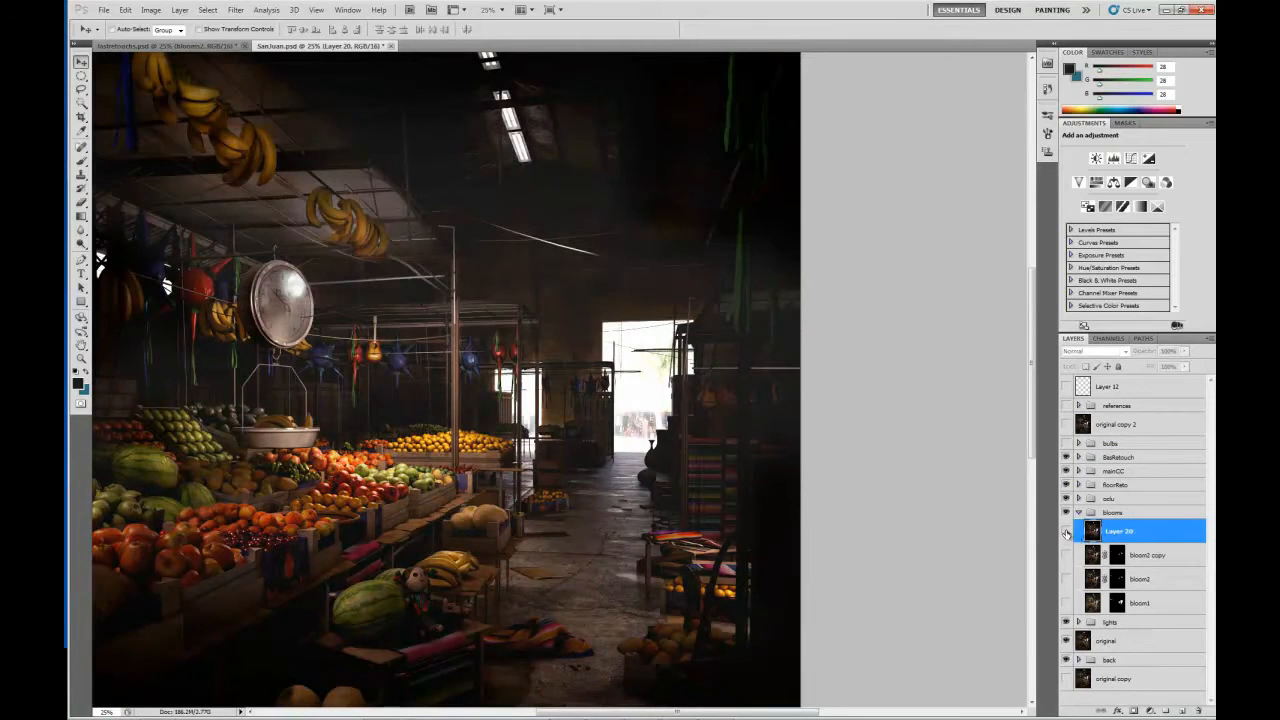
{"action": "left_click", "coordinate": [1066, 533]}
Set the stamped layer's blending mode to Linear Dodge (Add).
{"action": "key", "text": "ctrl+plus"}
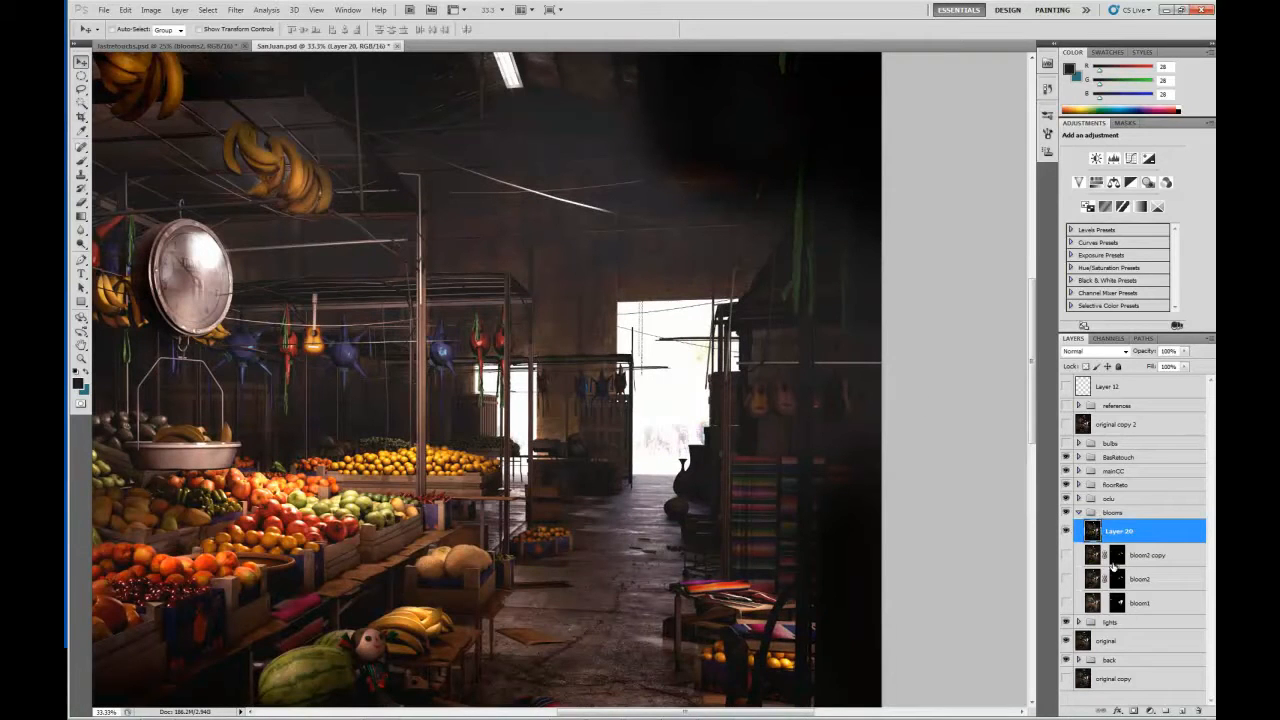
{"action": "left_click", "coordinate": [1126, 353]}
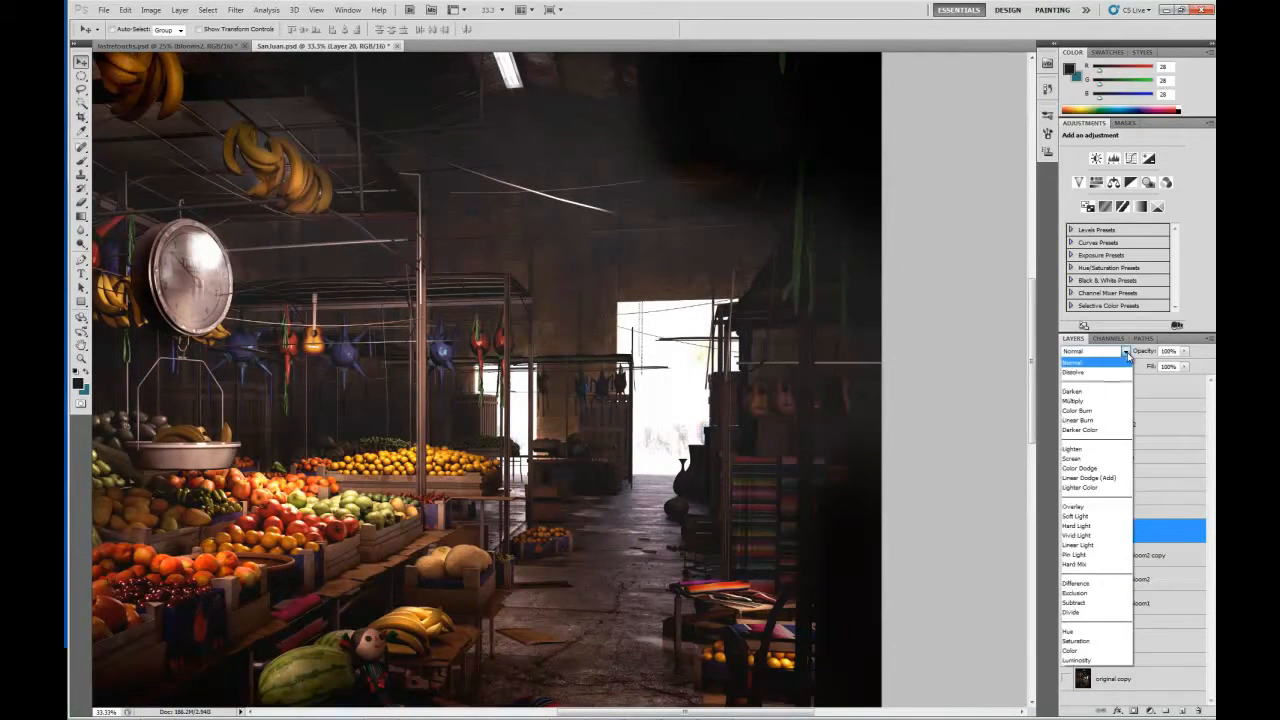
{"action": "left_click", "coordinate": [1089, 478]}
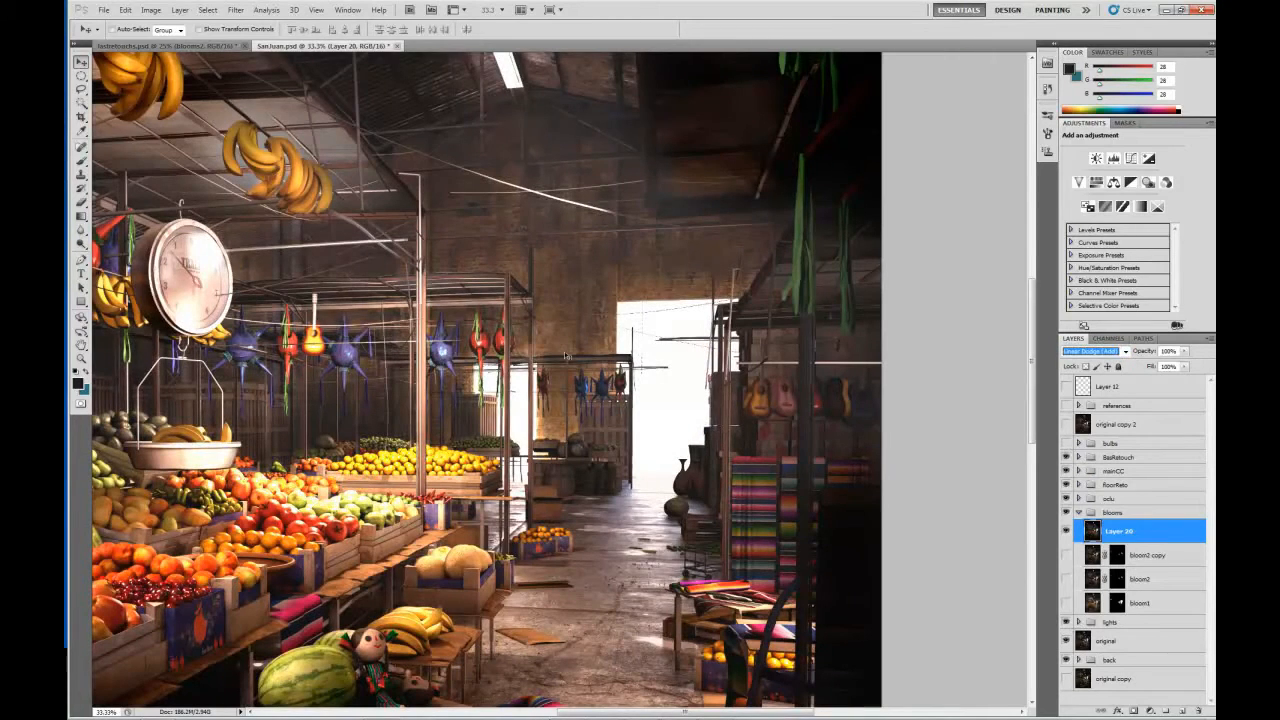
Apply a Gaussian Blur to the stamped layer with a large radius that spreads a glow around the doorways.
{"action": "left_click", "coordinate": [151, 9]}
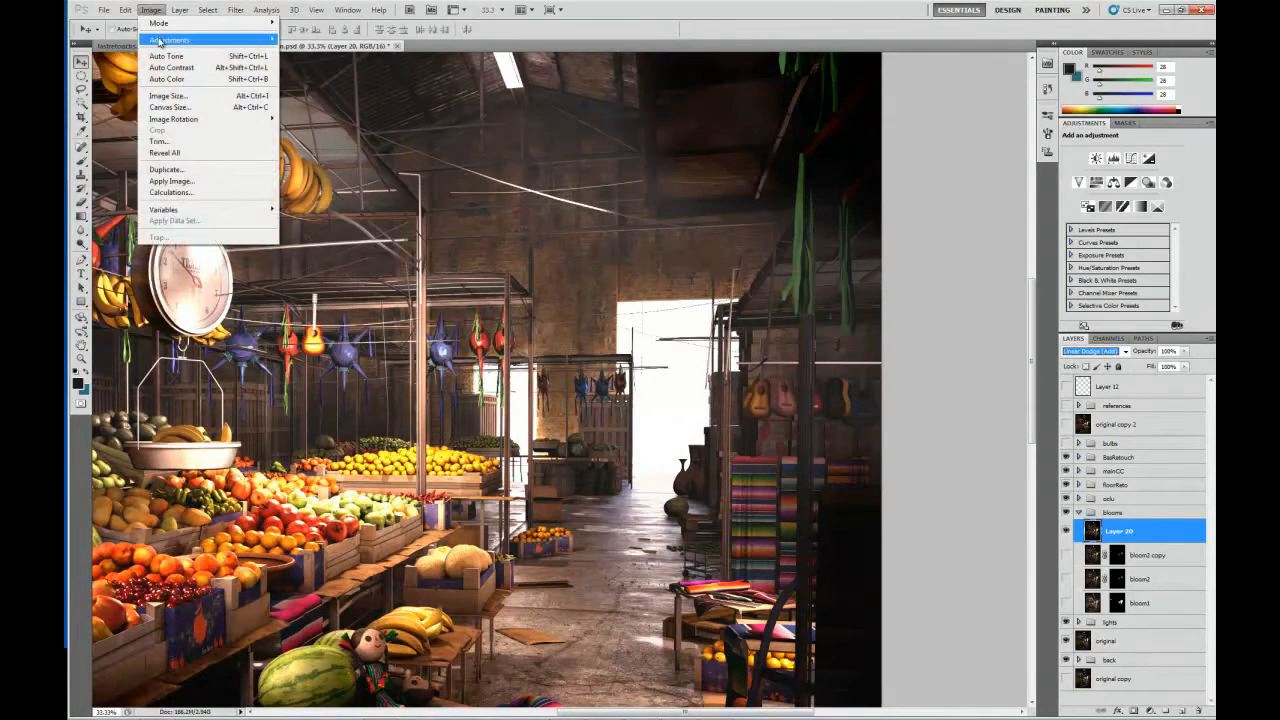
{"action": "mouse_move", "coordinate": [240, 39]}
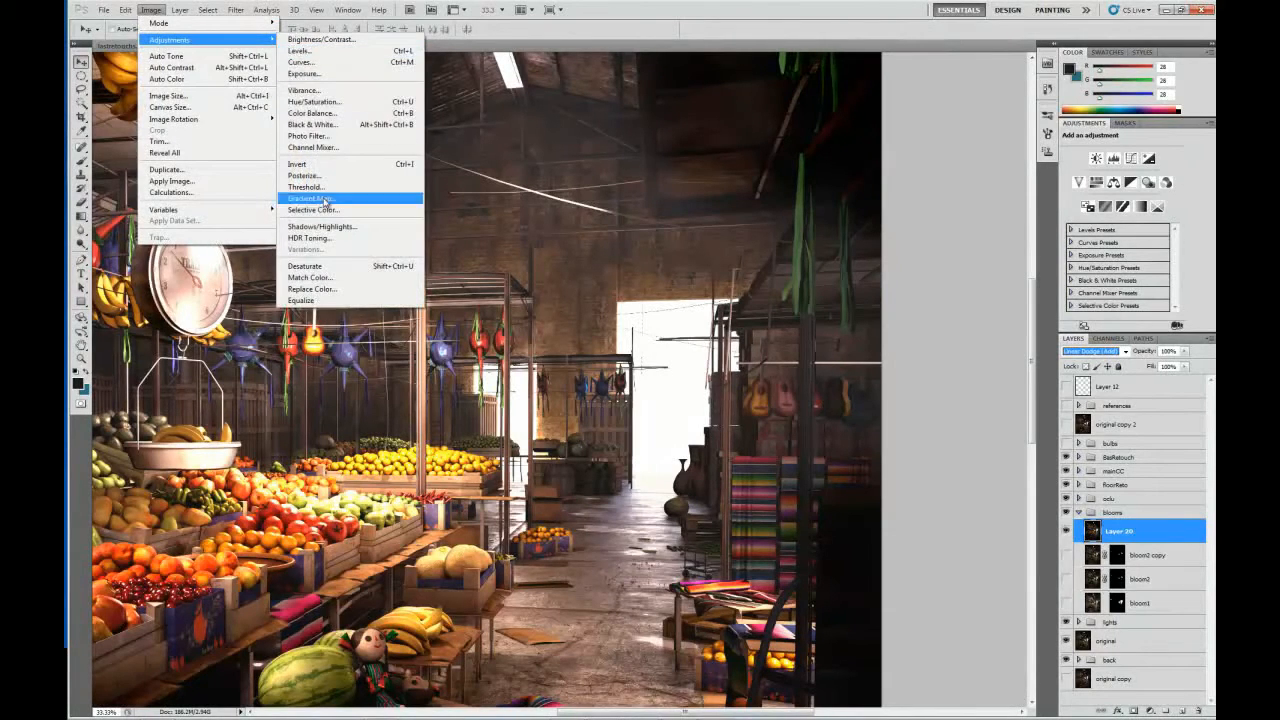
{"action": "mouse_move", "coordinate": [215, 10]}
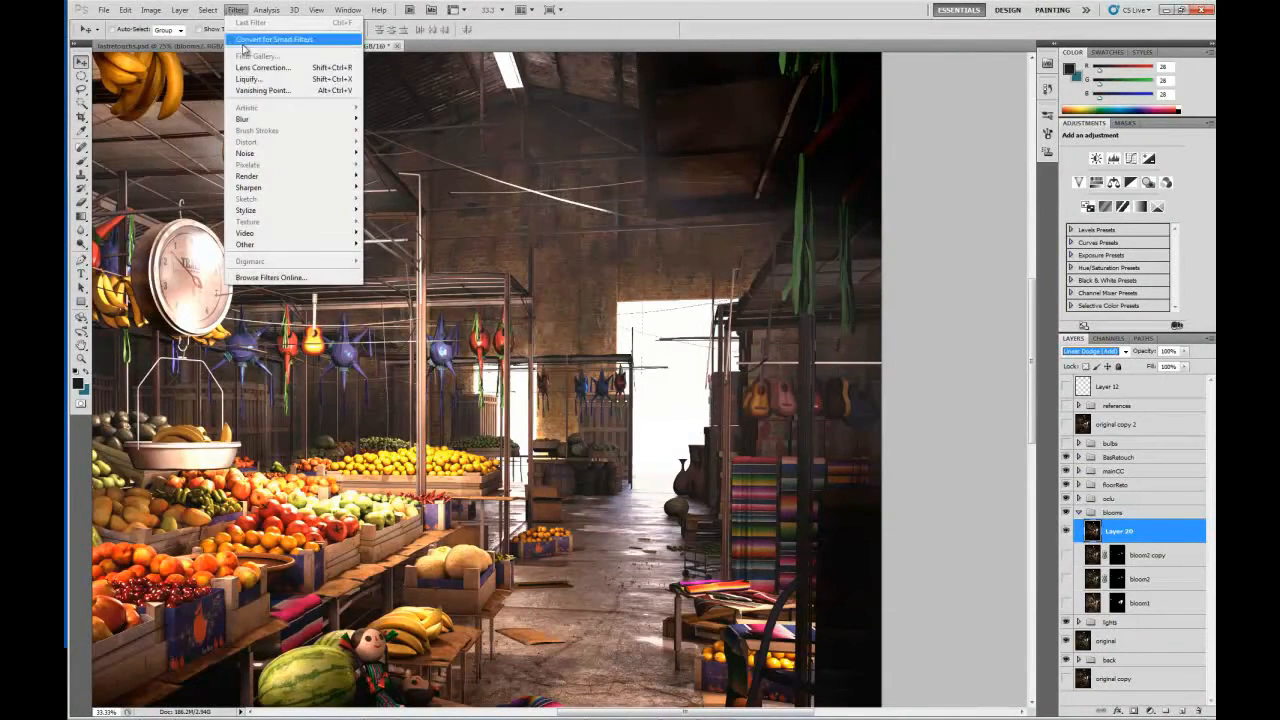
{"action": "mouse_move", "coordinate": [300, 118]}
{"action": "left_click", "coordinate": [398, 166]}
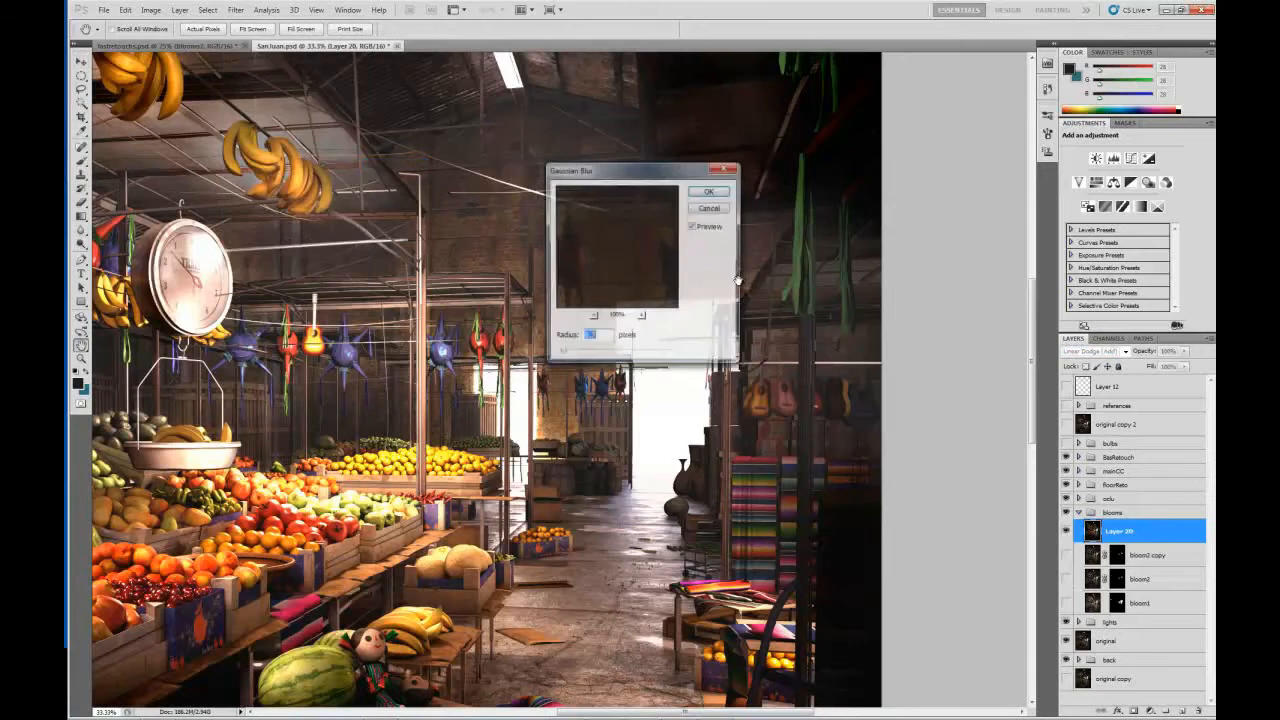
{"action": "left_click_drag", "start_coordinate": [654, 178], "coordinate": [745, 90]}
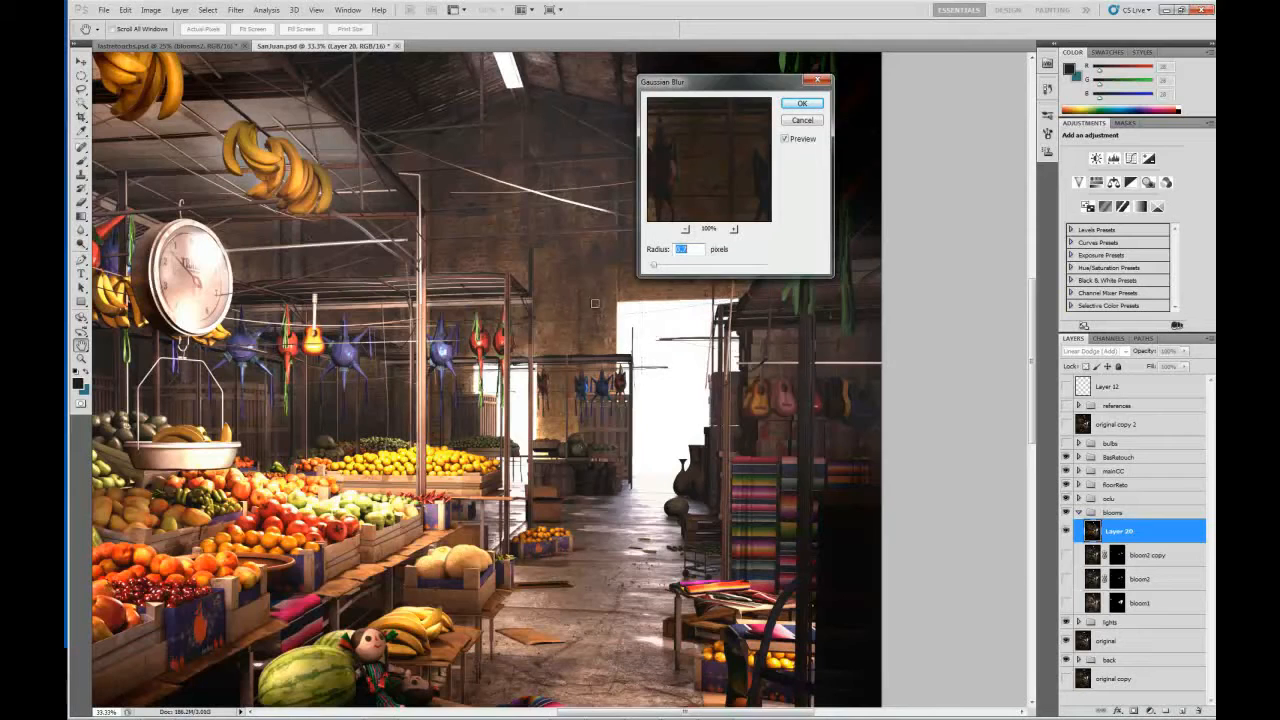
{"action": "left_click_drag", "start_coordinate": [663, 266], "coordinate": [736, 268]}
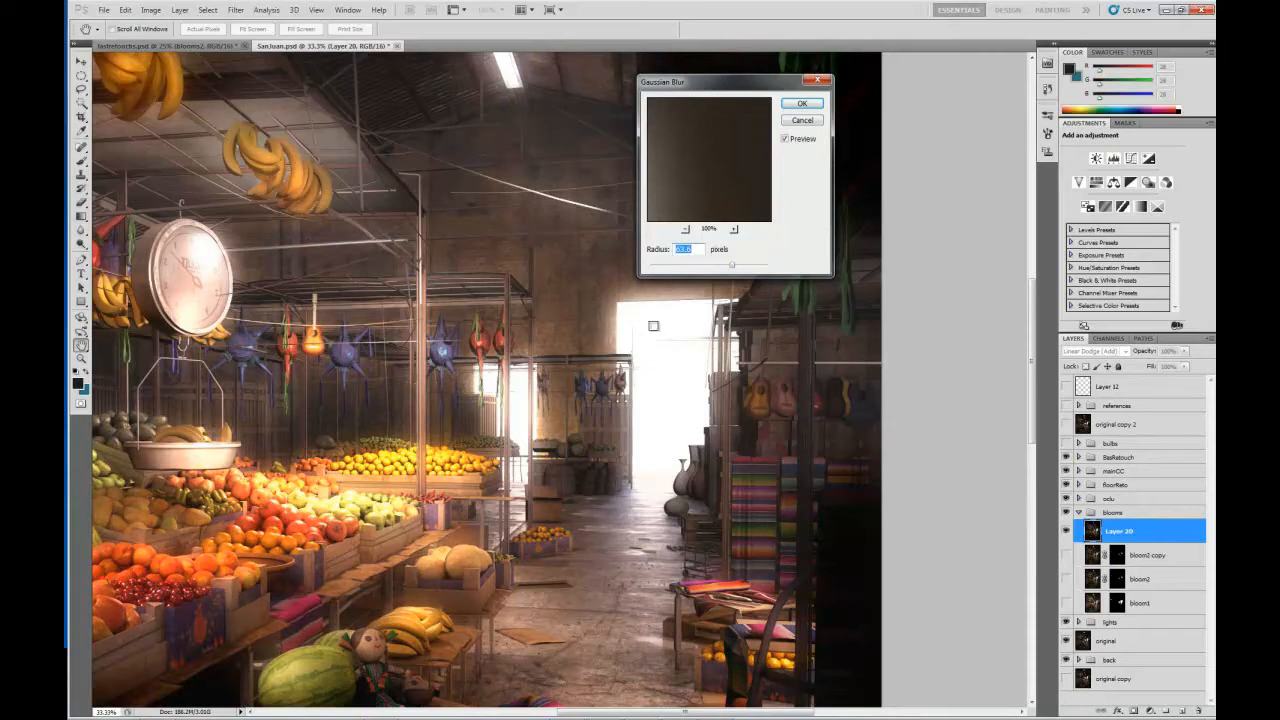
{"action": "left_click", "coordinate": [814, 105]}
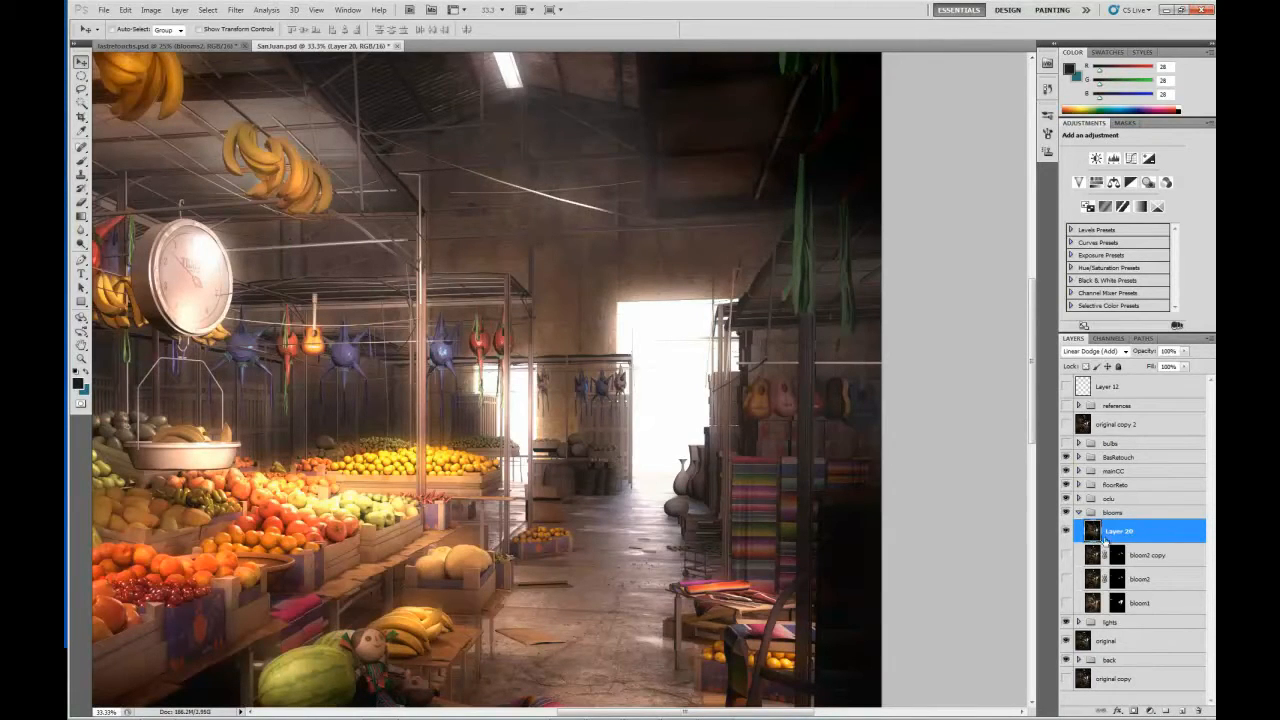
Add a layer mask to the blurred layer and fill it with black.
{"action": "left_click", "coordinate": [1133, 711]}
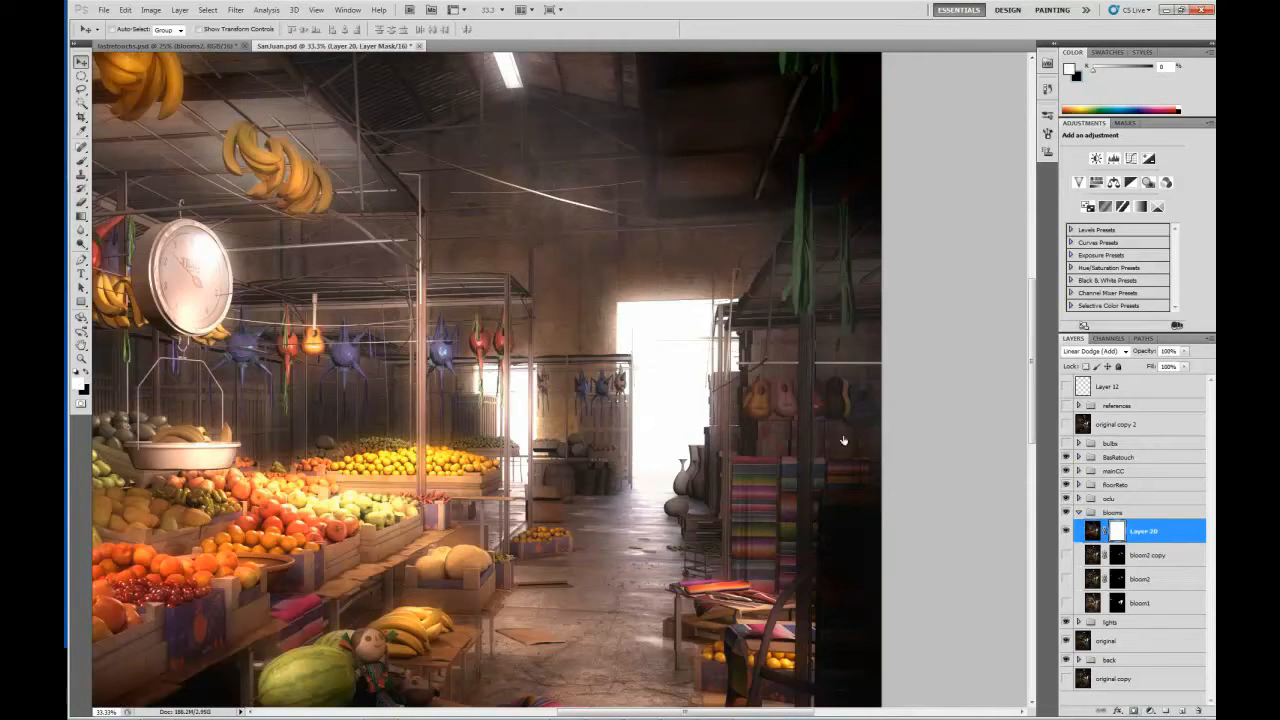
{"action": "key", "text": "x"}
{"action": "key", "text": "alt+Delete"}
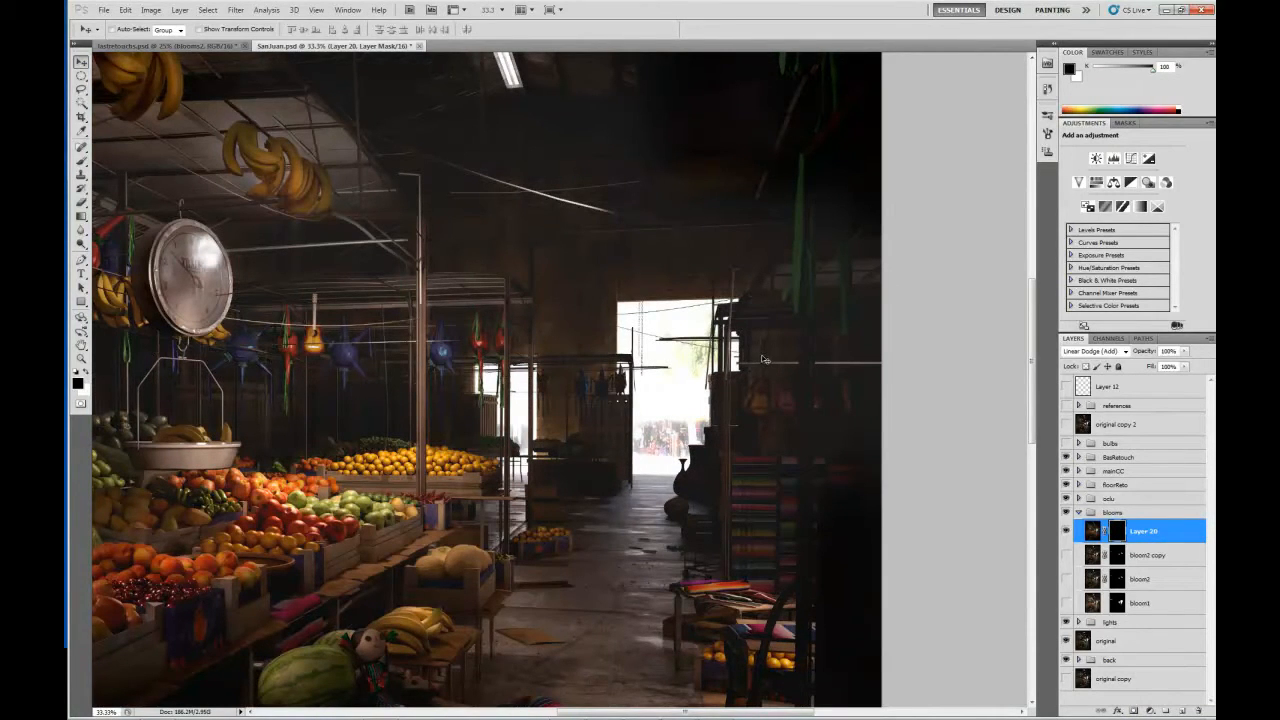
Paint white on Layer 20's mask with an enlarged brush to reveal the glow around the main doorway and the smaller doorway beside it.
{"action": "key", "text": "b"}
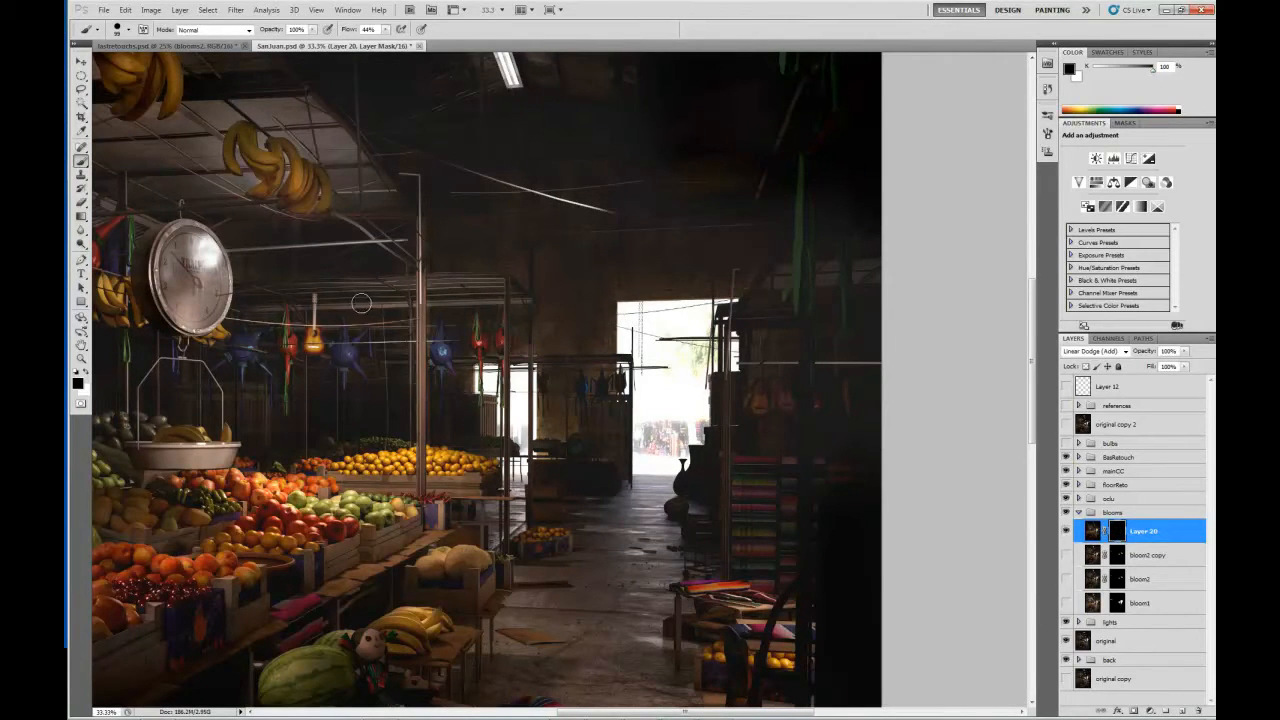
{"action": "key", "text": "x"}
{"action": "right_click", "coordinate": [620, 327]}
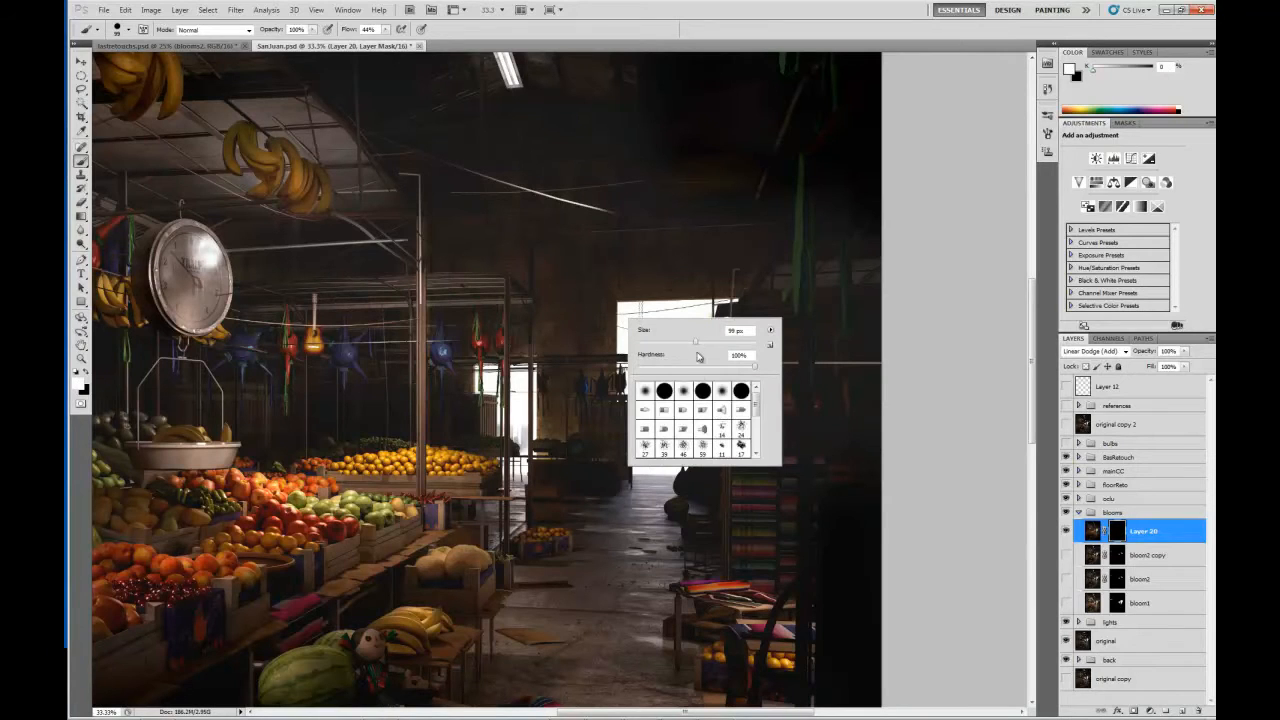
{"action": "left_click_drag", "start_coordinate": [698, 345], "coordinate": [732, 346]}
{"action": "left_click", "coordinate": [960, 346]}
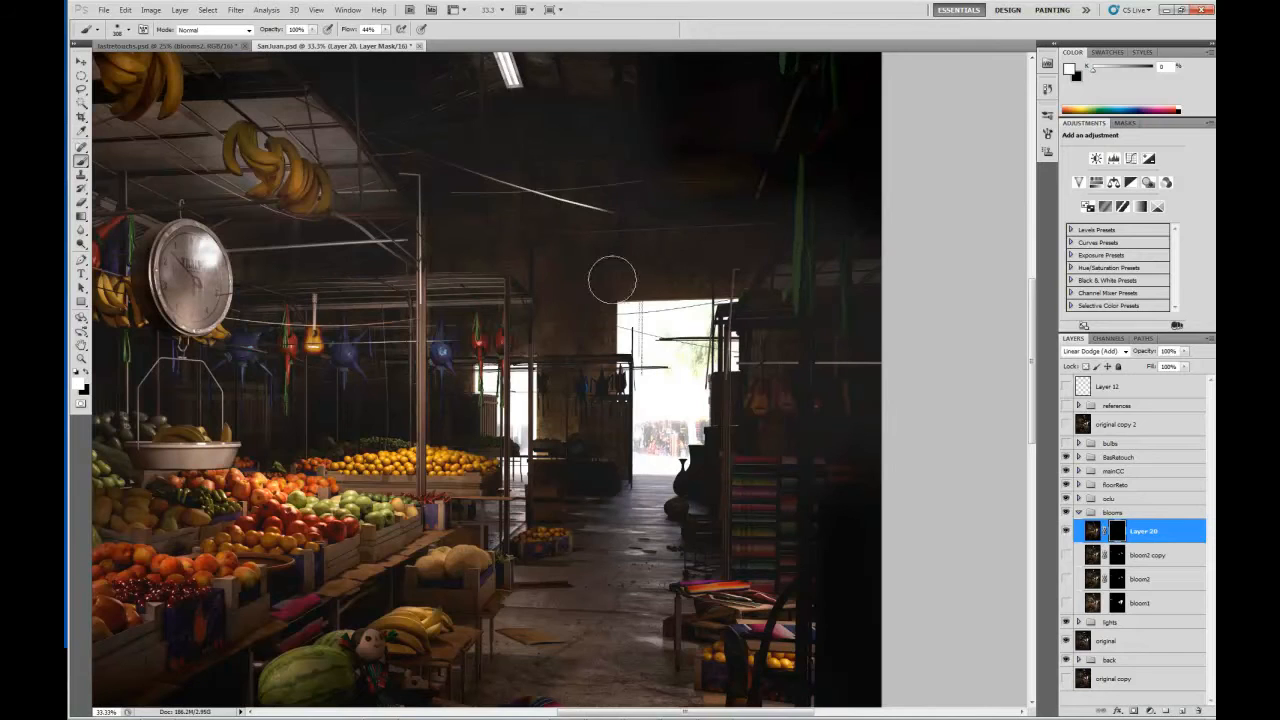
{"action": "mouse_move", "coordinate": [680, 314]}
{"action": "left_mouse_down"}
{"action": "mouse_move", "coordinate": [656, 336]}
{"action": "mouse_move", "coordinate": [648, 297]}
{"action": "mouse_move", "coordinate": [635, 341]}
{"action": "mouse_move", "coordinate": [633, 307]}
{"action": "mouse_move", "coordinate": [625, 357]}
{"action": "mouse_move", "coordinate": [627, 312]}
{"action": "mouse_move", "coordinate": [640, 402]}
{"action": "left_mouse_up"}
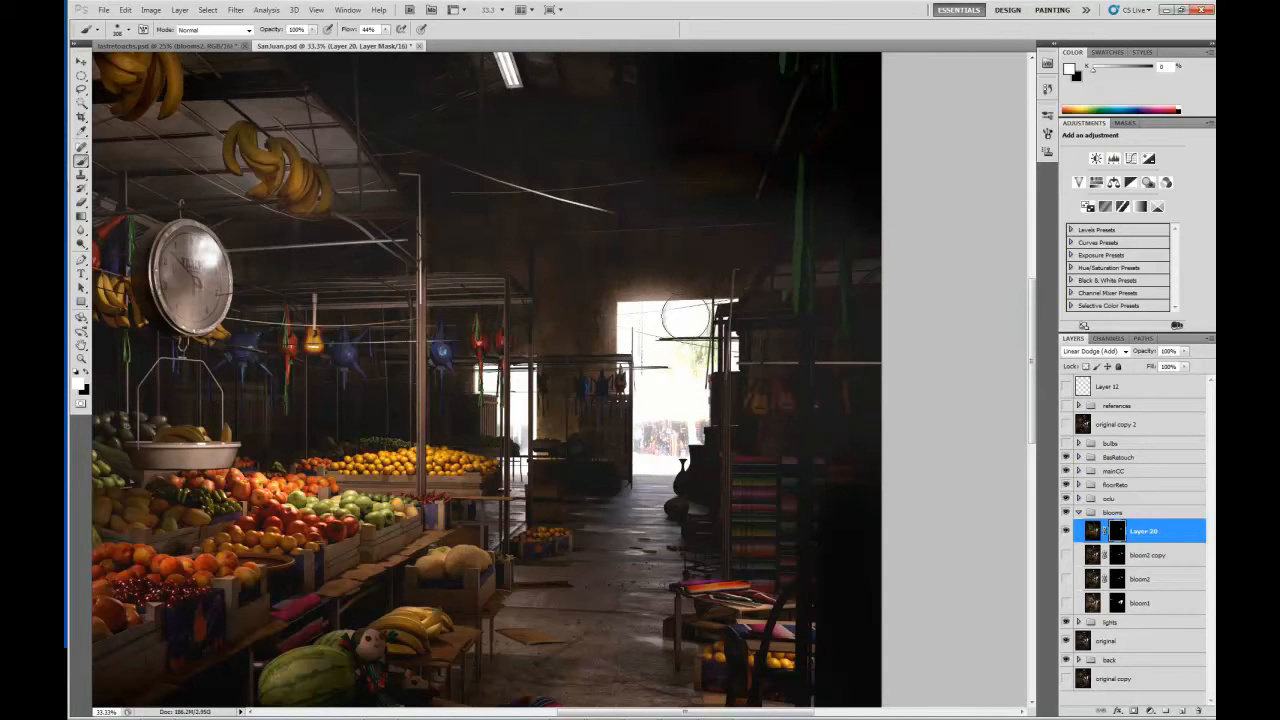
{"action": "key", "text": "ctrl+i"}
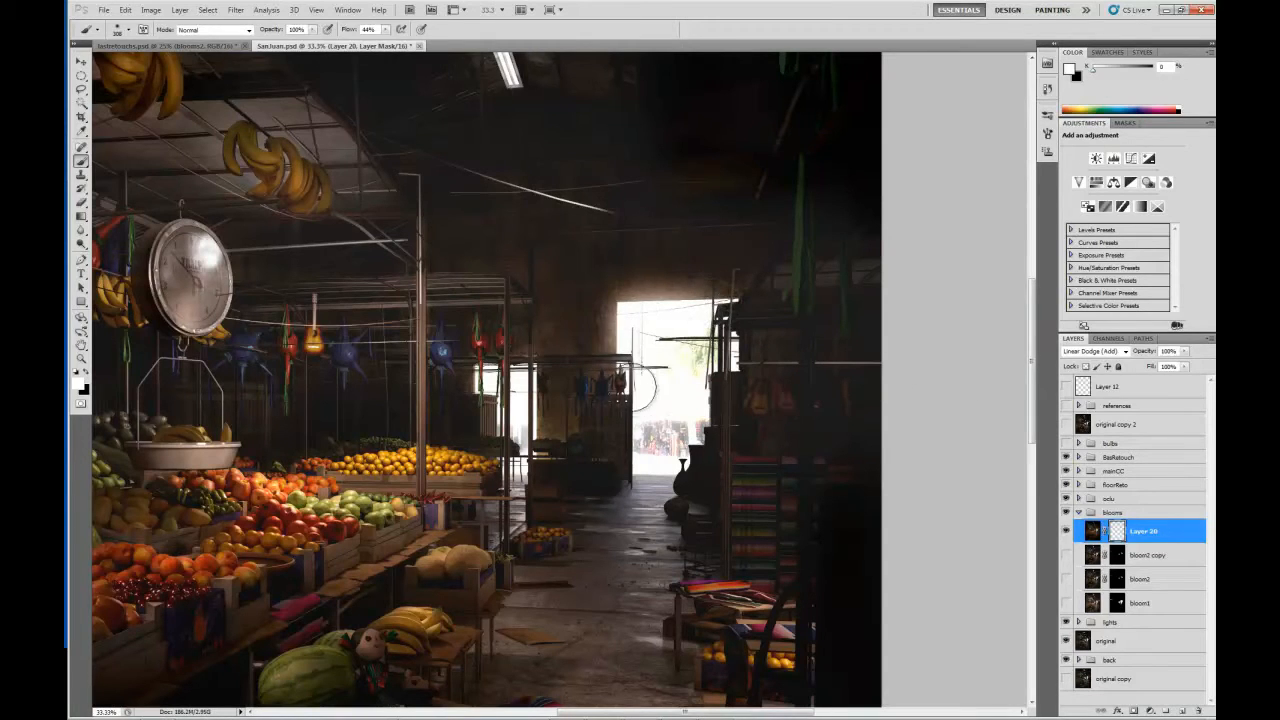
{"action": "mouse_move", "coordinate": [653, 400]}
{"action": "left_mouse_down"}
{"action": "mouse_move", "coordinate": [653, 456]}
{"action": "mouse_move", "coordinate": [684, 448]}
{"action": "mouse_move", "coordinate": [714, 416]}
{"action": "mouse_move", "coordinate": [712, 381]}
{"action": "left_mouse_up"}
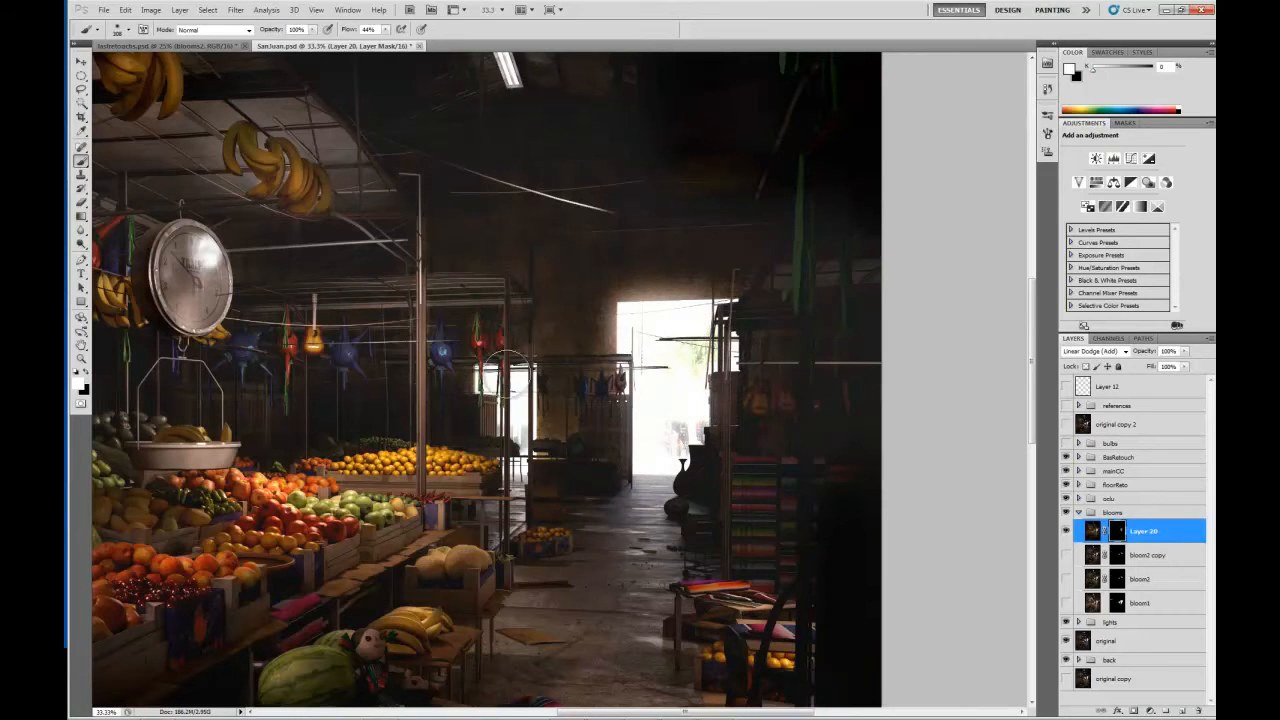
{"action": "left_click_drag", "start_coordinate": [520, 380], "coordinate": [522, 428]}
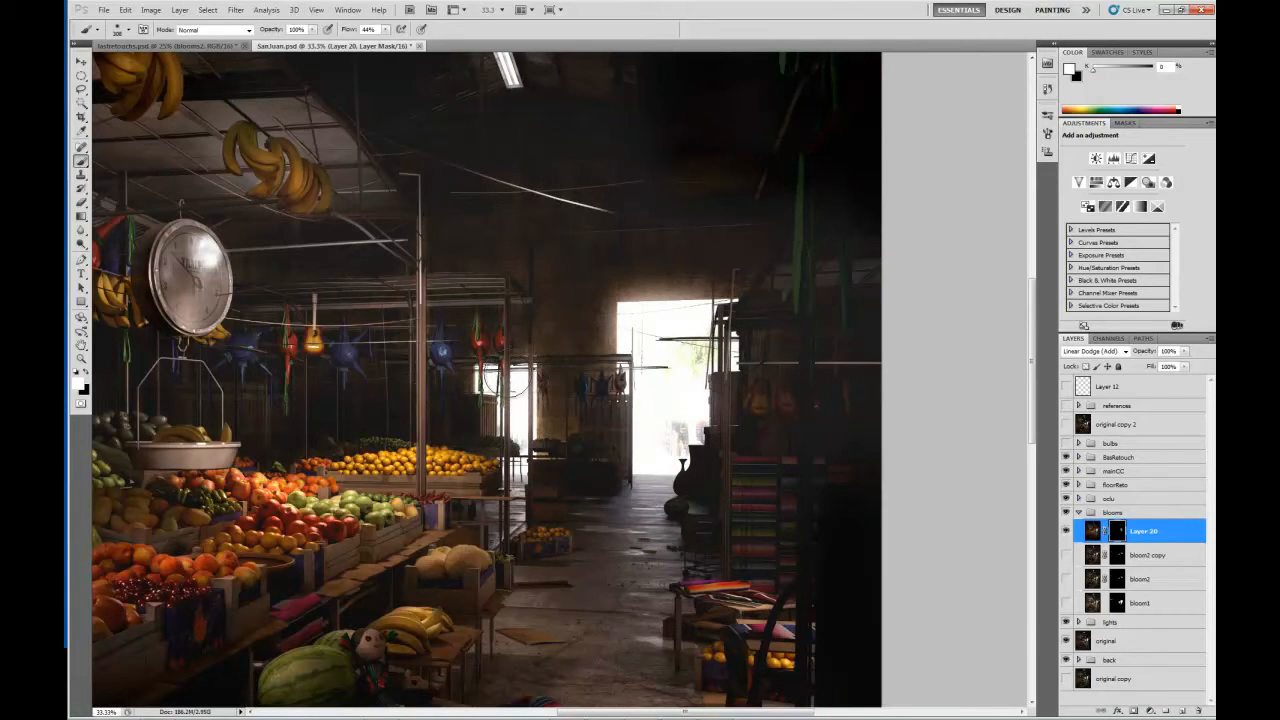
{"action": "mouse_move", "coordinate": [507, 383]}
{"action": "left_mouse_down"}
{"action": "mouse_move", "coordinate": [519, 440]}
{"action": "mouse_move", "coordinate": [522, 418]}
{"action": "left_mouse_up"}
{"action": "left_click_drag", "start_coordinate": [640, 383], "coordinate": [706, 502]}
Extend the white painting on Layer 20's mask to the small bright openings behind the hanging fruit and piñatas.
{"action": "left_click_drag", "start_coordinate": [750, 438], "coordinate": [1084, 453]}
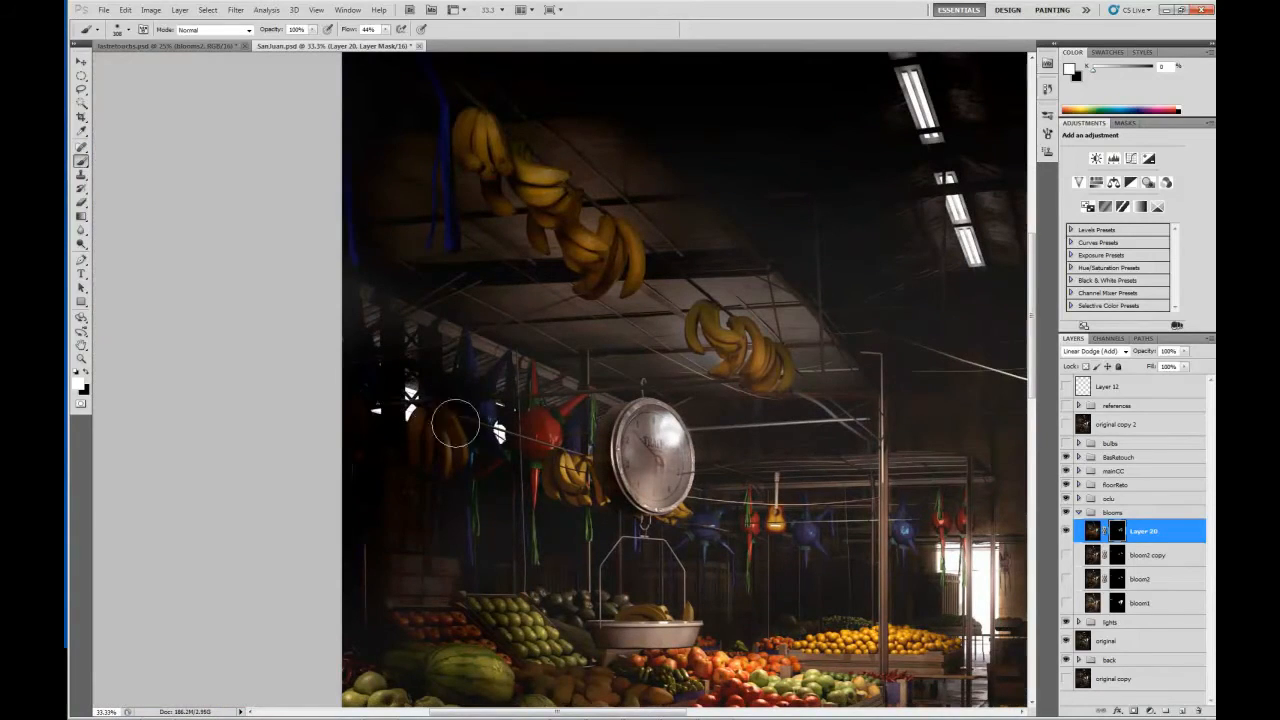
{"action": "left_click_drag", "start_coordinate": [785, 471], "coordinate": [582, 262]}
{"action": "left_click_drag", "start_coordinate": [806, 385], "coordinate": [613, 329]}
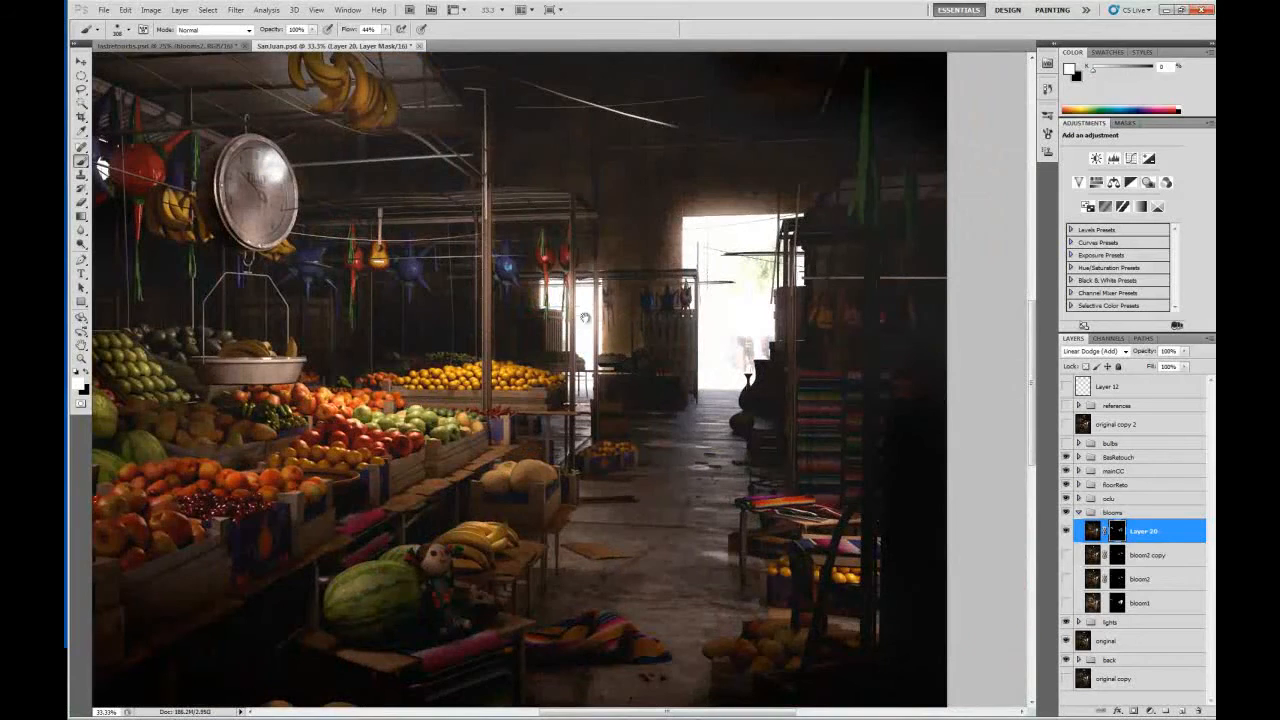
{"action": "left_click_drag", "start_coordinate": [766, 368], "coordinate": [641, 418]}
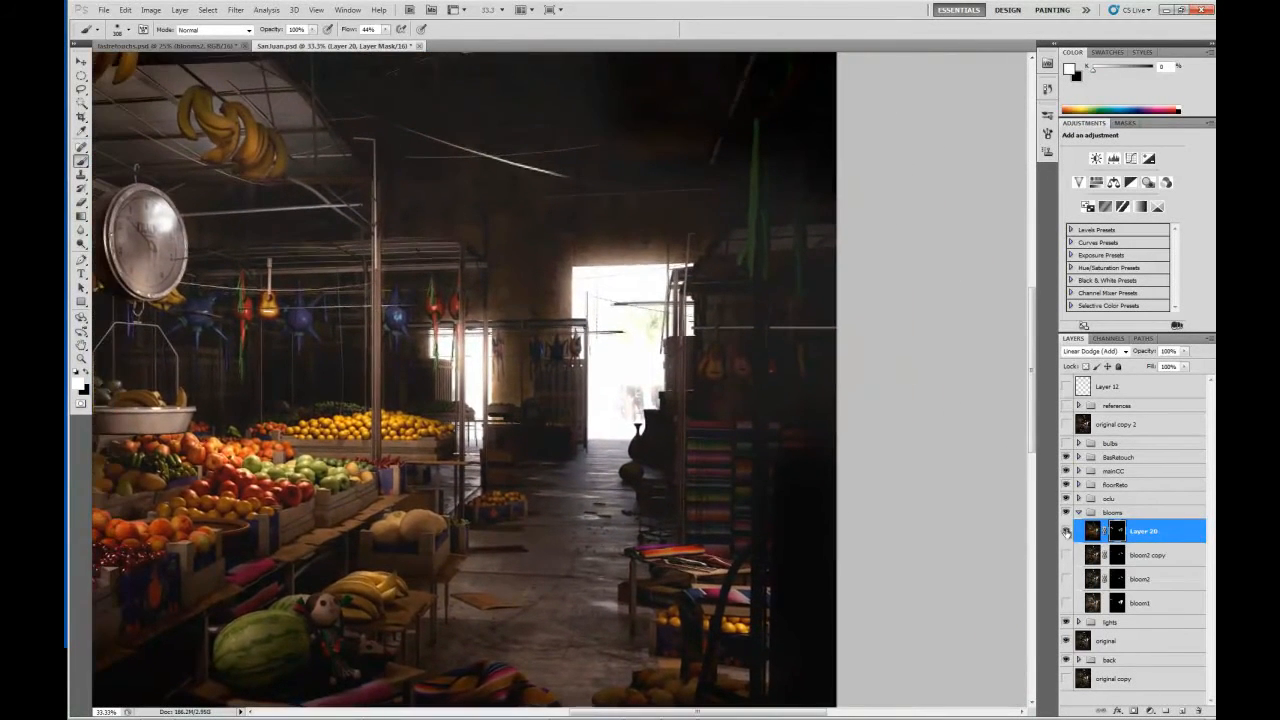
Hide Layer 20, show bloom1 in its place and set bloom1's blending mode to Linear Dodge (Add).
{"action": "left_click", "coordinate": [1067, 531]}
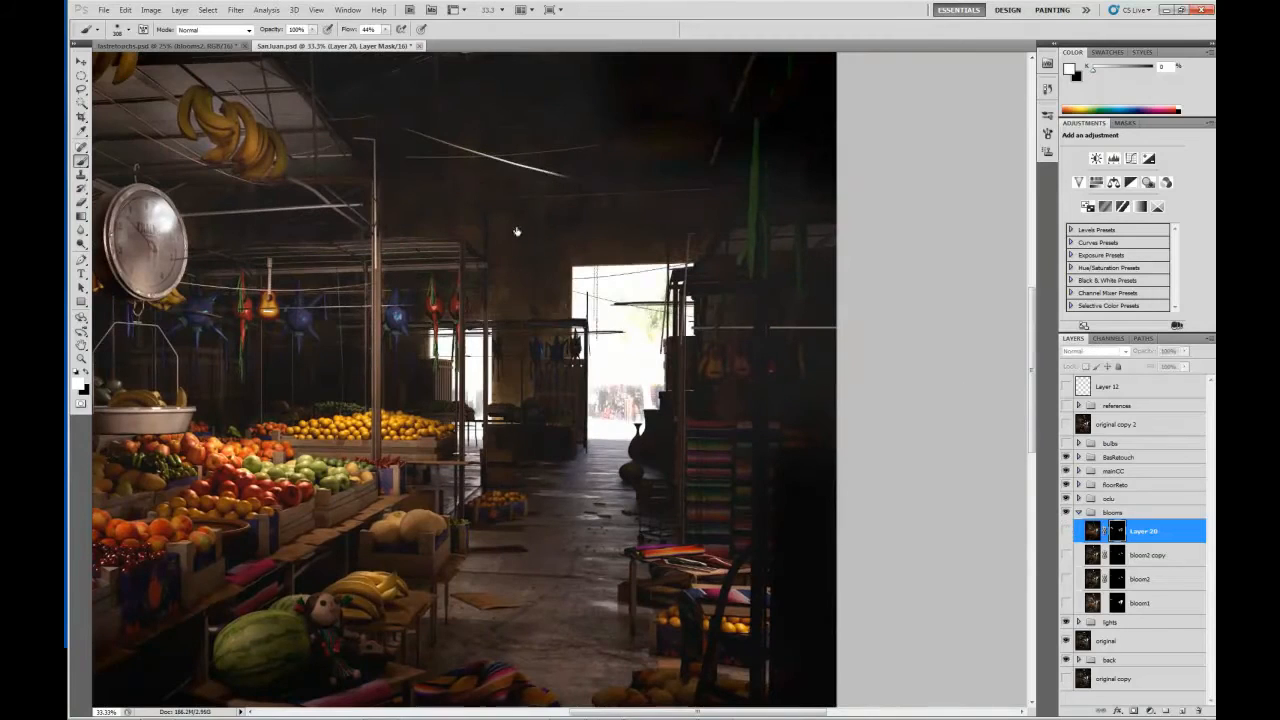
{"action": "left_click_drag", "start_coordinate": [517, 231], "coordinate": [670, 216]}
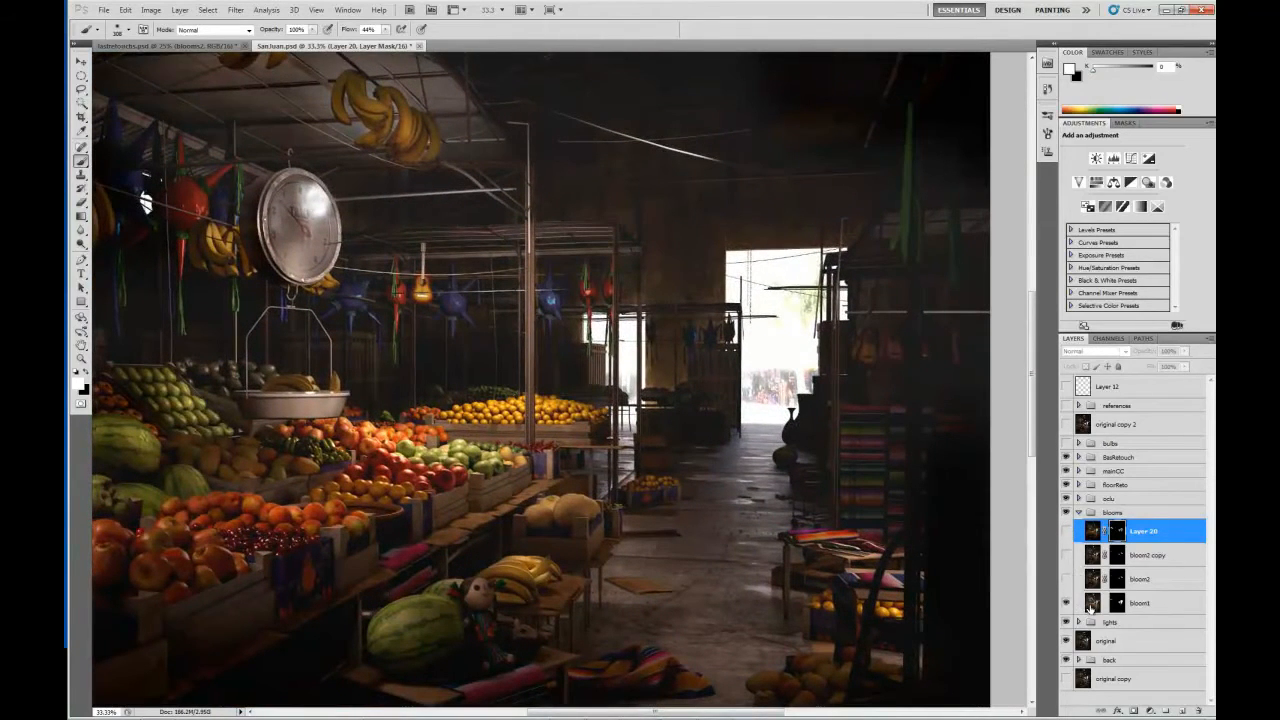
{"action": "left_click", "coordinate": [1091, 604]}
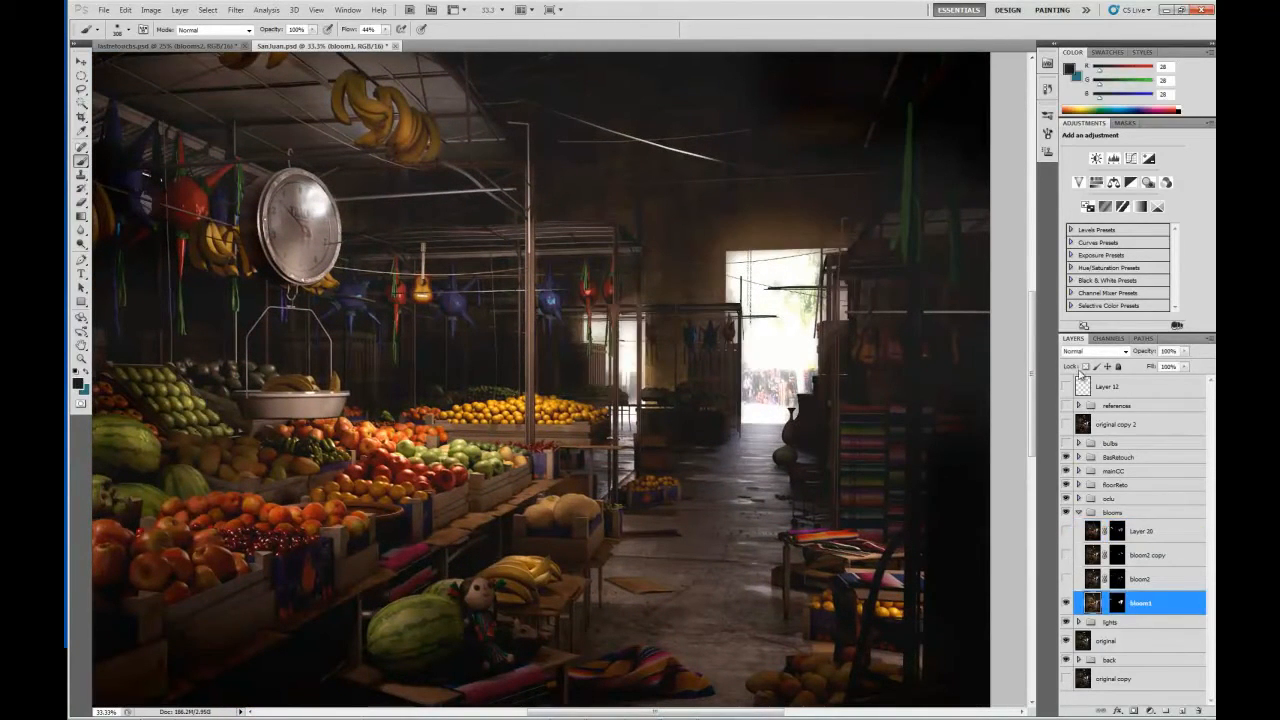
{"action": "left_click", "coordinate": [1095, 351]}
{"action": "left_click", "coordinate": [1090, 468]}
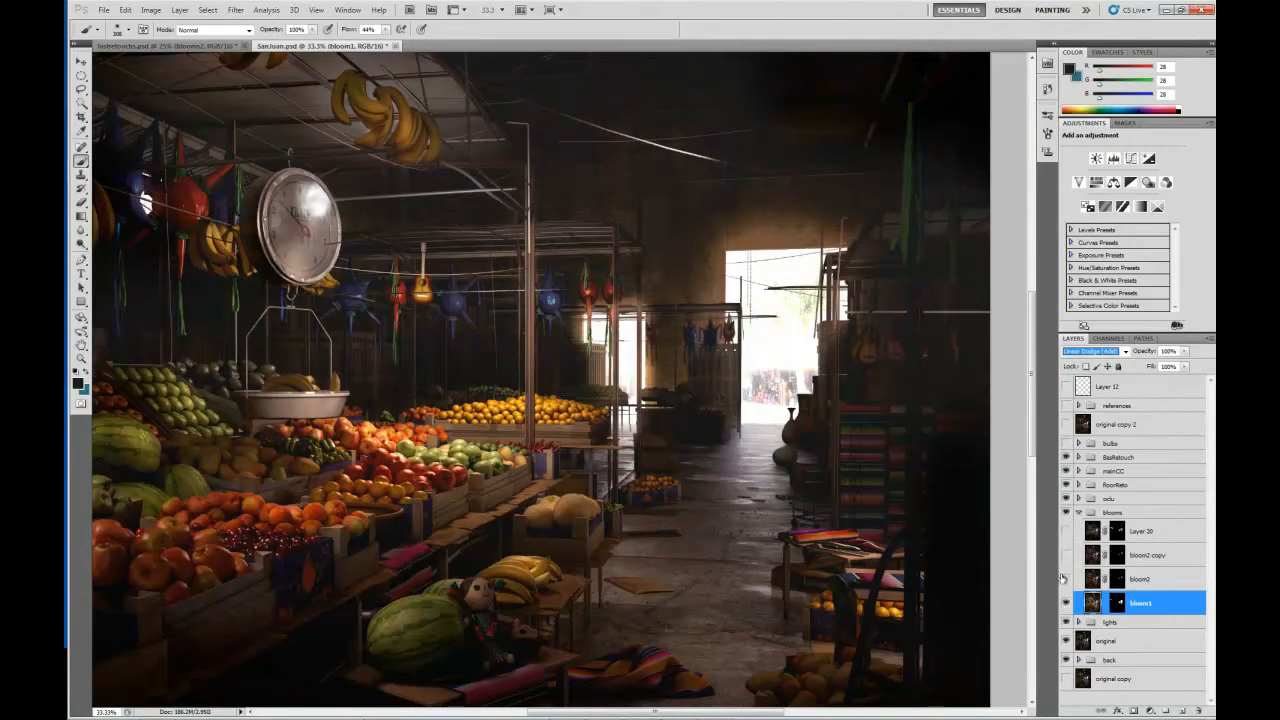
Show bloom2 and bloom2 copy, review the whole market scene and collapse the blooms group.
{"action": "left_click", "coordinate": [1065, 579]}
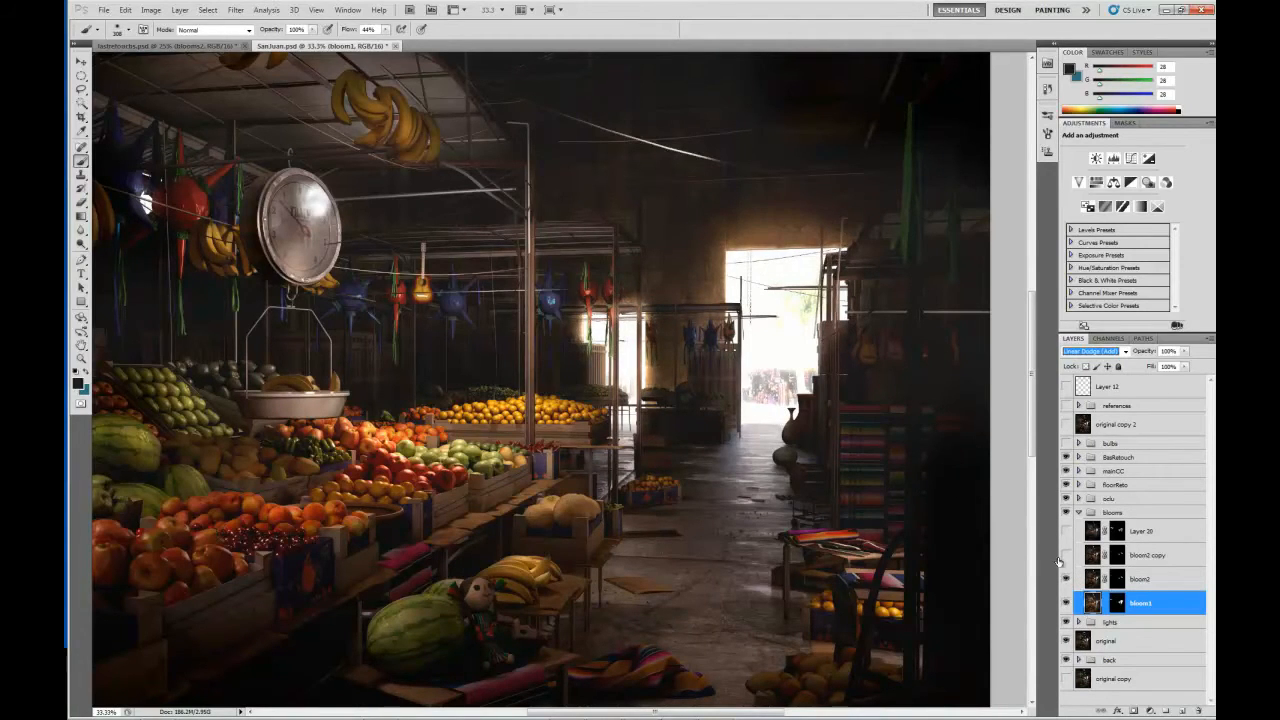
{"action": "left_click", "coordinate": [1066, 555]}
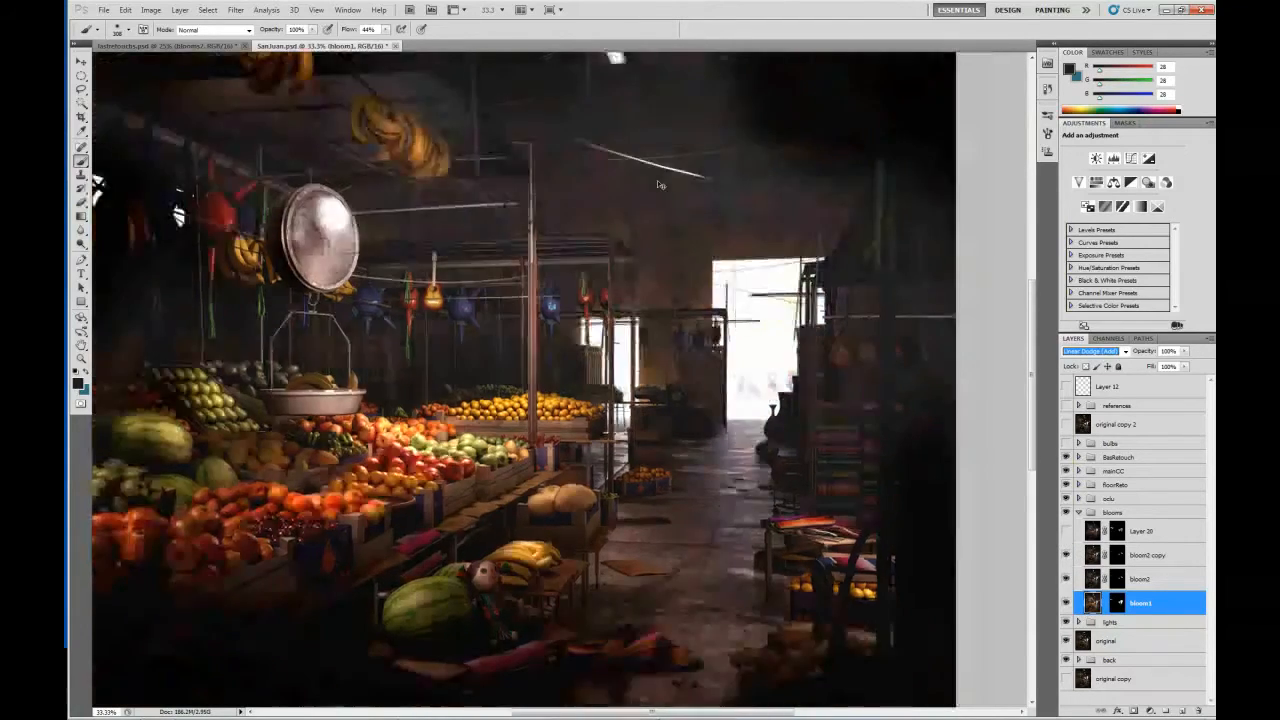
{"action": "key", "text": "ctrl+minus"}
{"action": "key", "text": "ctrl+minus"}
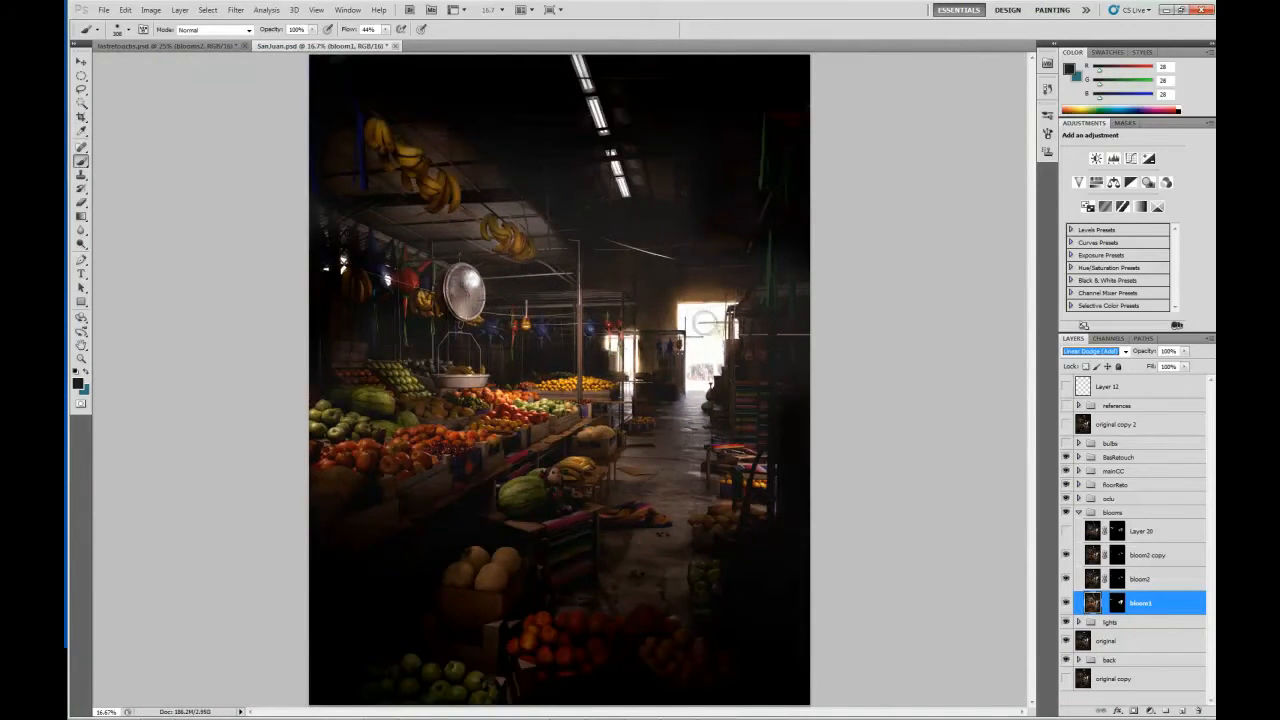
{"action": "left_click", "coordinate": [1079, 513]}
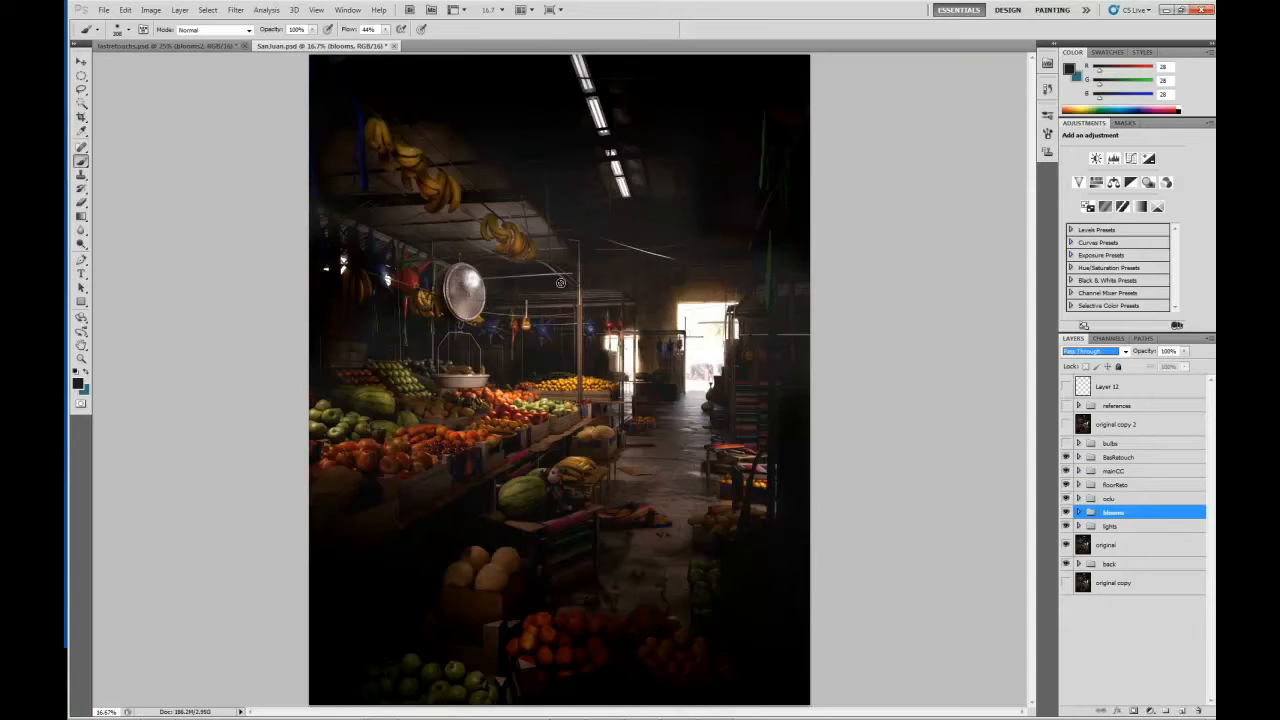
Show the references group and examine the reference market photos against the scene.
{"action": "key", "text": "ctrl+plus"}
{"action": "left_click_drag", "start_coordinate": [504, 333], "coordinate": [567, 242]}
{"action": "left_click", "coordinate": [1065, 405]}
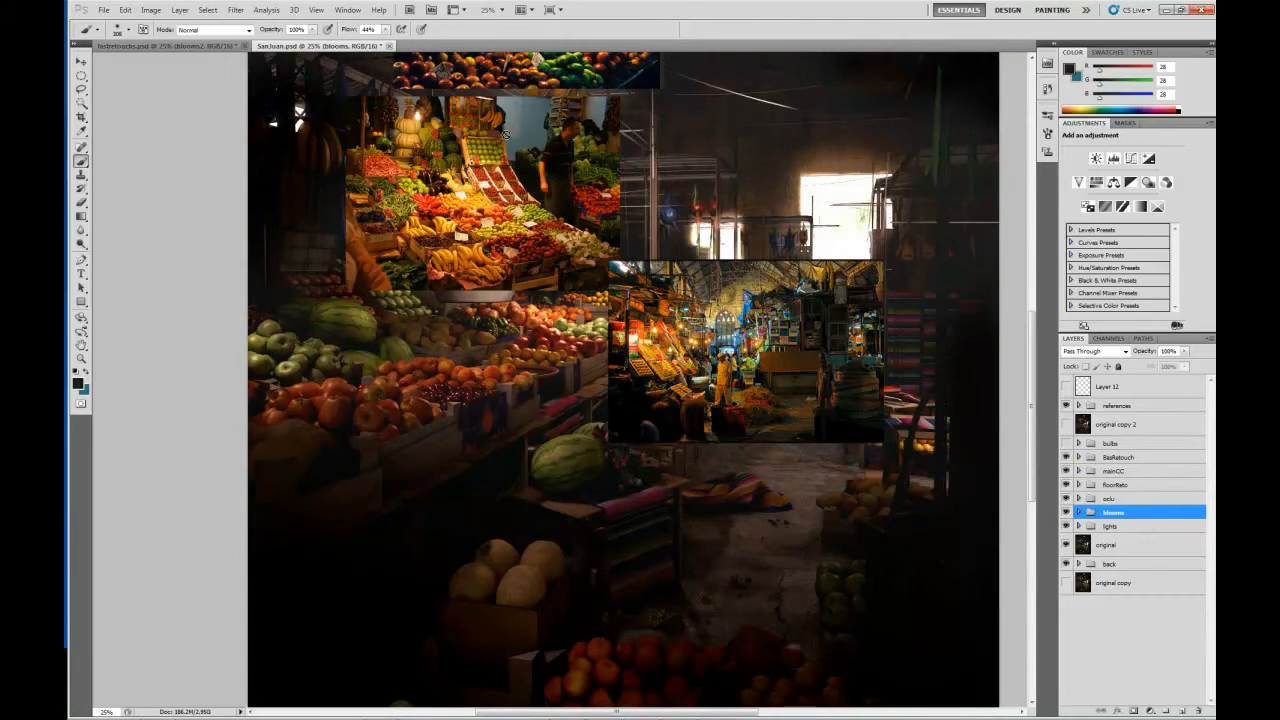
{"action": "left_click_drag", "start_coordinate": [659, 219], "coordinate": [648, 276]}
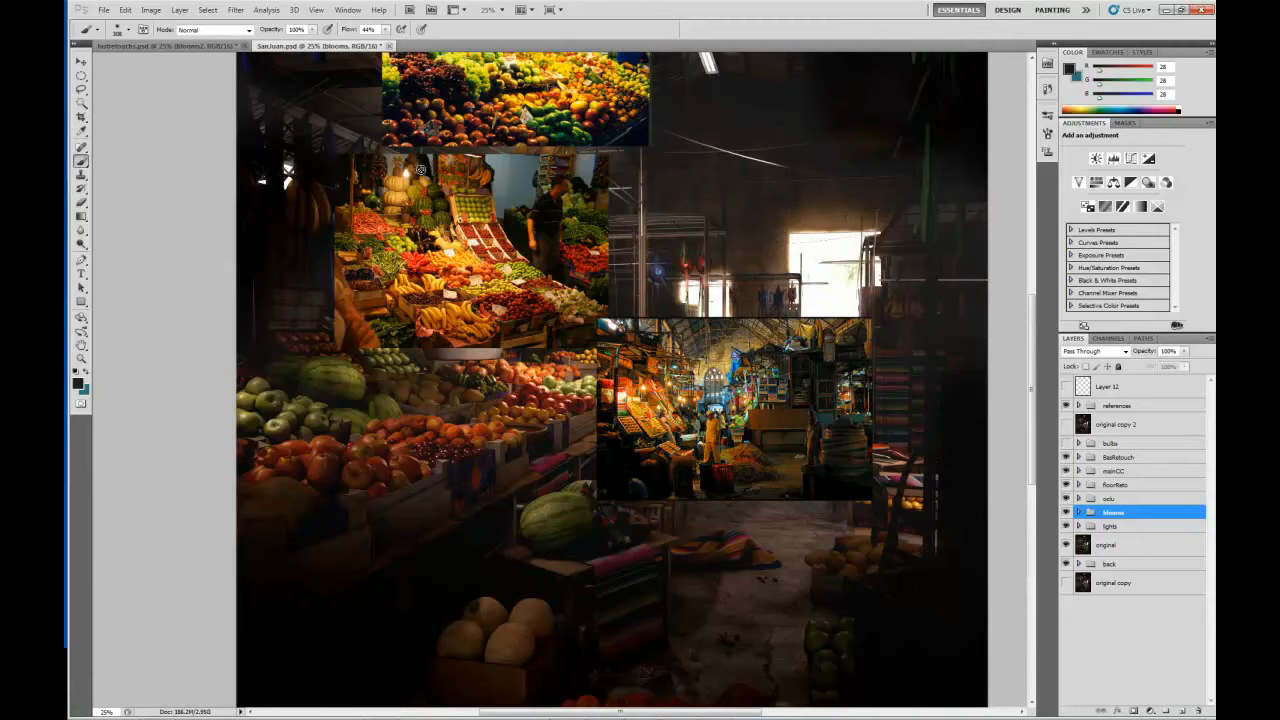
Switch to lastretouchs.psd and compare the retouched market scene with the Layer 0 copy and Layer 1 versions, ending with both hidden.
{"action": "left_click", "coordinate": [182, 47]}
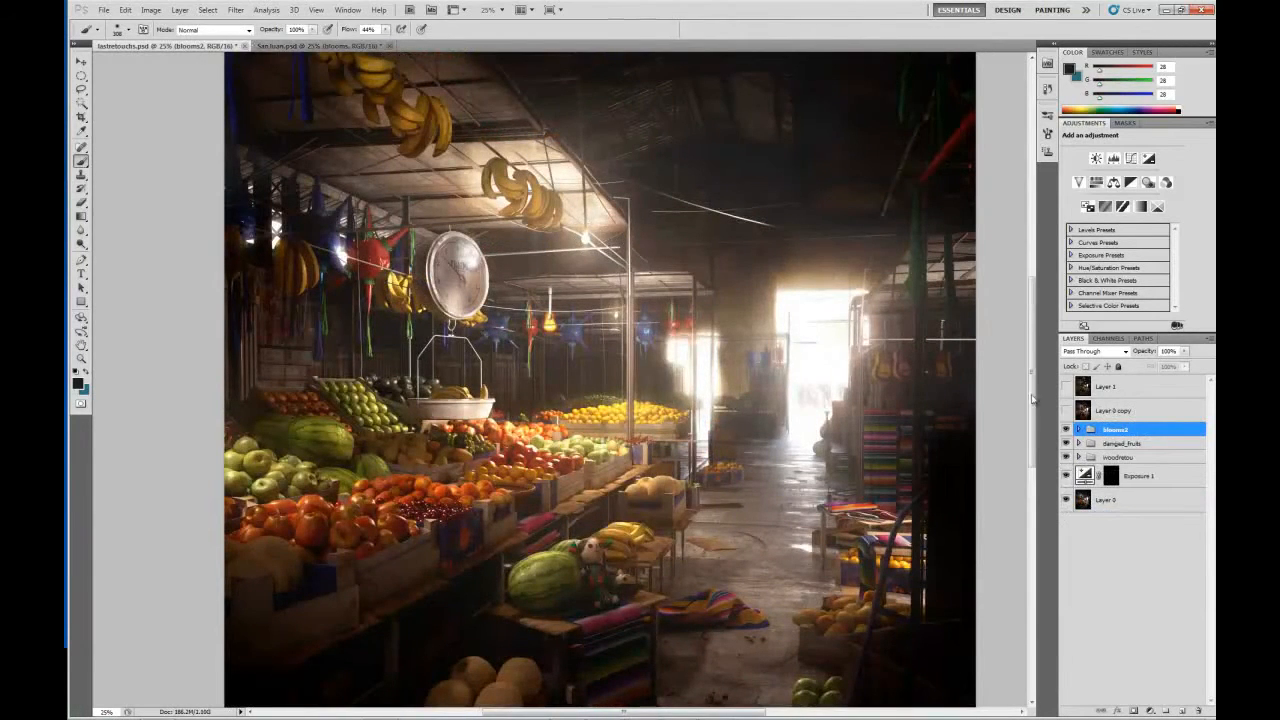
{"action": "left_click", "coordinate": [1066, 410]}
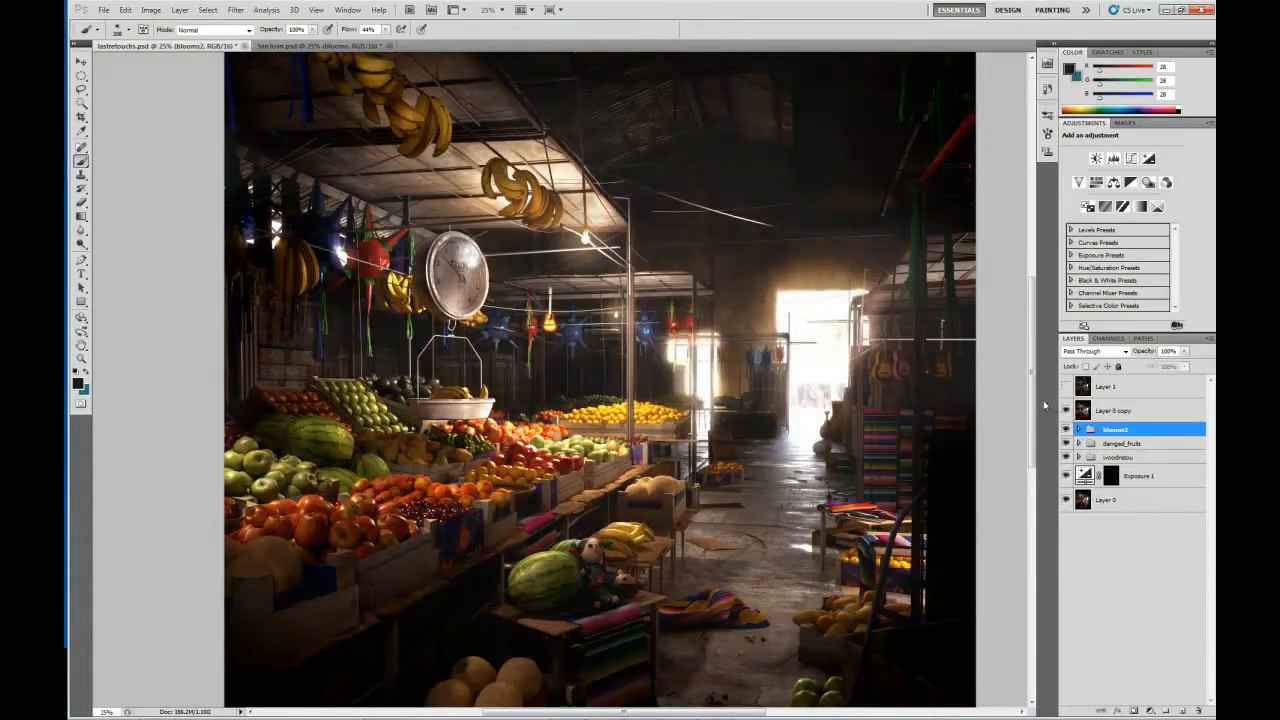
{"action": "left_click_drag", "start_coordinate": [655, 292], "coordinate": [597, 202]}
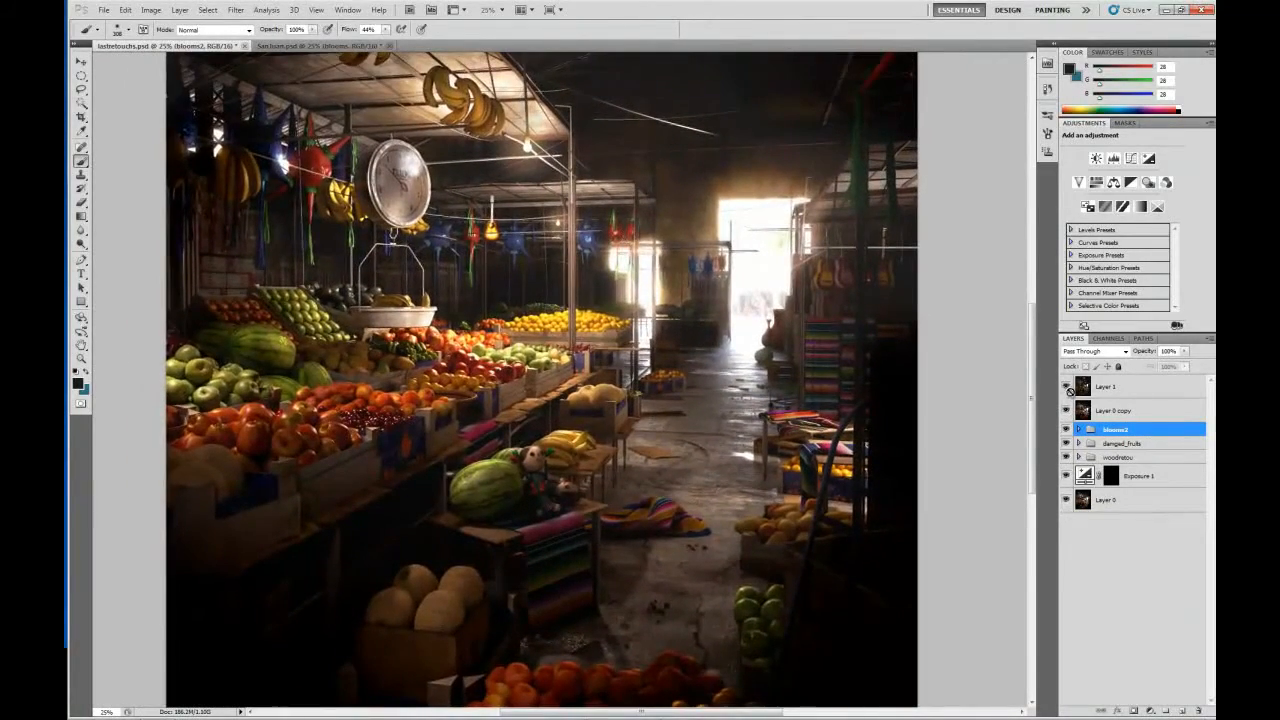
{"action": "left_click", "coordinate": [1066, 387]}
{"action": "left_click_drag", "start_coordinate": [547, 244], "coordinate": [573, 274]}
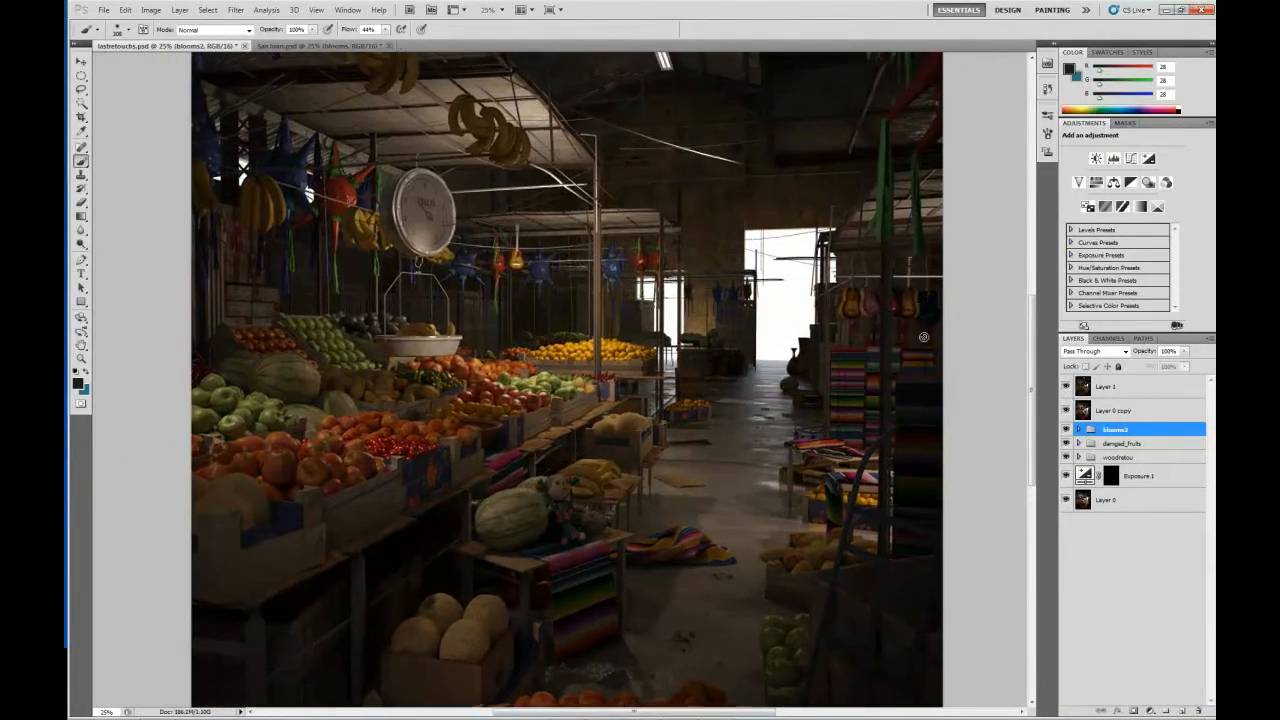
{"action": "left_click", "coordinate": [1066, 389]}
{"action": "left_click", "coordinate": [1066, 410]}
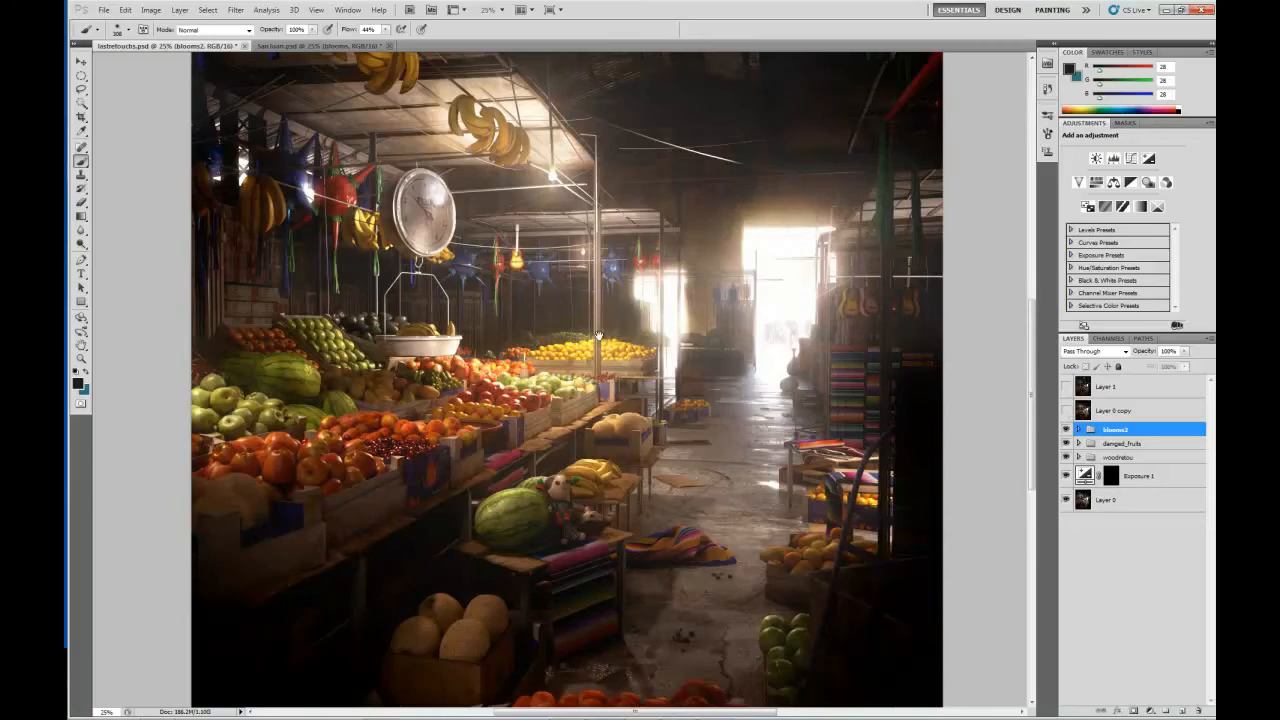
Compare the fruit stall, watermelon and cantaloupes up close with Layer 0 copy shown and hidden.
{"action": "left_click_drag", "start_coordinate": [600, 337], "coordinate": [613, 223]}
{"action": "key", "text": "ctrl+plus"}
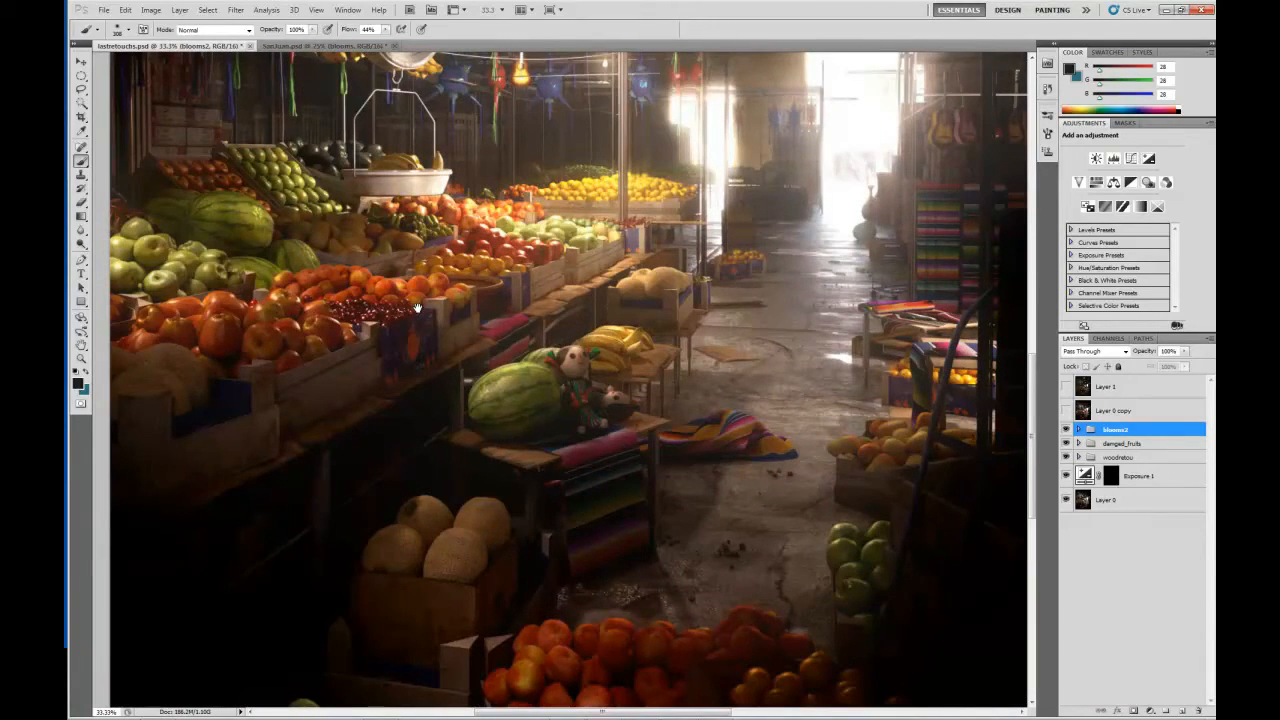
{"action": "left_click_drag", "start_coordinate": [502, 318], "coordinate": [700, 312]}
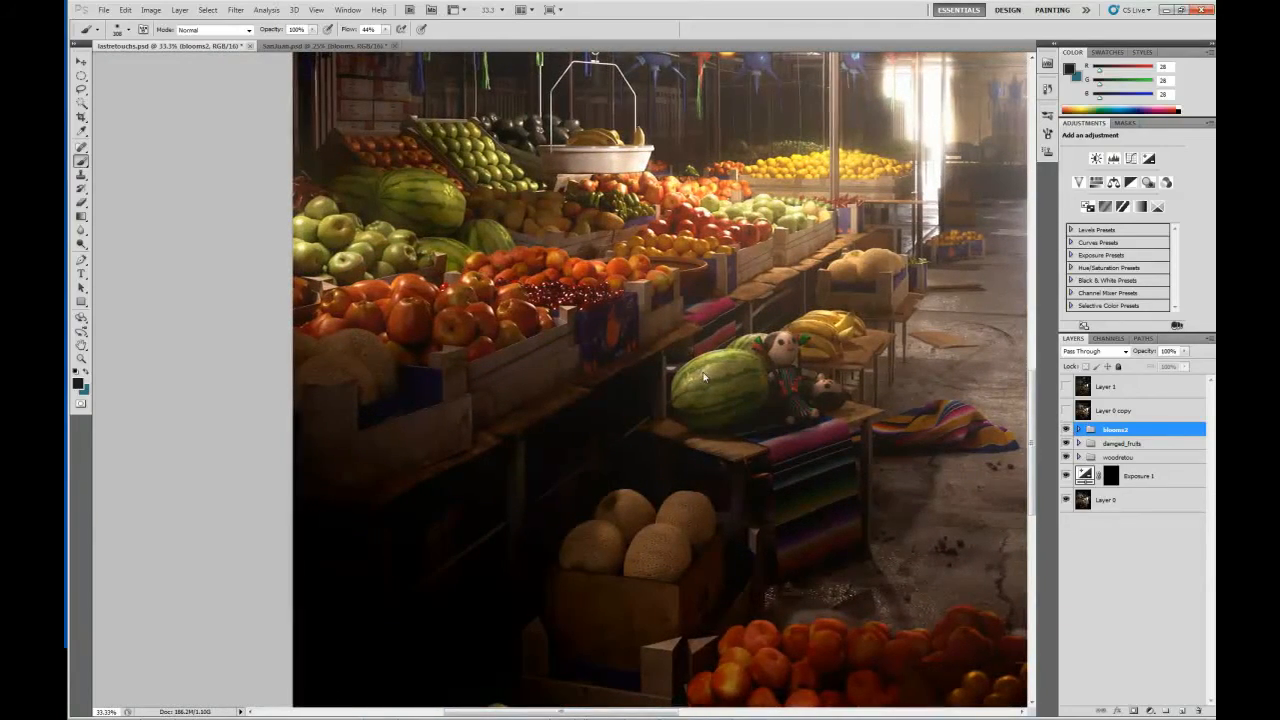
{"action": "key", "text": "ctrl+plus"}
{"action": "left_click", "coordinate": [1066, 410]}
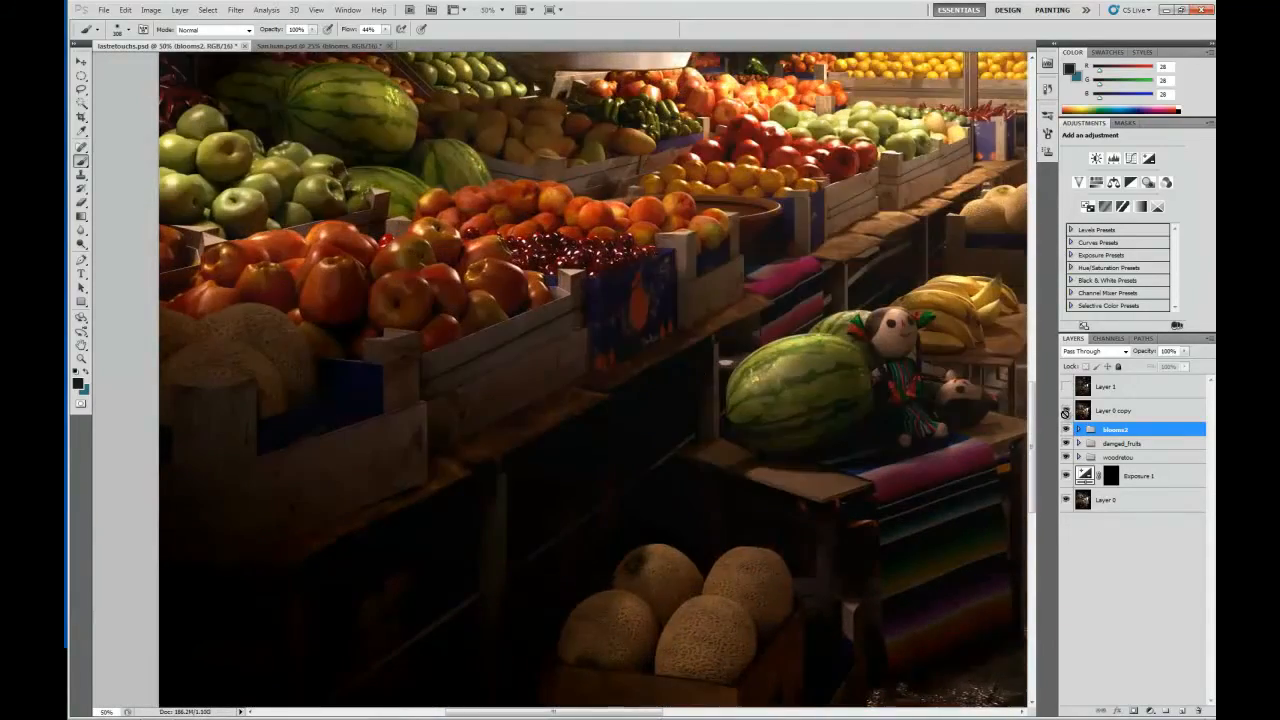
{"action": "left_click_drag", "start_coordinate": [588, 275], "coordinate": [583, 249]}
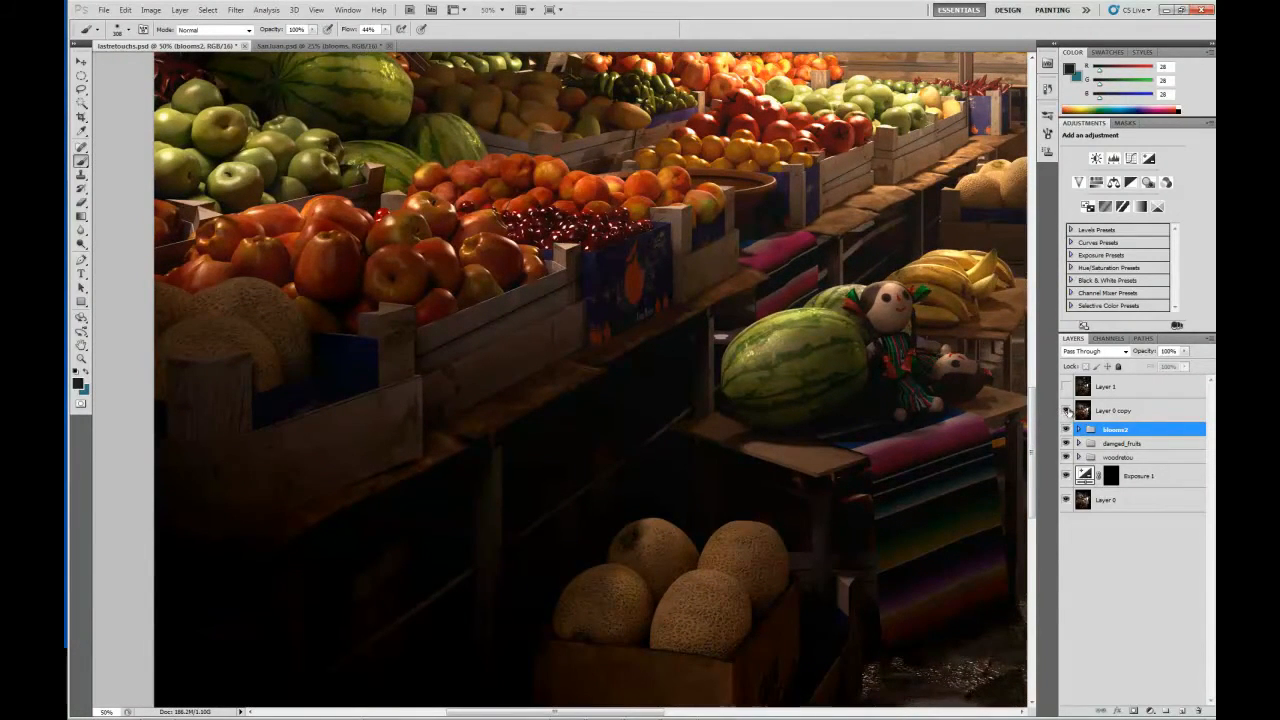
{"action": "left_click", "coordinate": [1066, 410]}
{"action": "left_click", "coordinate": [1066, 410]}
{"action": "left_click", "coordinate": [1066, 410]}
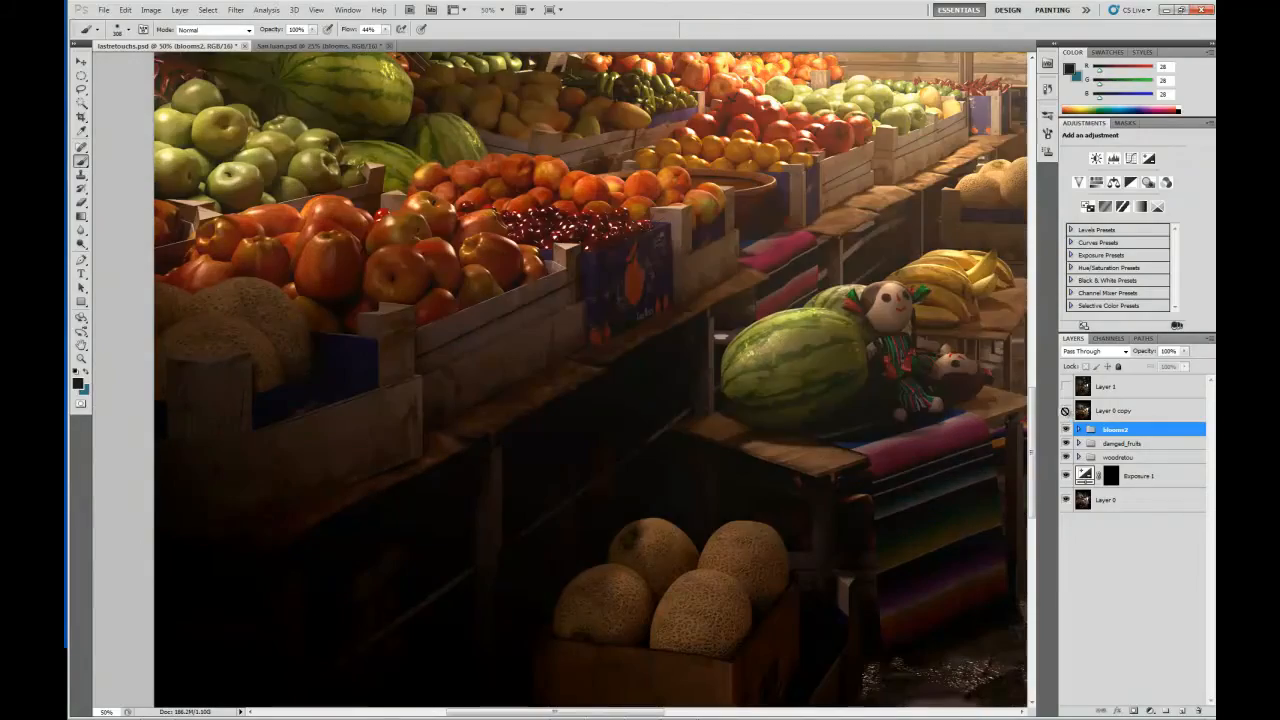
Compare the foreground crates of orange fruit and green apples with Layer 0 copy shown and hidden.
{"action": "left_click_drag", "start_coordinate": [819, 296], "coordinate": [631, 408]}
{"action": "left_click_drag", "start_coordinate": [813, 337], "coordinate": [747, 96]}
{"action": "left_click_drag", "start_coordinate": [748, 575], "coordinate": [686, 272]}
{"action": "left_click", "coordinate": [1066, 411]}
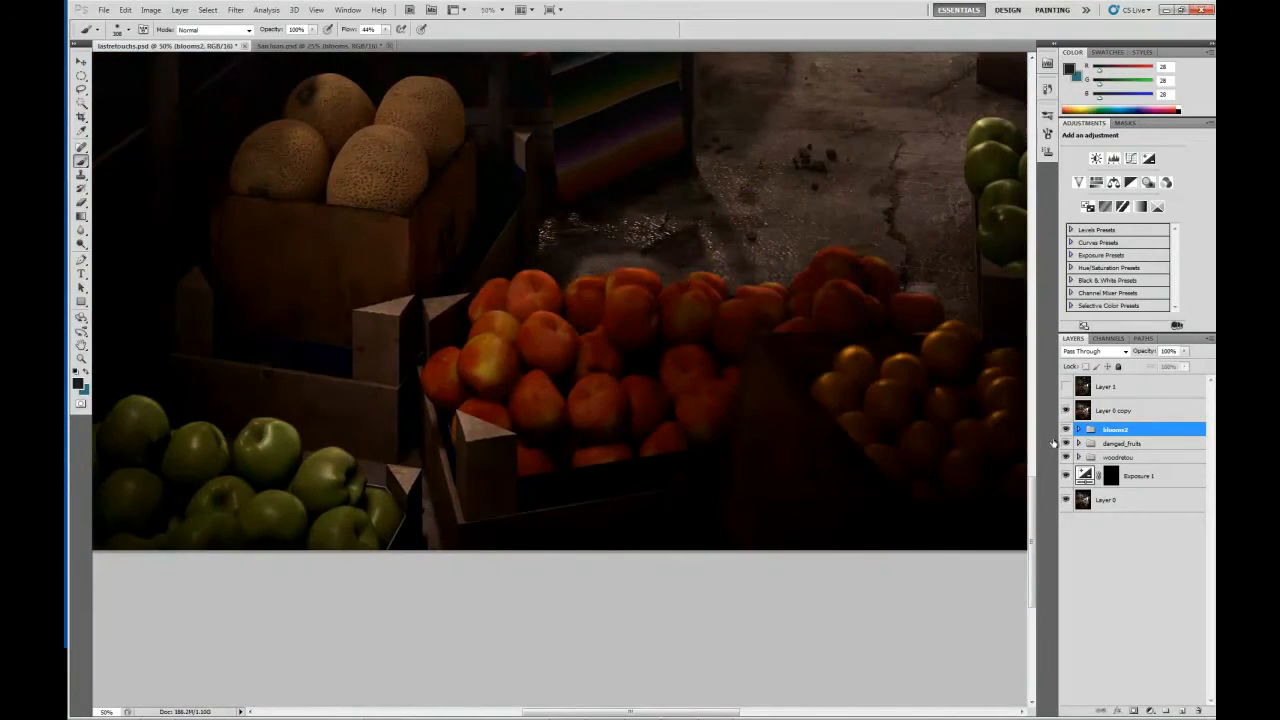
{"action": "left_click", "coordinate": [1067, 411]}
{"action": "left_click", "coordinate": [1067, 411]}
{"action": "left_click", "coordinate": [1067, 410]}
{"action": "left_click", "coordinate": [1067, 409]}
{"action": "left_click", "coordinate": [1067, 409]}
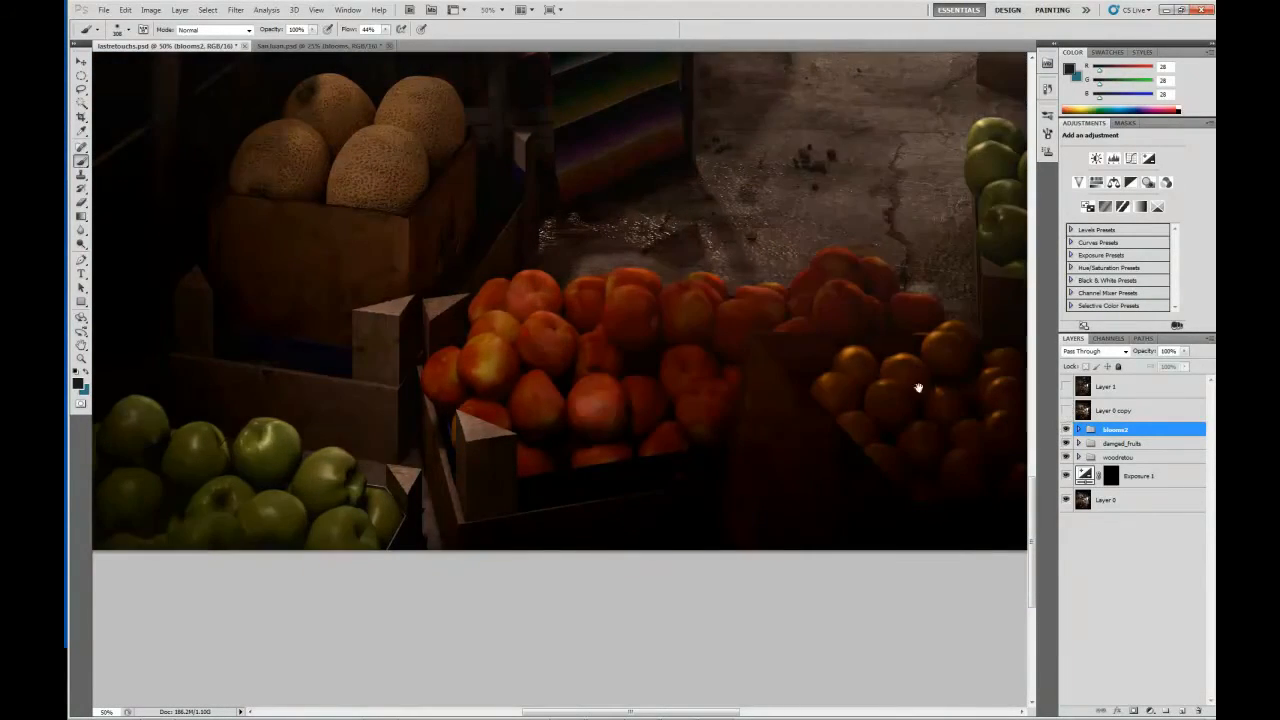
Return to the whole market scene at 25% zoom and compare it with and without Layer 0 copy.
{"action": "left_click_drag", "start_coordinate": [771, 266], "coordinate": [604, 544]}
{"action": "left_click_drag", "start_coordinate": [643, 204], "coordinate": [763, 389]}
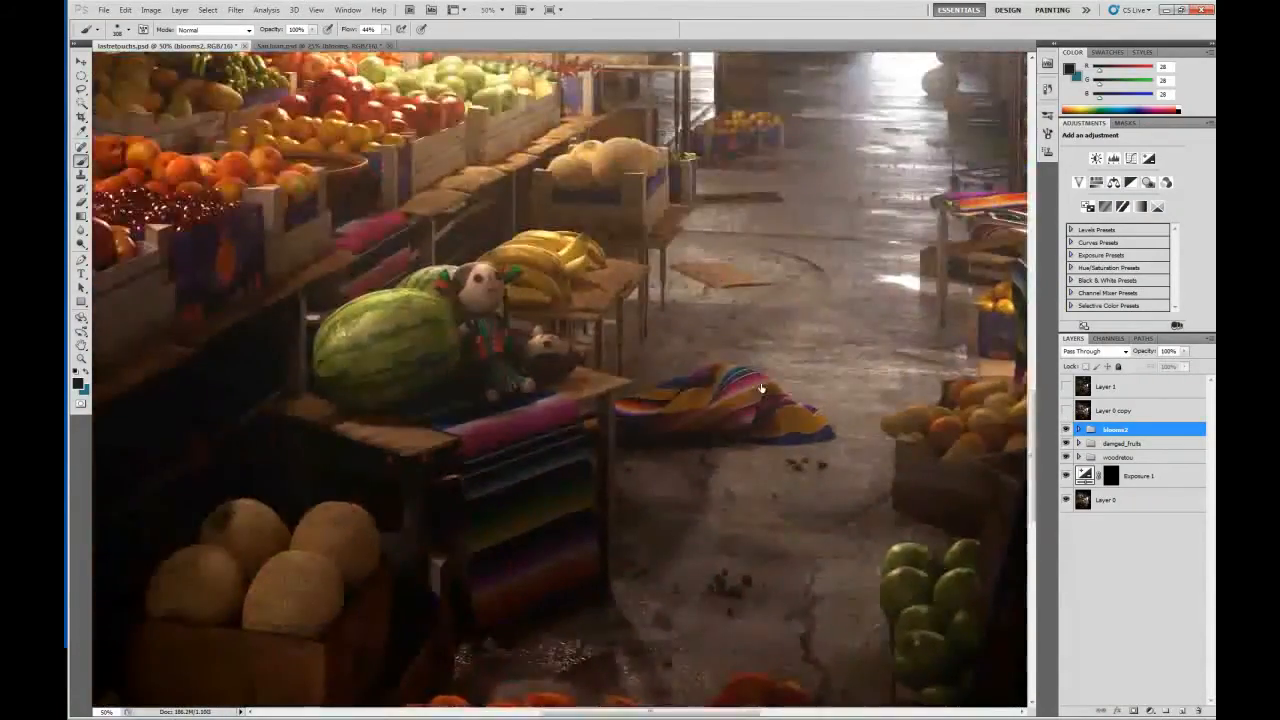
{"action": "key", "text": "ctrl+minus"}
{"action": "key", "text": "ctrl+minus"}
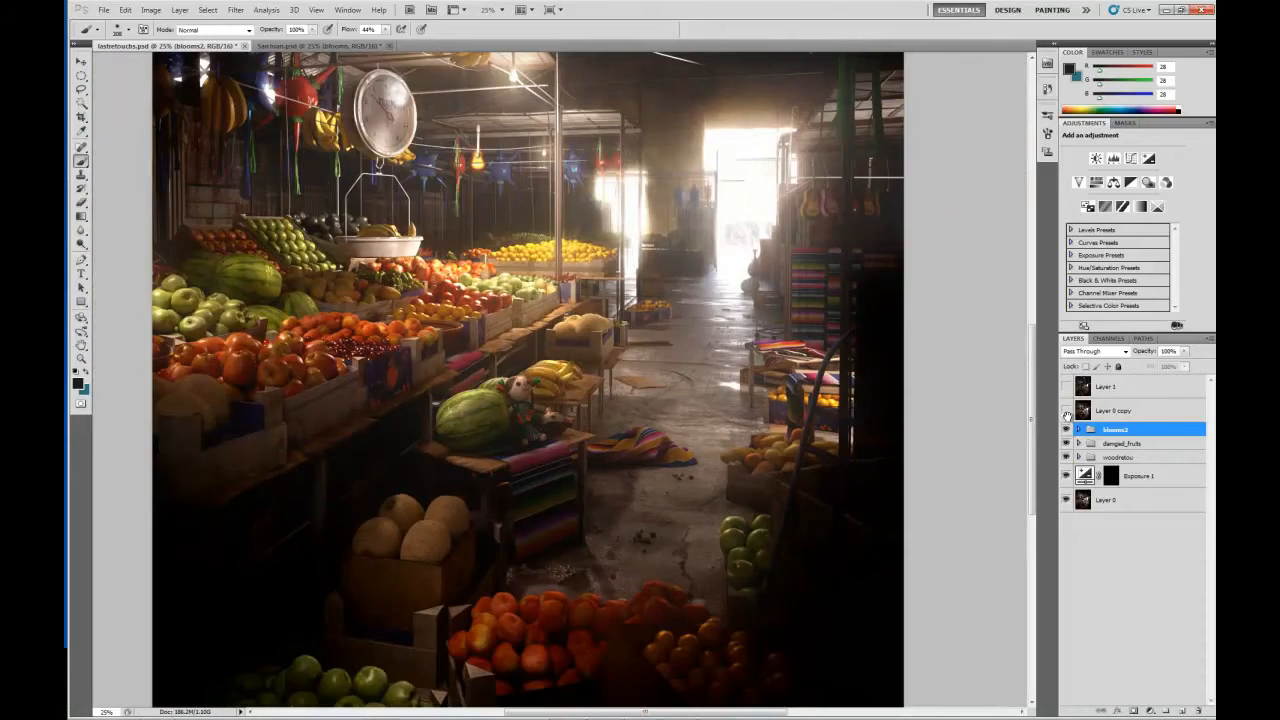
{"action": "left_click", "coordinate": [1067, 411]}
{"action": "left_click", "coordinate": [1067, 411]}
{"action": "left_click_drag", "start_coordinate": [715, 273], "coordinate": [733, 357]}
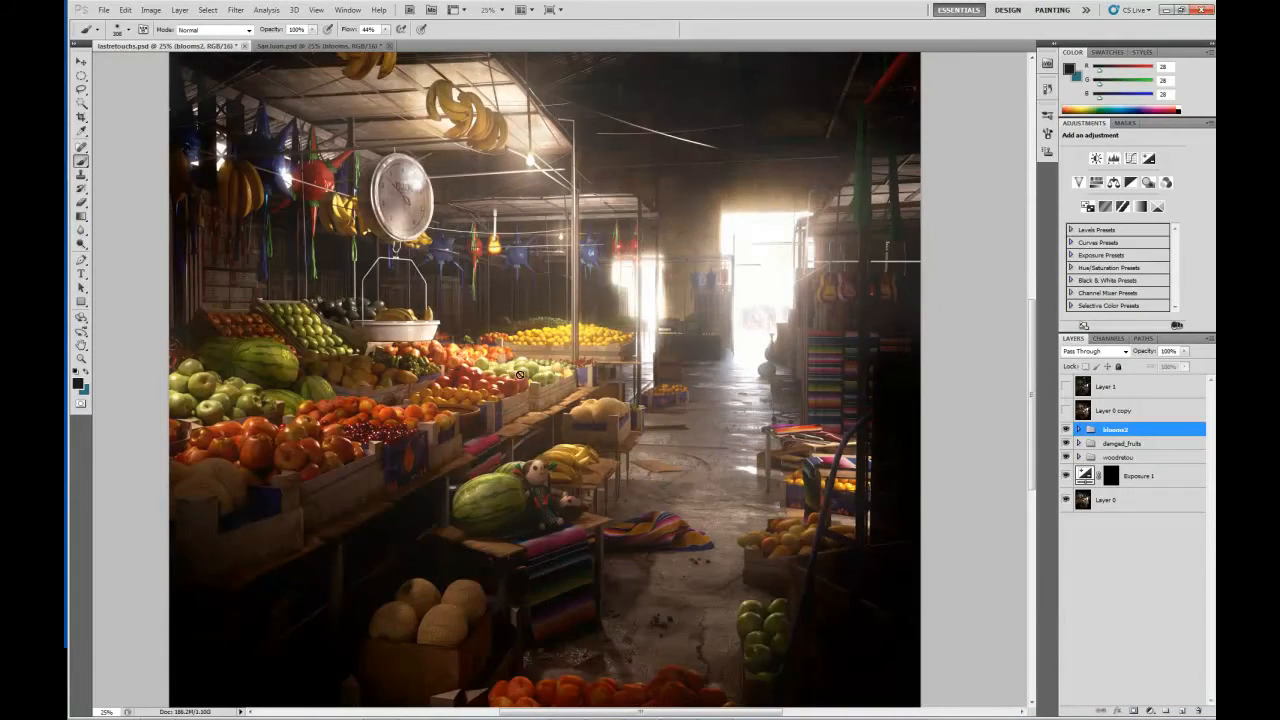
{"action": "left_click_drag", "start_coordinate": [647, 375], "coordinate": [712, 170]}
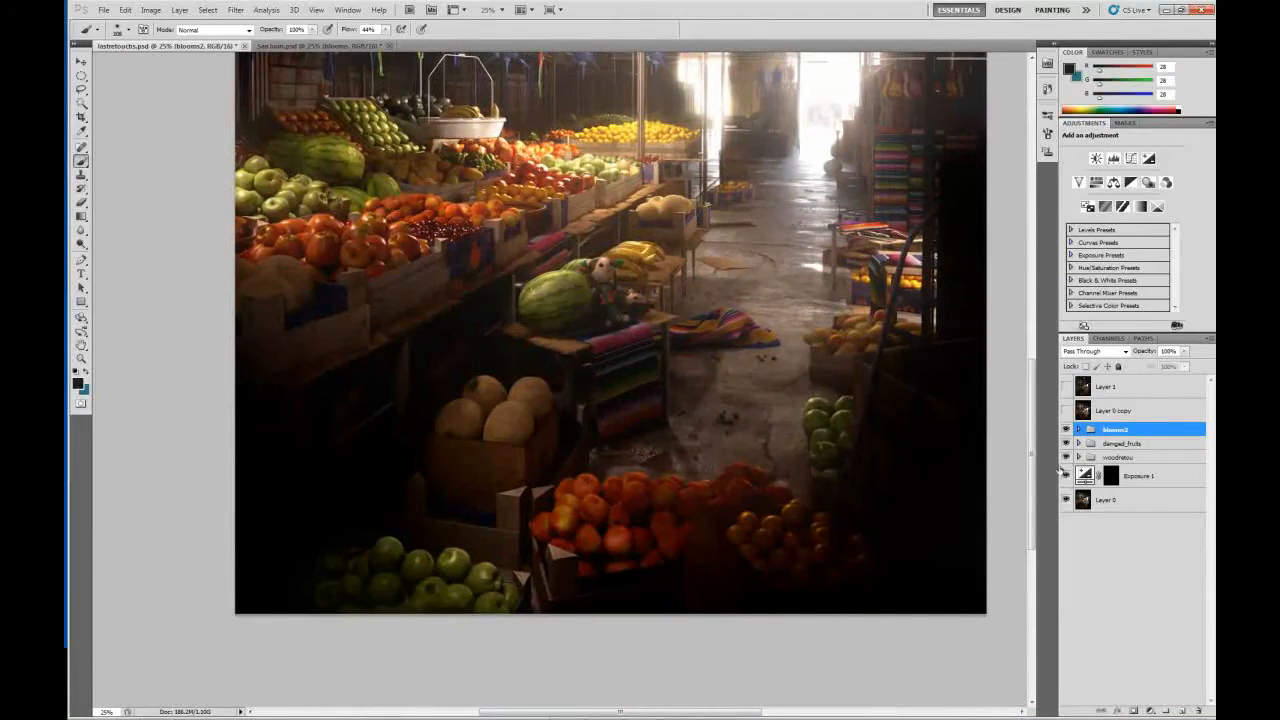
Expand the blooms2 group and compare the doorway light with the lensglow layer hidden and shown.
{"action": "left_click", "coordinate": [1079, 430]}
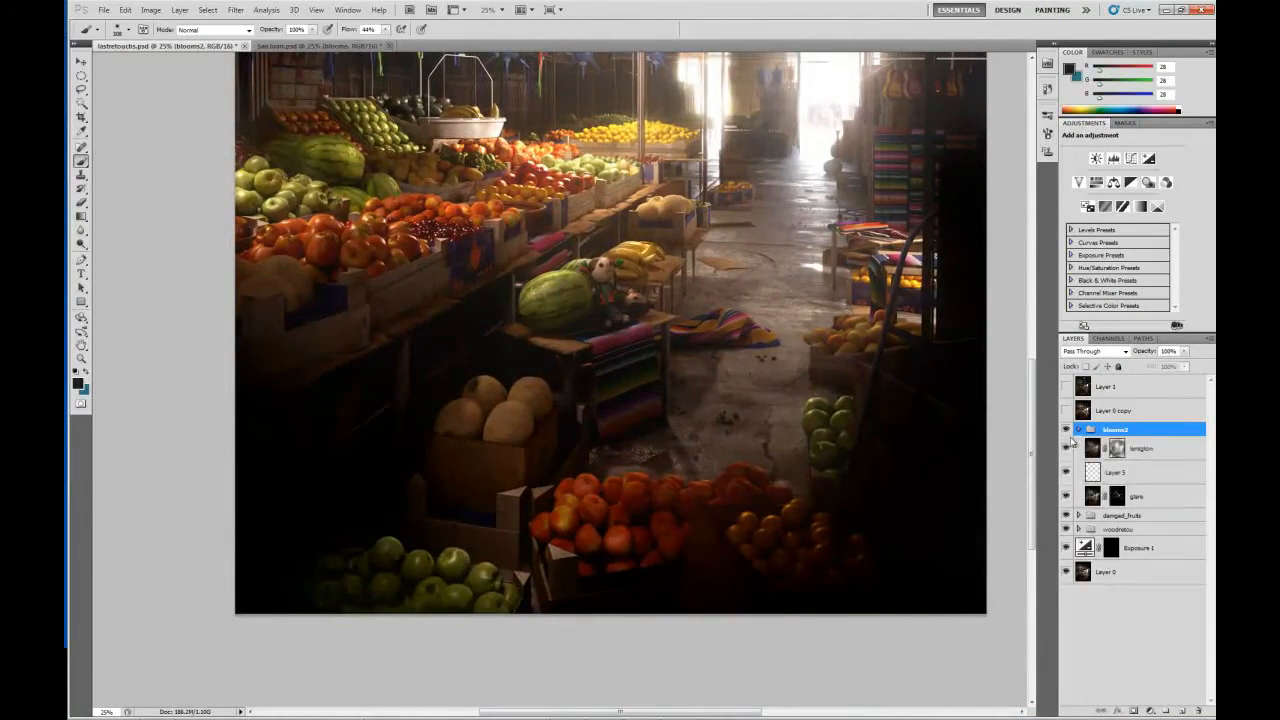
{"action": "left_click_drag", "start_coordinate": [872, 152], "coordinate": [750, 398]}
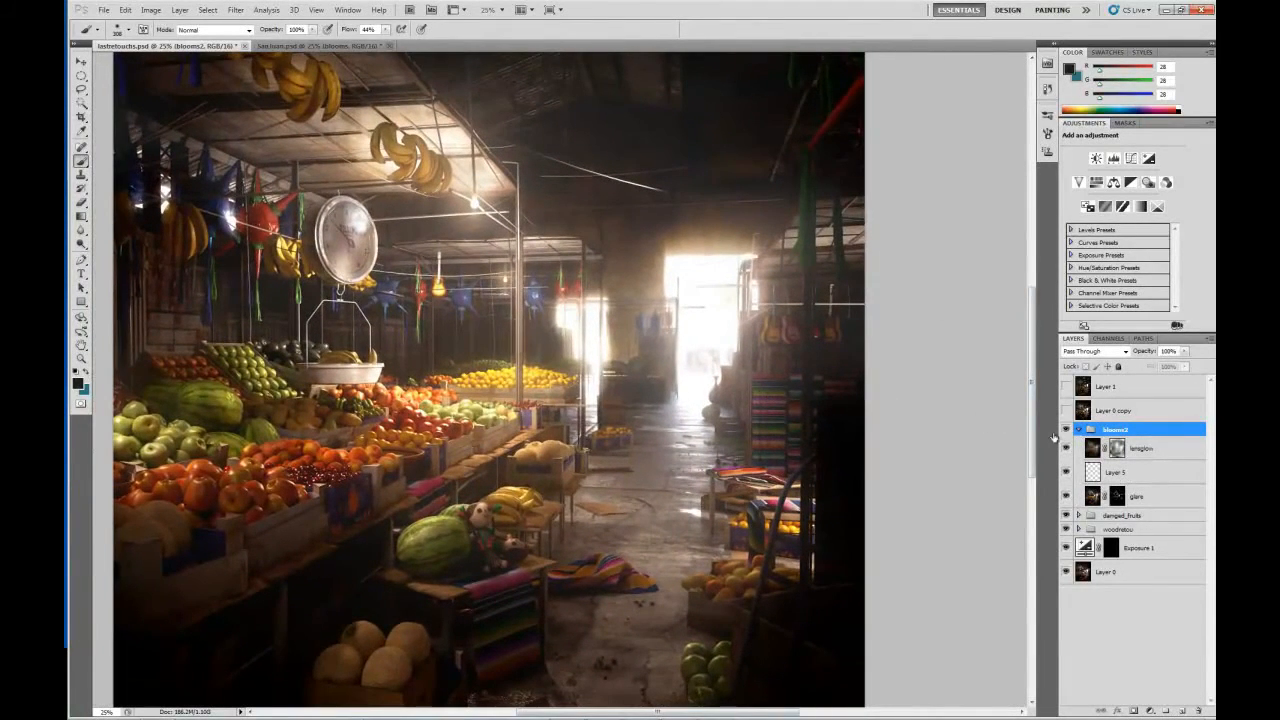
{"action": "left_click", "coordinate": [1066, 448]}
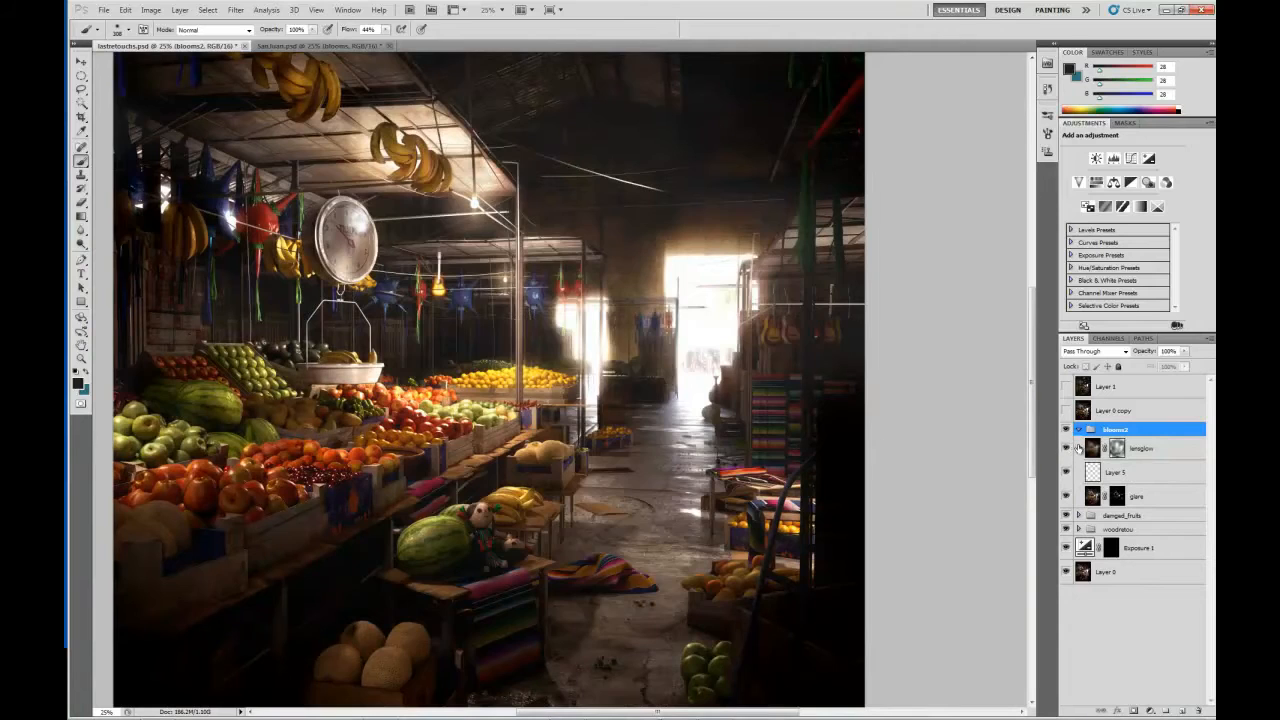
{"action": "left_click", "coordinate": [1067, 448]}
{"action": "left_click", "coordinate": [1067, 448]}
{"action": "left_click", "coordinate": [1067, 448]}
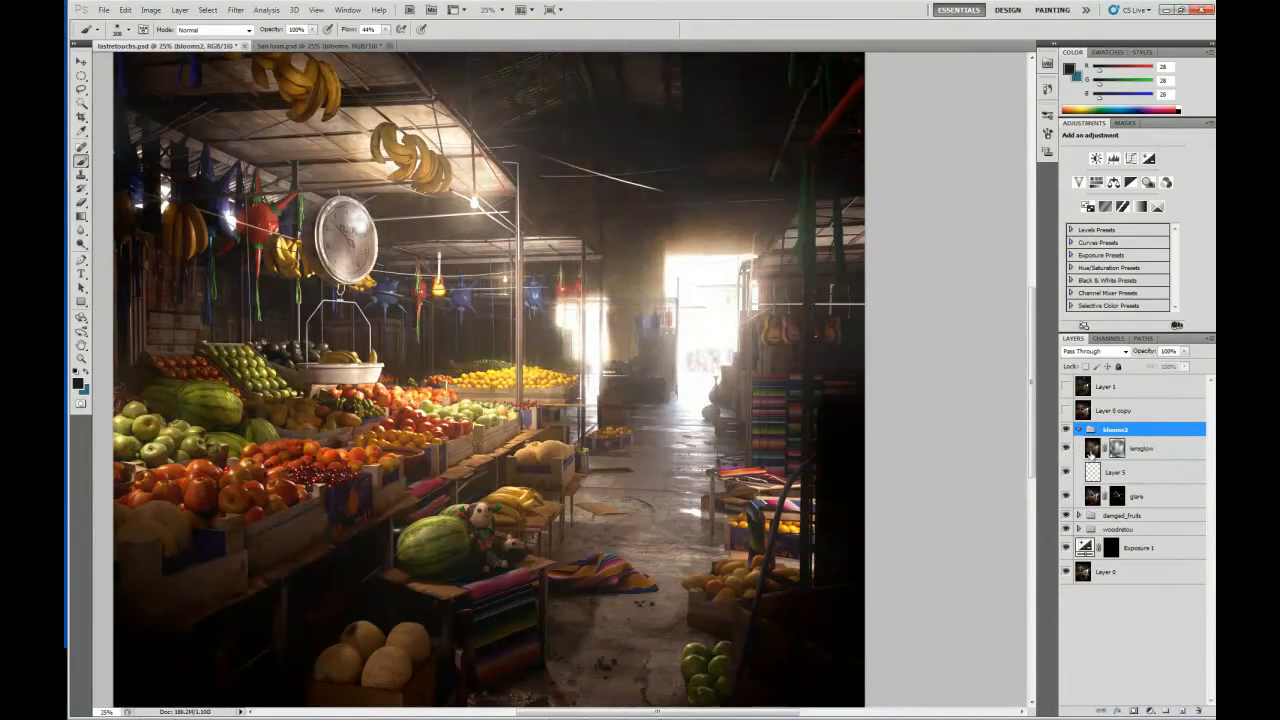
Inspect the lensglow layer's mask and image in turn, toggling the layer's visibility to check its masked glow.
{"action": "left_click", "coordinate": [1116, 448]}
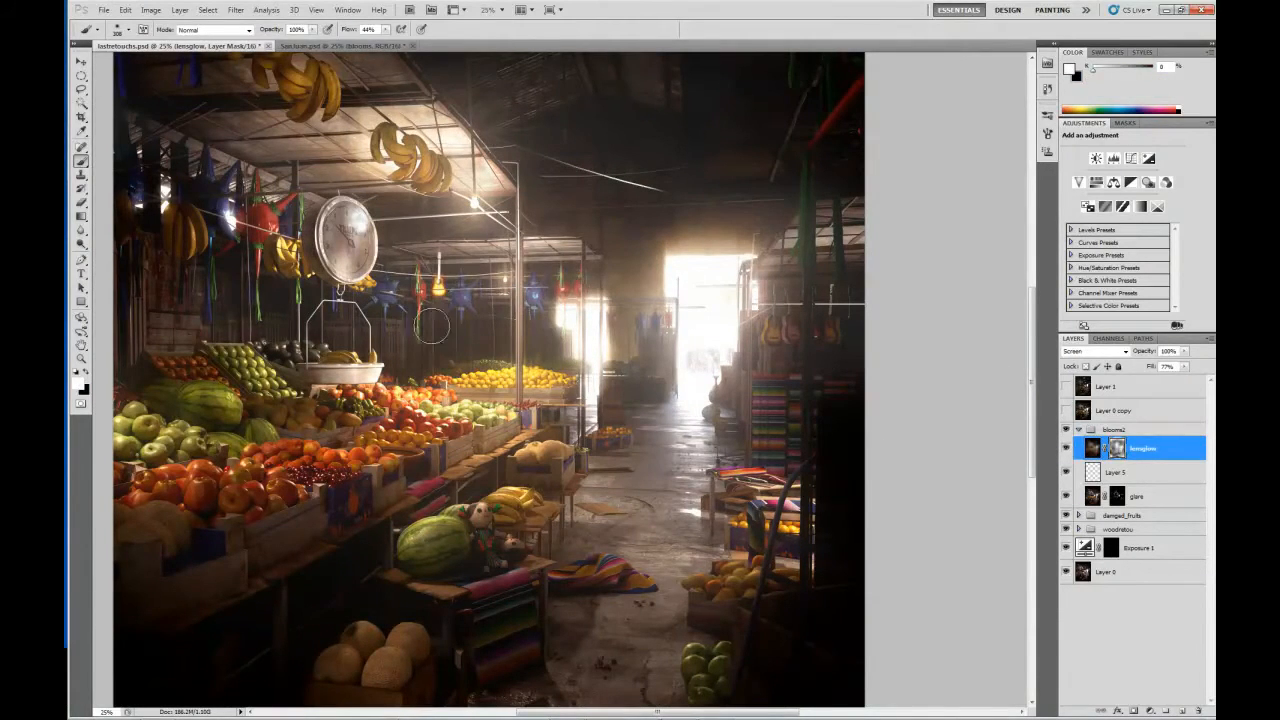
{"action": "left_click", "coordinate": [1067, 448]}
{"action": "left_click", "coordinate": [1067, 448]}
{"action": "left_click", "coordinate": [1092, 449]}
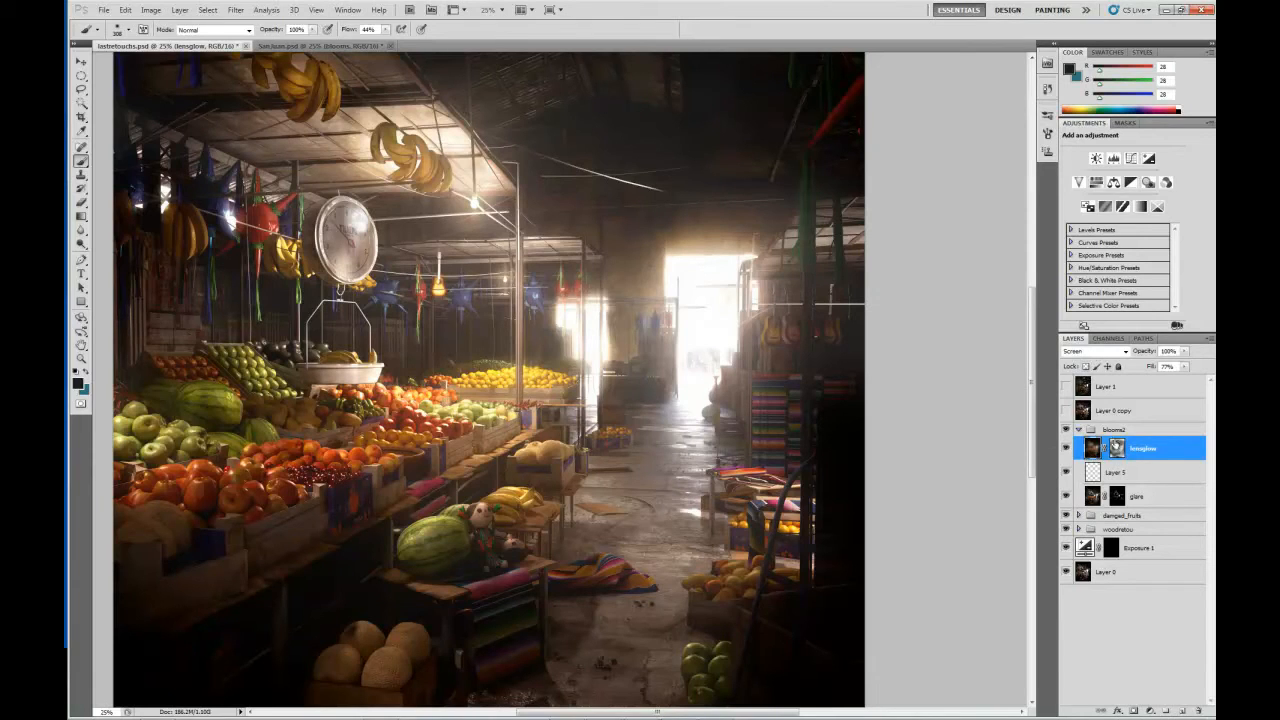
{"action": "left_click", "coordinate": [1117, 449]}
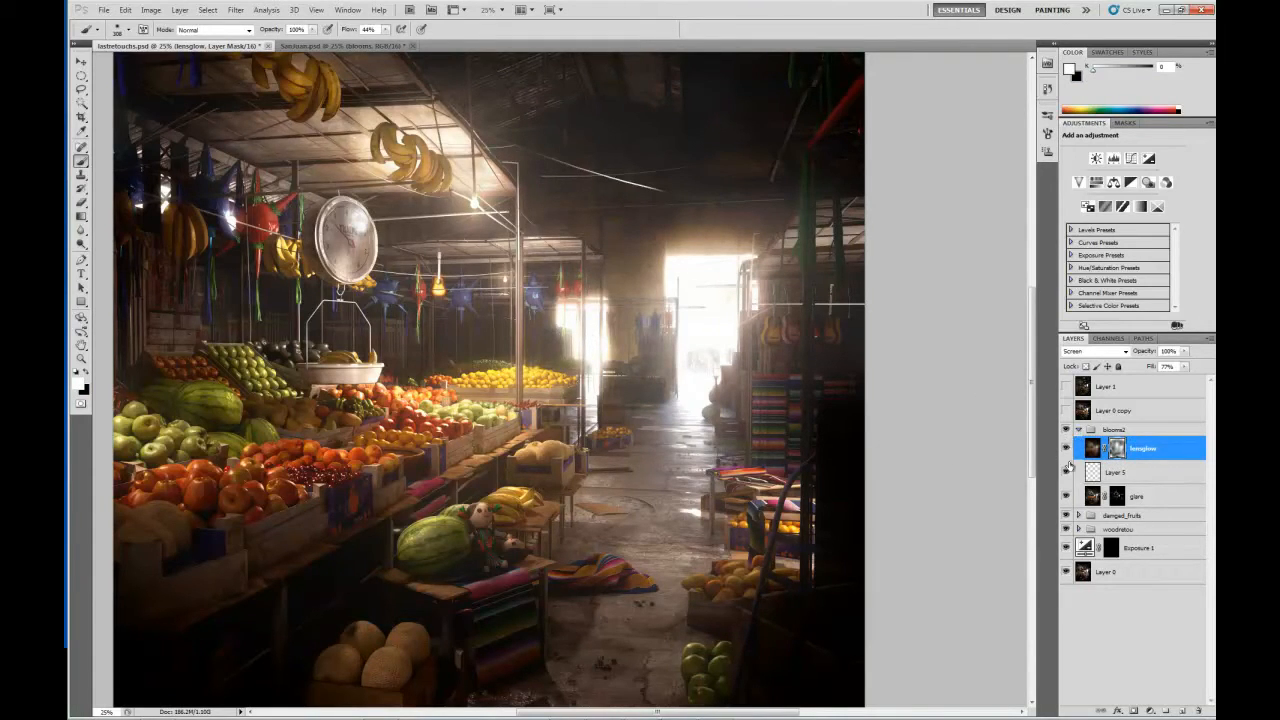
Compare the doorways and fruit stalls with and without the glare layer, and examine its mask on its own.
{"action": "left_click", "coordinate": [1066, 497]}
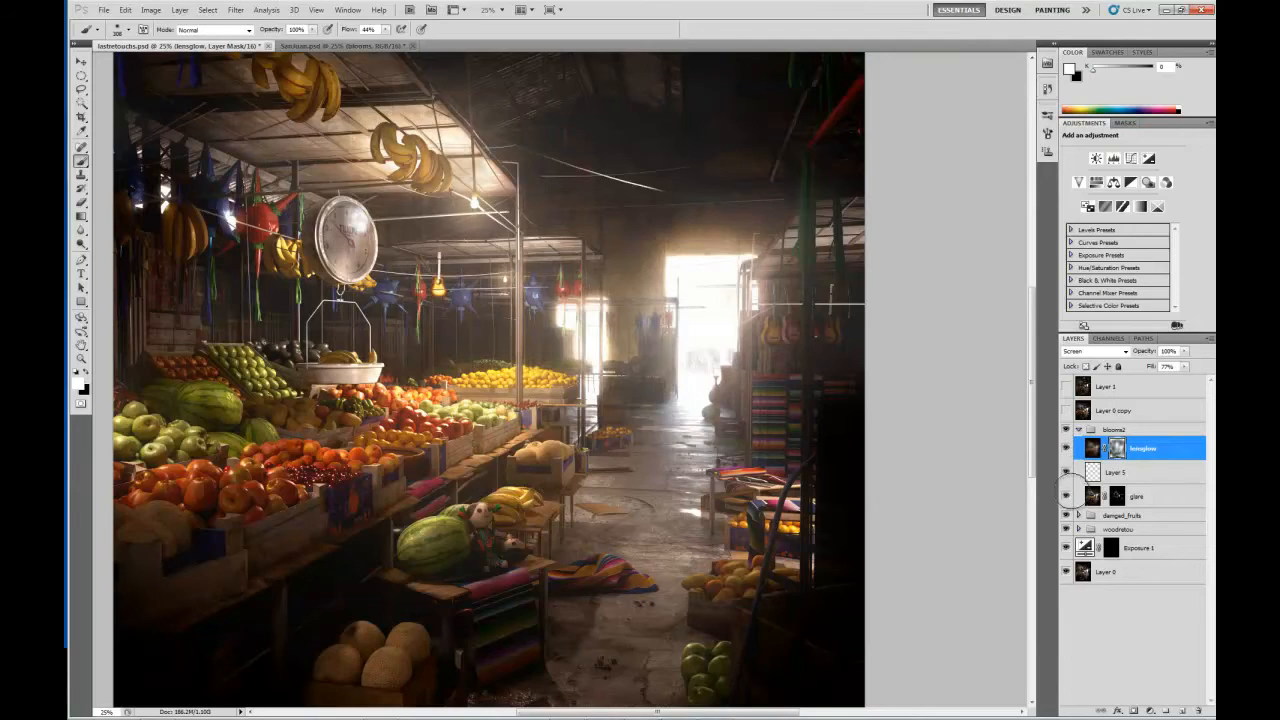
{"action": "left_click", "coordinate": [1066, 497]}
{"action": "left_click_drag", "start_coordinate": [798, 409], "coordinate": [668, 347]}
{"action": "key", "text": "ctrl+plus"}
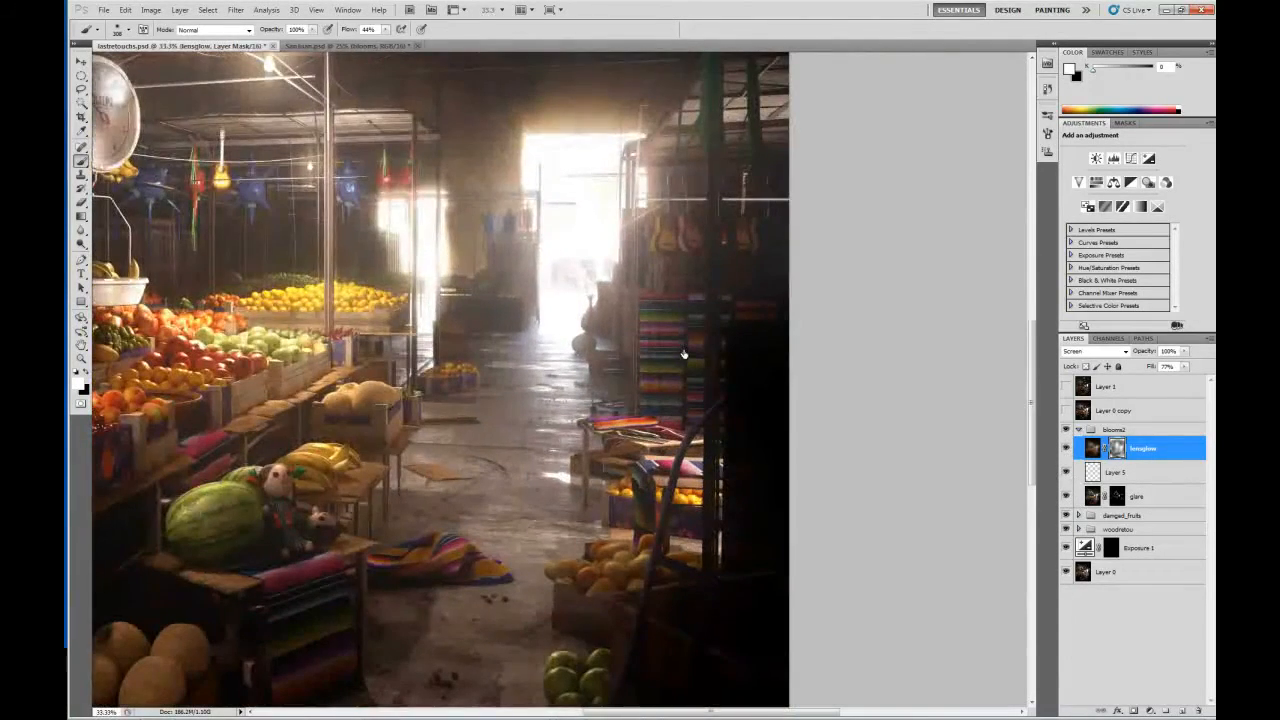
{"action": "left_click", "coordinate": [1067, 497]}
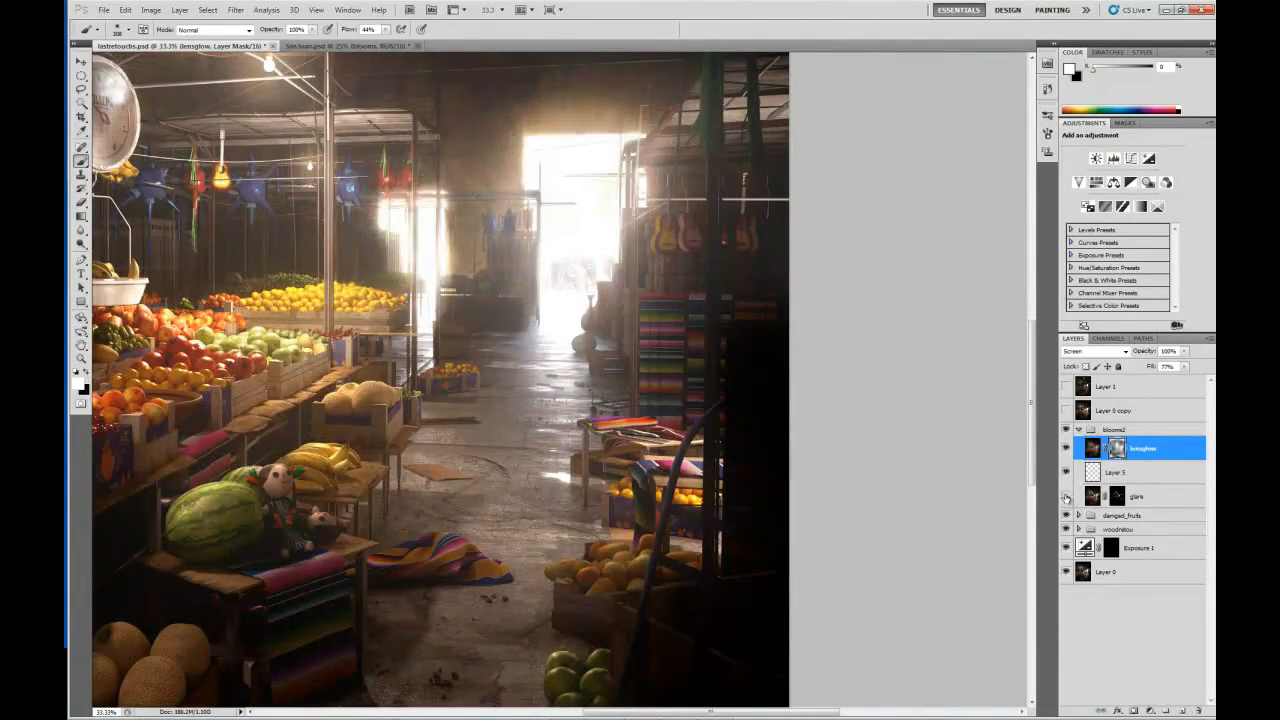
{"action": "left_click", "coordinate": [1067, 497]}
{"action": "left_click", "coordinate": [1117, 497], "text": "alt"}
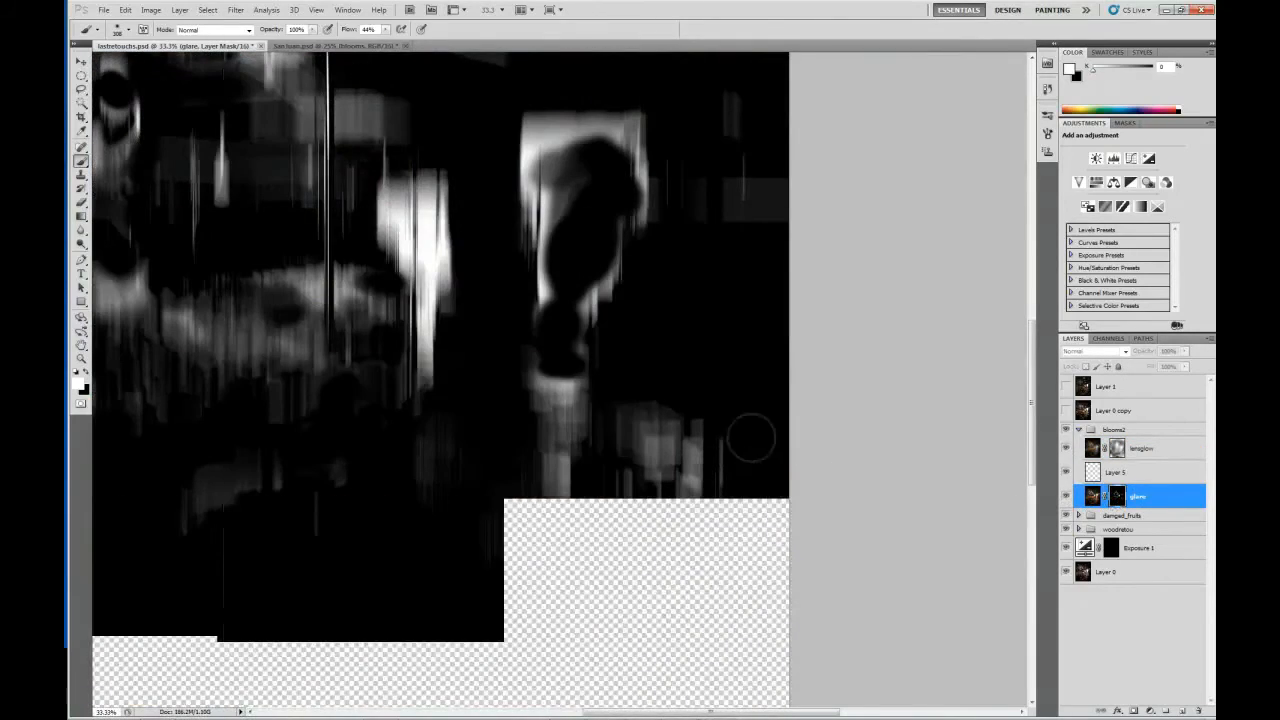
{"action": "left_click_drag", "start_coordinate": [531, 259], "coordinate": [713, 418]}
View the lensglow mask as a red overlay, open the Quick Mask options without changing them, and select the blooms2 group.
{"action": "left_click", "coordinate": [1094, 450]}
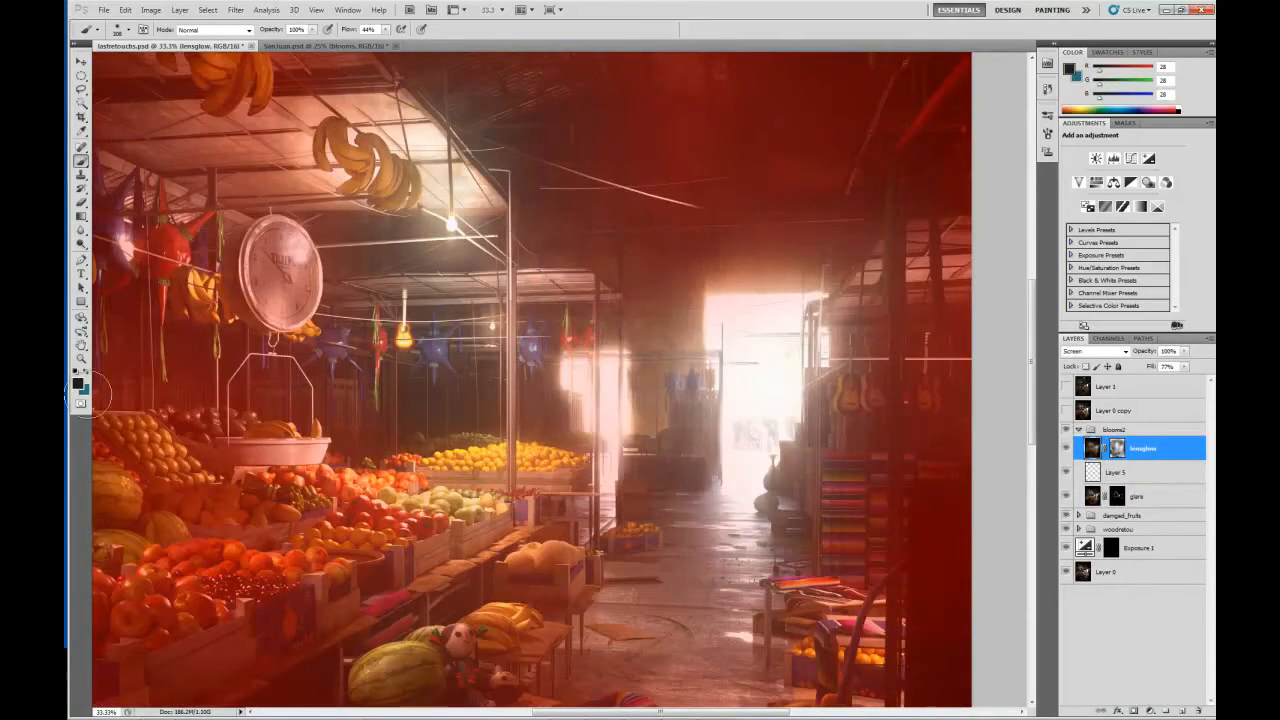
{"action": "double_click", "coordinate": [81, 403]}
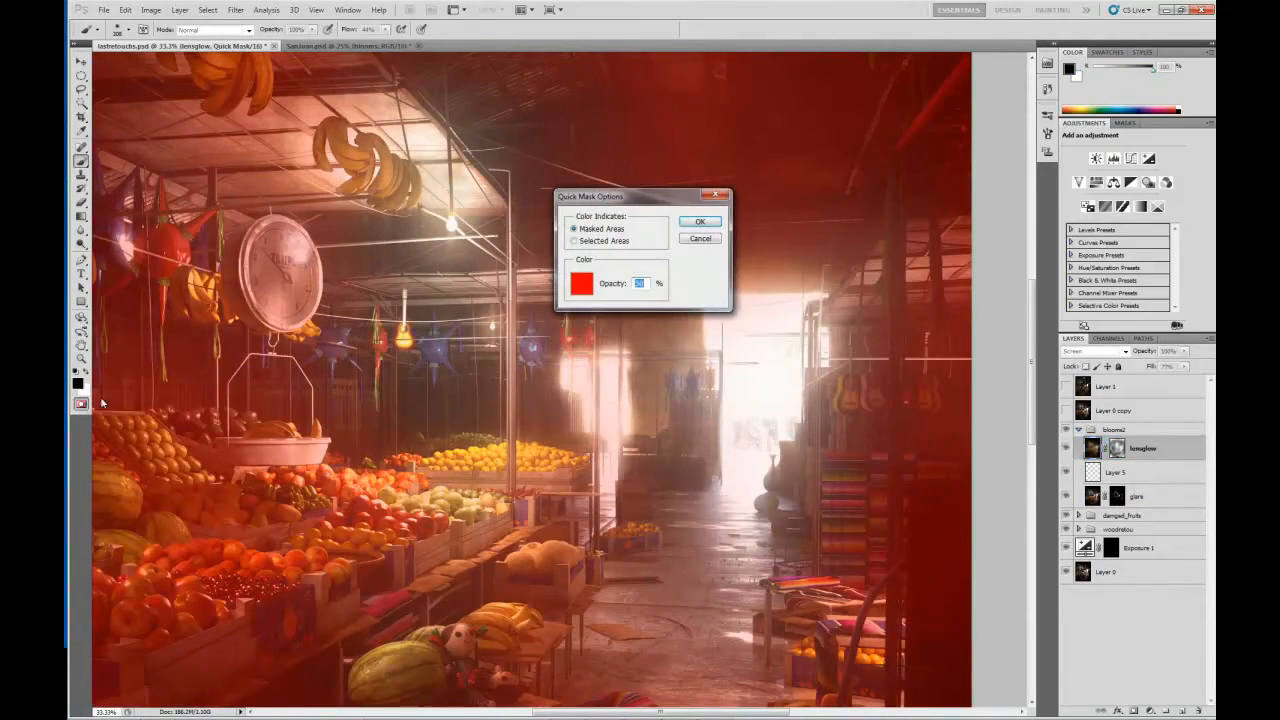
{"action": "left_click", "coordinate": [700, 240]}
{"action": "left_click", "coordinate": [1090, 430]}
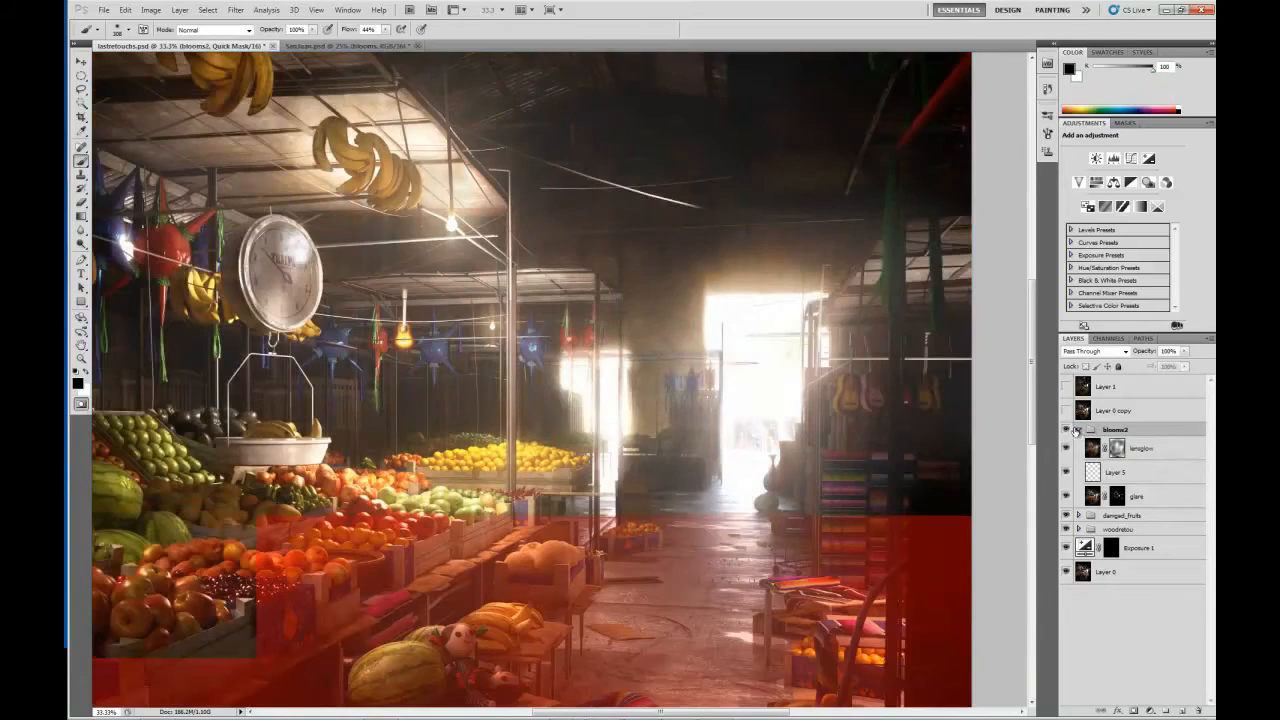
Compare the whole scene with and without the blooms2 group, collapse it and expand the woodretou group.
{"action": "key", "text": "ctrl+minus"}
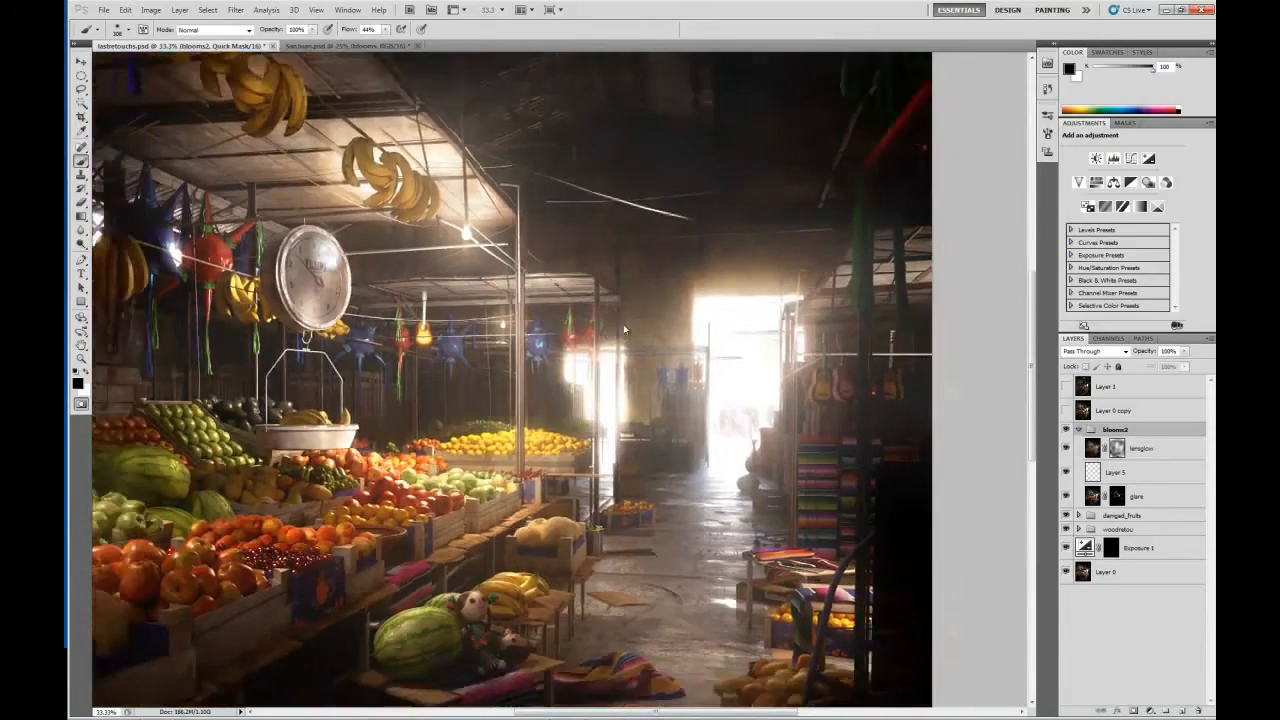
{"action": "left_click", "coordinate": [1066, 431]}
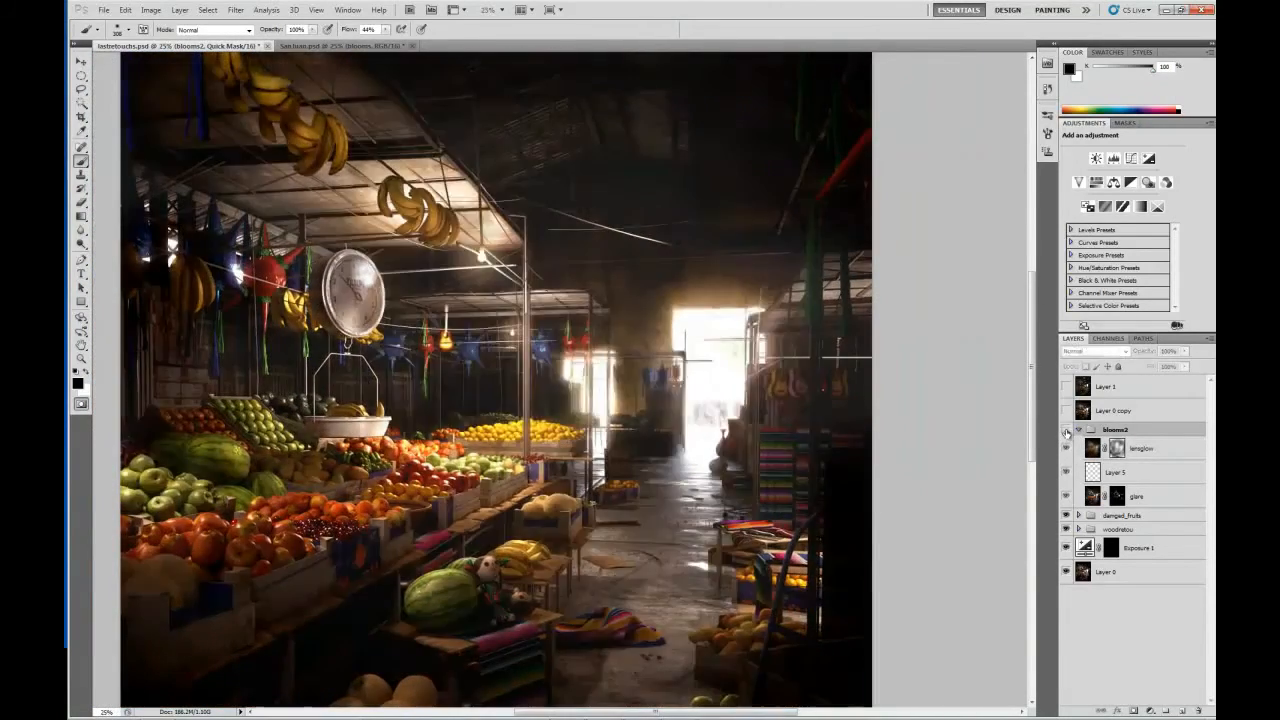
{"action": "left_click", "coordinate": [1066, 431]}
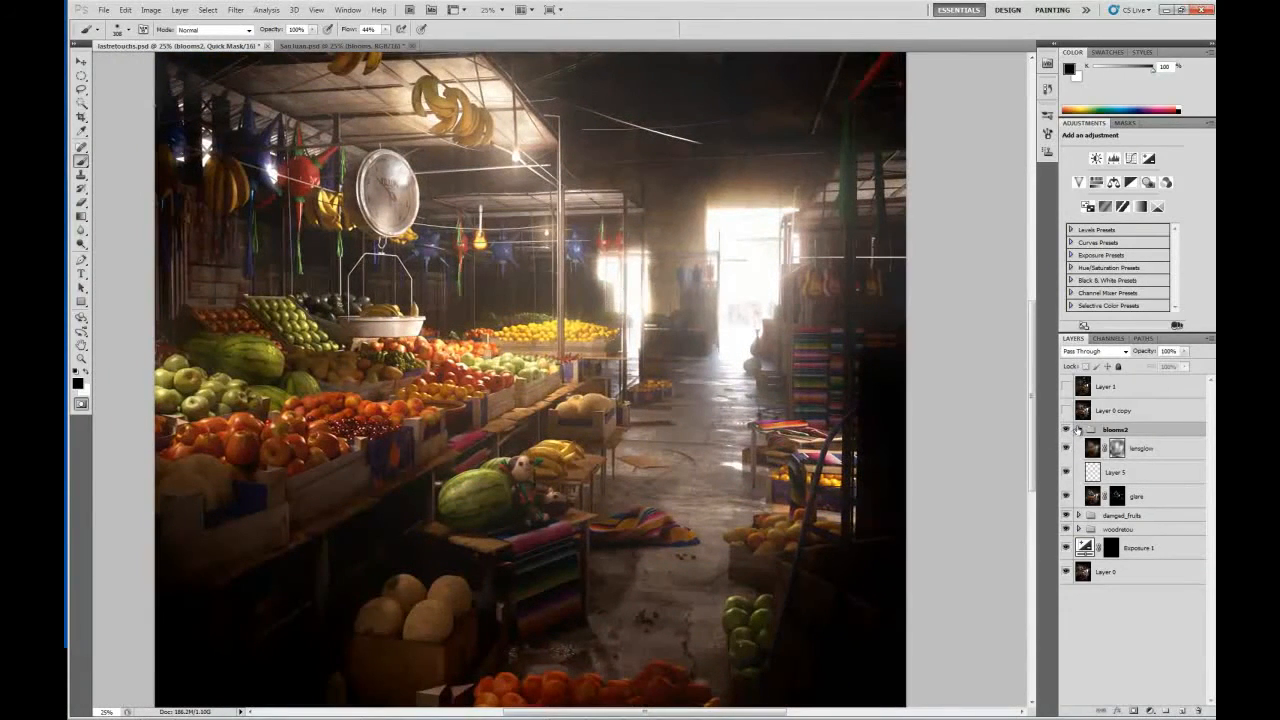
{"action": "left_click", "coordinate": [1078, 430]}
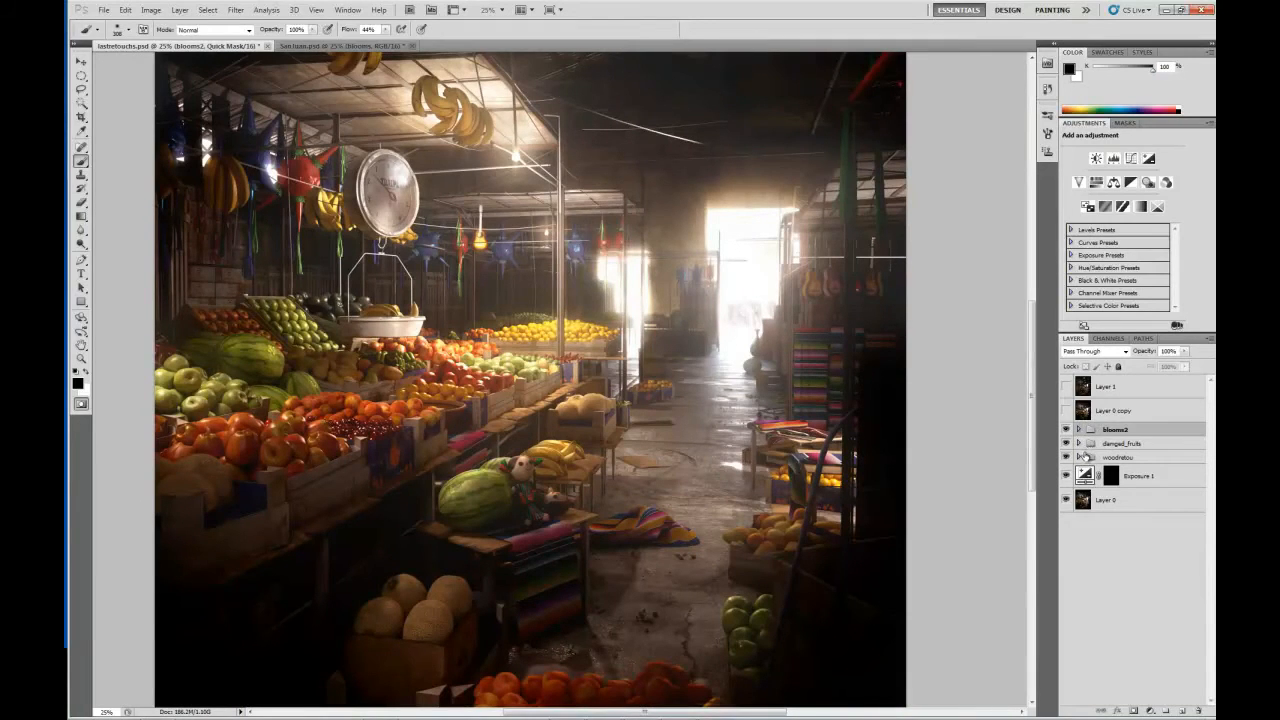
{"action": "left_click", "coordinate": [1078, 457]}
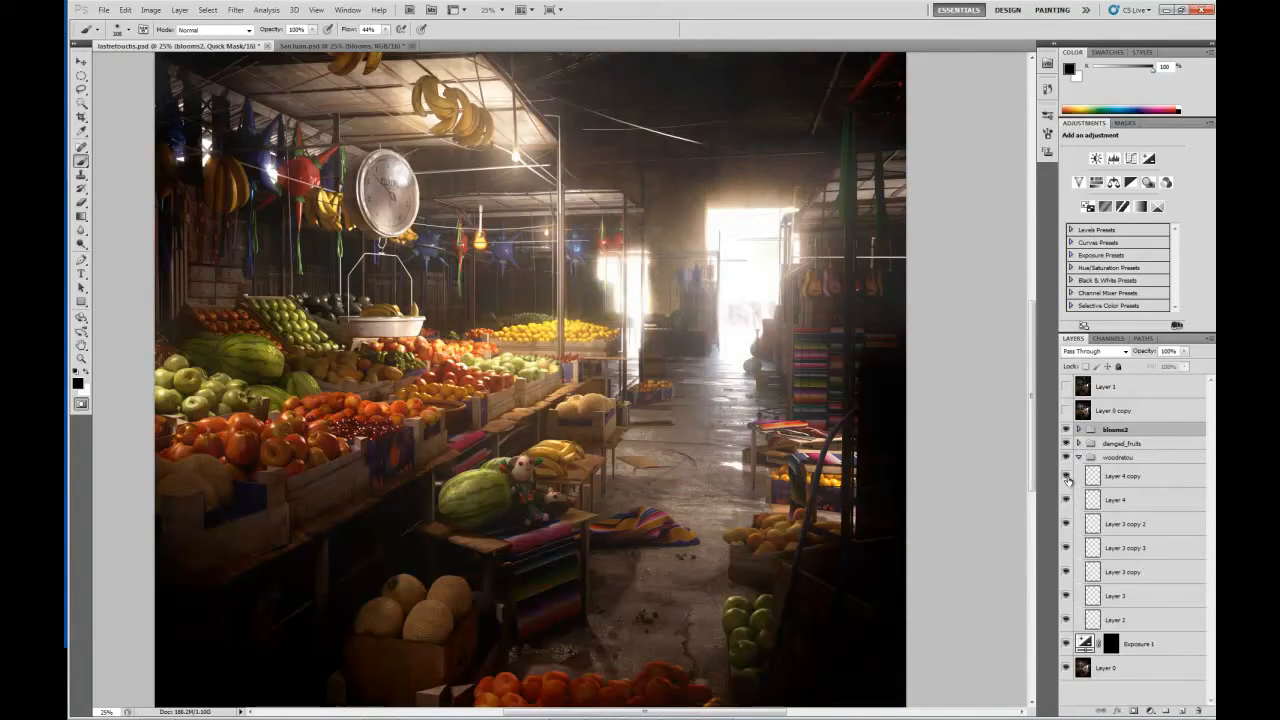
Compare the melon crate and fruit tables up close with and without Layer 4 copy, leaving the layer visible.
{"action": "key", "text": "ctrl+plus"}
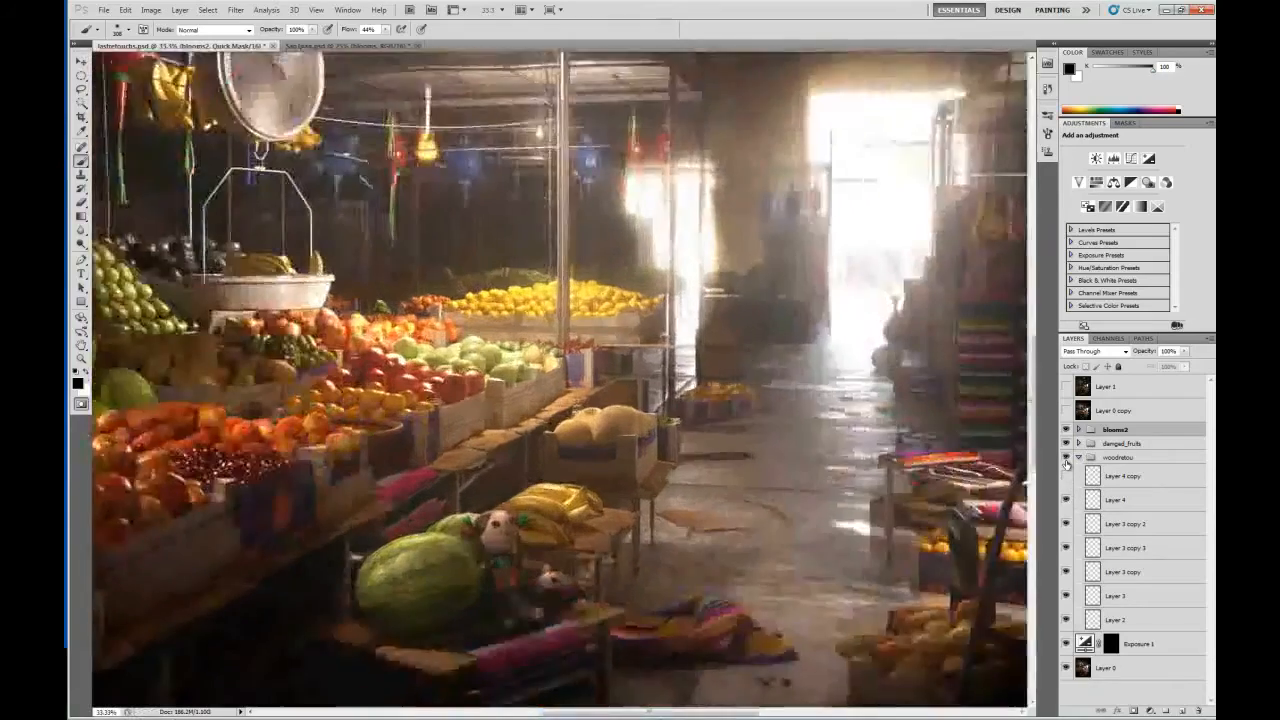
{"action": "key", "text": "ctrl+plus"}
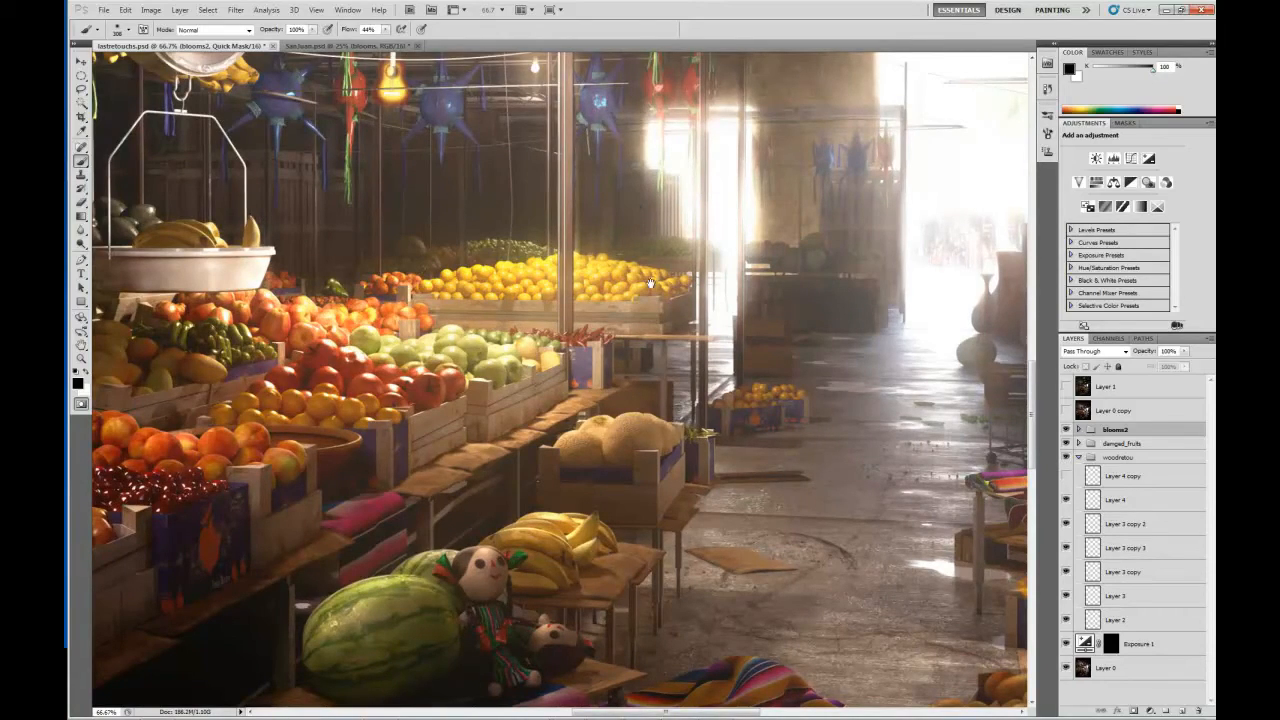
{"action": "left_click_drag", "start_coordinate": [655, 463], "coordinate": [614, 394]}
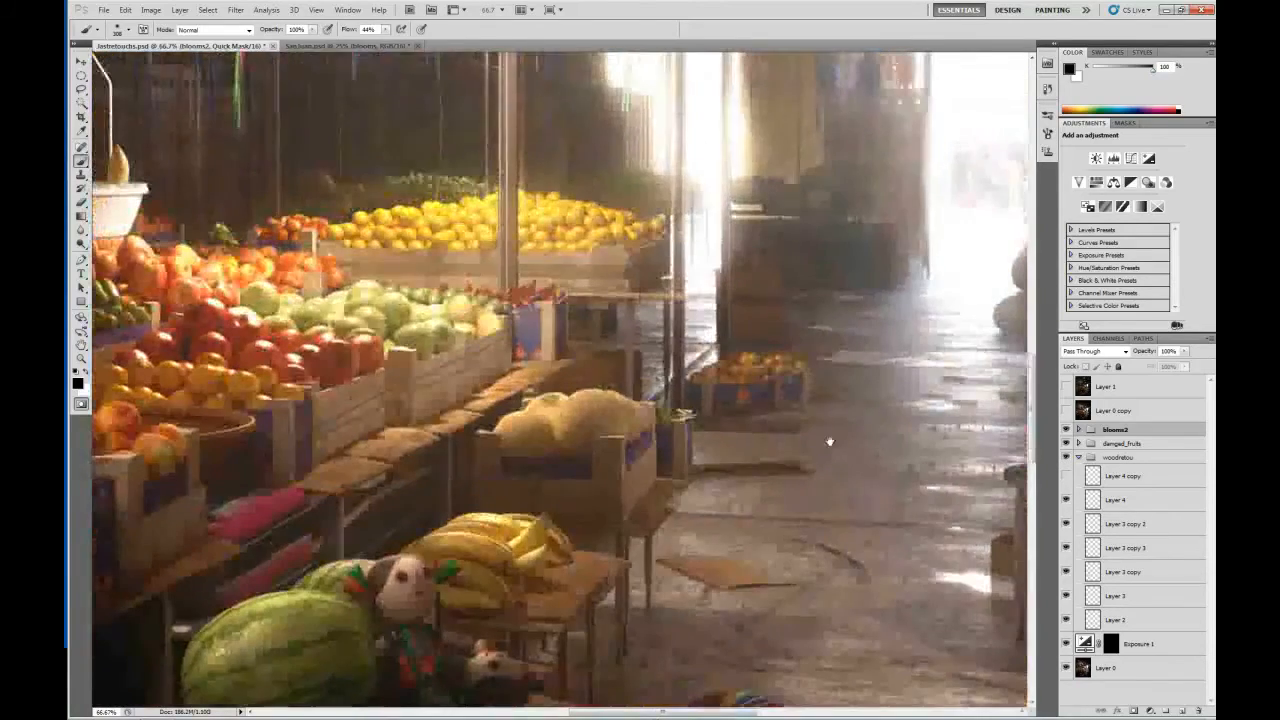
{"action": "left_click_drag", "start_coordinate": [630, 443], "coordinate": [628, 354]}
{"action": "left_click_drag", "start_coordinate": [982, 477], "coordinate": [980, 397]}
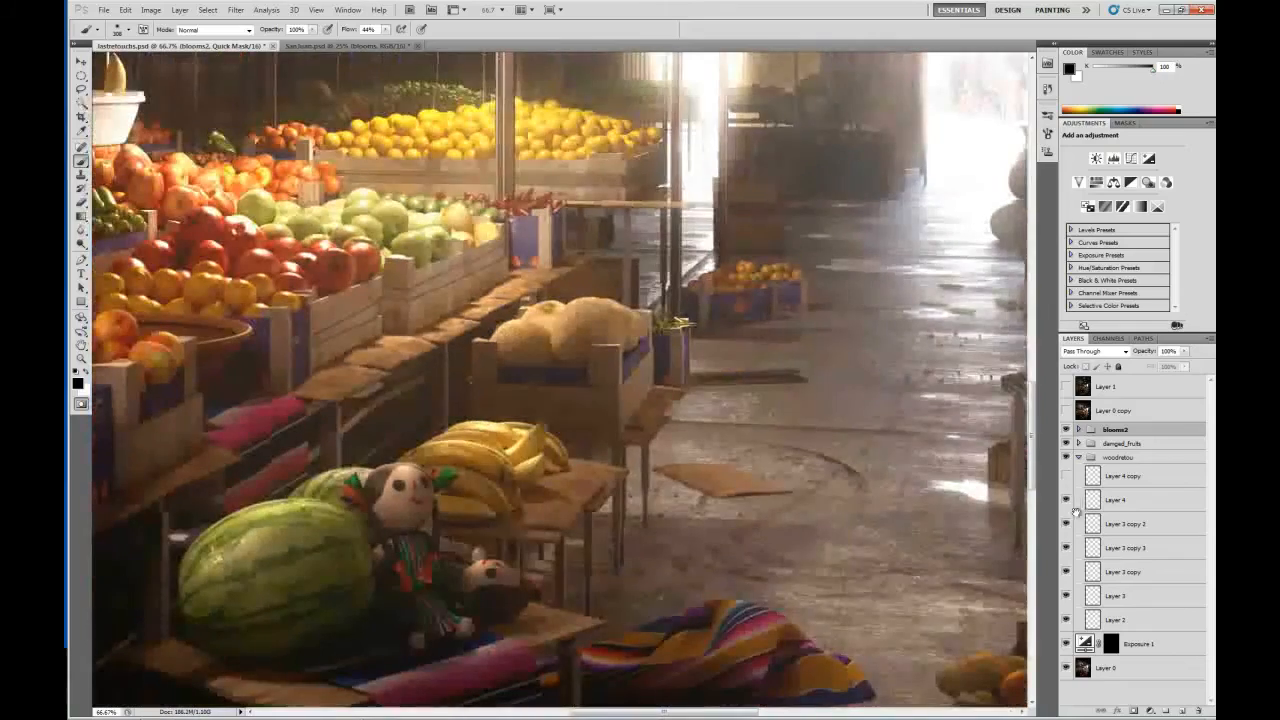
{"action": "left_click_drag", "start_coordinate": [942, 482], "coordinate": [940, 410]}
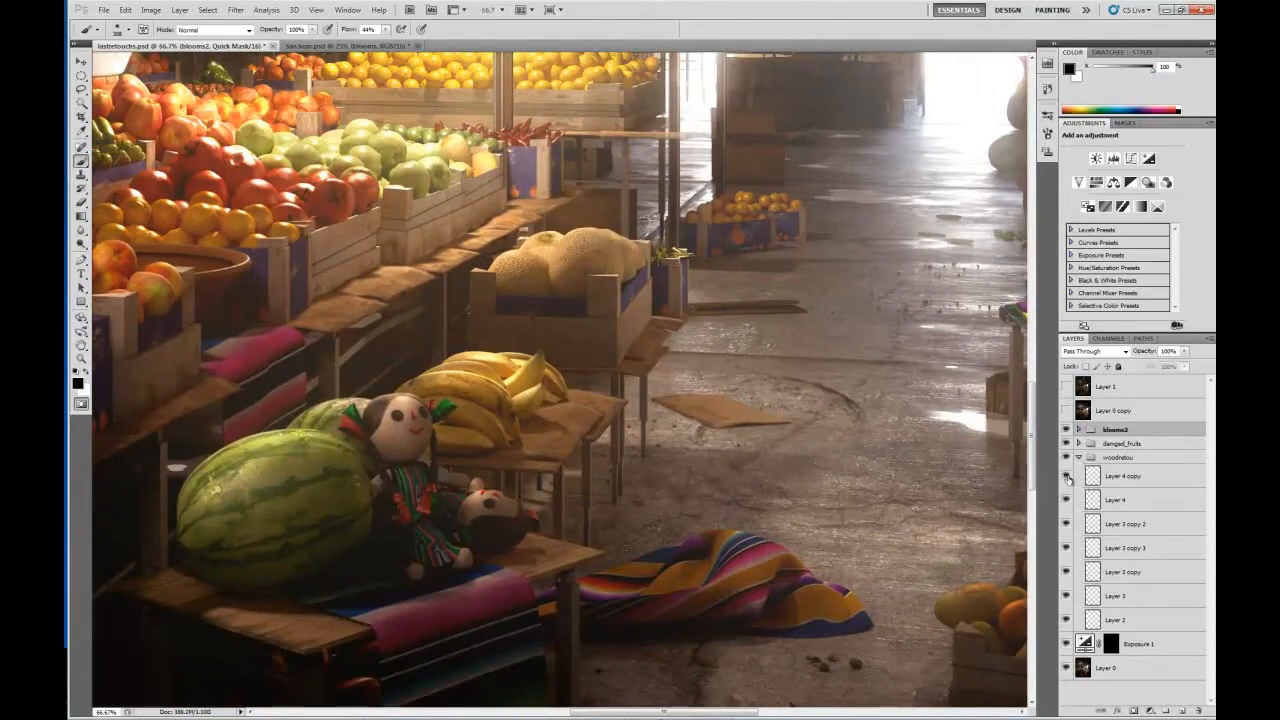
{"action": "left_click", "coordinate": [1067, 477]}
Show Layer 4 copy in Normal blending mode to examine its raw texture on the melon crate, and restore it to Soft Light.
{"action": "left_click", "coordinate": [1096, 479]}
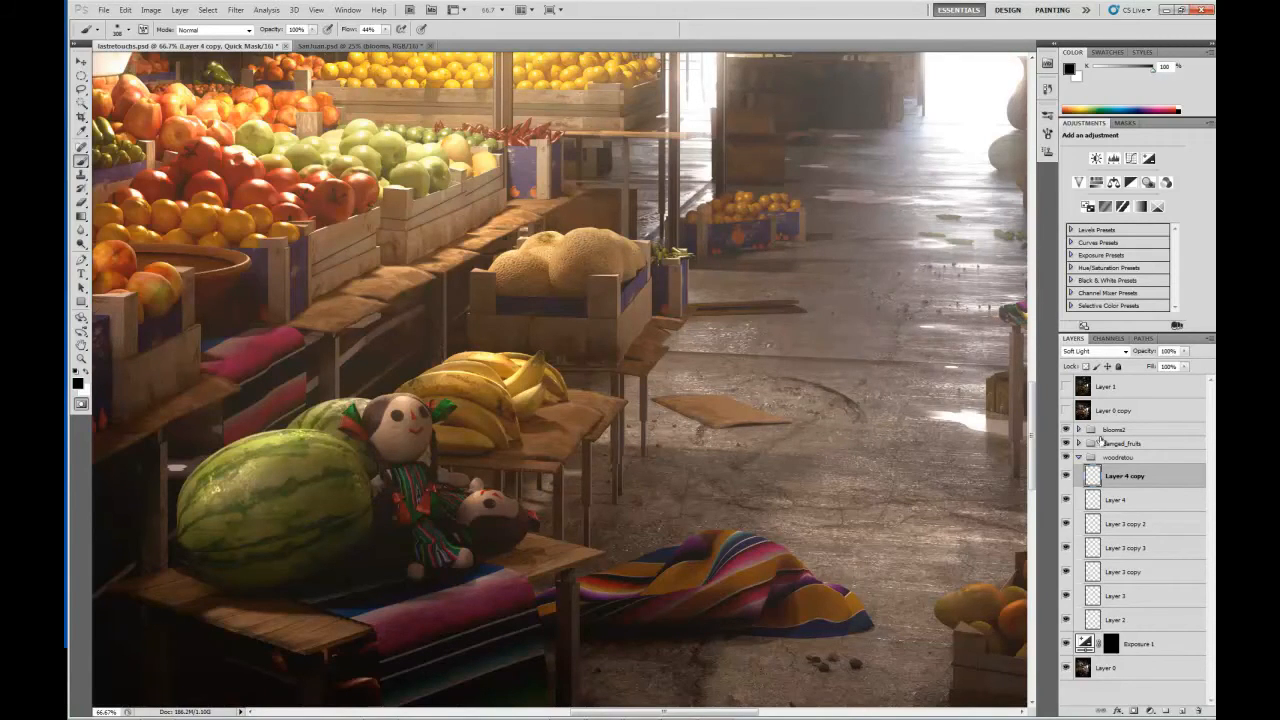
{"action": "left_click", "coordinate": [1120, 352]}
{"action": "left_click", "coordinate": [1094, 367]}
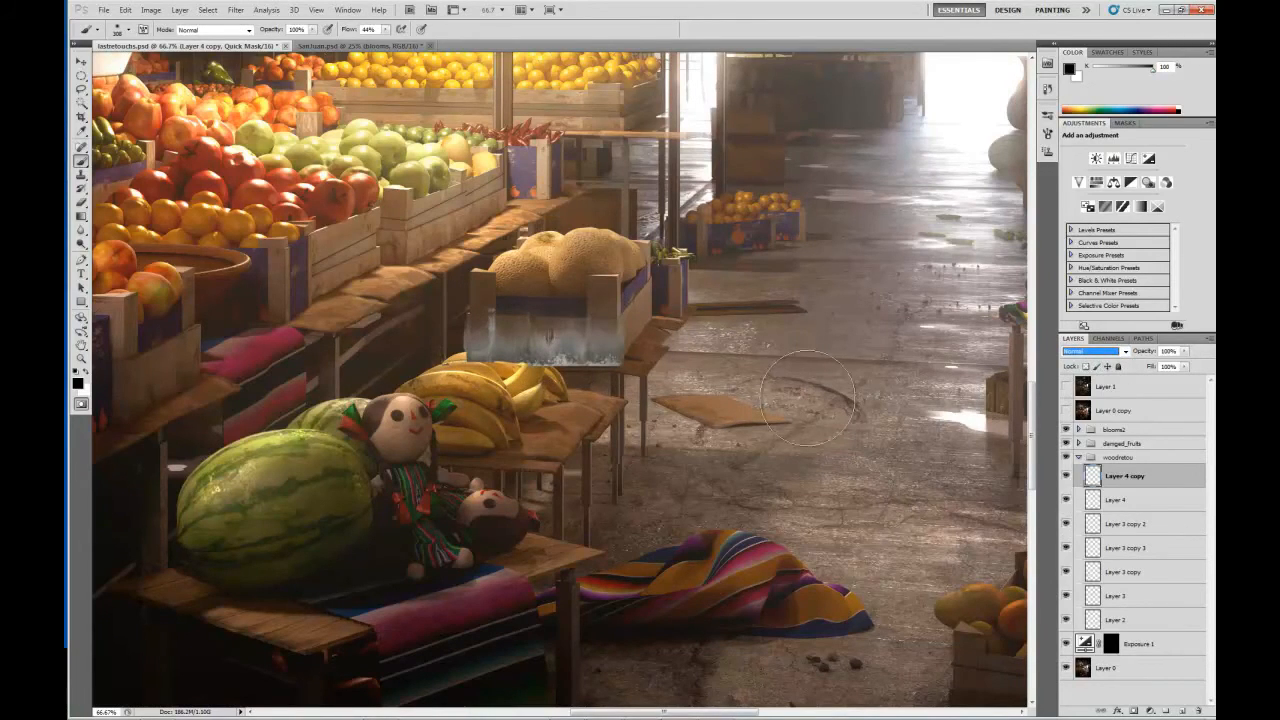
{"action": "left_click", "coordinate": [1125, 352]}
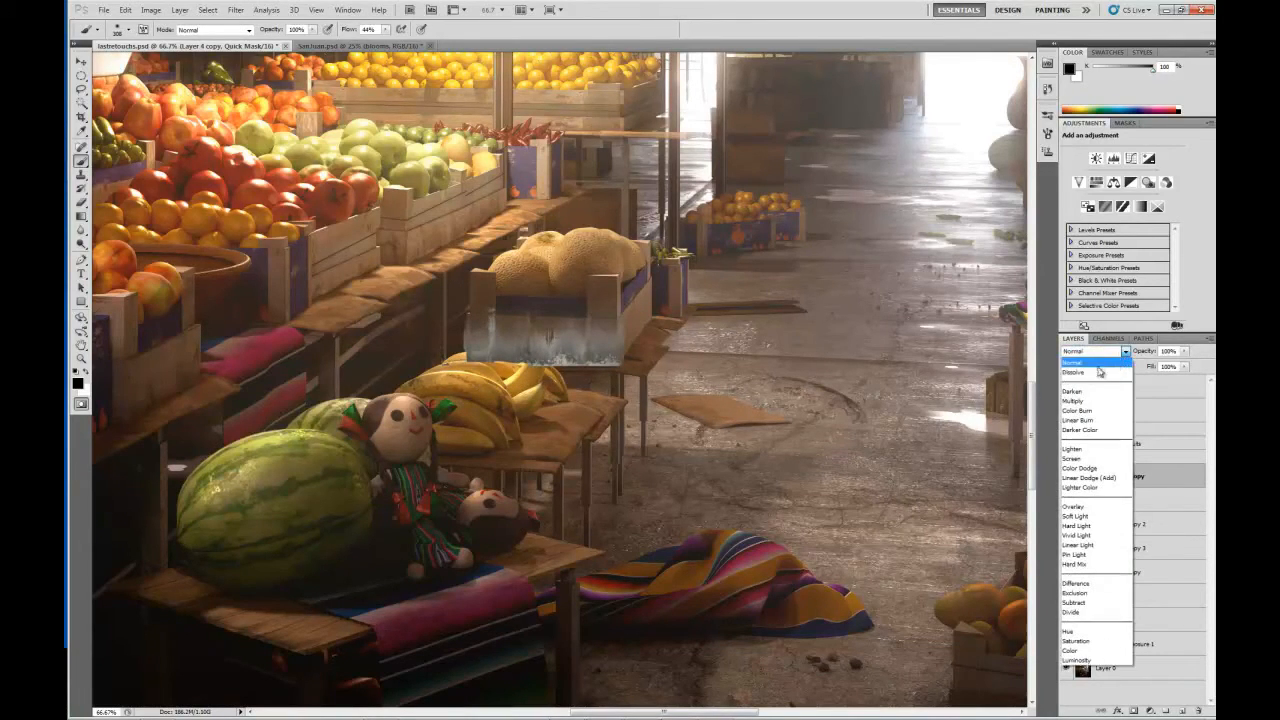
{"action": "left_click", "coordinate": [1076, 516]}
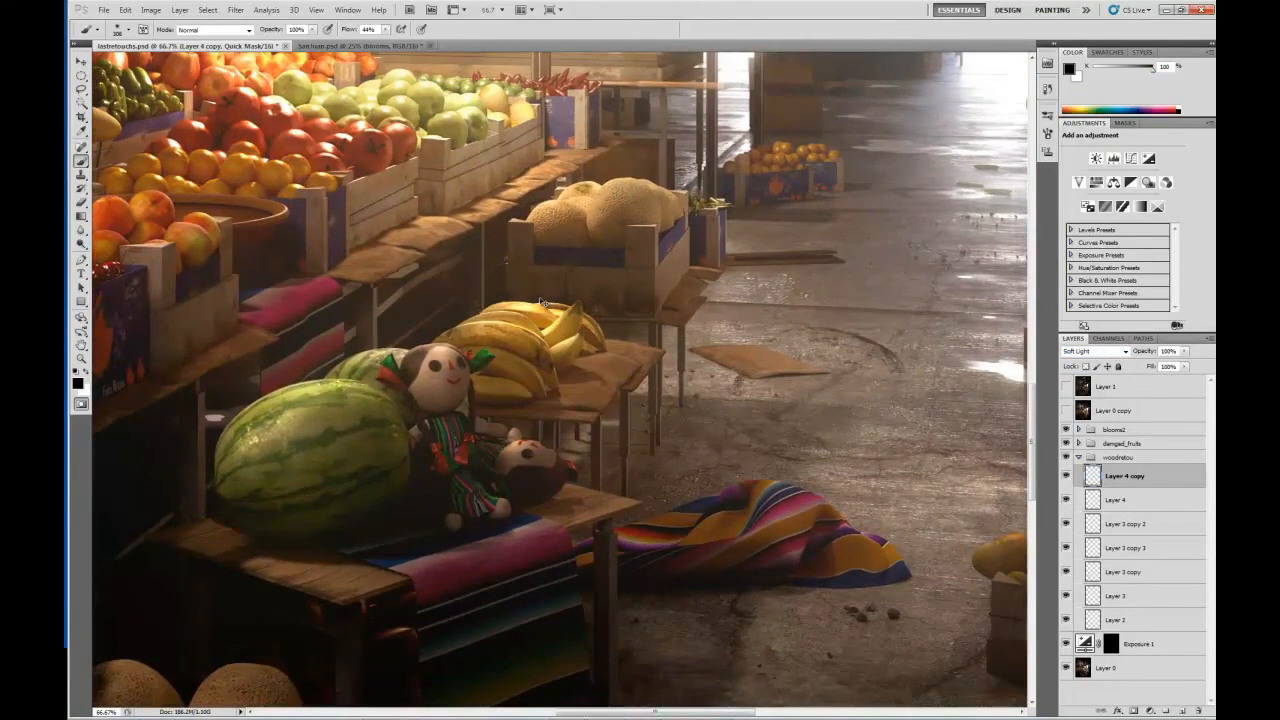
Collapse the woodretou group and check the whole scene by toggling the visibility of Exposure 1 and the group.
{"action": "key", "text": "ctrl+minus"}
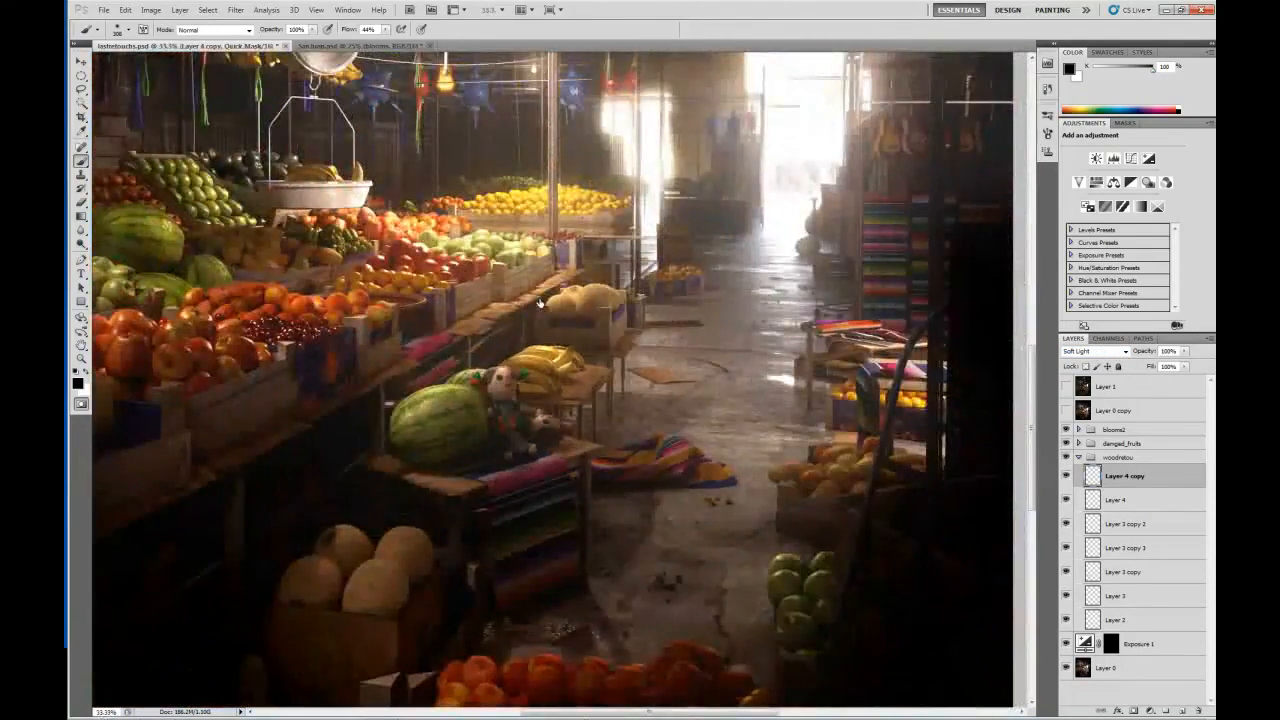
{"action": "key", "text": "ctrl+minus"}
{"action": "left_click", "coordinate": [1079, 460]}
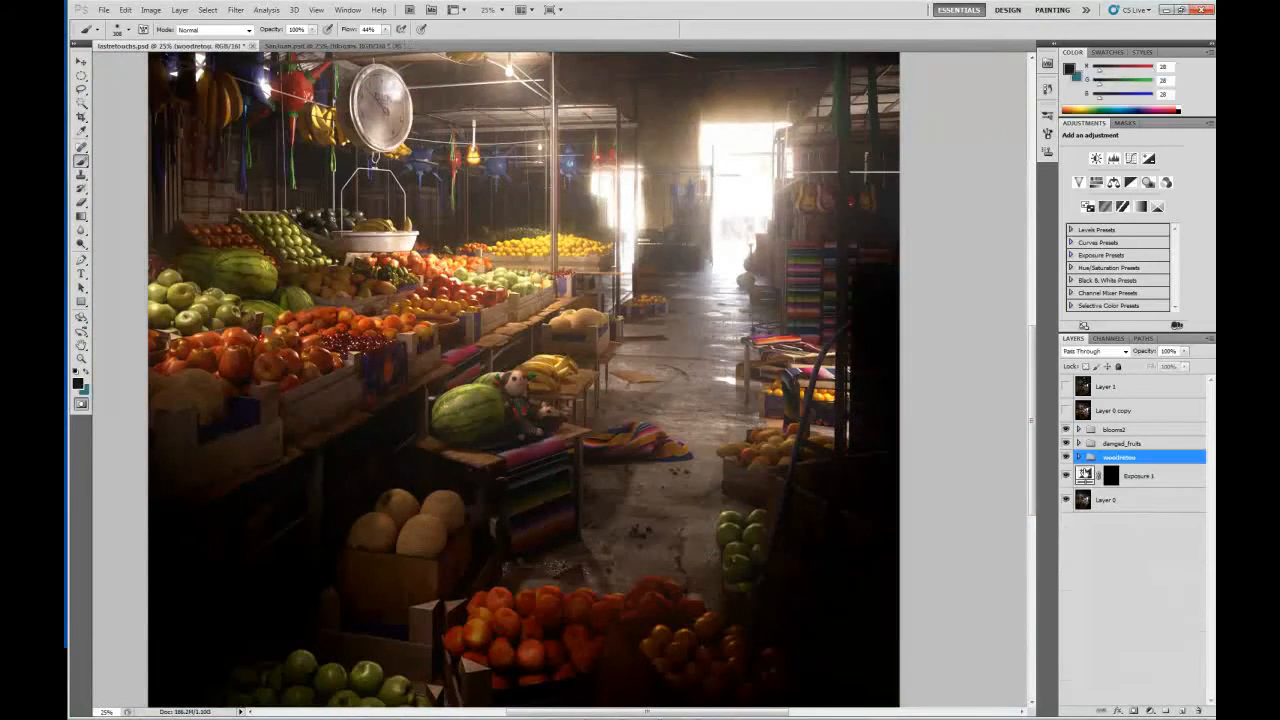
{"action": "left_click", "coordinate": [1067, 477]}
{"action": "left_click_drag", "start_coordinate": [754, 258], "coordinate": [761, 315]}
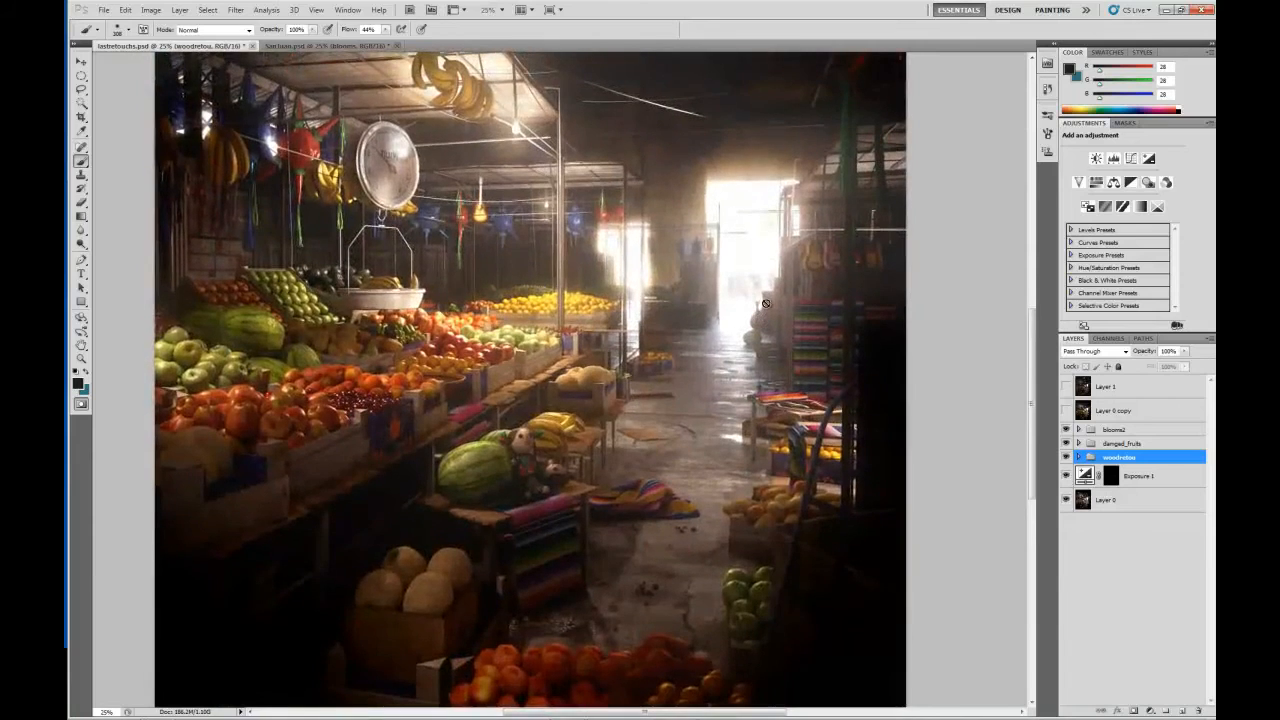
{"action": "key", "text": "ctrl+minus"}
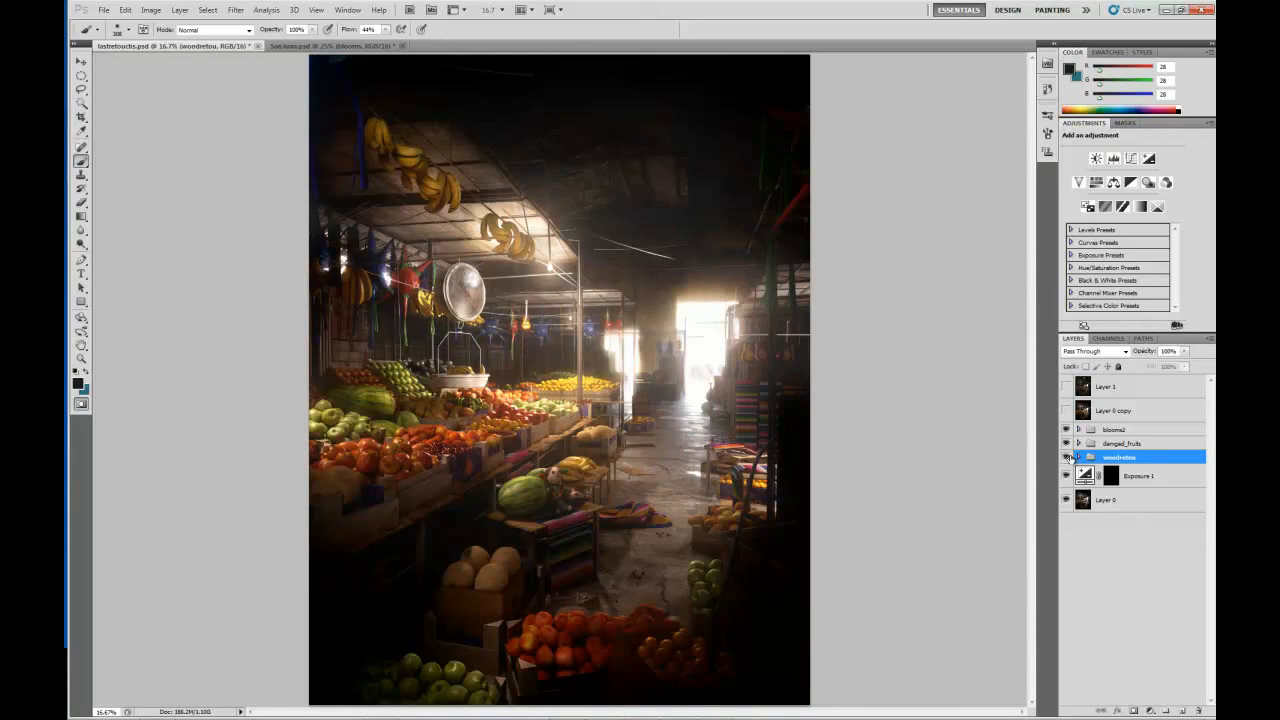
{"action": "mouse_move", "coordinate": [1066, 457]}
{"action": "left_mouse_down"}
{"action": "mouse_move", "coordinate": [1066, 429]}
{"action": "mouse_move", "coordinate": [1066, 458]}
{"action": "left_mouse_up"}
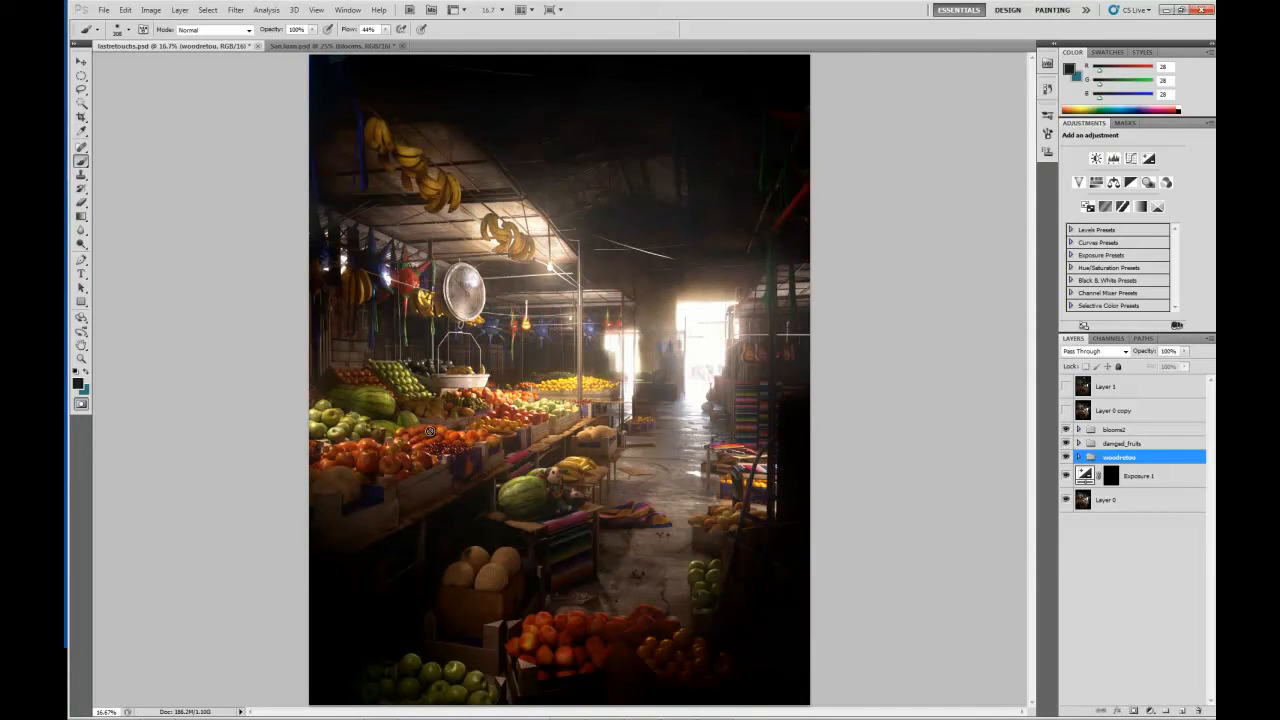